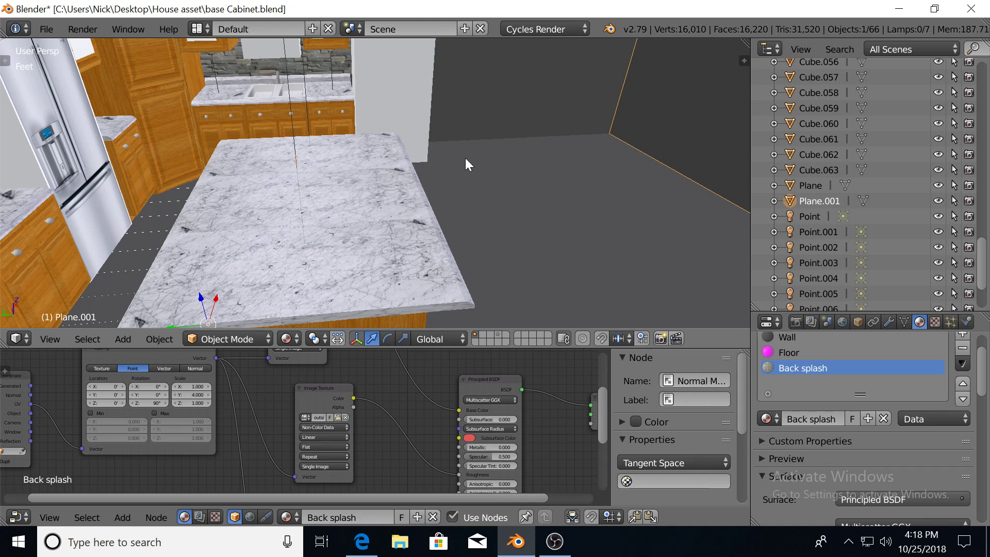
# Zoom and orbit around the kitchen island, looking down on it and across the kitchen.
pyautogui.scroll(-1, 512, 174)
pyautogui.scroll(-2, 463, 173)
pyautogui.scroll(-2, 359, 147)
pyautogui.scroll(-2, 345, 158)
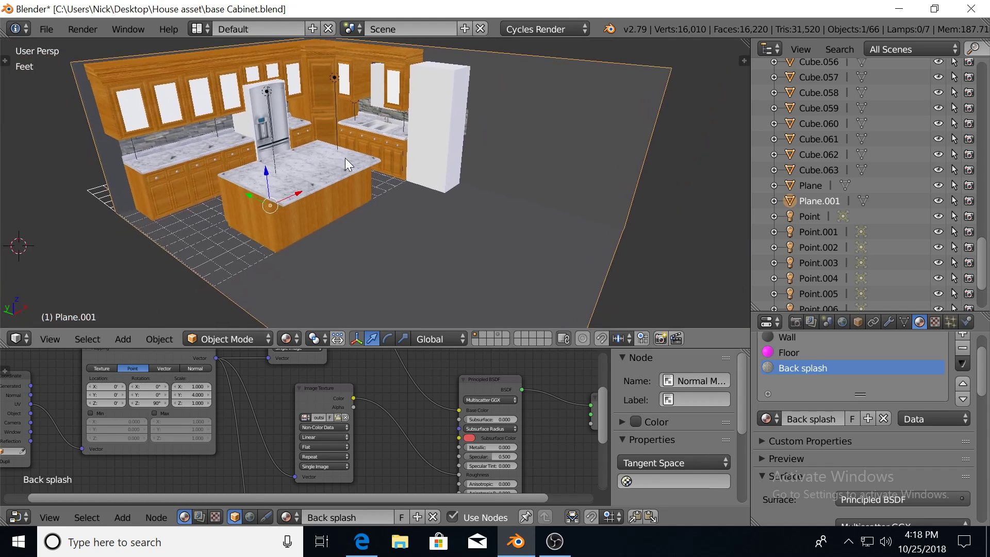
pyautogui.scroll(1, 380, 182)
pyautogui.scroll(2, 380, 181)
pyautogui.scroll(1, 389, 176)
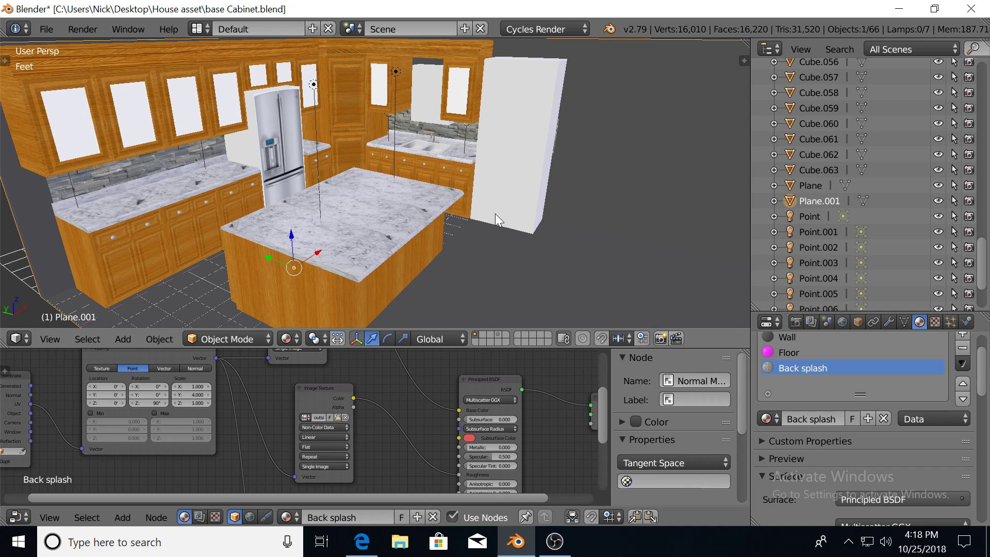
pyautogui.moveTo(409, 206)
pyautogui.mouseDown(button='middle')
pyautogui.moveTo(336, 178)
pyautogui.moveTo(354, 208)
pyautogui.mouseUp(button='middle')
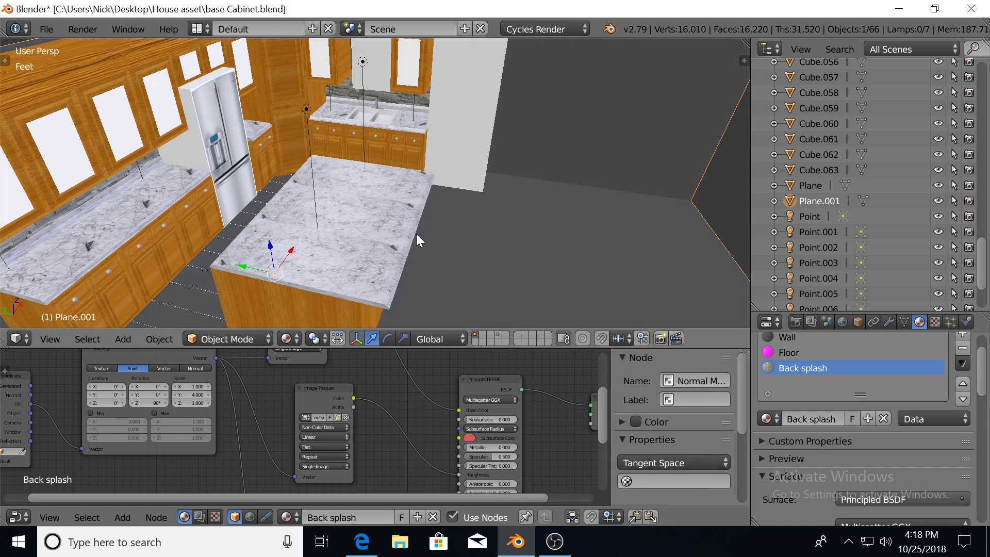
pyautogui.moveTo(416, 234); pyautogui.dragTo(305, 199, button='middle')
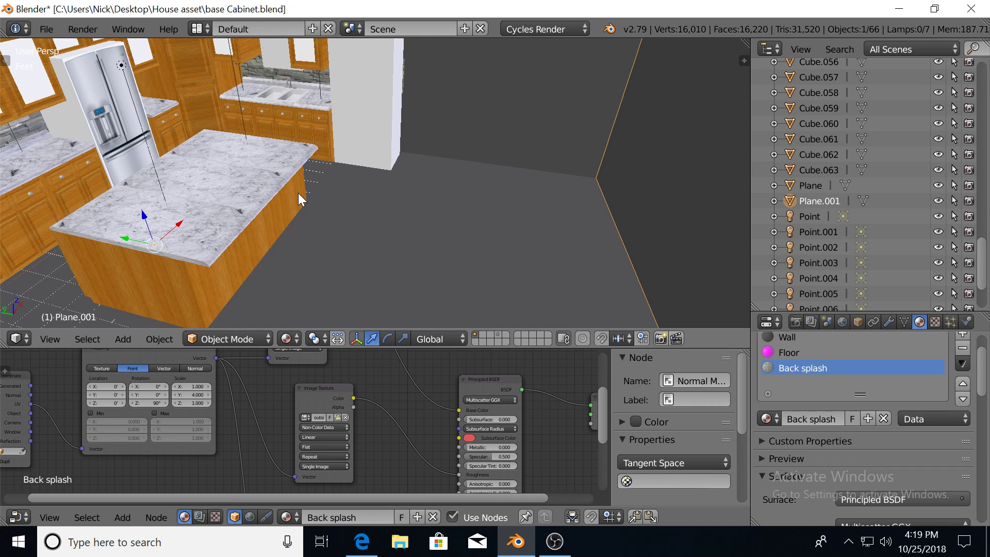
pyautogui.scroll(3, 298, 193)
pyautogui.keyDown('shift'); pyautogui.moveTo(256, 211); pyautogui.dragTo(325, 166, button='middle'); pyautogui.keyUp('shift')
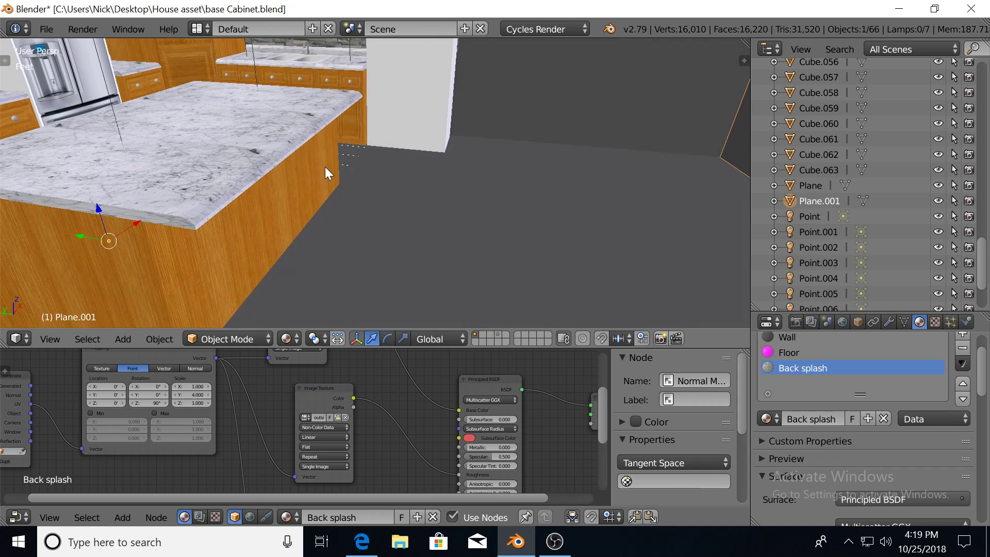
pyautogui.scroll(-1, 325, 165)
pyautogui.scroll(-1, 320, 164)
pyautogui.scroll(-1, 338, 170)
pyautogui.scroll(-2, 335, 160)
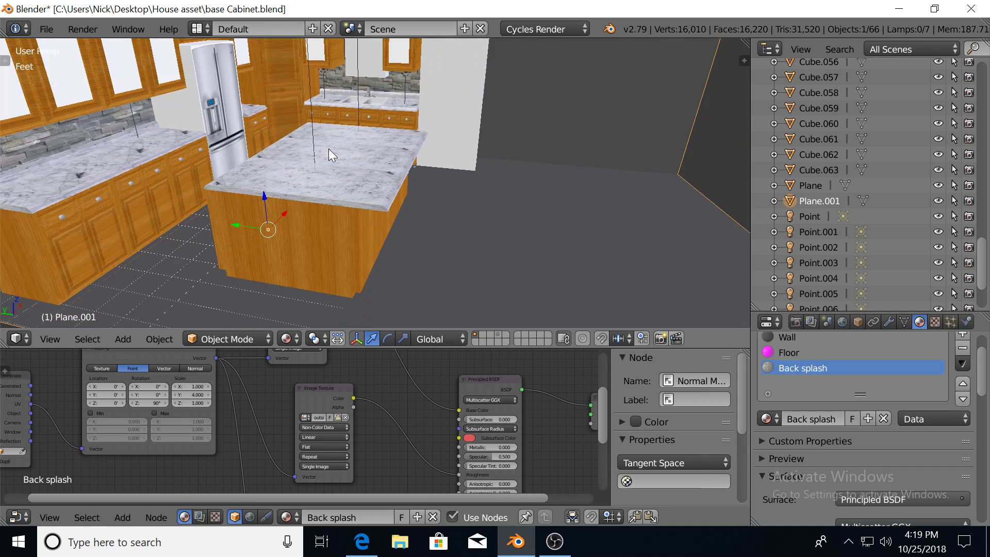
pyautogui.keyDown('shift'); pyautogui.moveTo(329, 149); pyautogui.dragTo(317, 174, button='middle'); pyautogui.keyUp('shift')
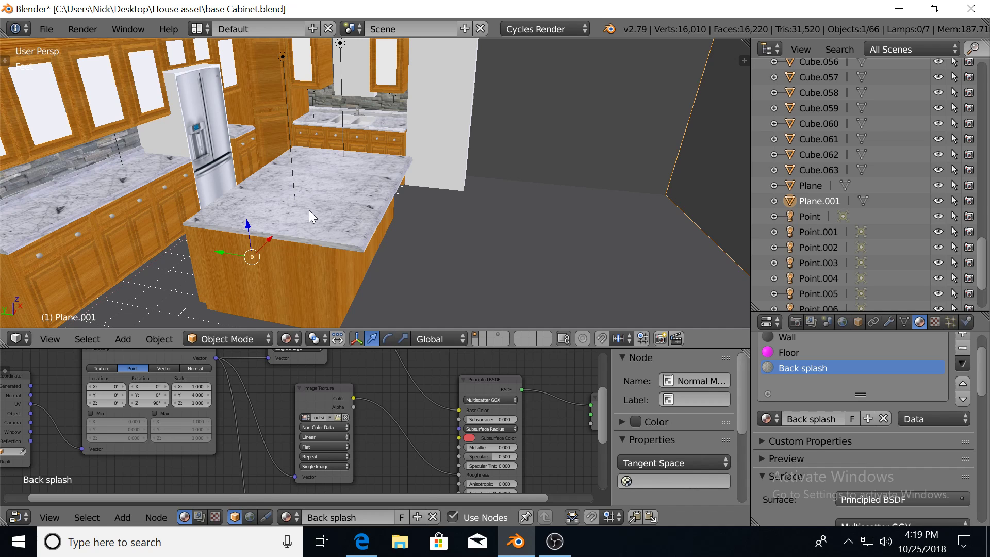
# Orbit to lower side-on and frontal views of the island.
pyautogui.scroll(3, 309, 209)
pyautogui.moveTo(309, 210)
pyautogui.mouseDown(button='middle')
pyautogui.moveTo(335, 190)
pyautogui.moveTo(399, 213)
pyautogui.moveTo(363, 206)
pyautogui.mouseUp(button='middle')
pyautogui.scroll(-3, 338, 195)
pyautogui.scroll(-5, 379, 212)
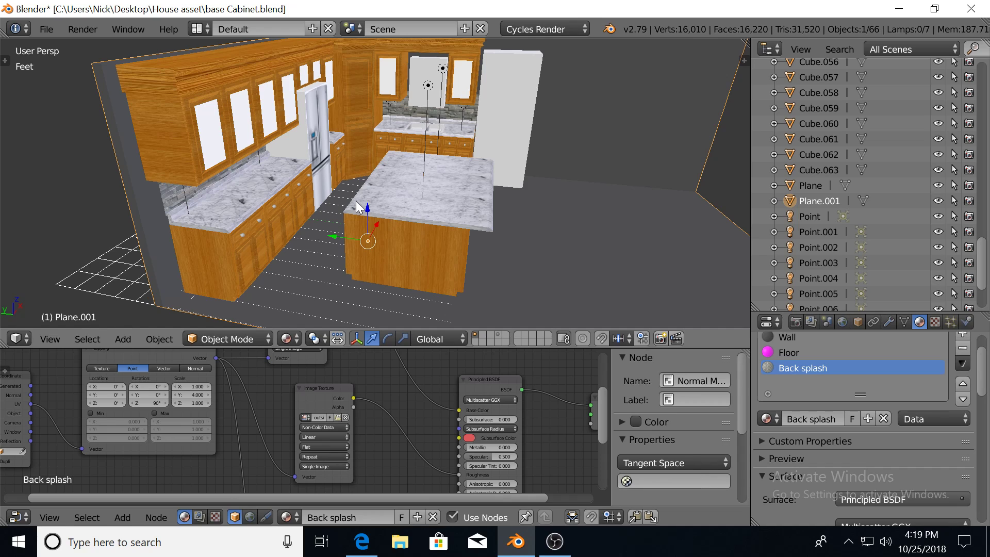
pyautogui.scroll(1, 416, 175)
pyautogui.scroll(1, 407, 199)
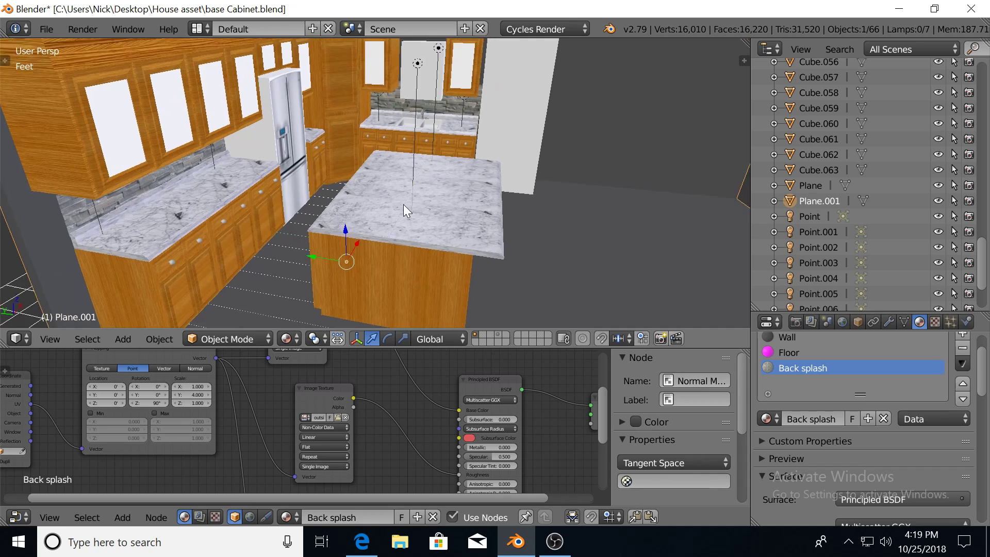
pyautogui.scroll(2, 397, 213)
pyautogui.scroll(-3, 389, 238)
pyautogui.scroll(-1, 396, 239)
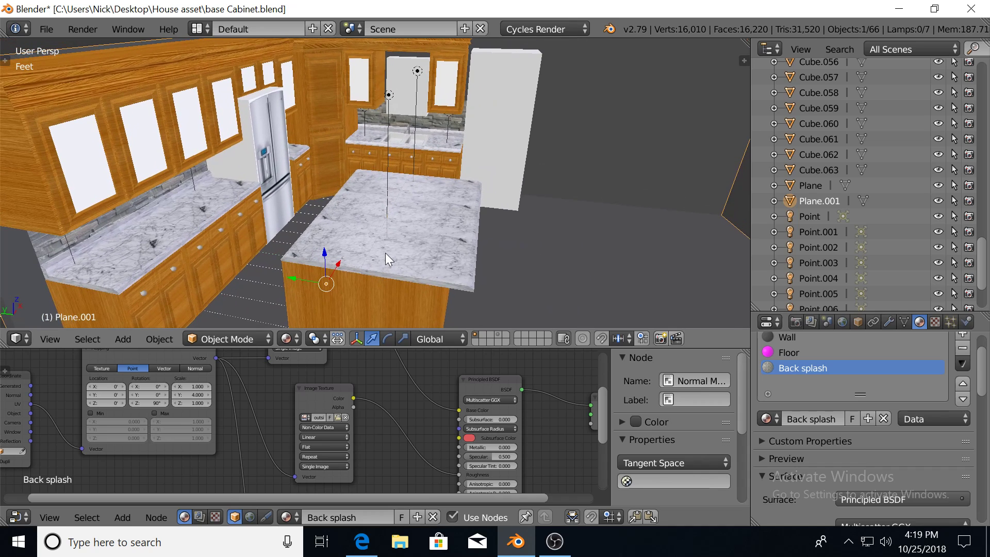
pyautogui.moveTo(379, 256); pyautogui.dragTo(360, 241, button='middle')
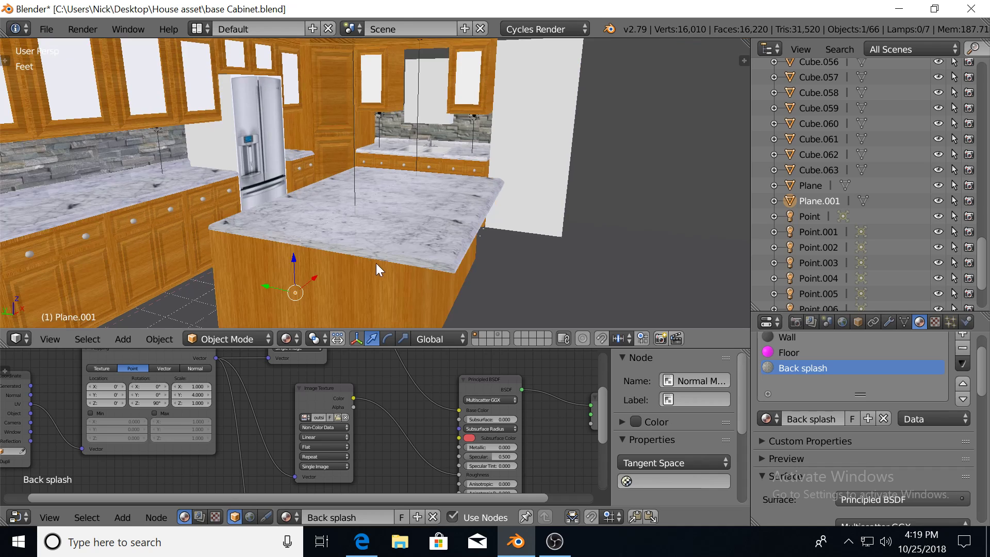
pyautogui.scroll(4, 375, 263)
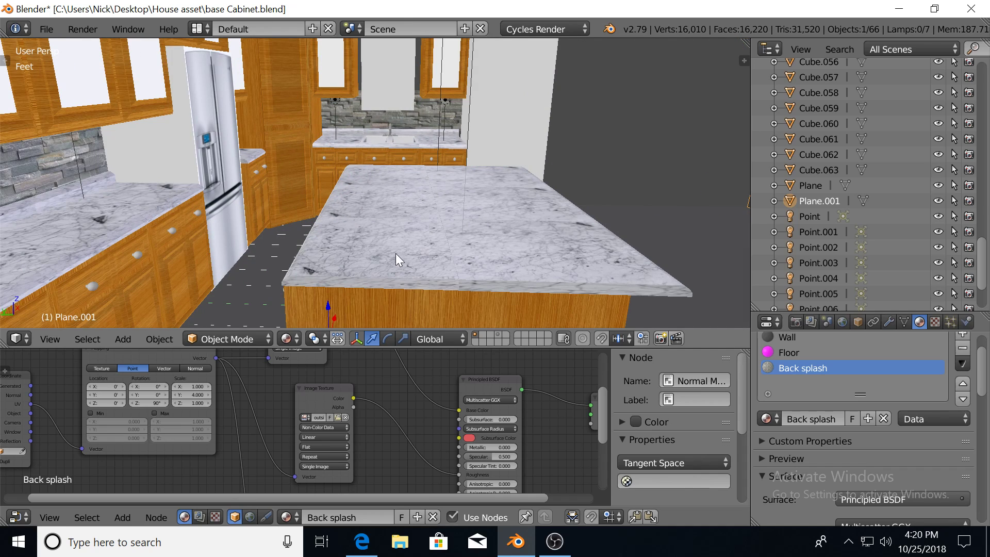
pyautogui.scroll(-2, 392, 224)
pyautogui.scroll(-2, 393, 222)
pyautogui.moveTo(407, 210); pyautogui.dragTo(391, 212, button='middle')
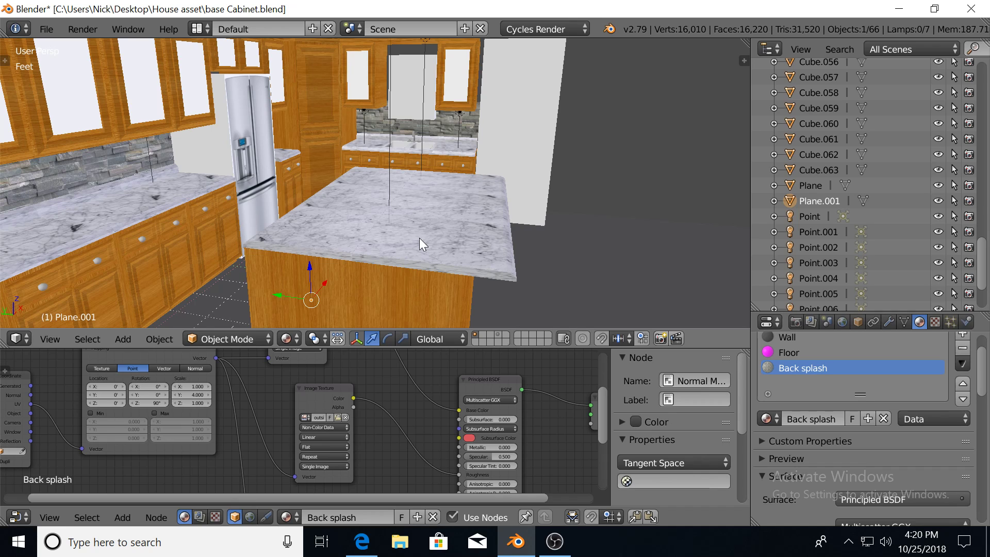
pyautogui.moveTo(458, 243)
pyautogui.mouseDown(button='middle')
pyautogui.moveTo(378, 192)
pyautogui.moveTo(358, 193)
pyautogui.mouseUp(button='middle')
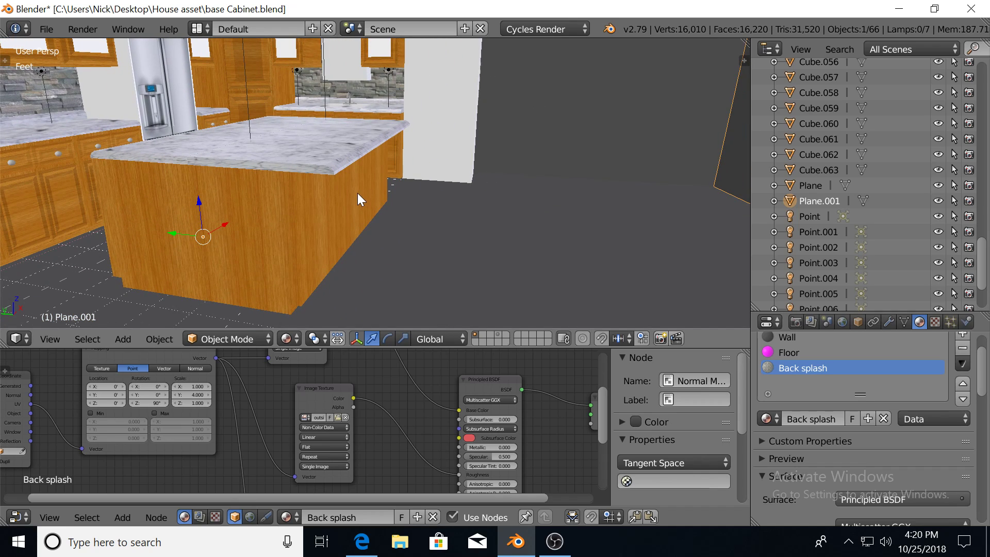
pyautogui.moveTo(344, 242)
pyautogui.mouseDown(button='middle')
pyautogui.moveTo(325, 212)
pyautogui.moveTo(388, 203)
pyautogui.moveTo(335, 201)
pyautogui.mouseUp(button='middle')
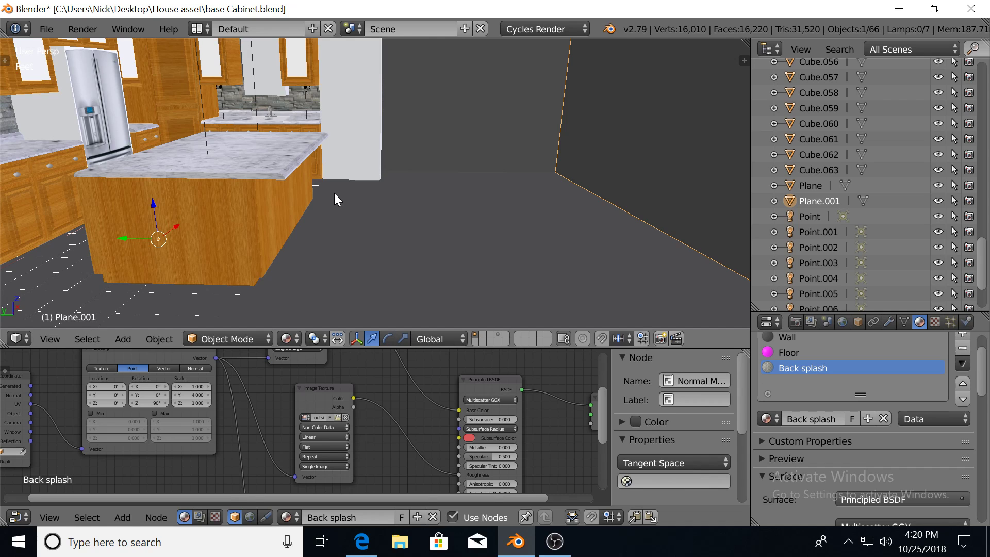
# Pan and tilt the view toward the island's side and cabinet base.
pyautogui.scroll(2, 334, 193)
pyautogui.moveTo(334, 193)
pyautogui.keyDown('shift'); pyautogui.mouseDown(button='middle')
pyautogui.moveTo(397, 222)
pyautogui.moveTo(292, 236)
pyautogui.moveTo(333, 226)
pyautogui.mouseUp(button='middle'); pyautogui.keyUp('shift')
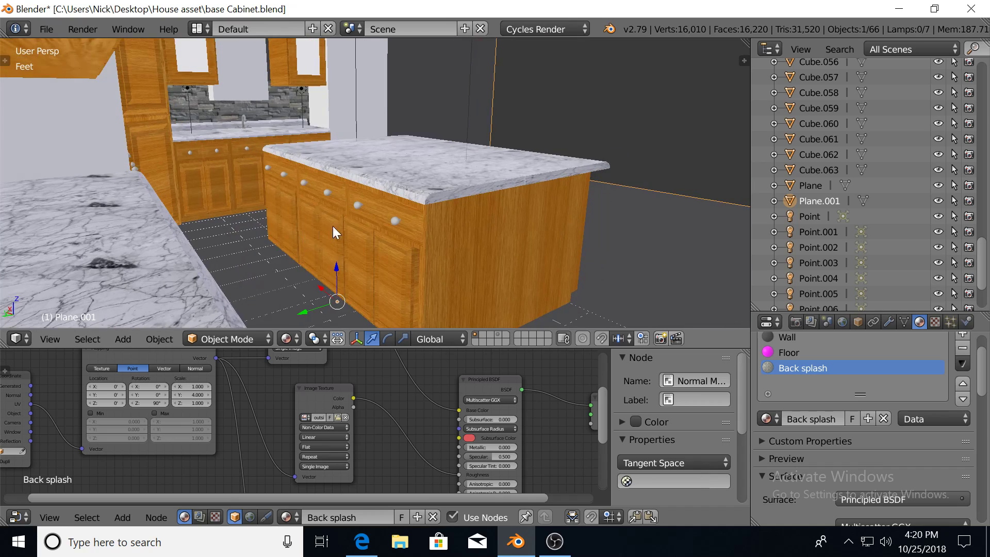
pyautogui.moveTo(388, 242)
pyautogui.mouseDown(button='middle')
pyautogui.moveTo(472, 241)
pyautogui.moveTo(374, 225)
pyautogui.mouseUp(button='middle')
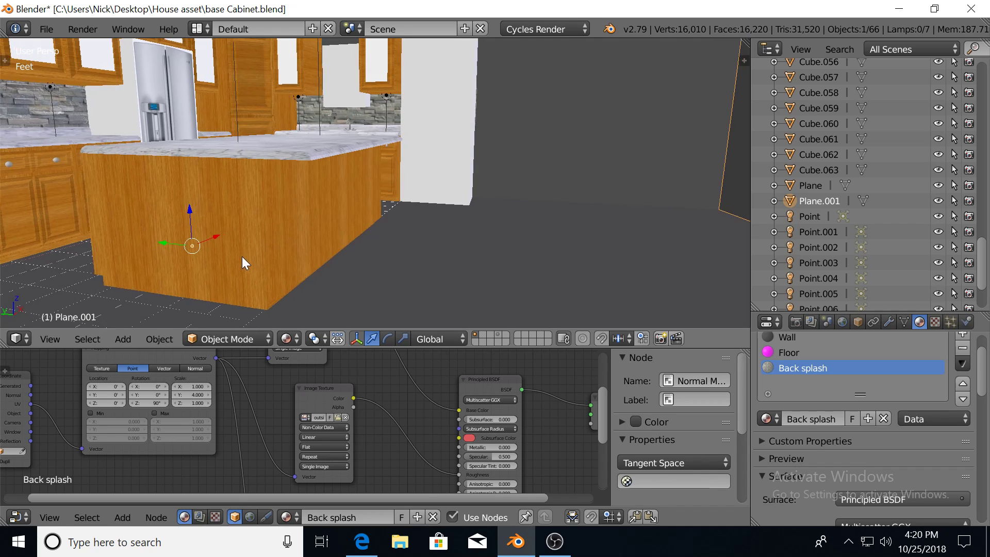
pyautogui.moveTo(242, 255); pyautogui.dragTo(266, 255, button='middle')
pyautogui.scroll(3, 278, 242)
pyautogui.scroll(2, 309, 196)
pyautogui.moveTo(325, 156)
pyautogui.mouseDown(button='middle')
pyautogui.moveTo(400, 140)
pyautogui.moveTo(403, 197)
pyautogui.moveTo(415, 199)
pyautogui.mouseUp(button='middle')
pyautogui.scroll(-3, 395, 218)
pyautogui.scroll(-2, 401, 204)
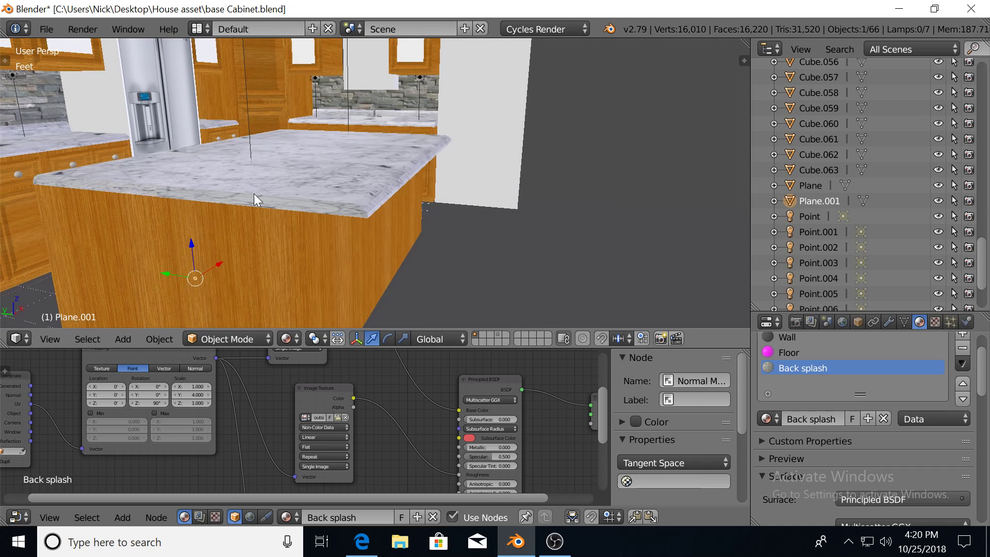
# Select the countertop and box-select its top slab in Edit Mode from the left view.
pyautogui.rightClick(119, 174)
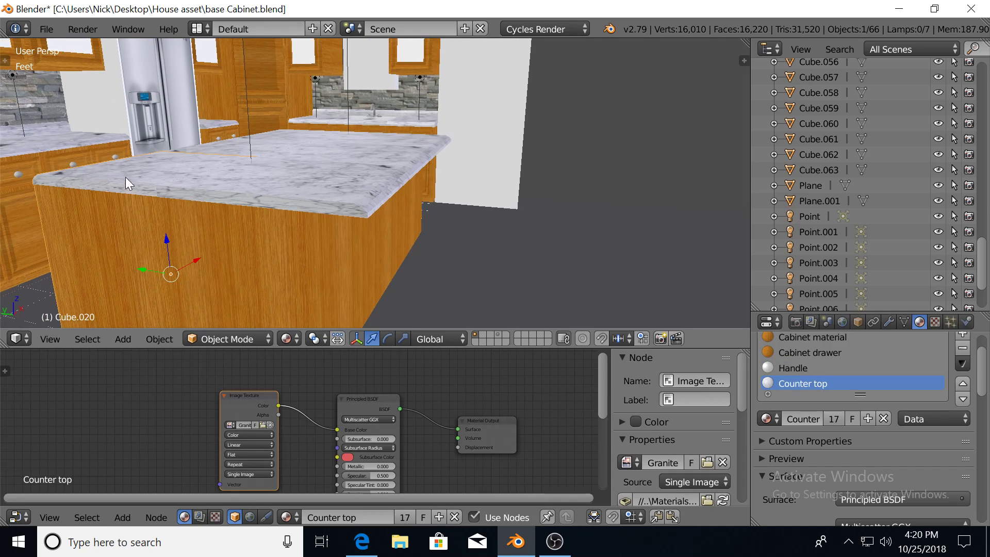
pyautogui.moveTo(126, 177); pyautogui.dragTo(163, 177, button='middle')
pyautogui.press('Tab')
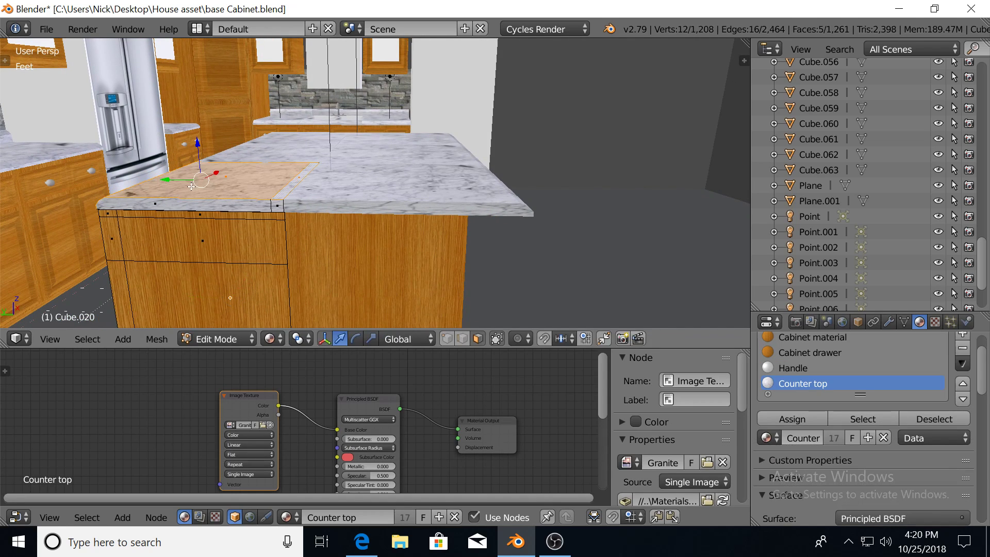
pyautogui.press('ctrl+KP_3')
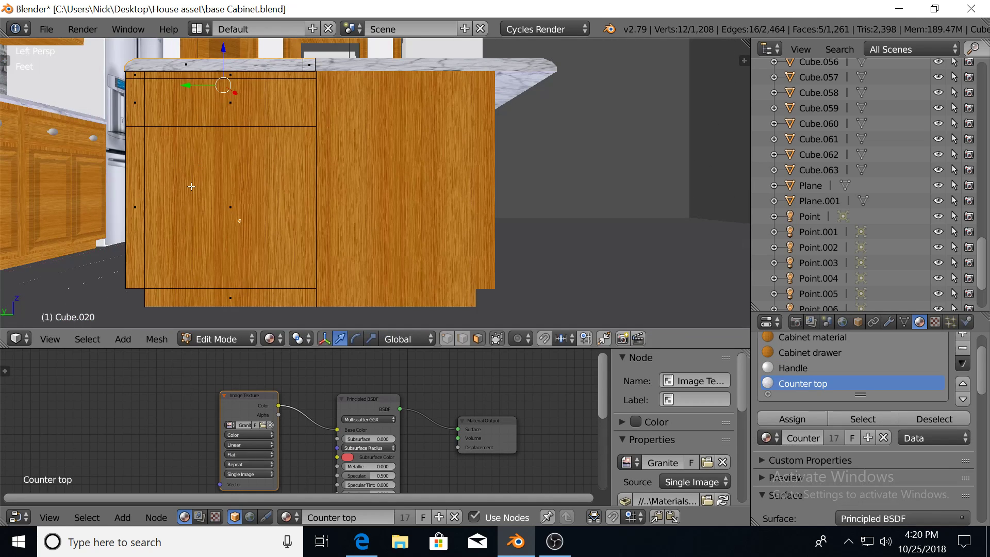
pyautogui.keyDown('shift'); pyautogui.moveTo(399, 310); pyautogui.dragTo(438, 307, button='middle'); pyautogui.keyUp('shift')
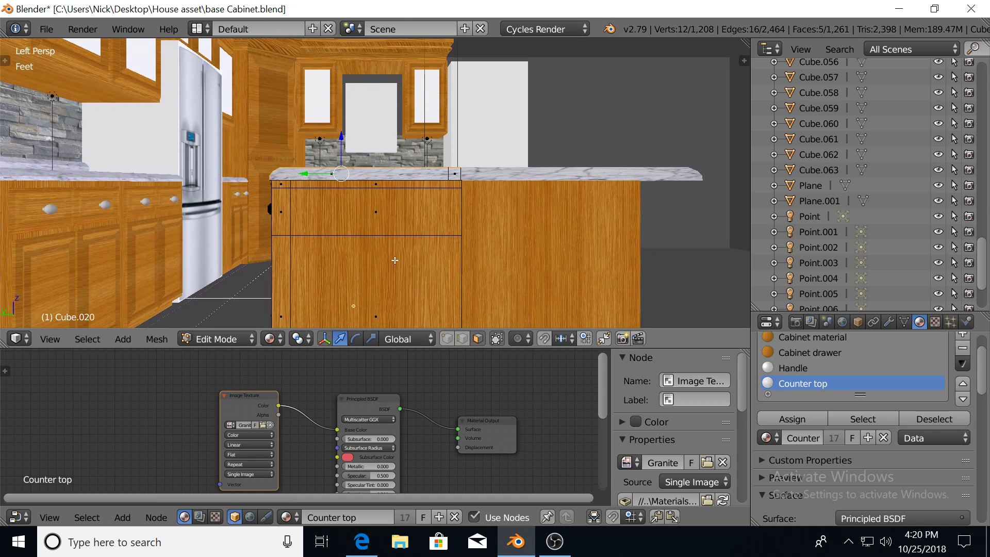
pyautogui.press('z')
pyautogui.press('b')
pyautogui.moveTo(251, 147); pyautogui.dragTo(454, 185)
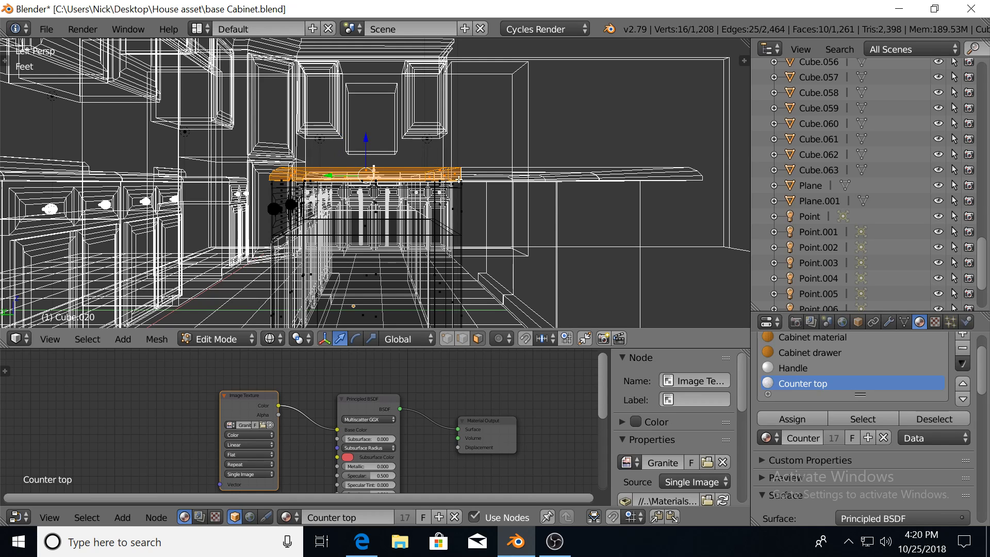
pyautogui.moveTo(453, 185); pyautogui.dragTo(461, 191, button='middle')
pyautogui.press('z')
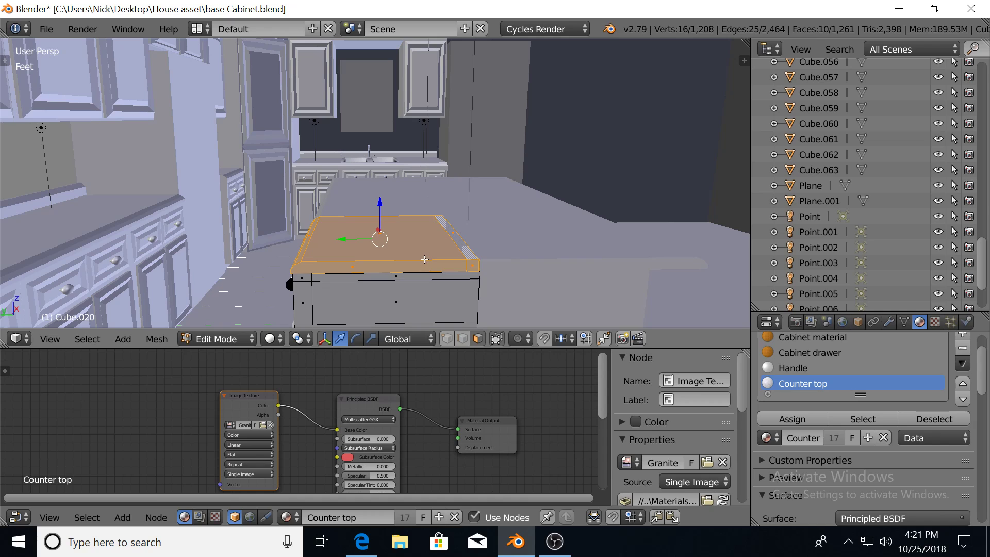
# Duplicate the slab, lift the copy 1.618' upward, and separate it as its own object.
pyautogui.hotkey('shift', 'd')
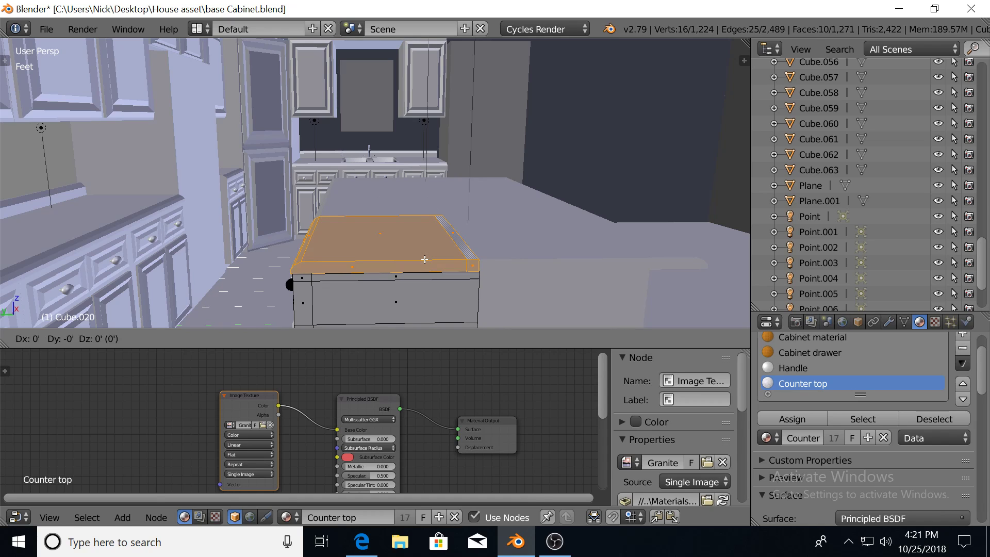
pyautogui.rightClick(425, 259)
pyautogui.moveTo(376, 204); pyautogui.dragTo(384, 107)
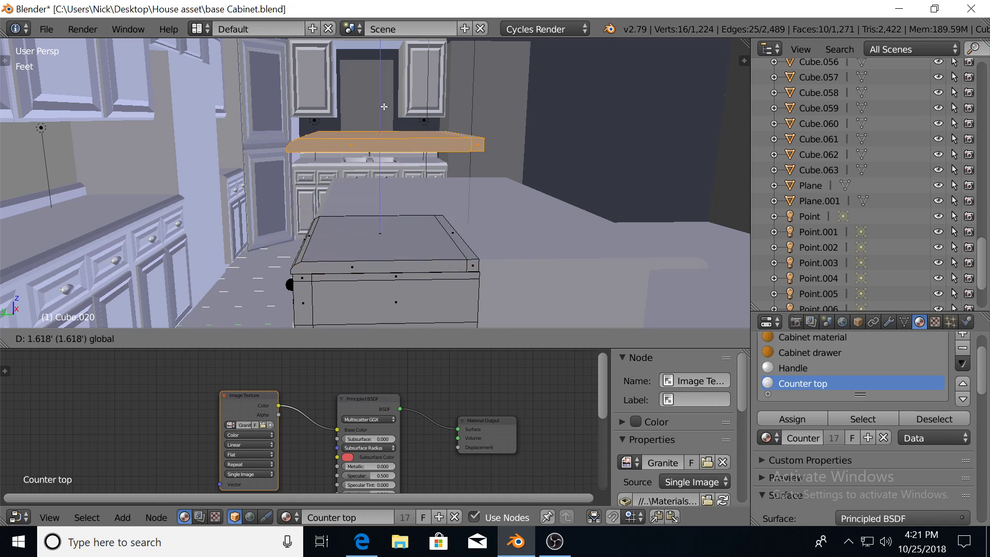
pyautogui.press('p')
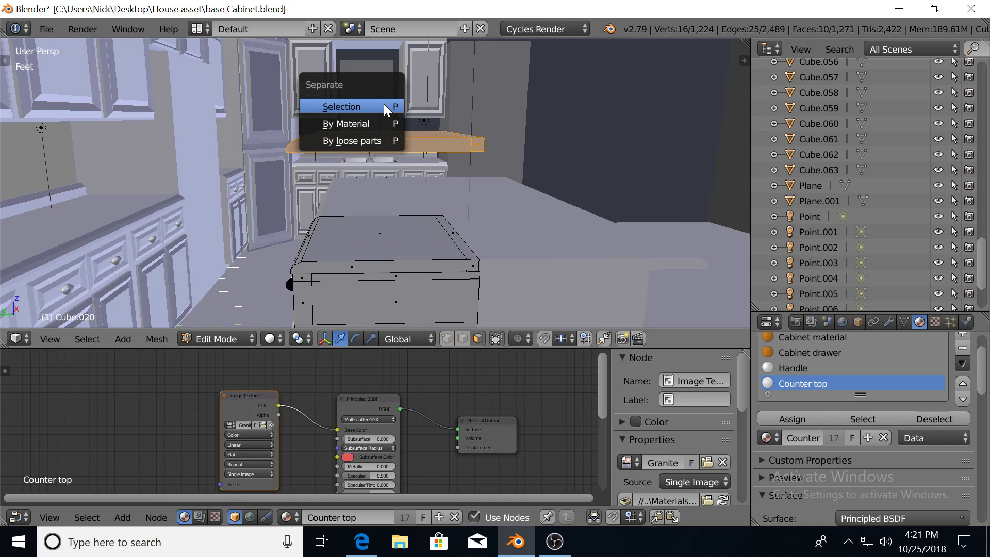
pyautogui.click(376, 106)
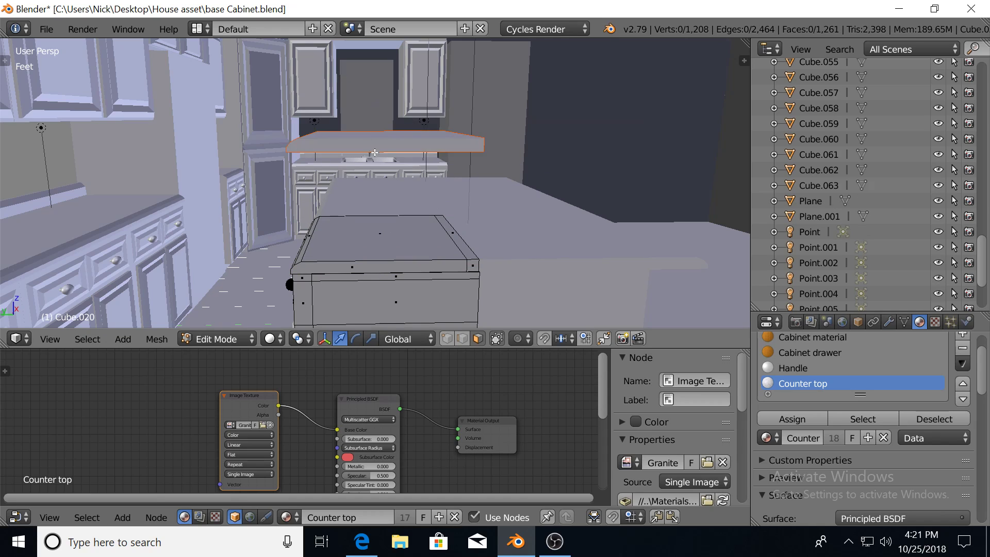
# Select the floating slab together with the island and move both along Y.
pyautogui.press('Tab')
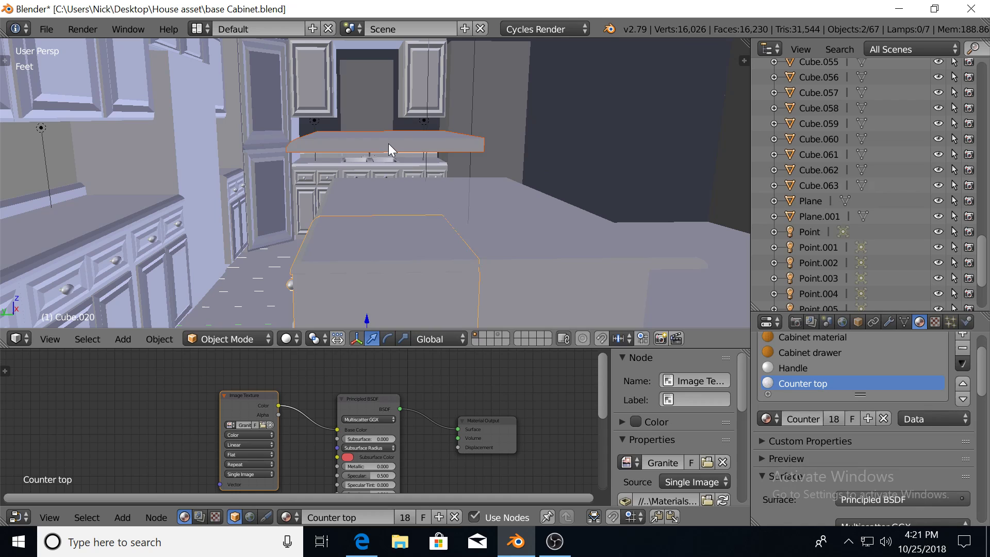
pyautogui.rightClick(389, 143)
pyautogui.press('Tab')
pyautogui.press('KP_Decimal')
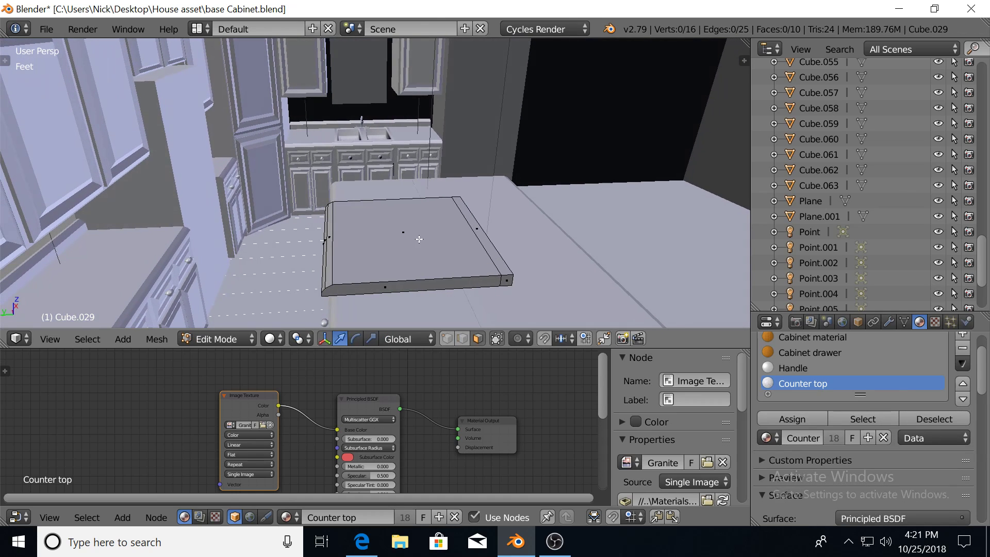
pyautogui.press('Tab')
pyautogui.keyDown('shift'); pyautogui.rightClick(373, 266); pyautogui.keyUp('shift')
pyautogui.press('KP_Decimal')
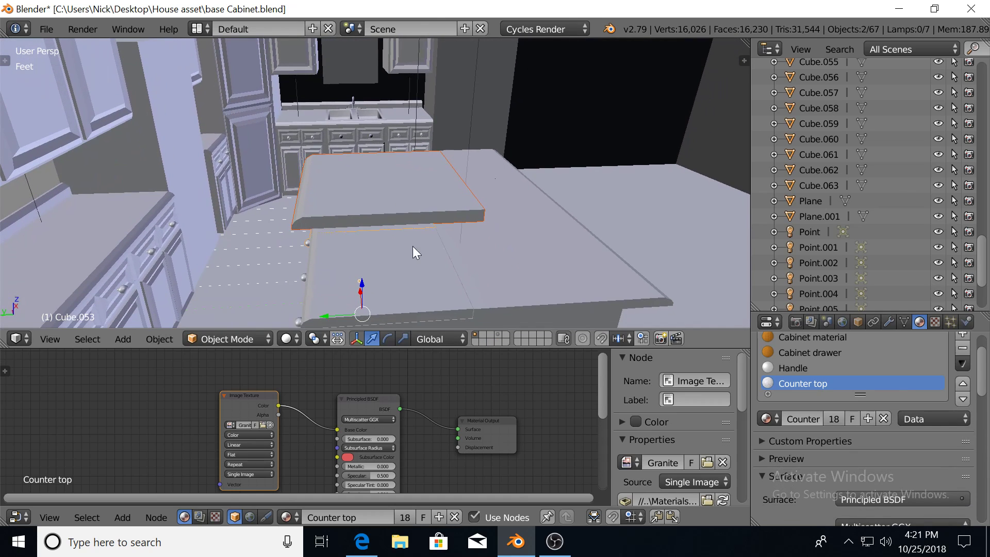
pyautogui.press('g')
pyautogui.press('y')
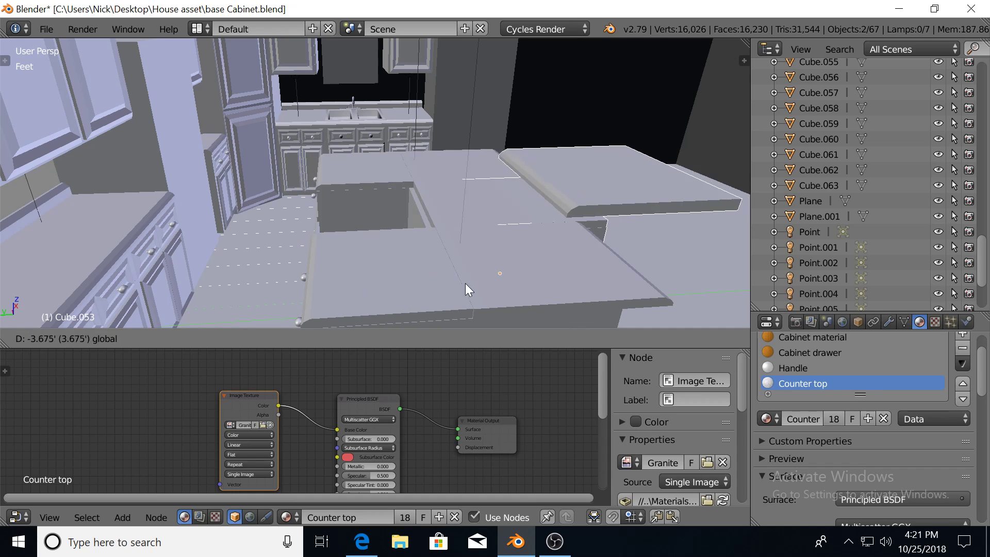
pyautogui.click(348, 283)
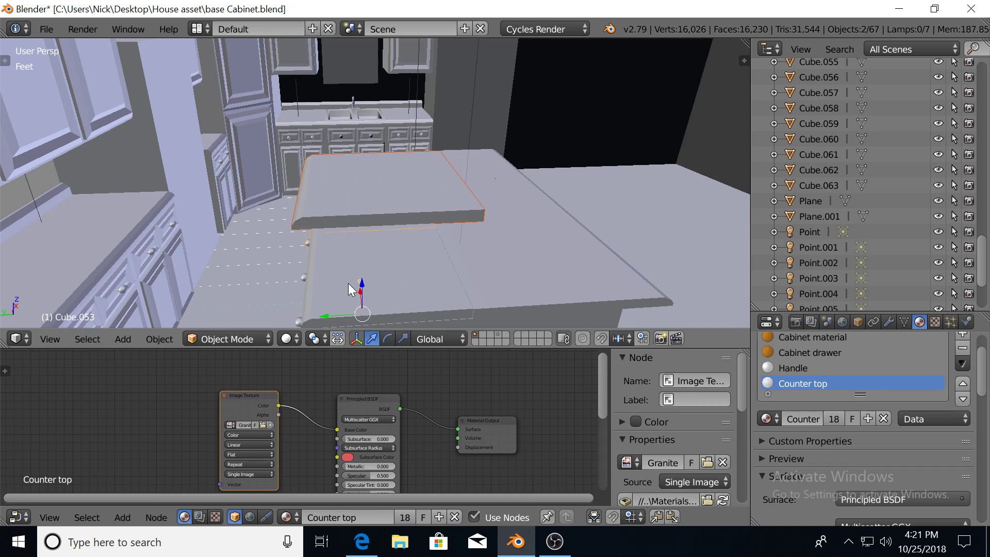
pyautogui.moveTo(348, 283)
pyautogui.mouseDown(button='middle')
pyautogui.moveTo(440, 225)
pyautogui.moveTo(355, 231)
pyautogui.moveTo(384, 227)
pyautogui.mouseUp(button='middle')
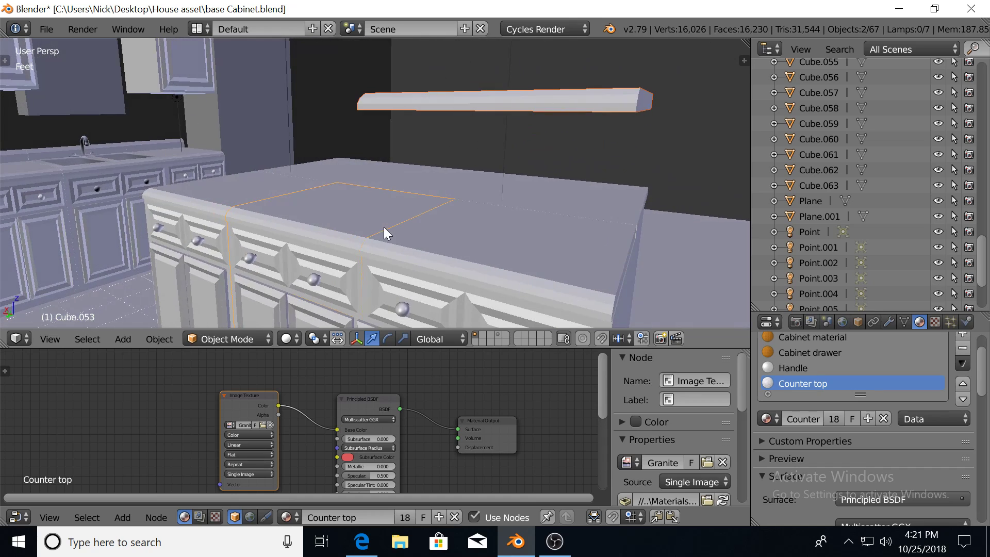
# Move the floating slab alone along Y and rotate it 18° about Z.
pyautogui.rightClick(490, 99)
pyautogui.moveTo(490, 99)
pyautogui.mouseDown(button='middle')
pyautogui.moveTo(523, 164)
pyautogui.moveTo(418, 166)
pyautogui.moveTo(342, 209)
pyautogui.moveTo(299, 312)
pyautogui.mouseUp(button='middle')
pyautogui.press('g')
pyautogui.press('y')
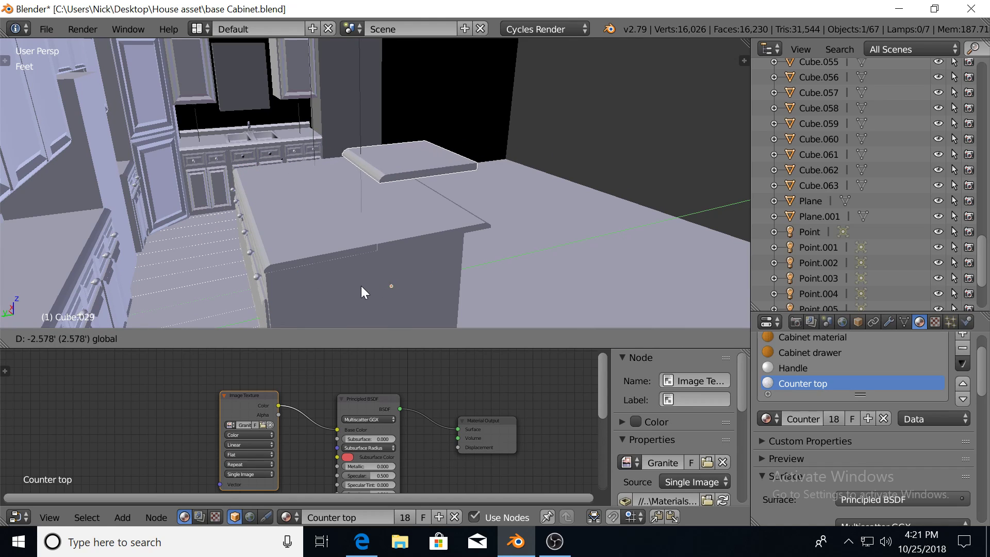
pyautogui.click(369, 283)
pyautogui.write('rz18')
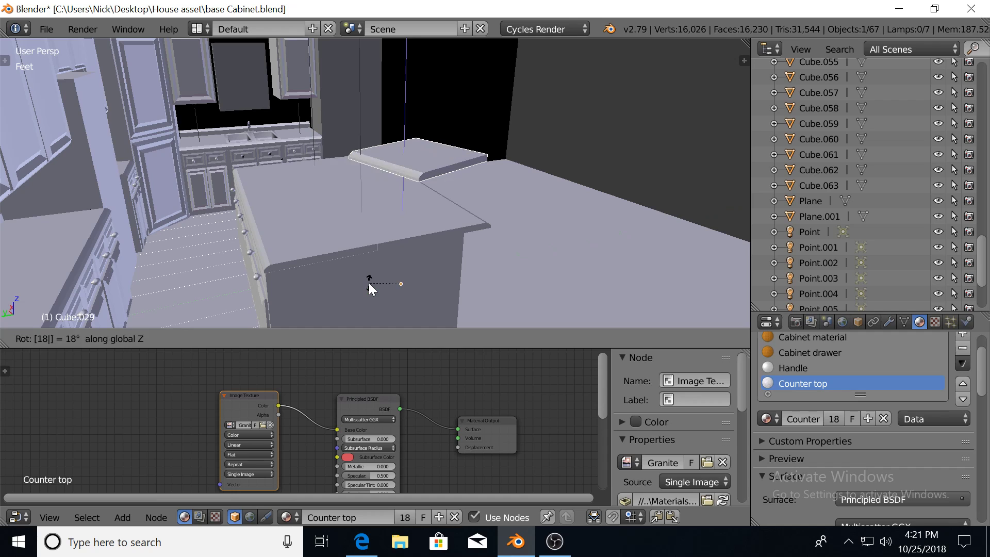
pyautogui.press('Return')
# Lift the rotated slab along the Z axis.
pyautogui.keyDown('shift'); pyautogui.moveTo(434, 278); pyautogui.dragTo(398, 249, button='middle'); pyautogui.keyUp('shift')
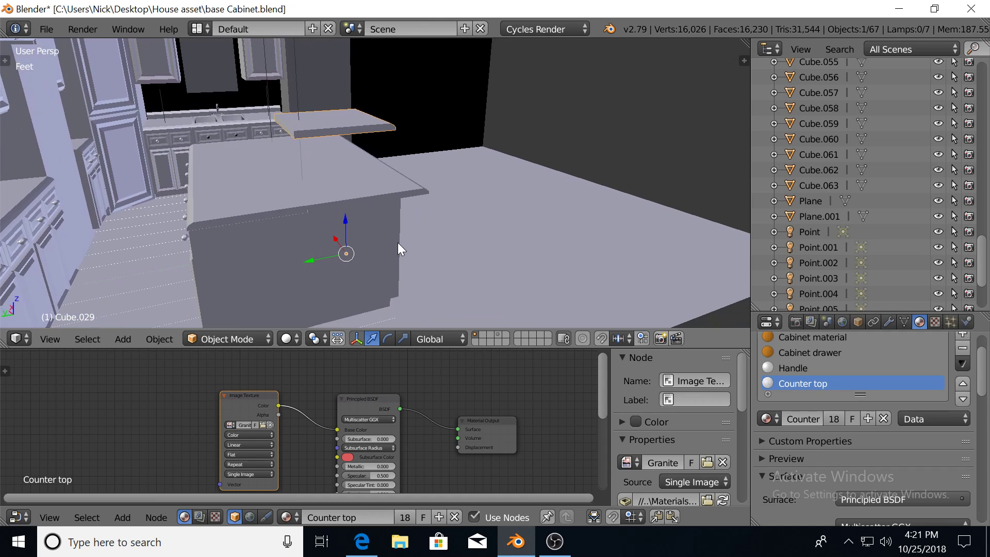
pyautogui.press('g')
pyautogui.press('z')
pyautogui.press('Return')
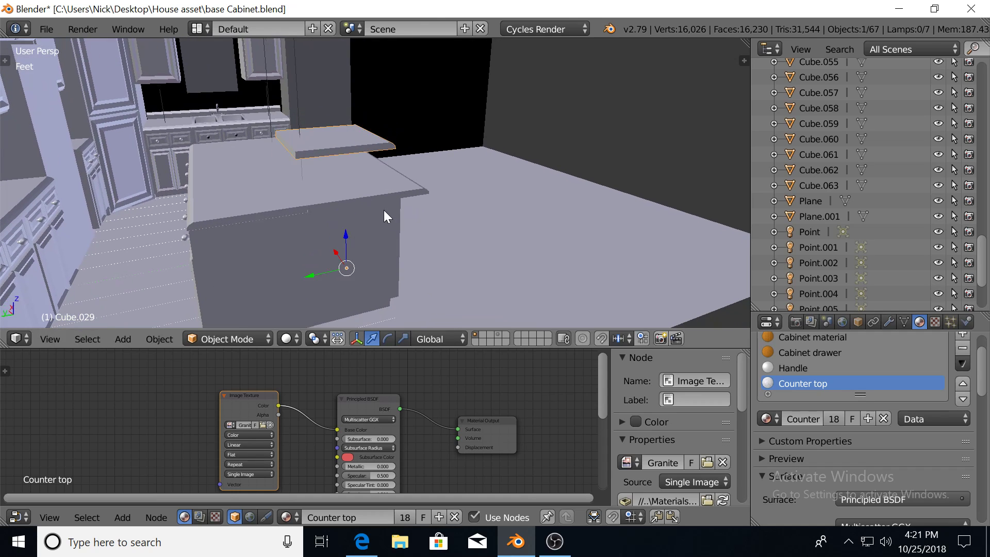
pyautogui.moveTo(384, 209); pyautogui.dragTo(310, 199, button='middle')
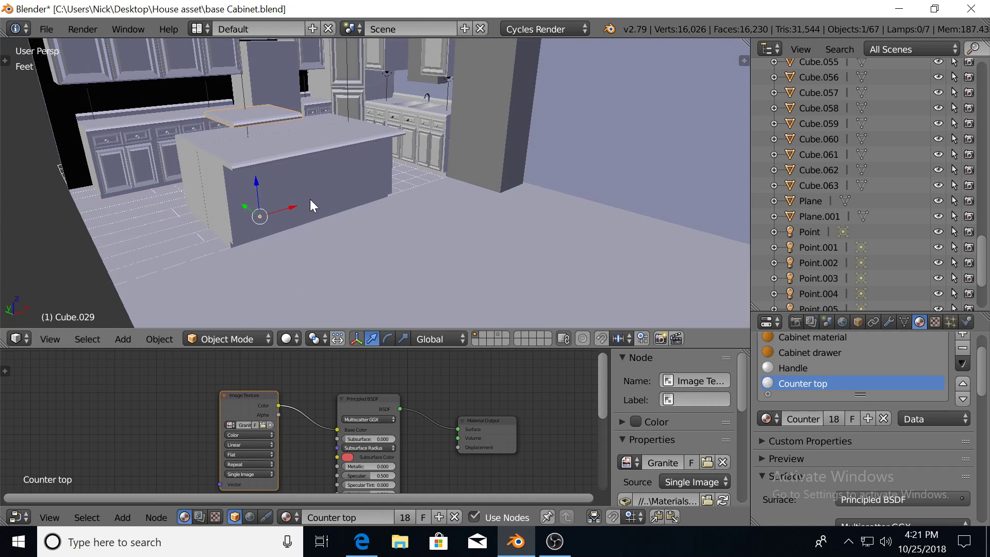
# Delete the floating countertop slab.
pyautogui.press('x')
pyautogui.click(265, 106)
pyautogui.scroll(3, 289, 127)
pyautogui.moveTo(289, 126)
pyautogui.mouseDown(button='middle')
pyautogui.moveTo(352, 219)
pyautogui.moveTo(342, 244)
pyautogui.moveTo(385, 245)
pyautogui.moveTo(408, 223)
pyautogui.moveTo(379, 186)
pyautogui.moveTo(517, 162)
pyautogui.mouseUp(button='middle')
pyautogui.scroll(-2, 383, 184)
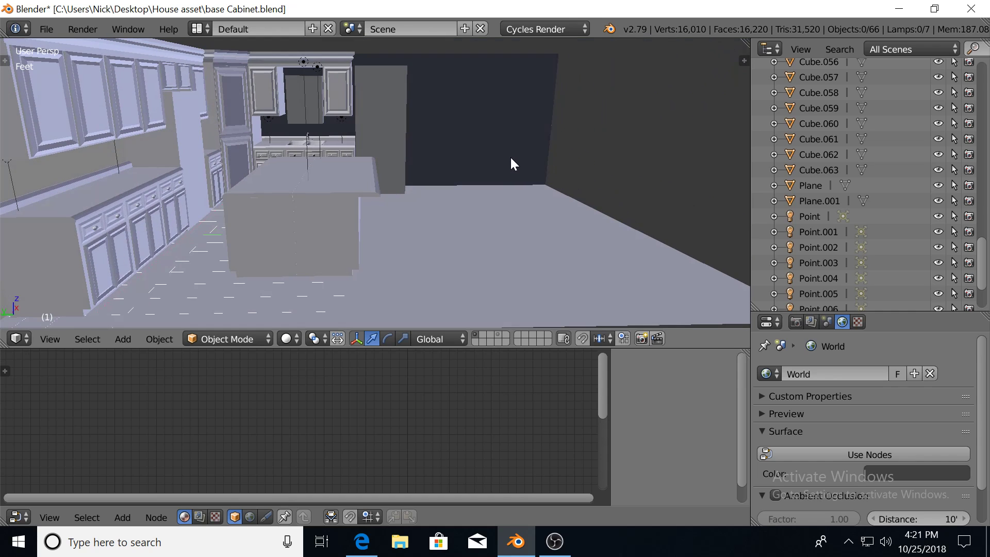
# Select the tall panel and backsplash, then start and cancel a vertical move.
pyautogui.rightClick(380, 106)
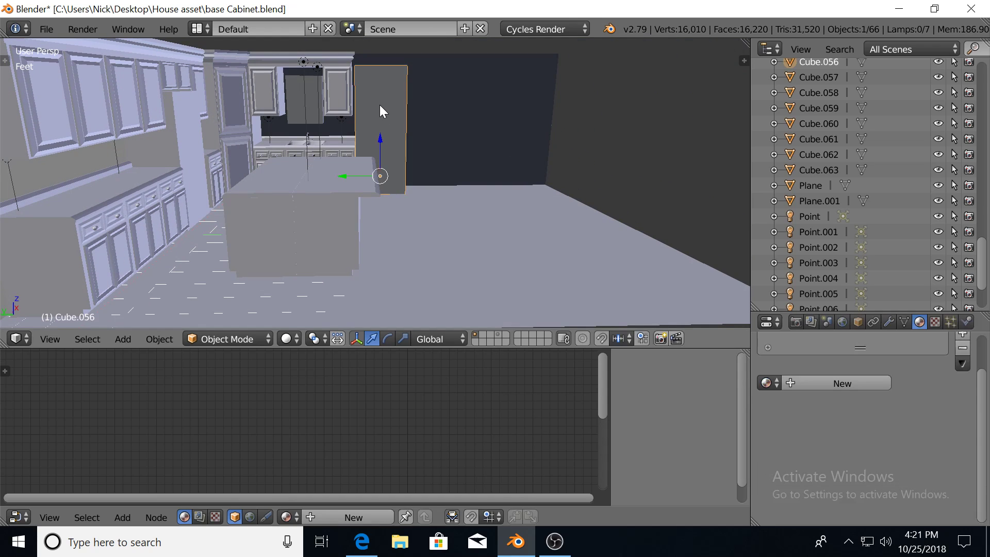
pyautogui.keyDown('shift'); pyautogui.rightClick(484, 115); pyautogui.keyUp('shift')
pyautogui.scroll(-3, 484, 115)
pyautogui.moveTo(478, 127); pyautogui.dragTo(349, 191, button='middle')
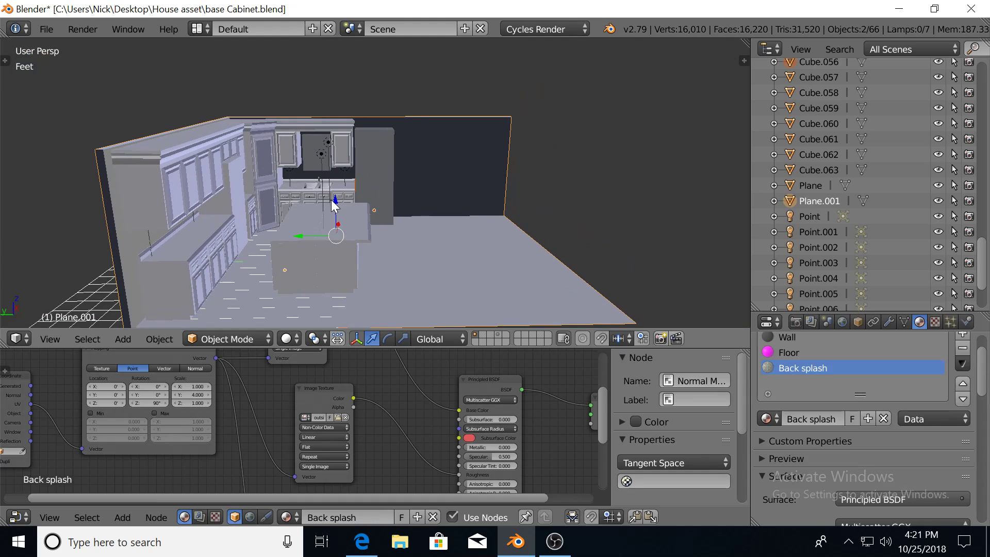
pyautogui.press('g')
pyautogui.press('z')
pyautogui.rightClick(345, 288)
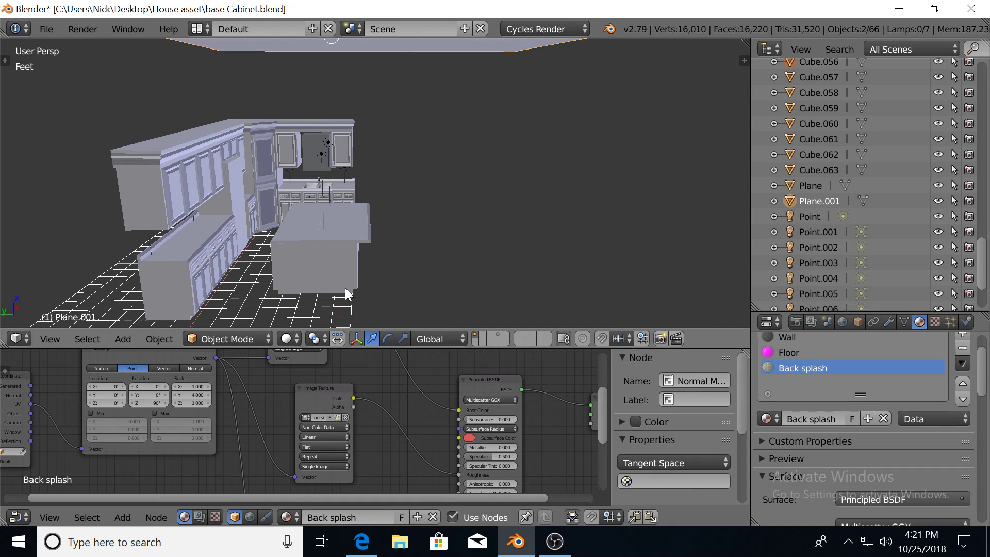
pyautogui.scroll(2, 376, 237)
# Switch to a left orthographic view and zoom in on the counter's rounded edge.
pyautogui.press('KP_1')
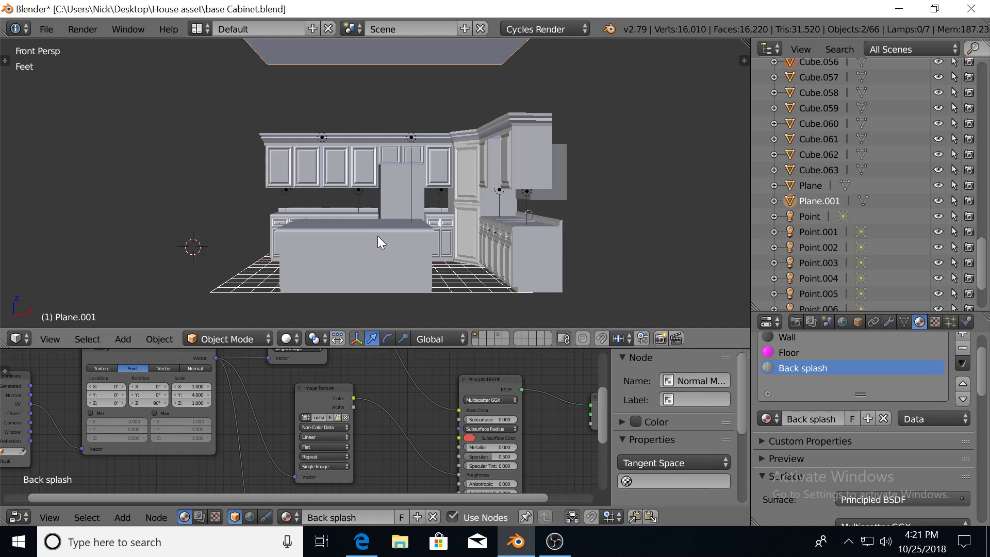
pyautogui.press('KP_3')
pyautogui.press('ctrl+KP_3')
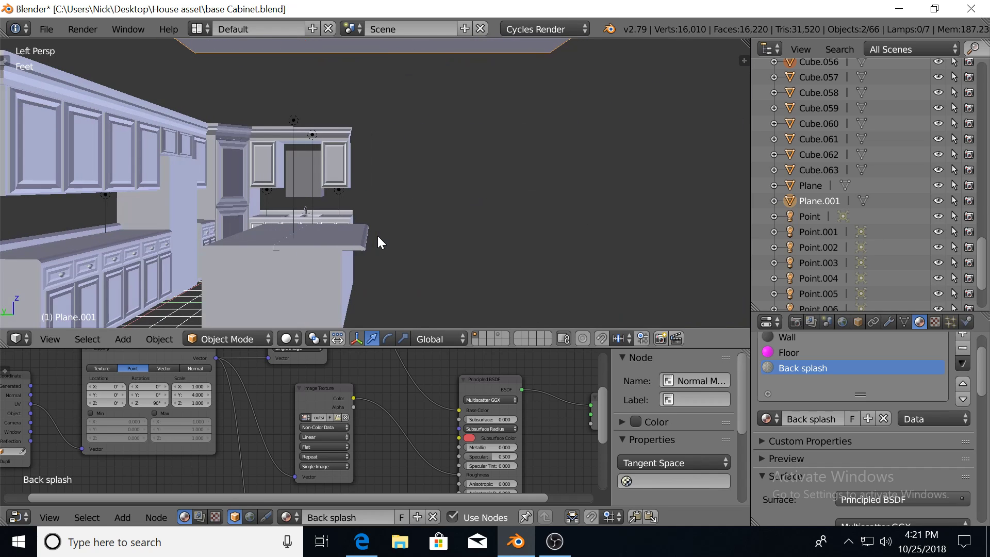
pyautogui.press('KP_5')
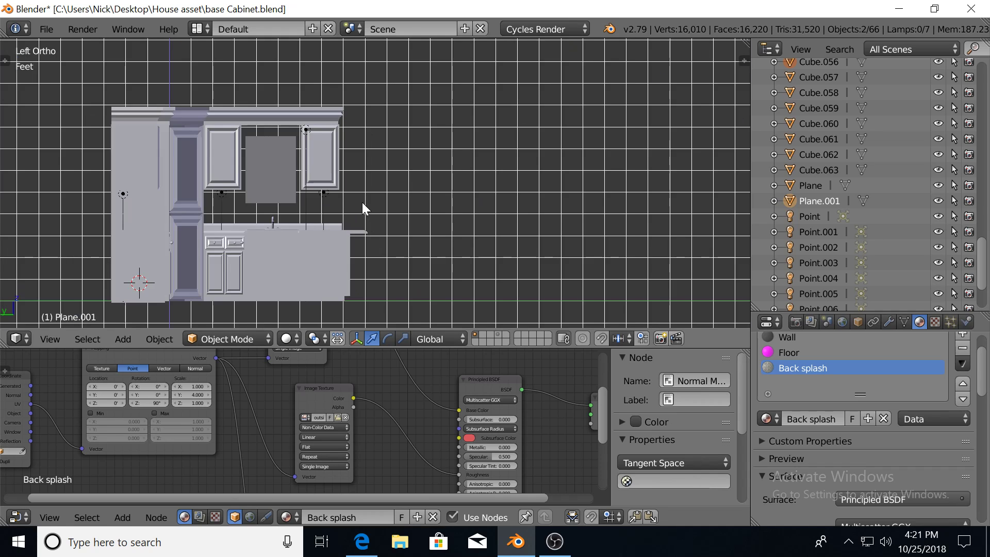
pyautogui.scroll(1, 388, 250)
pyautogui.scroll(1, 384, 205)
pyautogui.scroll(1, 379, 191)
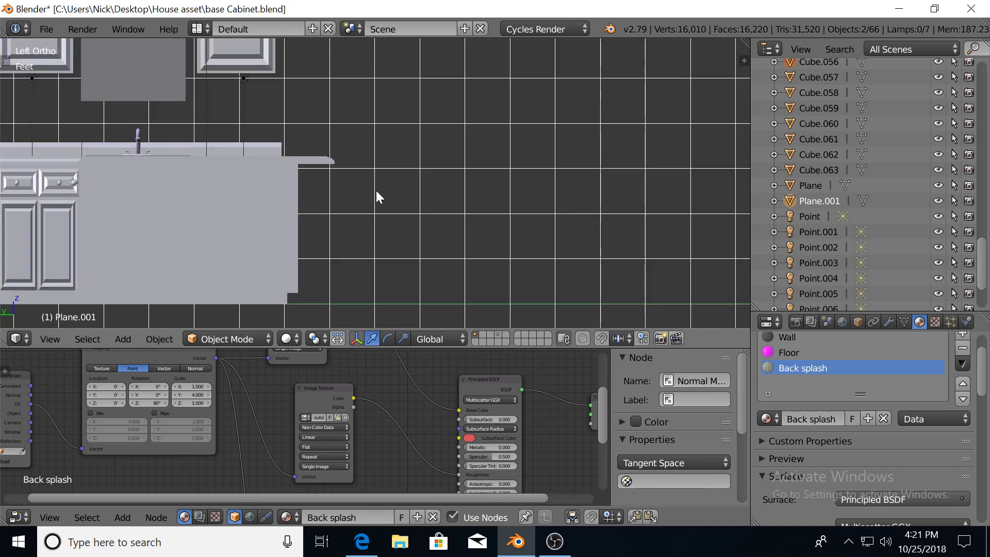
pyautogui.scroll(1, 376, 191)
pyautogui.scroll(1, 376, 190)
pyautogui.scroll(1, 304, 206)
pyautogui.scroll(1, 329, 181)
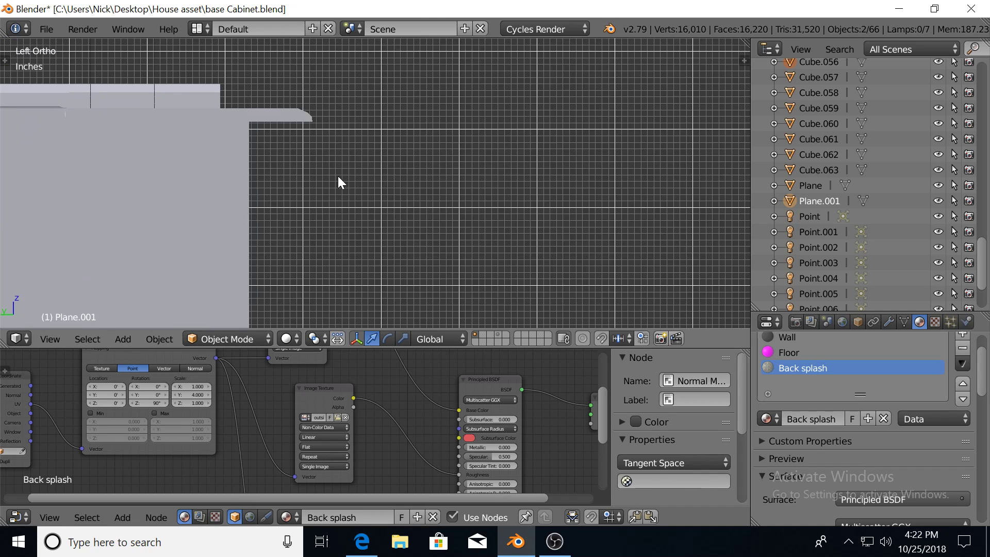
# Add a cube, move it down and along Y, and flatten it along Z.
pyautogui.hotkey('shift', 'a')
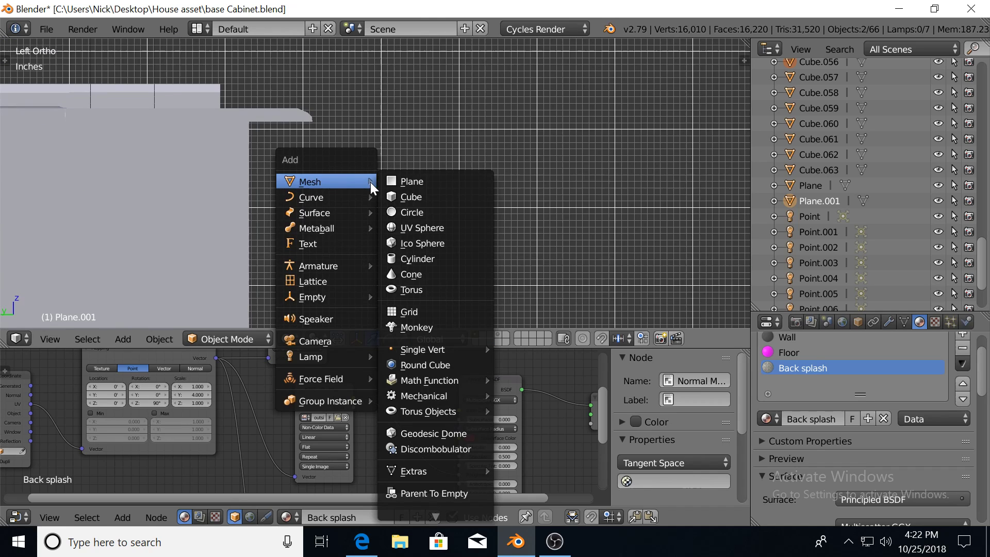
pyautogui.hotkey('shift', 'a')
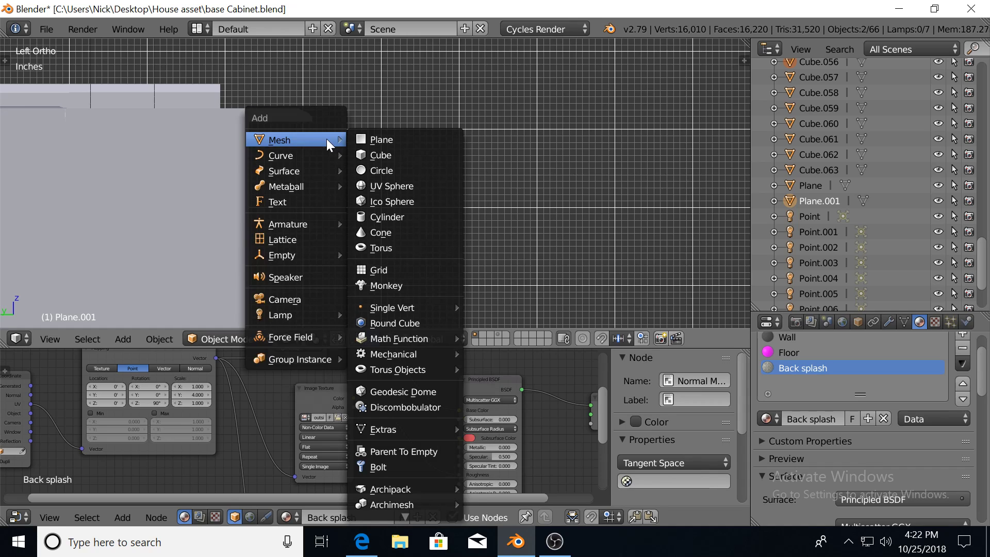
pyautogui.click(394, 150)
pyautogui.moveTo(325, 102); pyautogui.dragTo(320, 155)
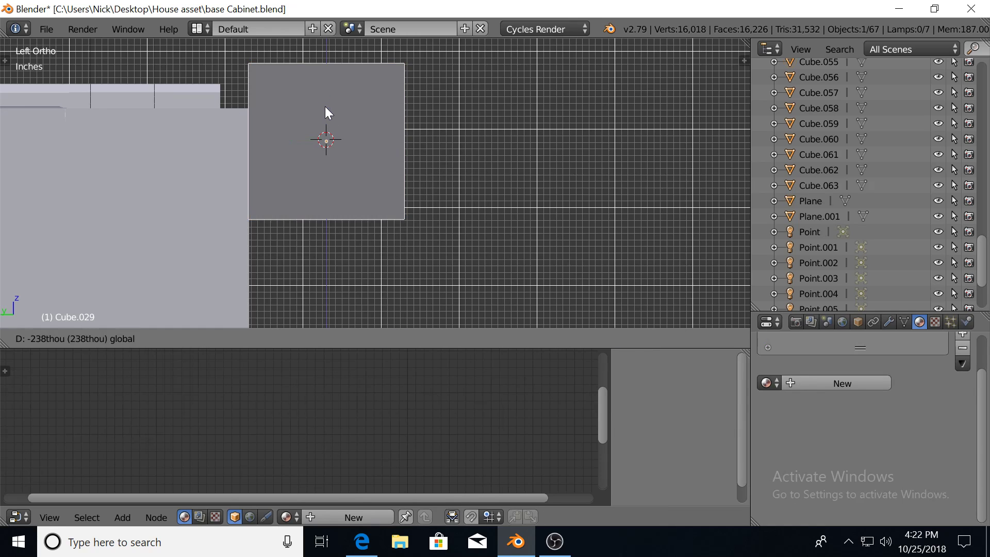
pyautogui.moveTo(294, 191); pyautogui.dragTo(326, 193)
pyautogui.press('s')
pyautogui.press('z')
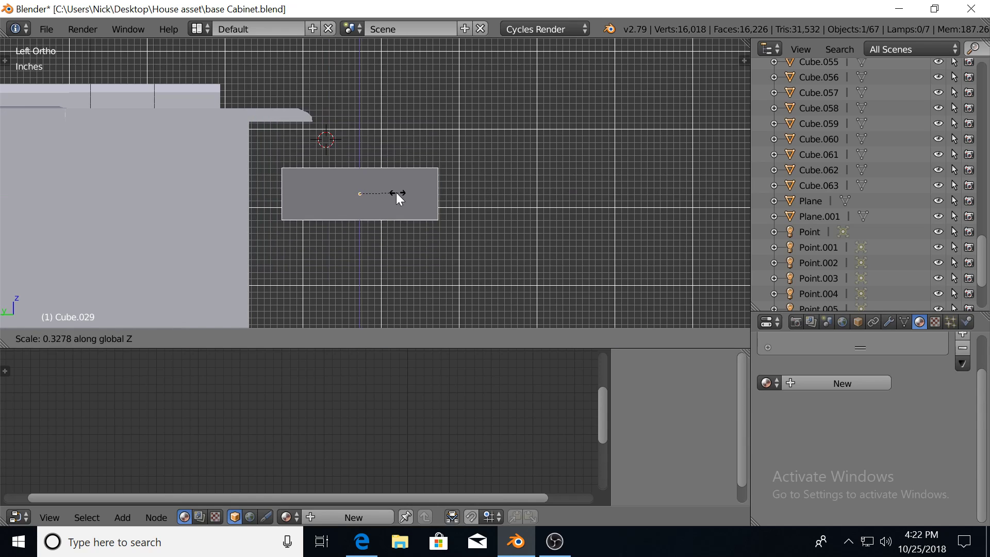
pyautogui.click(370, 194)
# Stretch the slab along Y and position it just below the counter's rounded edge.
pyautogui.press('g')
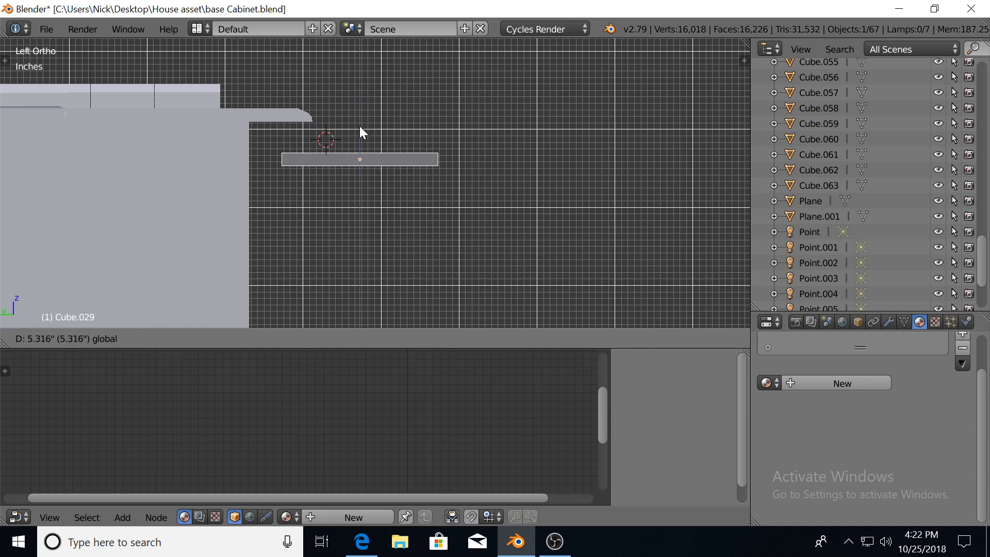
pyautogui.click(360, 122)
pyautogui.press('s')
pyautogui.press('y')
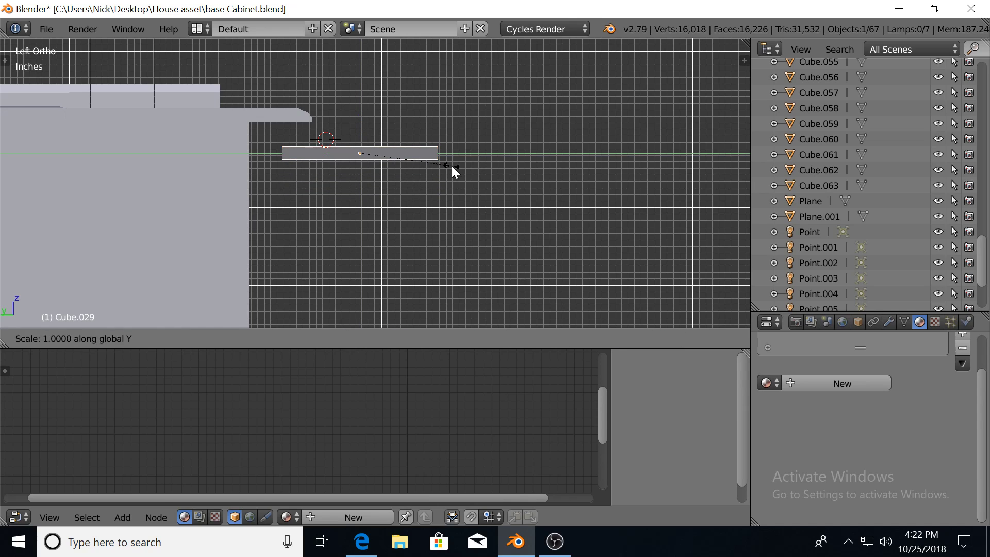
pyautogui.click(410, 165)
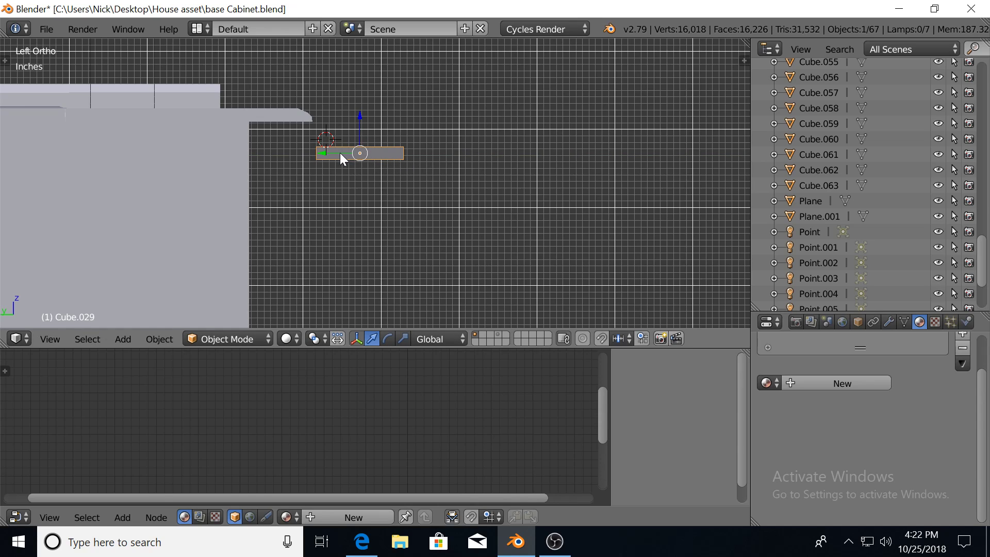
pyautogui.press('g')
pyautogui.press('z')
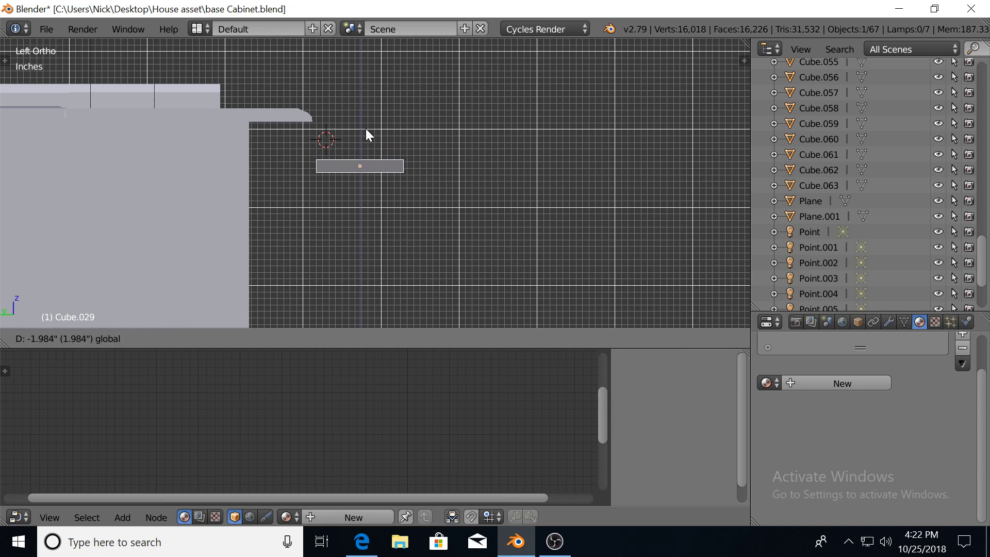
pyautogui.click(366, 128)
pyautogui.moveTo(333, 165); pyautogui.dragTo(315, 165)
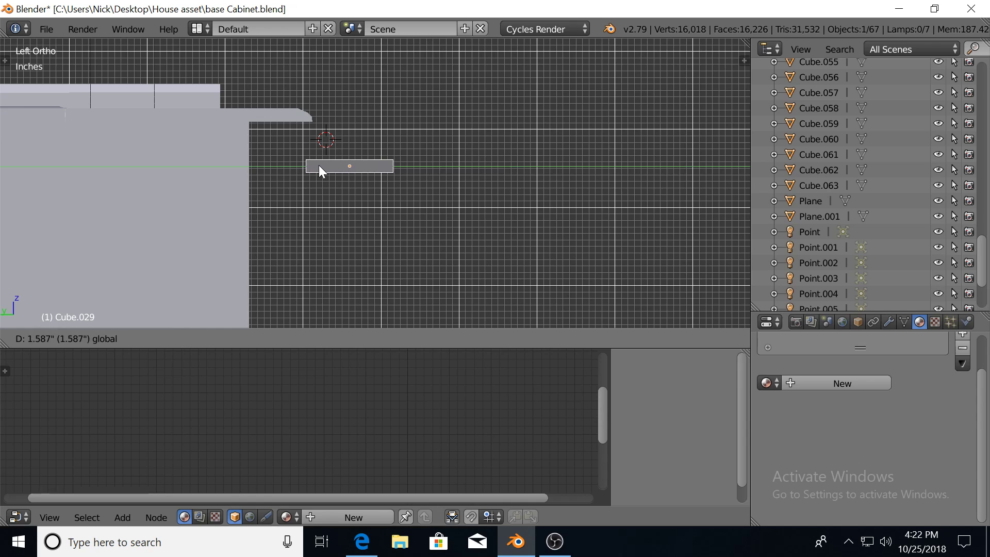
# Duplicate the thin slab in place.
pyautogui.scroll(2, 335, 176)
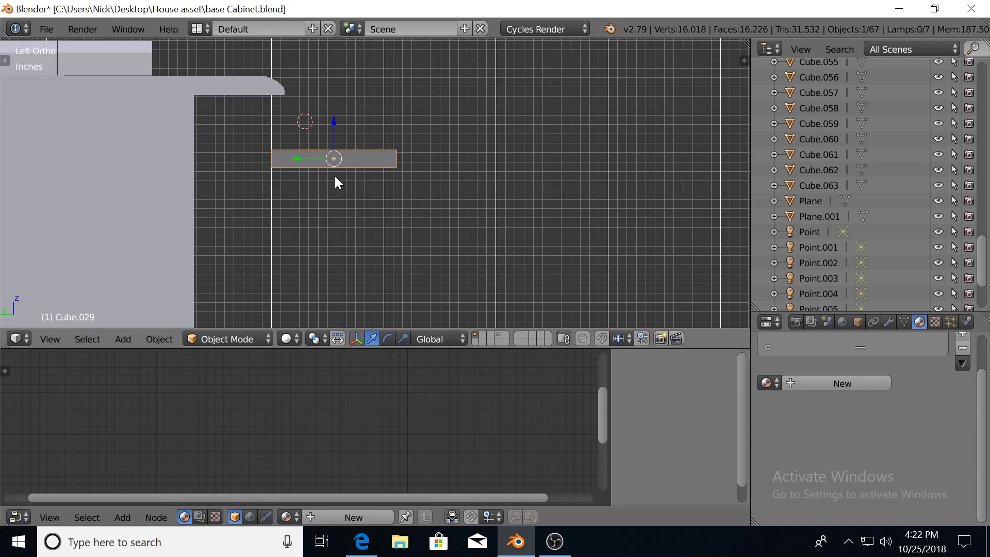
pyautogui.keyDown('shift'); pyautogui.moveTo(335, 175); pyautogui.dragTo(333, 216, button='middle'); pyautogui.keyUp('shift')
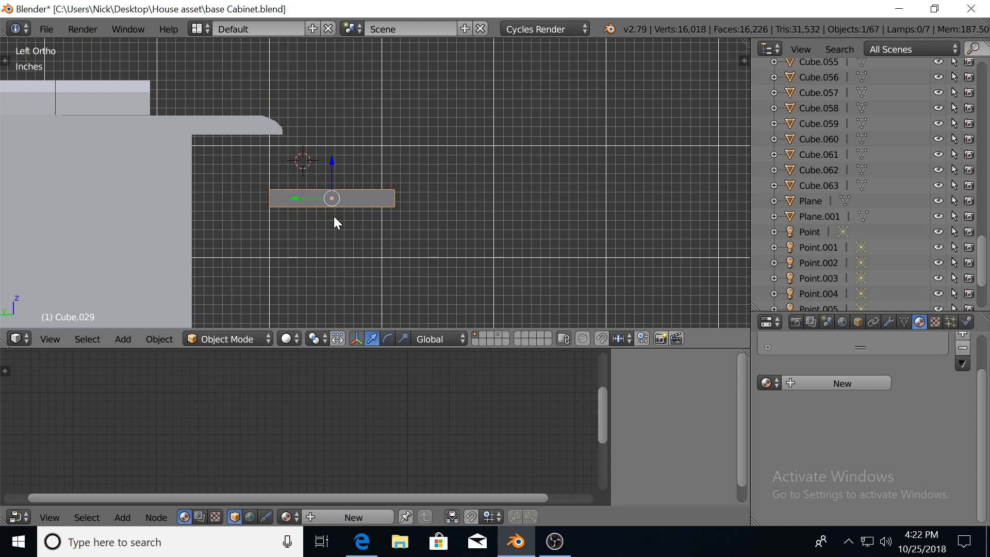
pyautogui.hotkey('shift', 'd')
pyautogui.rightClick(333, 216)
# Raise the slab copy above the original and shrink it slightly.
pyautogui.moveTo(332, 156); pyautogui.dragTo(332, 141)
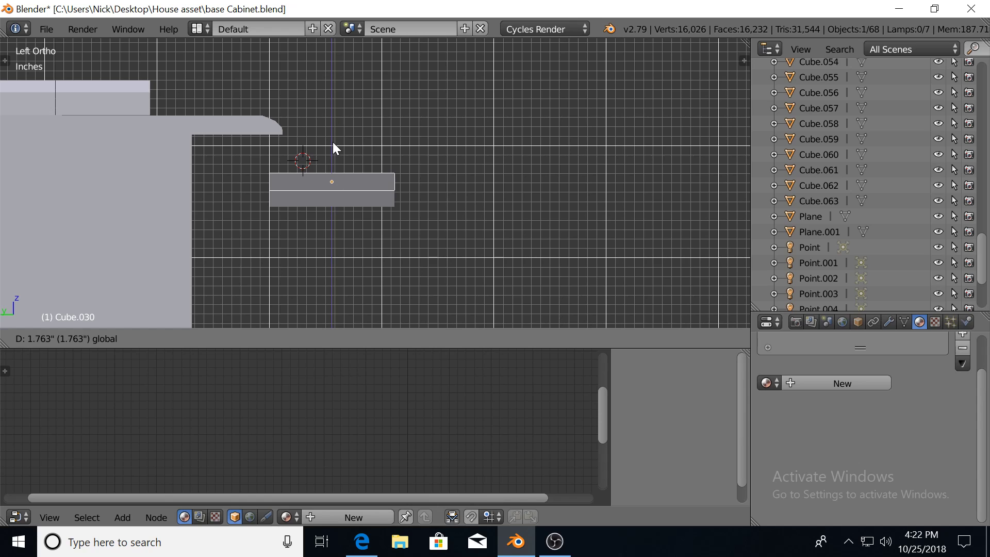
pyautogui.click(333, 141)
pyautogui.press('s')
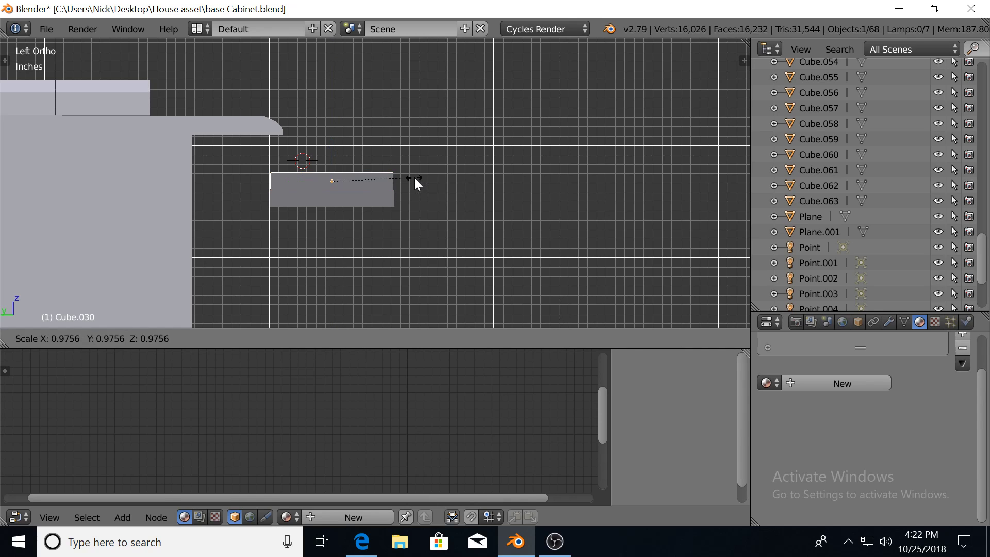
pyautogui.click(410, 178)
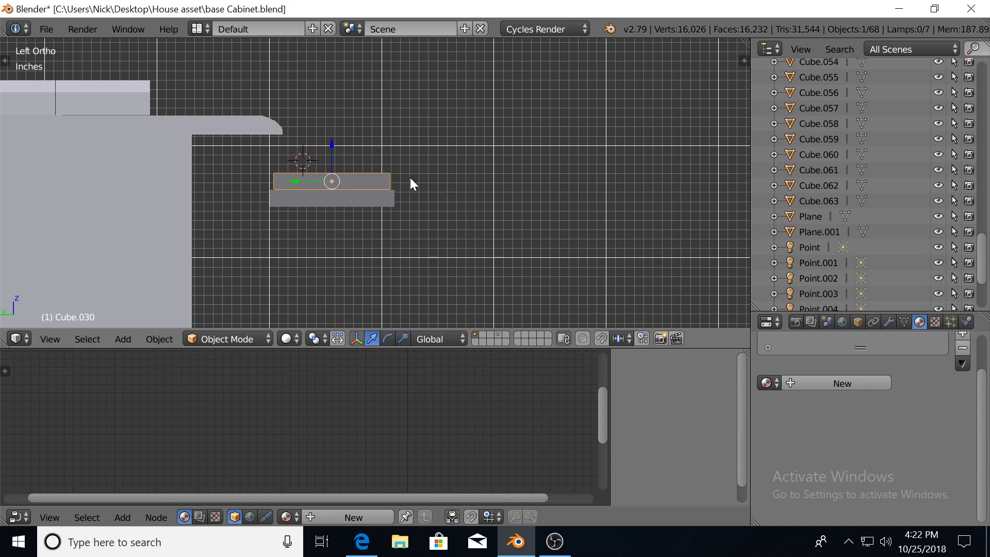
# Frame the cushion slab from the top view, then switch to Left Ortho view.
pyautogui.press('KP_7')
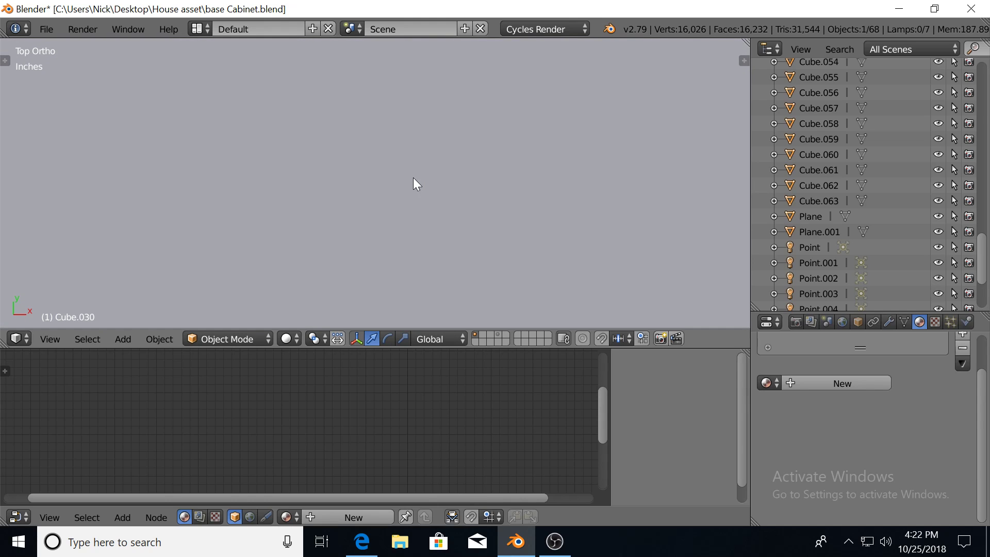
pyautogui.scroll(-1, 405, 211)
pyautogui.scroll(-3, 395, 232)
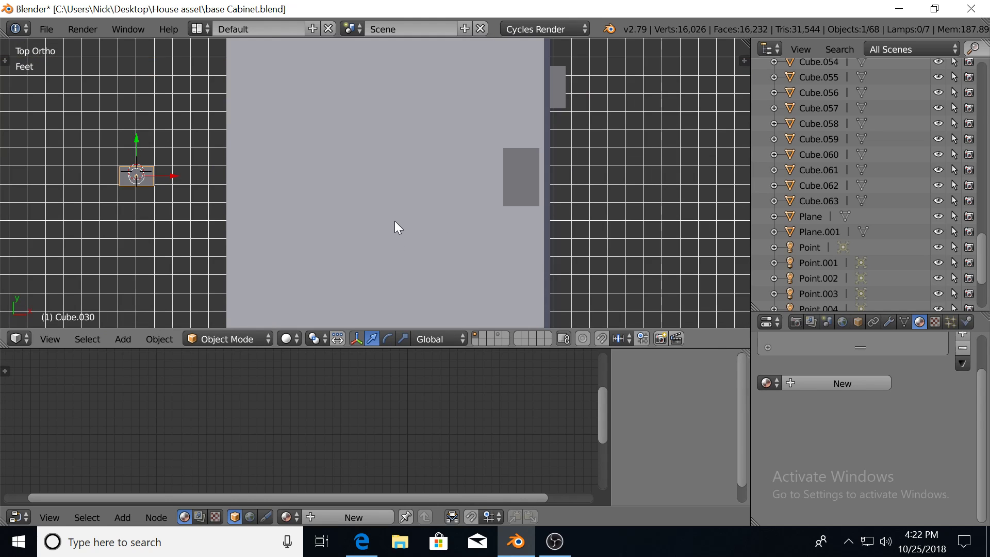
pyautogui.press('KP_Decimal')
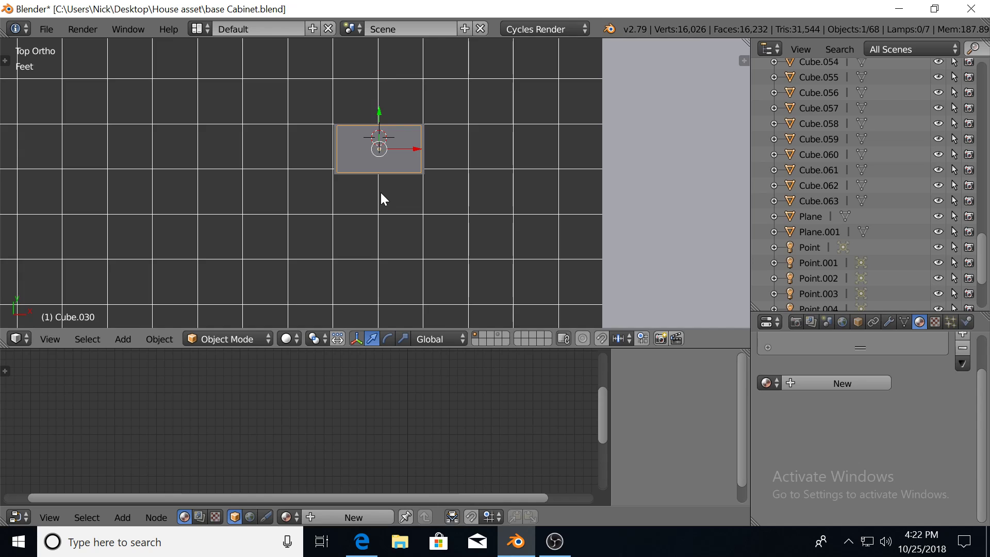
pyautogui.scroll(4, 381, 193)
pyautogui.keyDown('shift'); pyautogui.moveTo(420, 139); pyautogui.dragTo(418, 189, button='middle'); pyautogui.keyUp('shift')
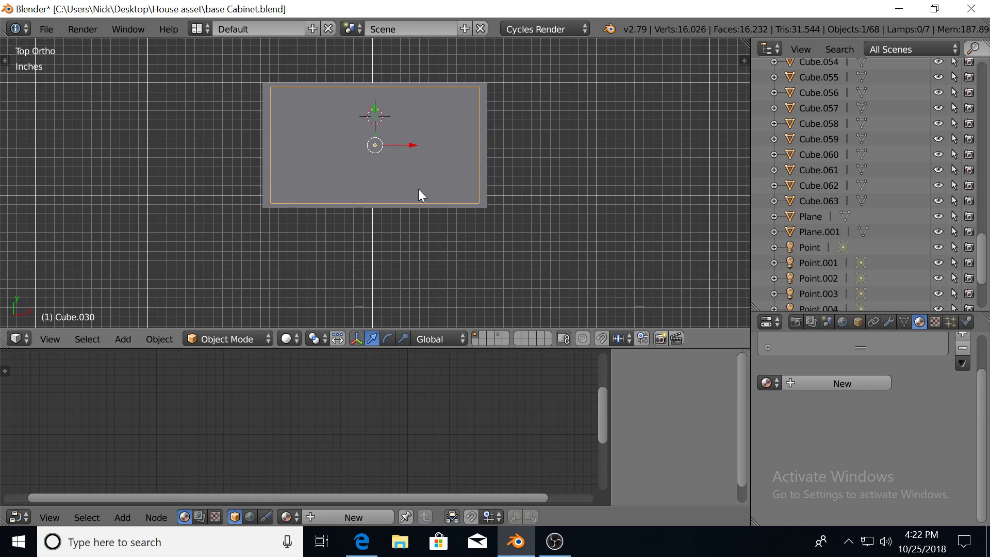
pyautogui.press('ctrl+KP_3')
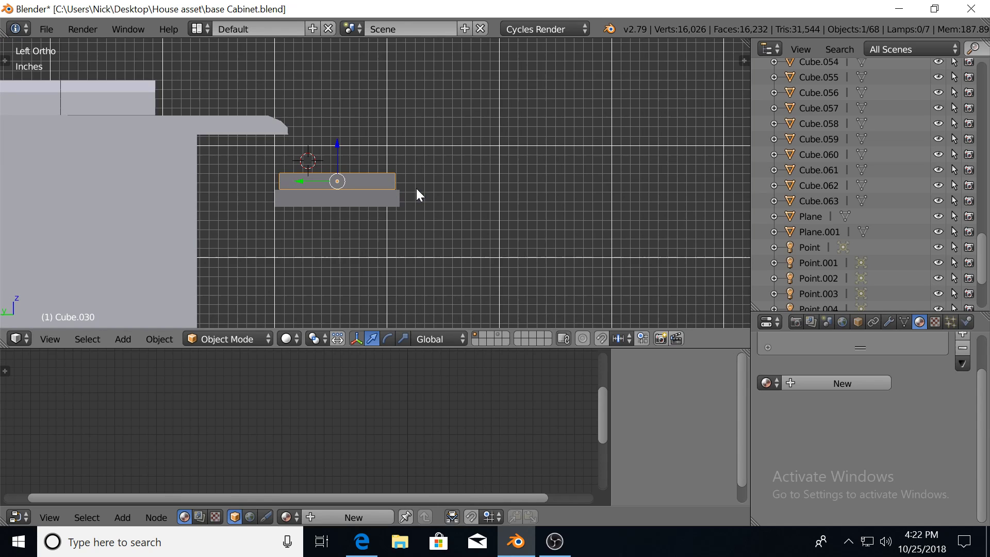
# In Edit Mode, add two sets of lengthwise loop cuts across the cushion slab.
pyautogui.press('Tab')
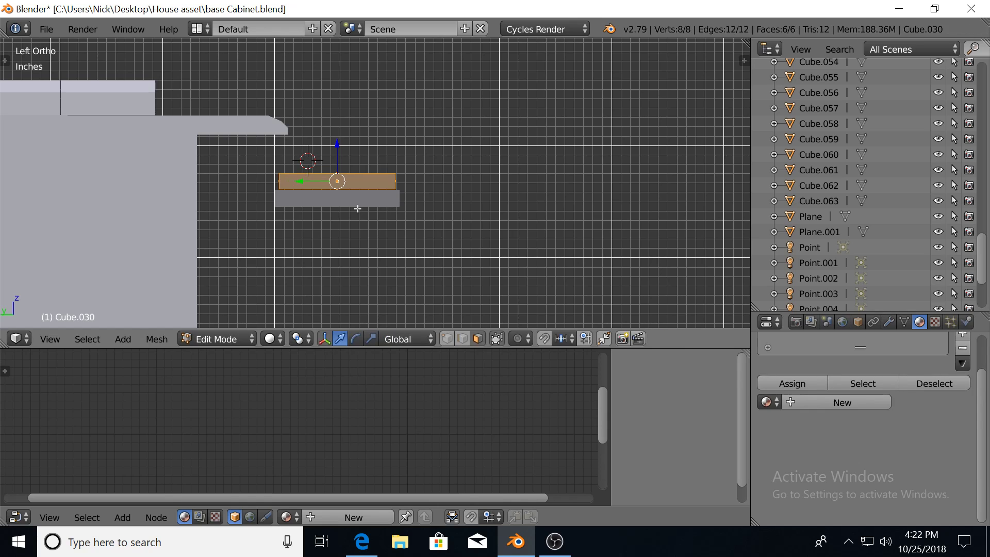
pyautogui.hotkey('ctrl', 'r')
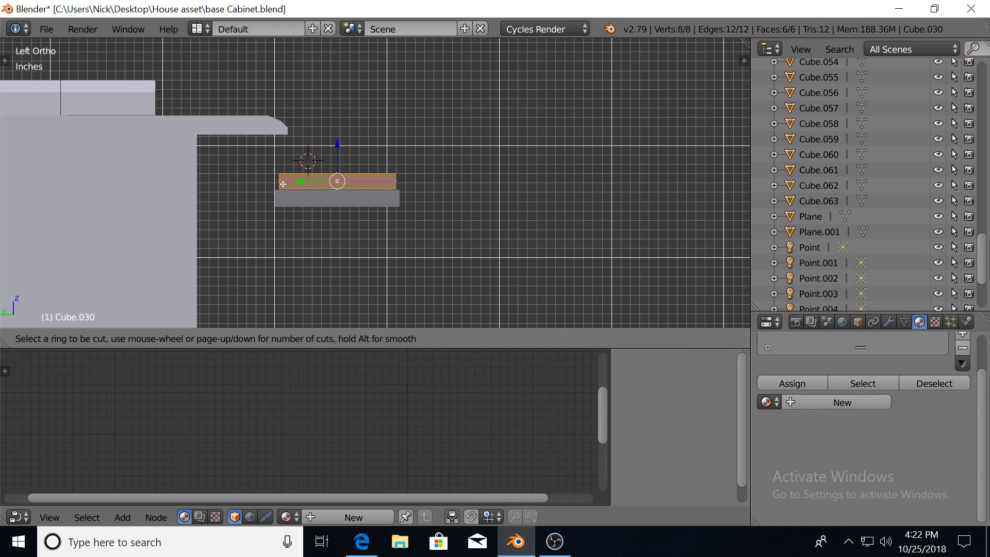
pyautogui.scroll(1, 281, 183)
pyautogui.click(281, 183)
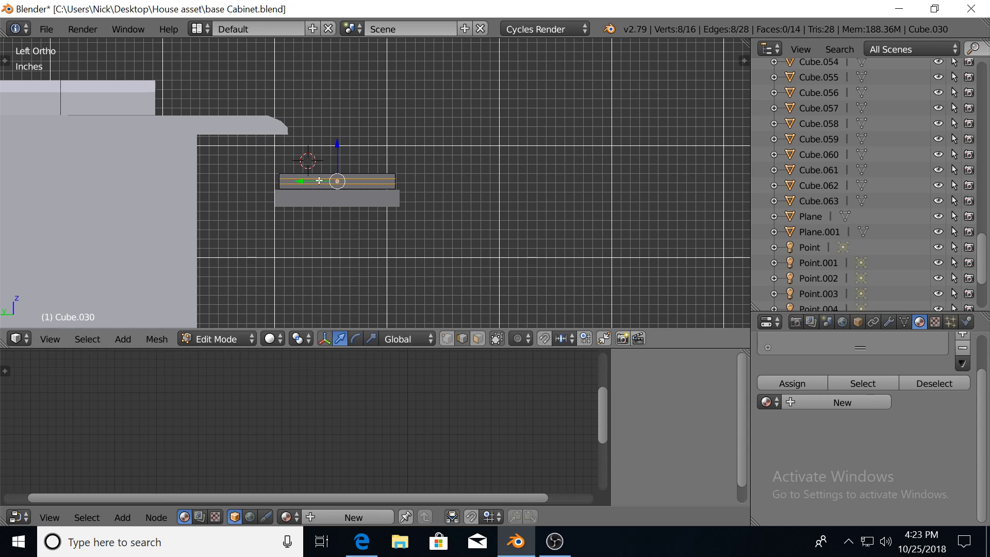
pyautogui.hotkey('ctrl', 'r')
pyautogui.scroll(1, 320, 179)
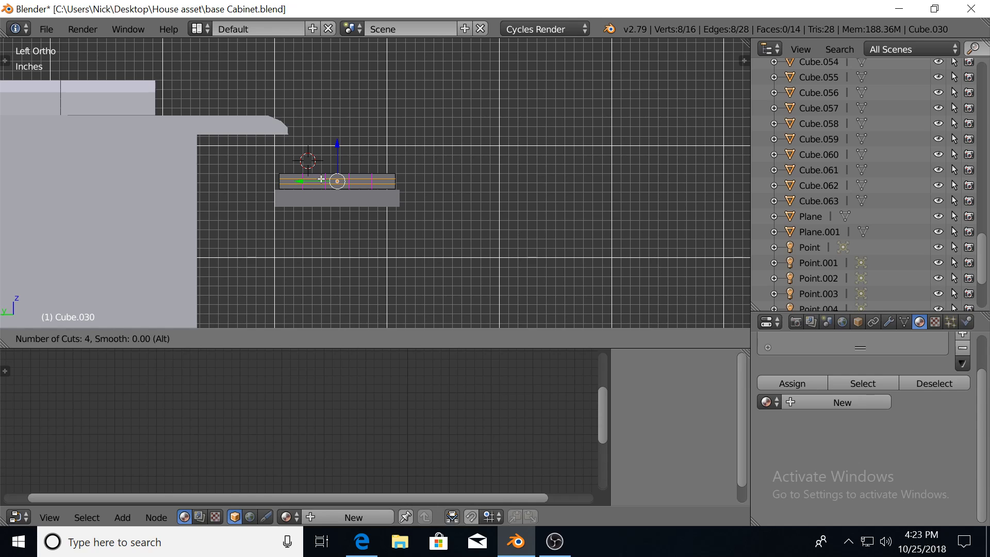
pyautogui.click(321, 179)
pyautogui.rightClick(321, 179)
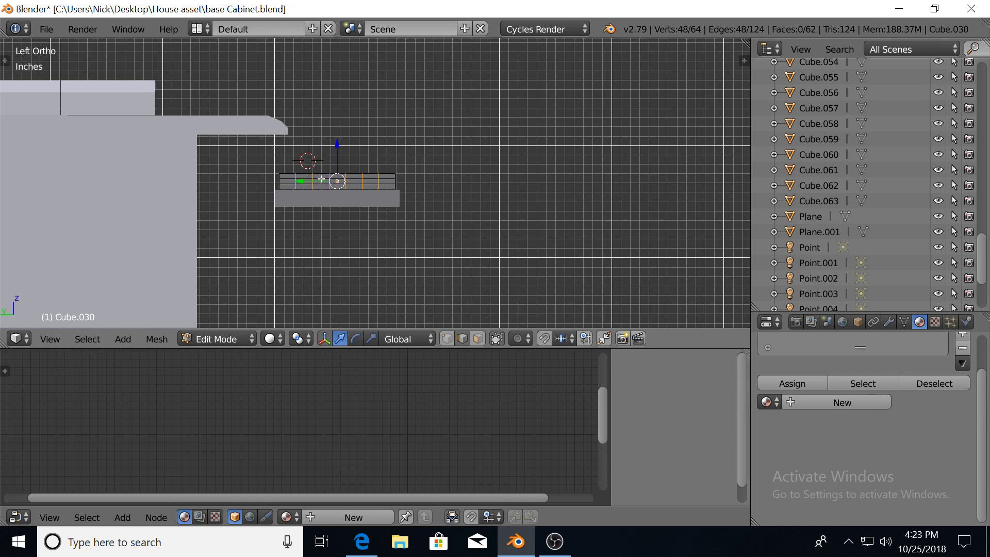
# Add crosswise loop cuts so the slab becomes a dense 120-vertex grid.
pyautogui.moveTo(321, 178); pyautogui.dragTo(336, 193, button='middle')
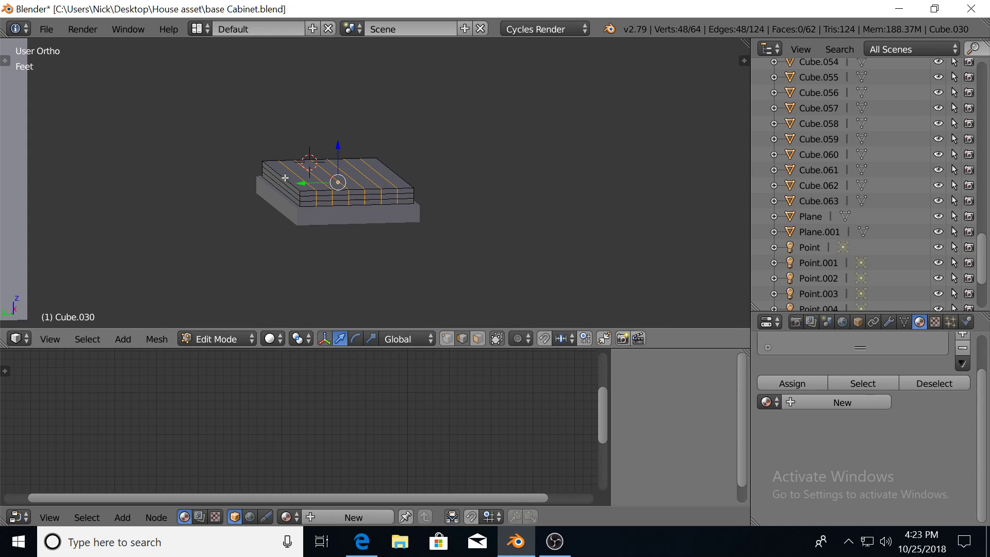
pyautogui.hotkey('ctrl', 'r')
pyautogui.scroll(1, 285, 178)
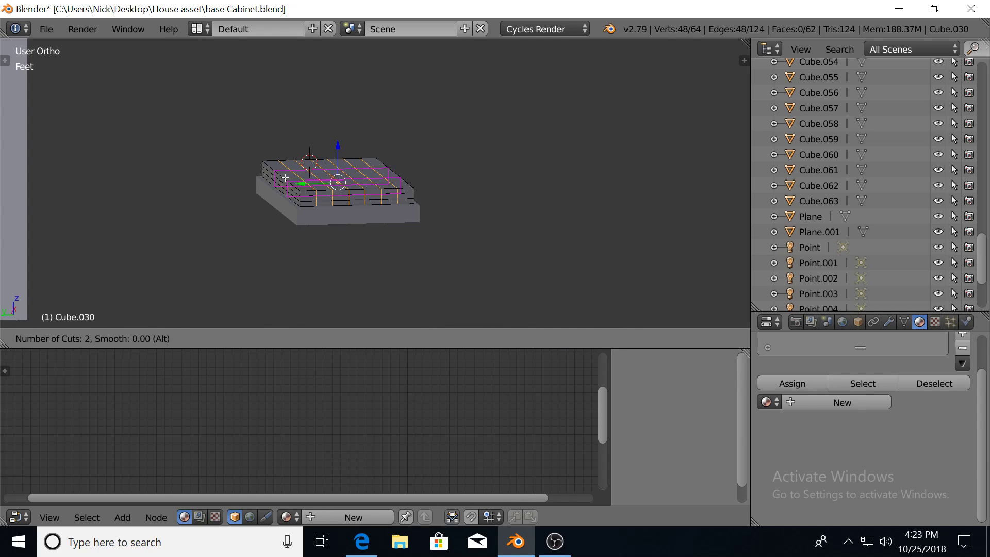
pyautogui.scroll(1, 285, 177)
pyautogui.scroll(1, 285, 178)
pyautogui.scroll(1, 285, 177)
pyautogui.click(285, 178)
pyautogui.rightClick(286, 178)
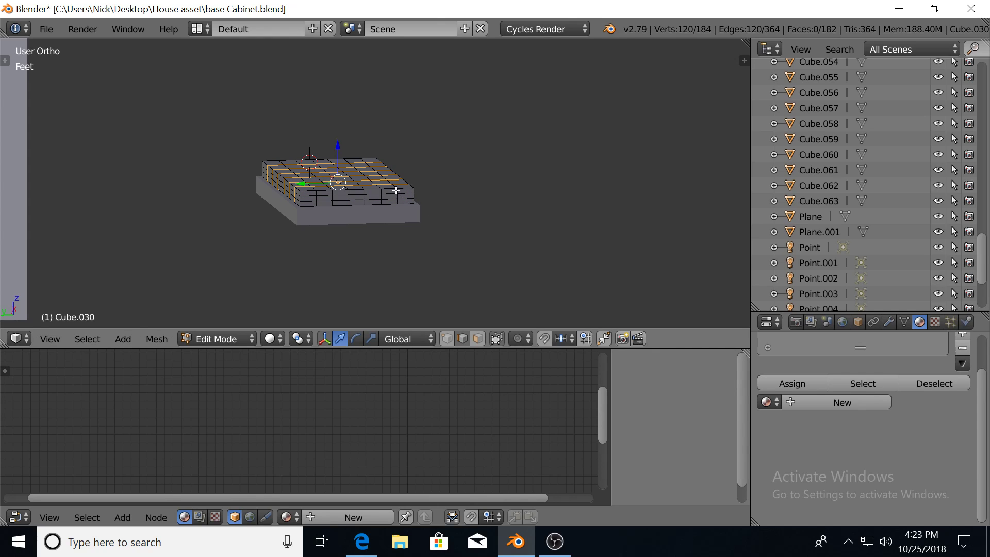
pyautogui.click(888, 321)
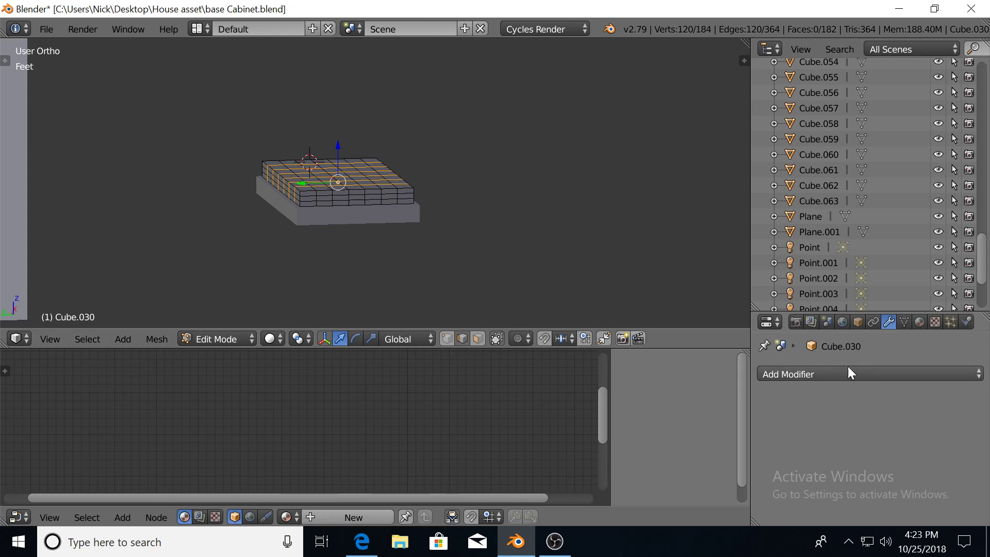
# In Object Mode, add a Subdivision Surface modifier to the slab and apply it.
pyautogui.press('Tab')
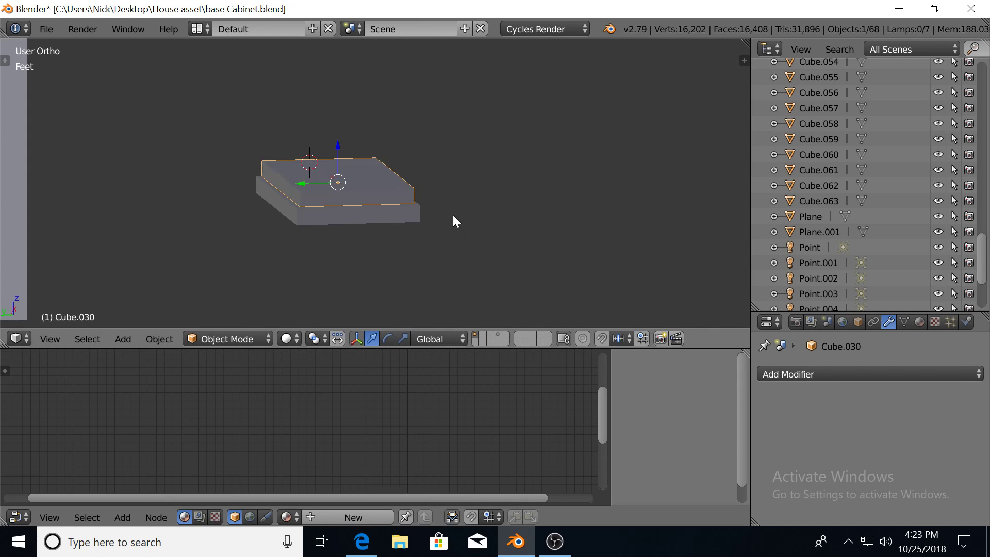
pyautogui.click(806, 375)
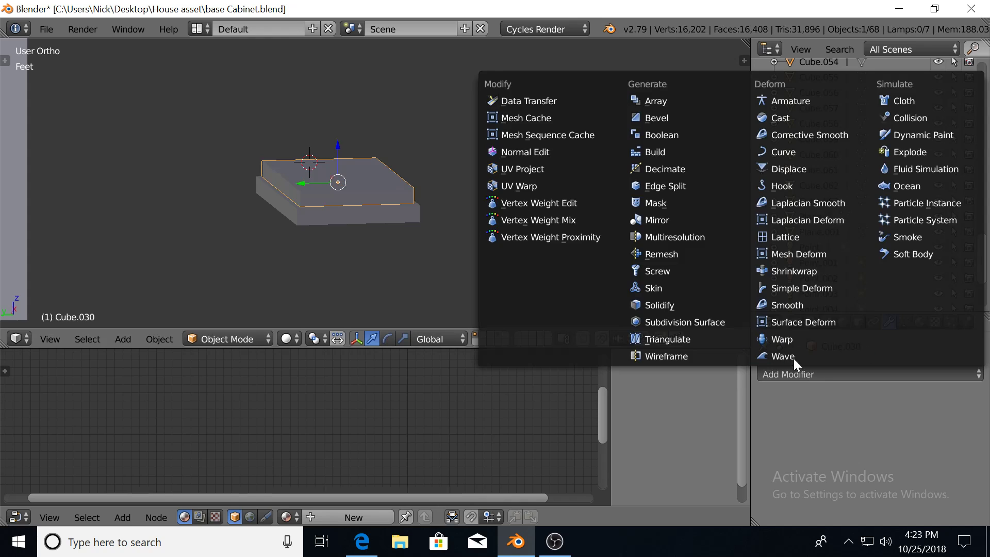
pyautogui.click(709, 324)
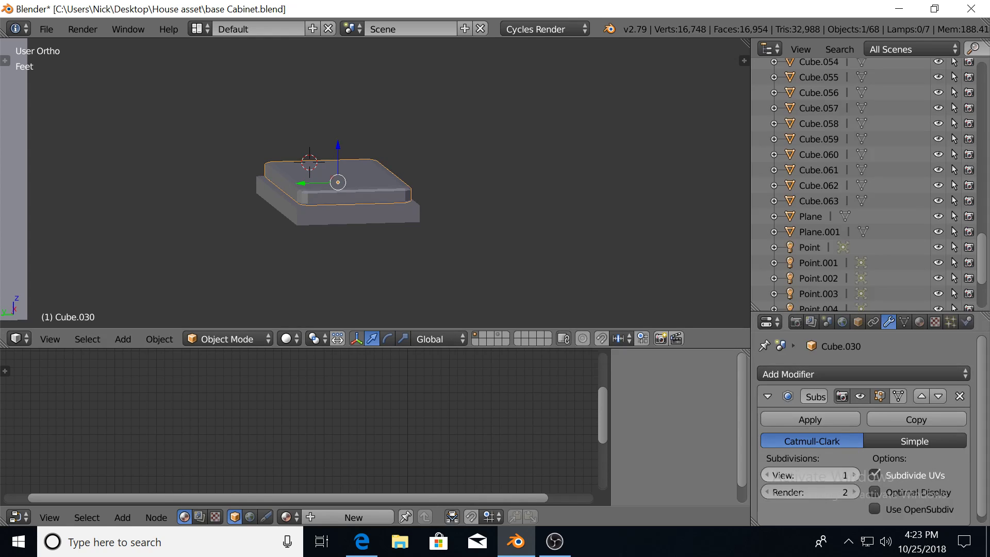
pyautogui.click(810, 418)
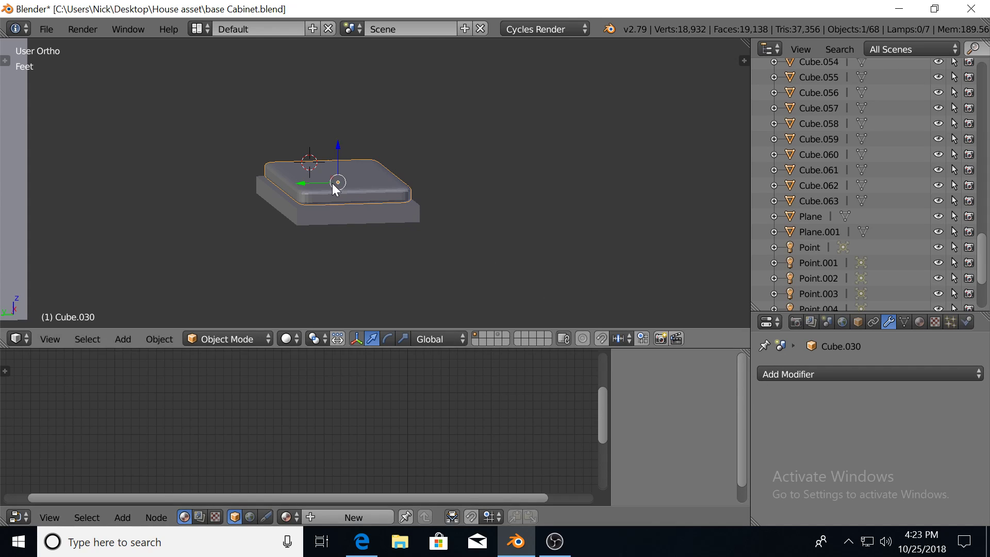
# Set Shading to Smooth on the cushion and zoom in on it.
pyautogui.press('t')
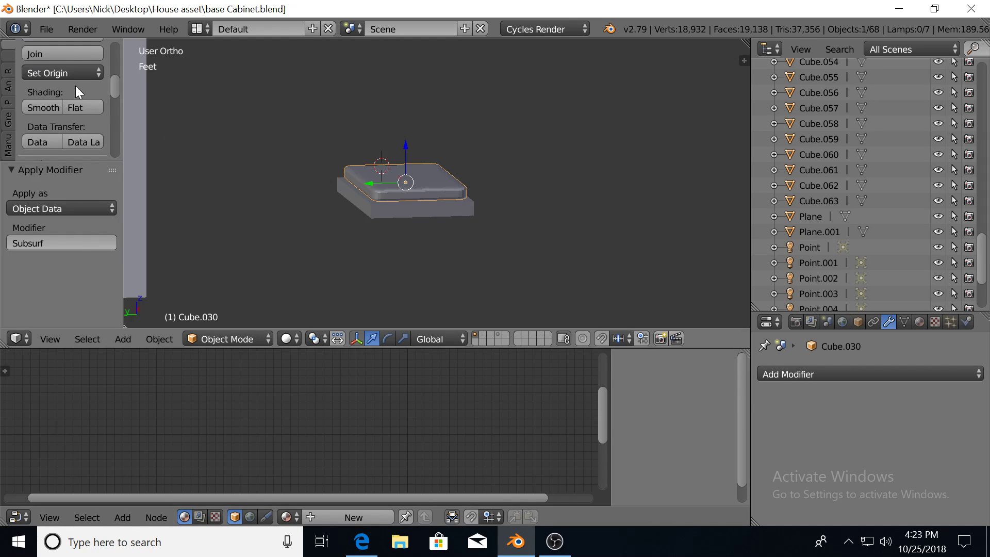
pyautogui.press('t')
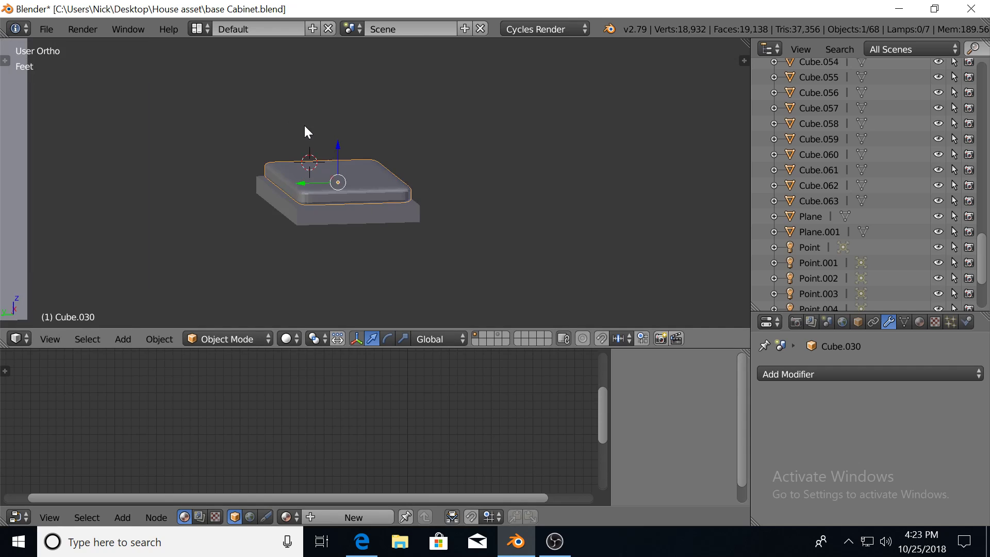
pyautogui.press('t')
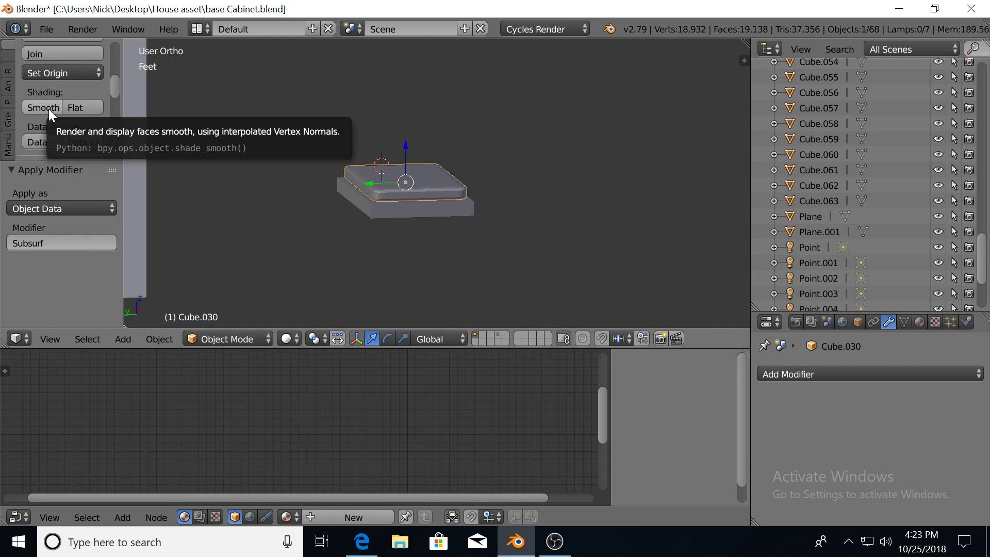
pyautogui.click(48, 109)
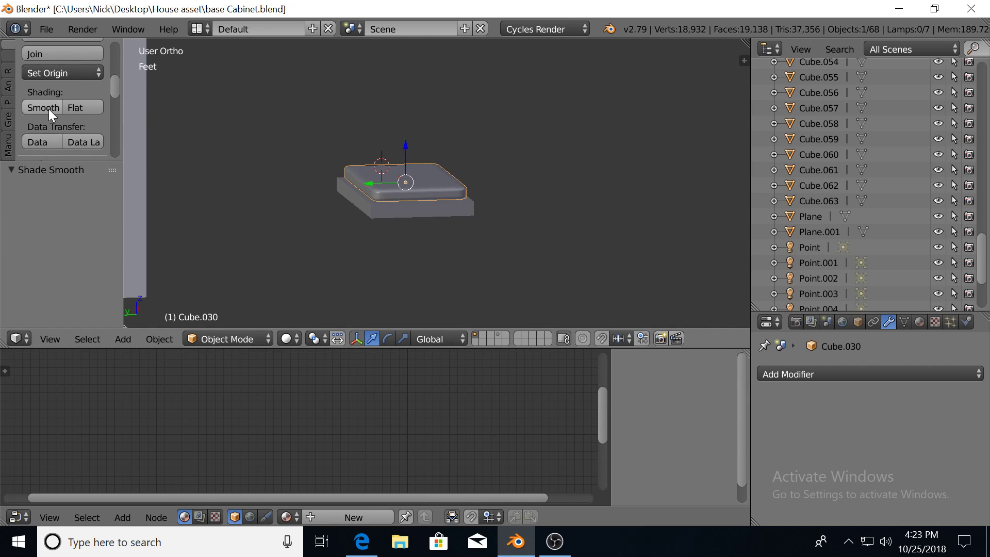
pyautogui.scroll(1, 361, 188)
pyautogui.scroll(3, 382, 192)
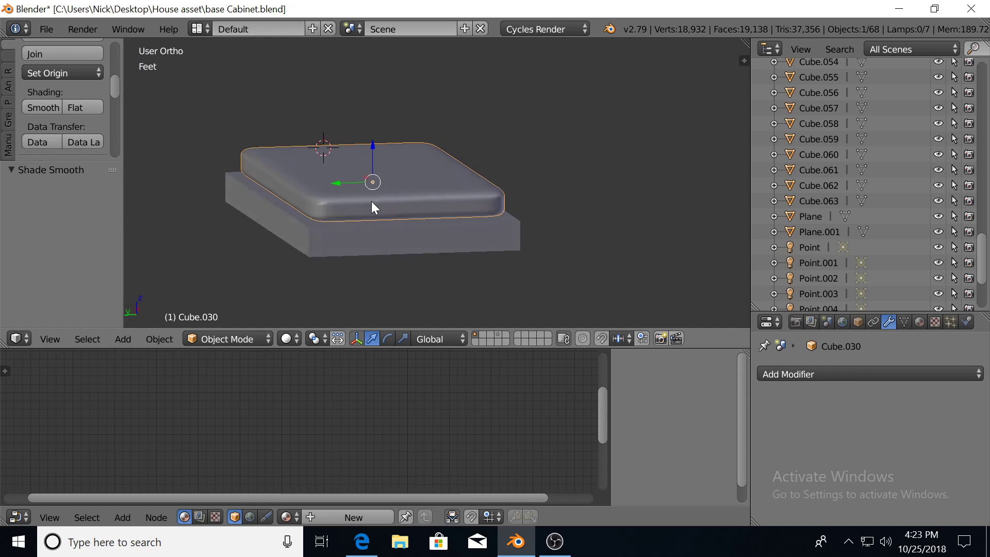
pyautogui.scroll(2, 374, 203)
pyautogui.moveTo(374, 204); pyautogui.dragTo(382, 207, button='middle')
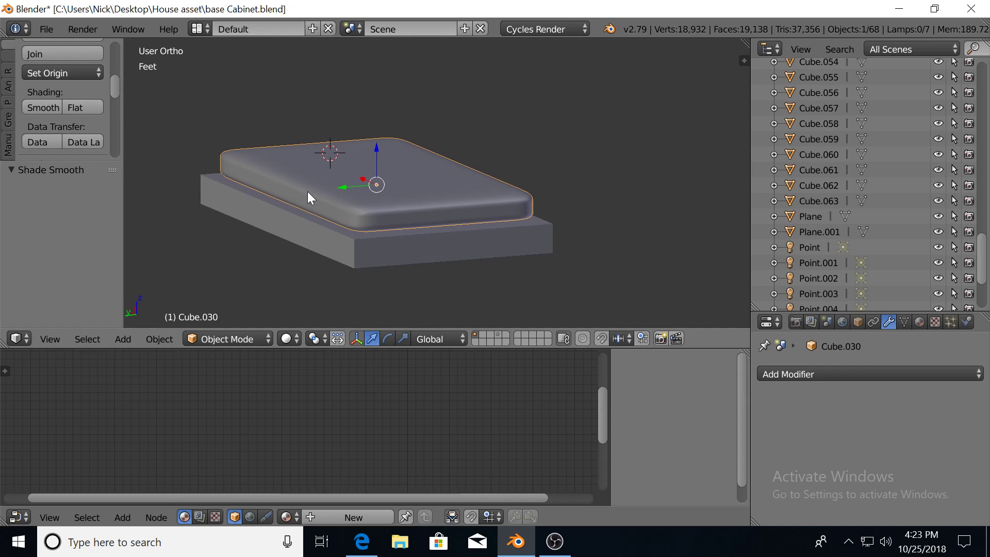
pyautogui.press('t')
pyautogui.press('t')
pyautogui.scroll(4, 64, 135)
pyautogui.scroll(3, 66, 122)
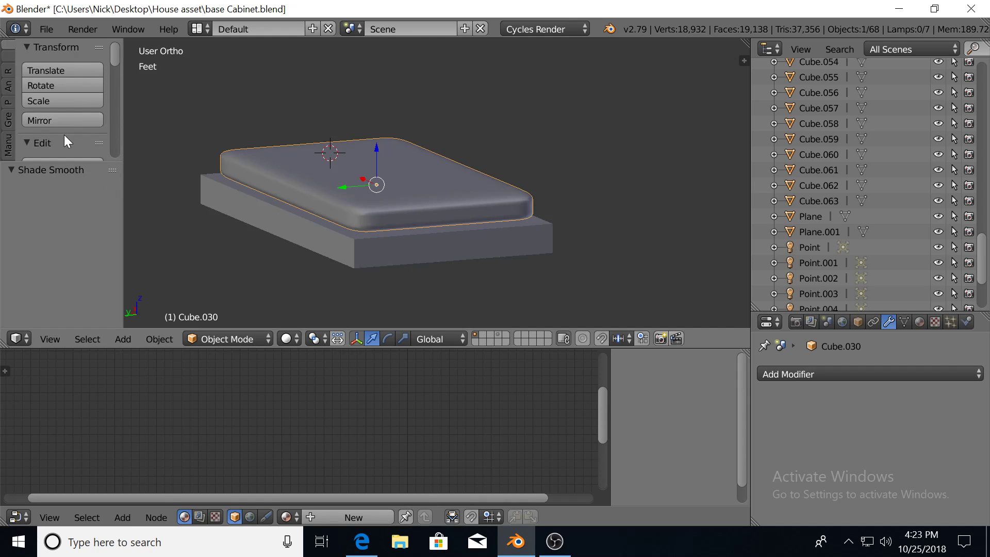
# Switch to Sculpt Mode, pick a sculpt brush and sculpt bumps into the cushion top.
pyautogui.click(217, 335)
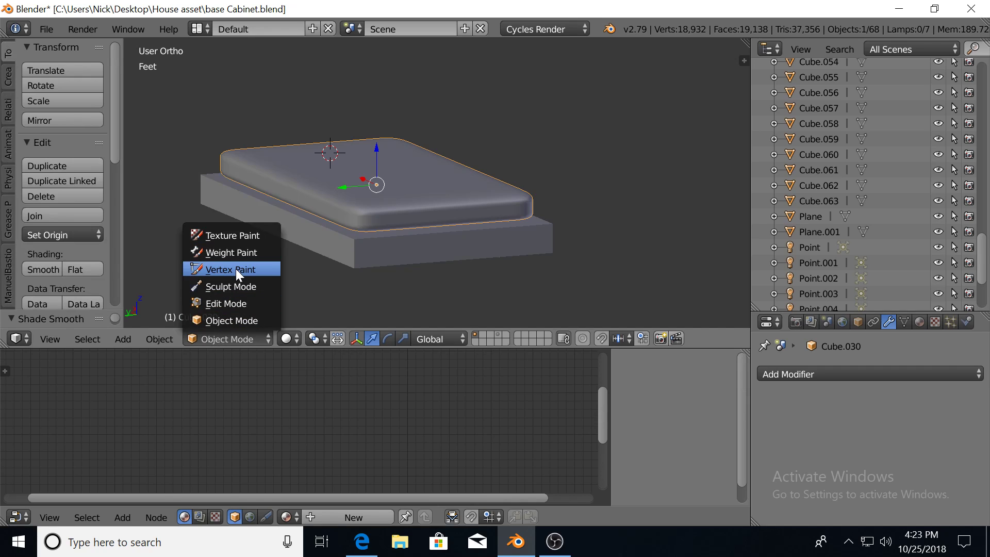
pyautogui.click(238, 286)
pyautogui.moveTo(385, 187); pyautogui.dragTo(363, 209, button='middle')
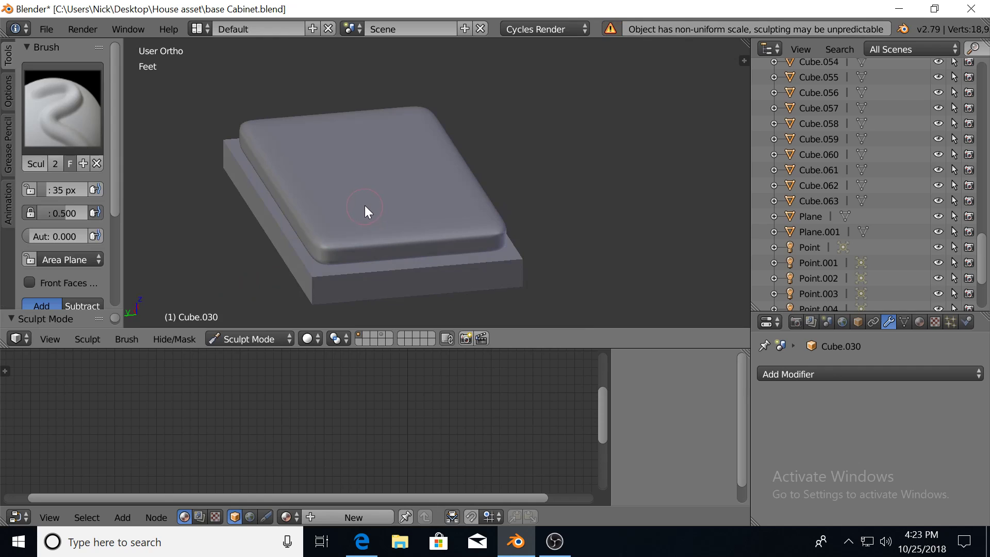
pyautogui.click(63, 126)
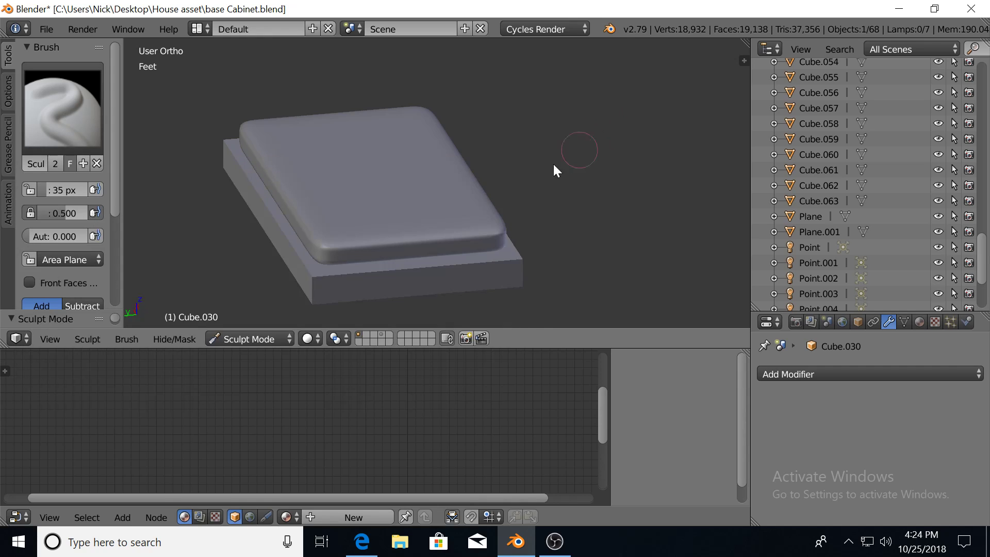
pyautogui.moveTo(398, 169); pyautogui.dragTo(308, 147)
# Check the symmetry and lock settings, then sculpt more wrinkles across the cushion top.
pyautogui.scroll(-2, 95, 242)
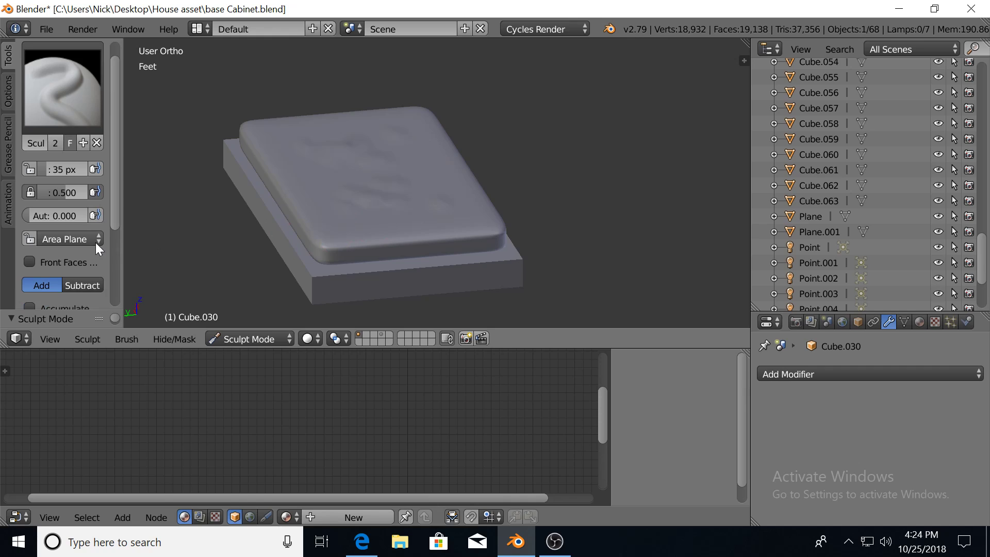
pyautogui.scroll(-2, 90, 255)
pyautogui.scroll(-2, 87, 262)
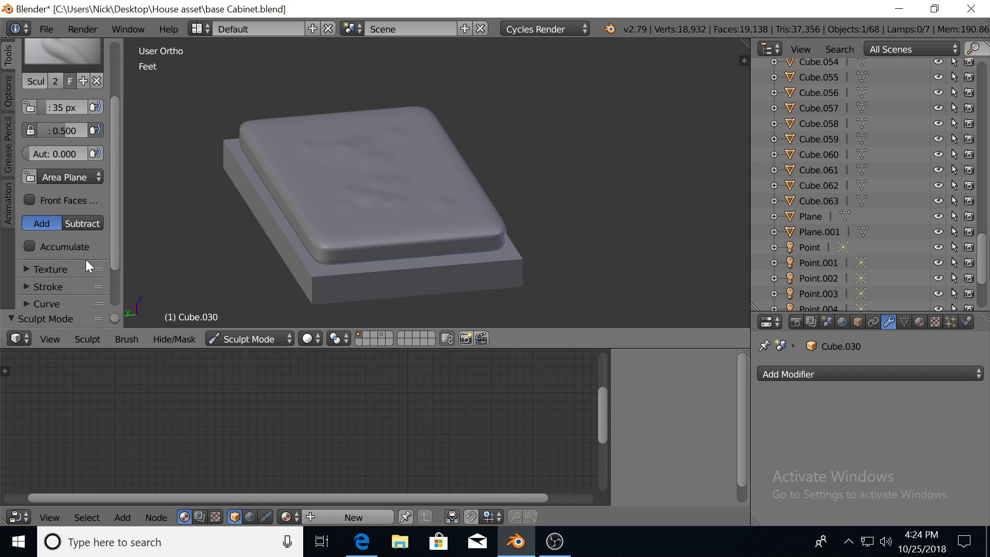
pyautogui.scroll(-3, 75, 262)
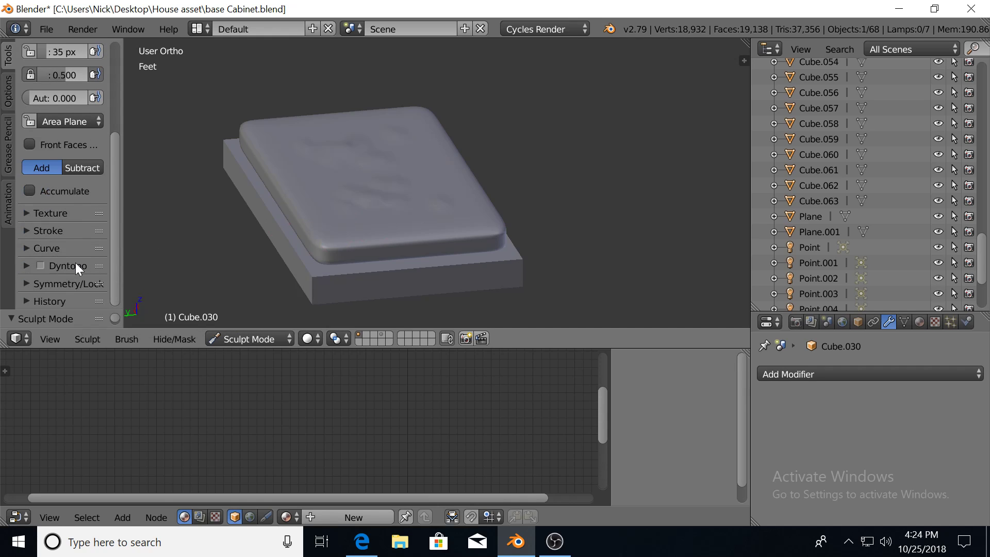
pyautogui.click(29, 283)
pyautogui.scroll(-3, 46, 263)
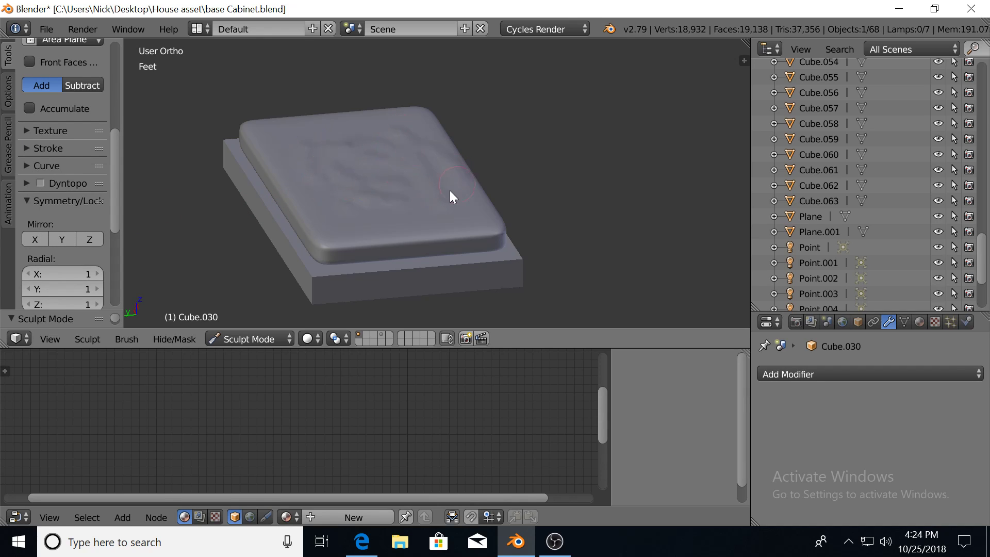
pyautogui.moveTo(450, 191); pyautogui.dragTo(351, 211)
pyautogui.moveTo(299, 147); pyautogui.dragTo(339, 141)
# Preview the sculpted cushion in rendered shading, then return to solid shading.
pyautogui.moveTo(398, 140)
pyautogui.mouseDown(button='middle')
pyautogui.moveTo(396, 182)
pyautogui.moveTo(450, 196)
pyautogui.moveTo(386, 182)
pyautogui.mouseUp(button='middle')
pyautogui.scroll(2, 441, 217)
pyautogui.hotkey('shift', 'z')
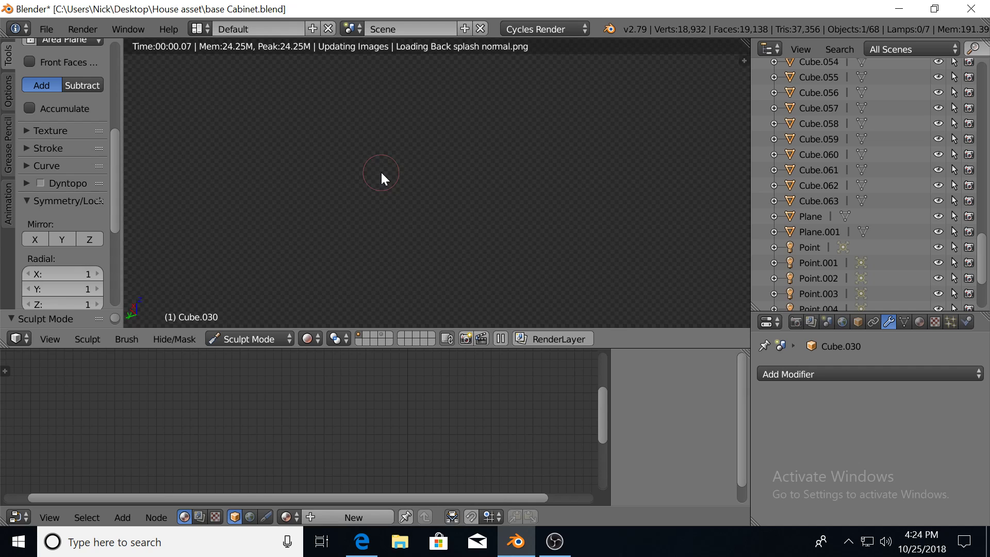
pyautogui.hotkey('shift', 'z')
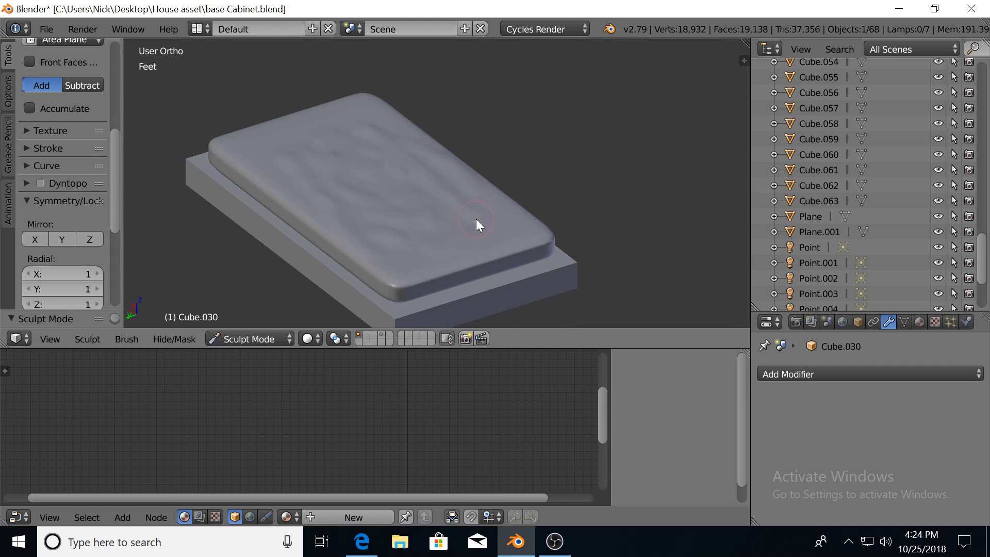
pyautogui.moveTo(475, 218)
pyautogui.mouseDown(button='middle')
pyautogui.moveTo(416, 237)
pyautogui.moveTo(397, 221)
pyautogui.moveTo(410, 150)
pyautogui.mouseUp(button='middle')
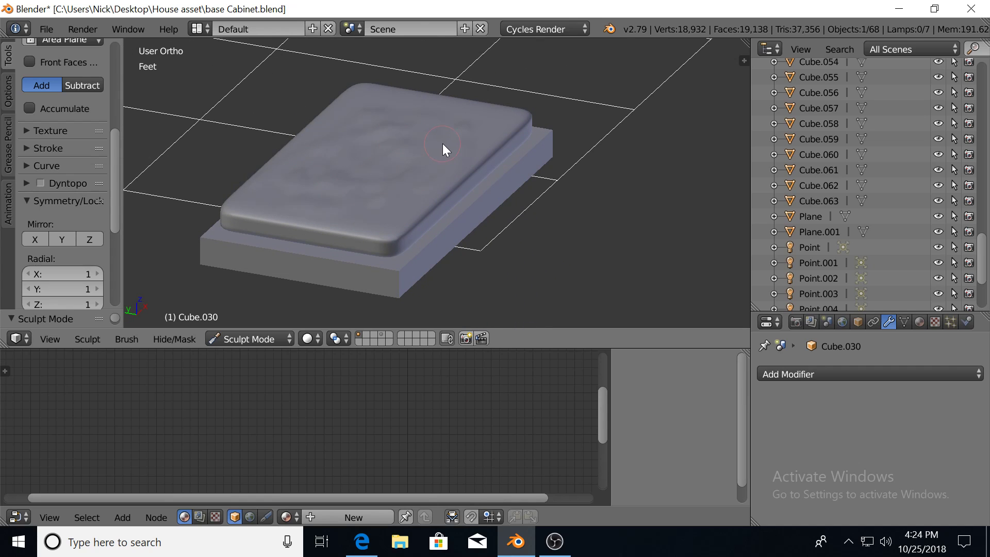
pyautogui.moveTo(264, 207)
pyautogui.mouseDown(button='middle')
pyautogui.moveTo(332, 199)
pyautogui.moveTo(312, 188)
pyautogui.mouseUp(button='middle')
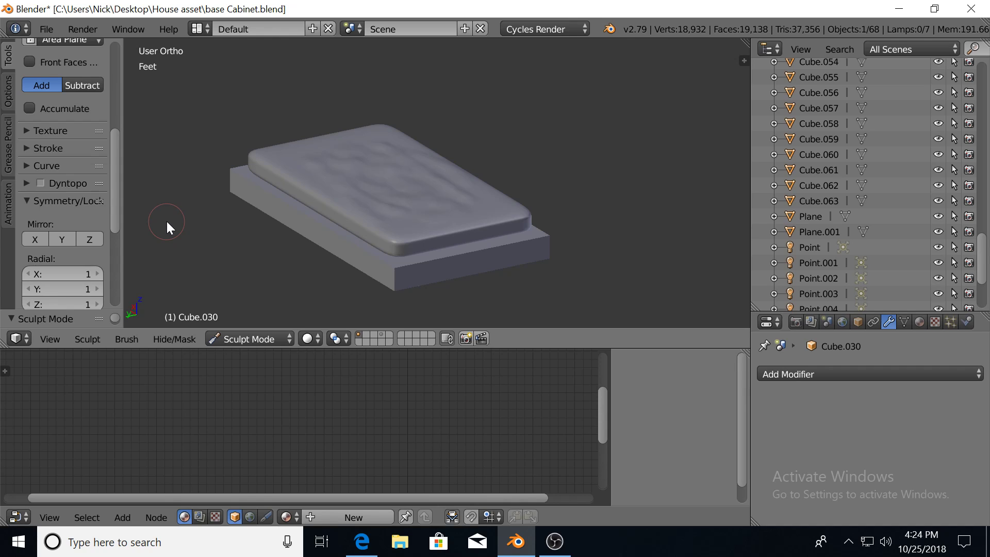
# In Object Mode, select the cushion and base together, scale them down and move them right.
pyautogui.click(225, 340)
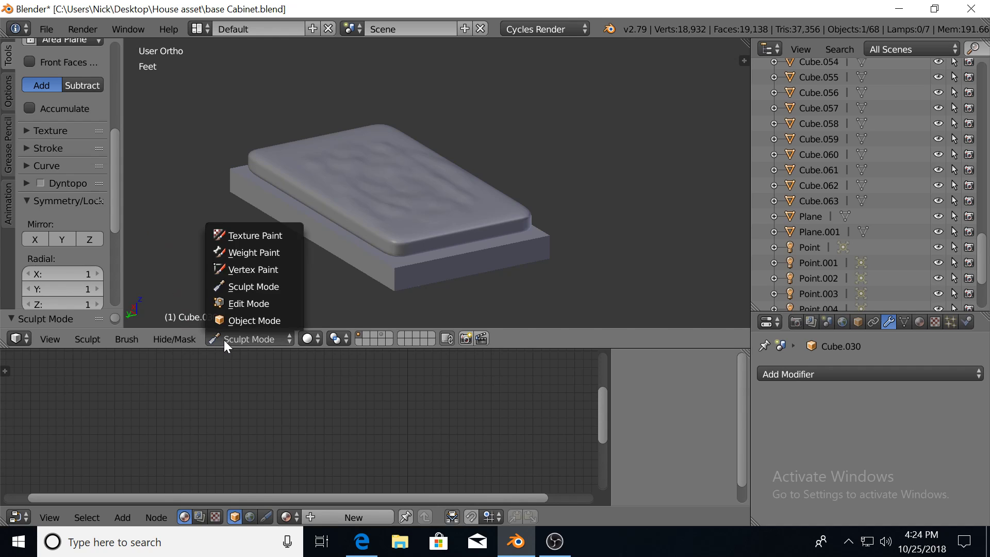
pyautogui.click(243, 323)
pyautogui.moveTo(439, 247)
pyautogui.mouseDown(button='middle')
pyautogui.moveTo(462, 237)
pyautogui.moveTo(429, 238)
pyautogui.mouseUp(button='middle')
pyautogui.press('ctrl+KP_3')
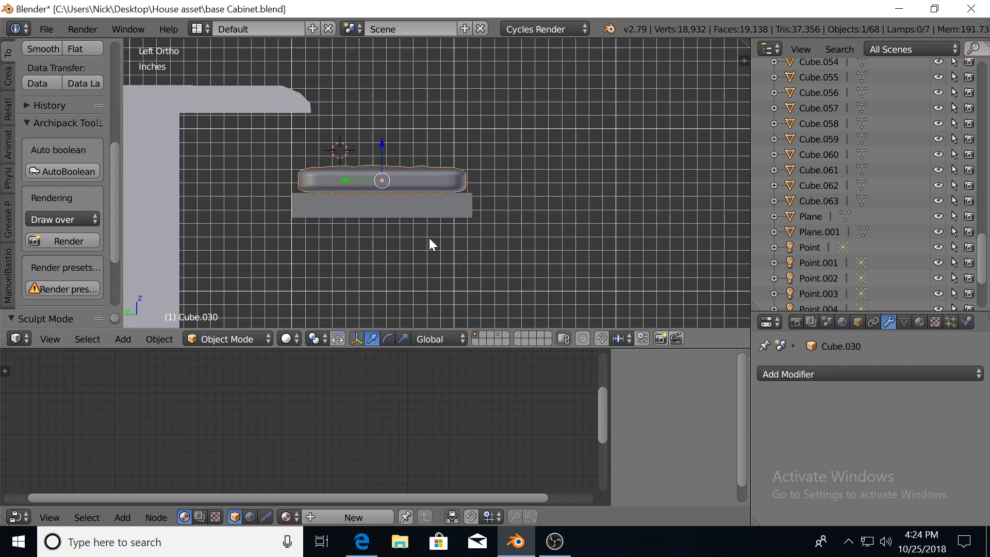
pyautogui.press('KP_1')
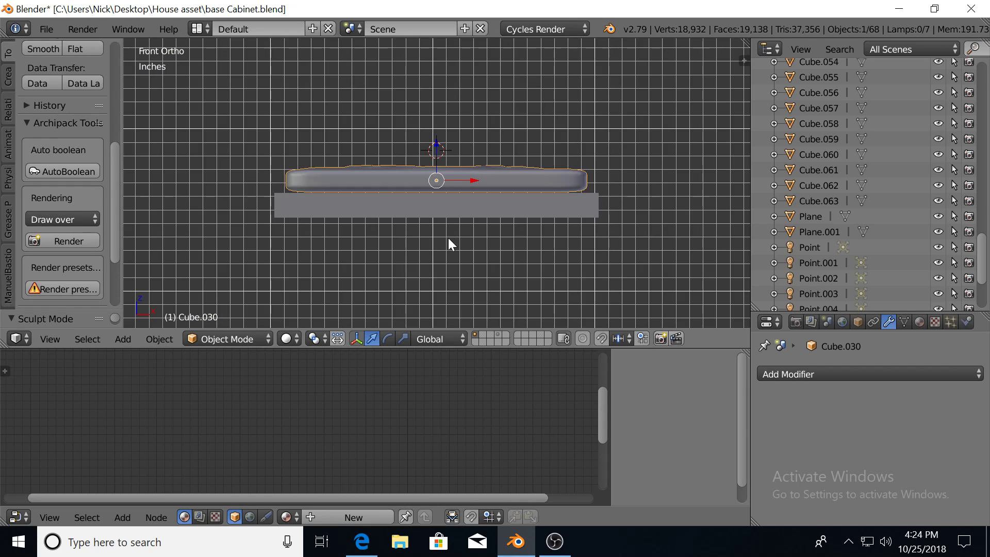
pyautogui.keyDown('shift'); pyautogui.rightClick(464, 212); pyautogui.keyUp('shift')
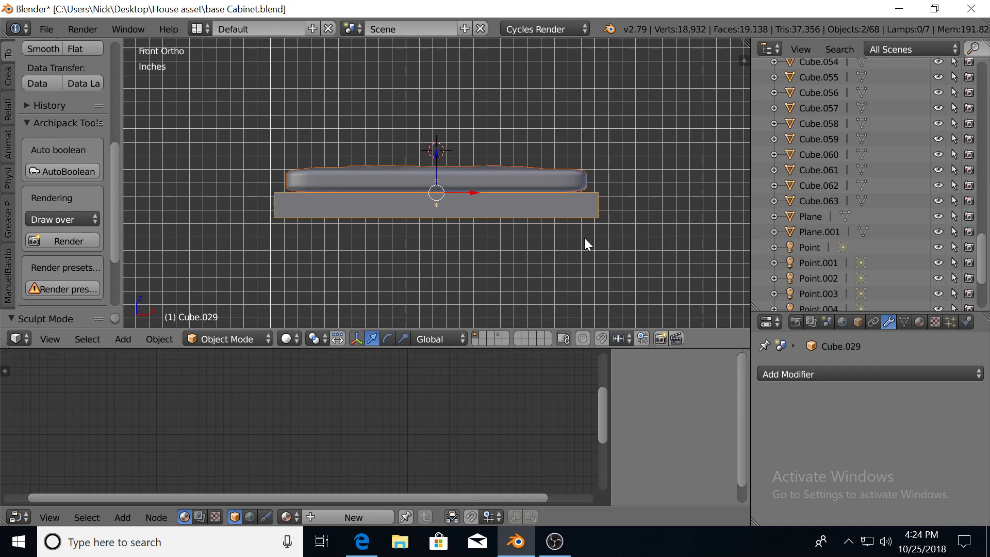
pyautogui.press('s')
pyautogui.click(543, 241)
pyautogui.scroll(-3, 540, 246)
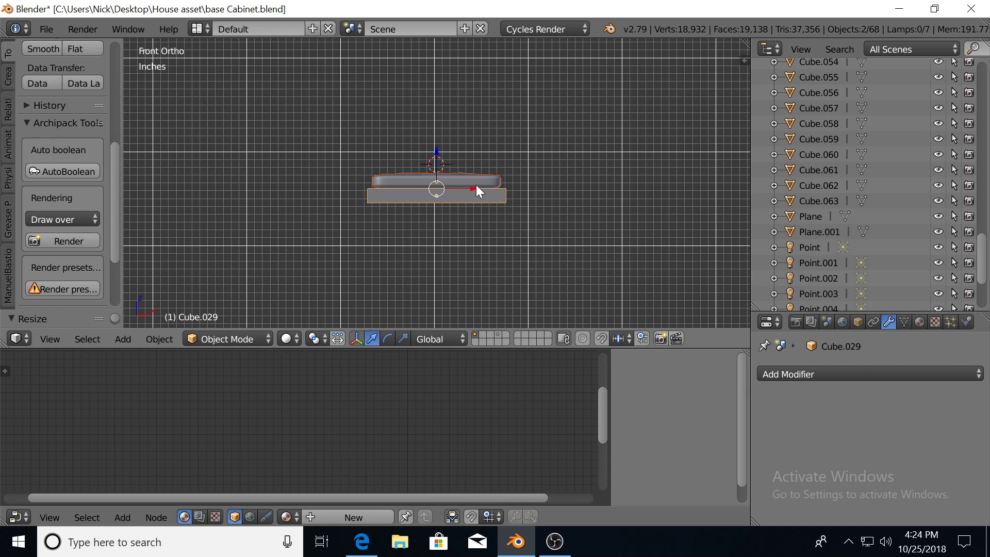
pyautogui.moveTo(475, 187); pyautogui.dragTo(518, 192)
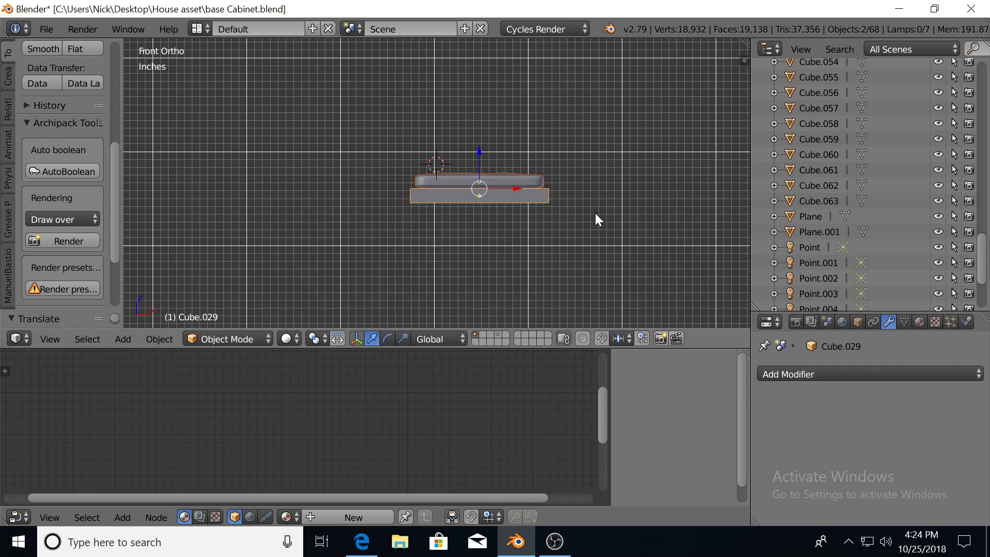
# Narrow the cushion and base along the X axis in two scale steps.
pyautogui.press('s')
pyautogui.press('x')
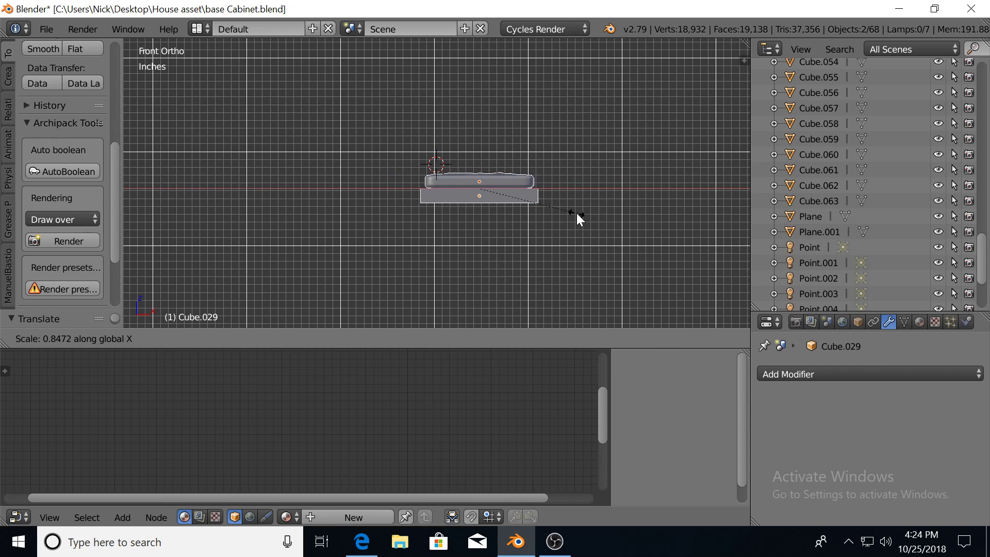
pyautogui.click(575, 213)
pyautogui.moveTo(516, 189); pyautogui.dragTo(519, 189)
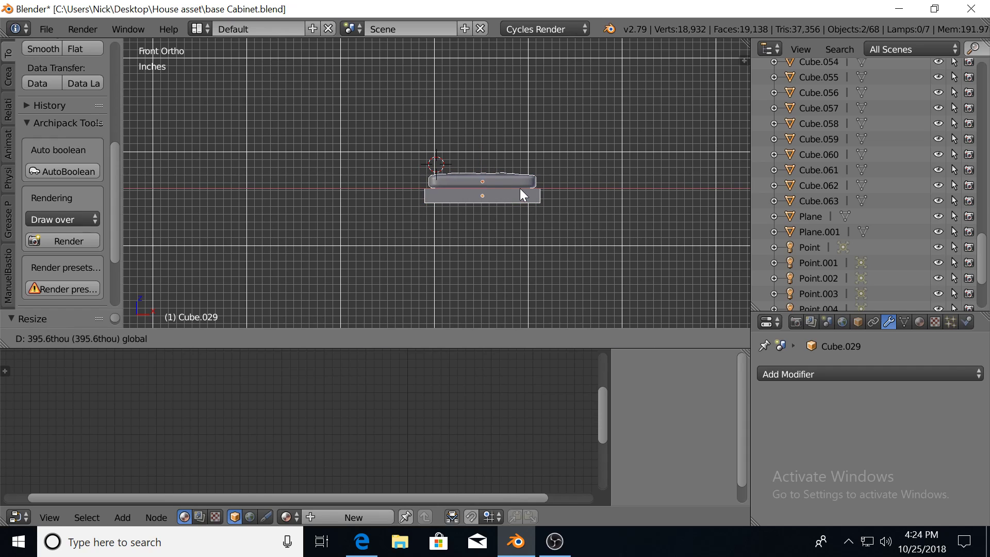
pyautogui.press('s')
pyautogui.press('x')
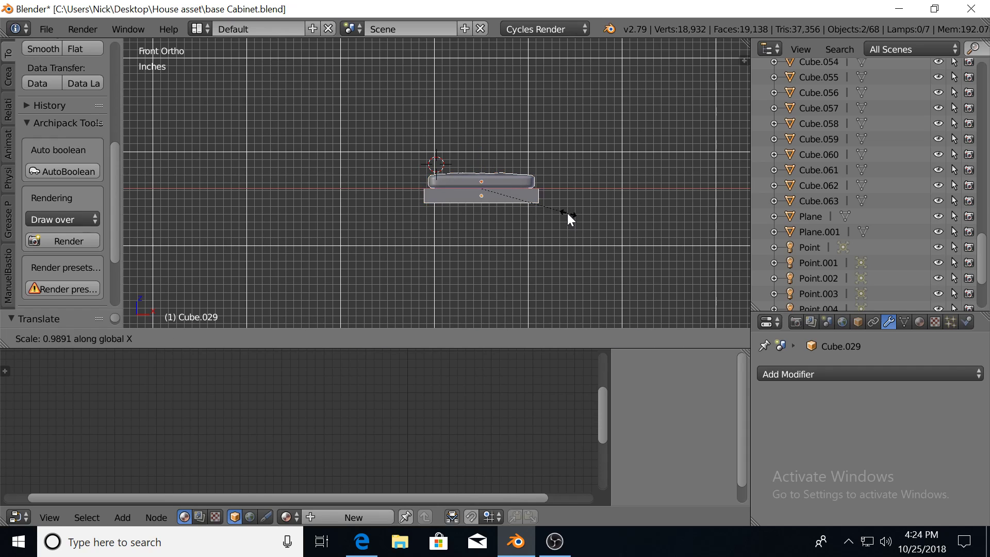
pyautogui.click(558, 214)
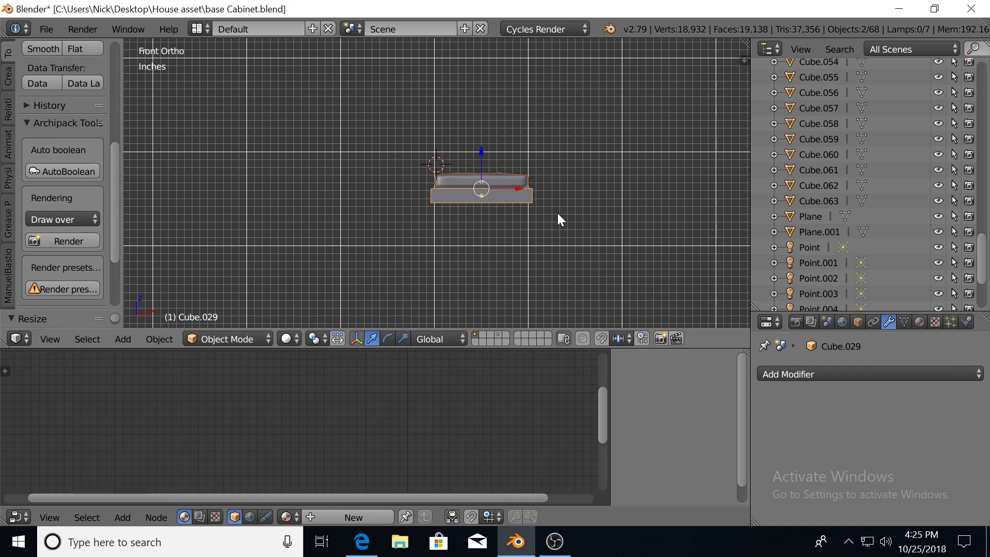
# From the side view, slide the cushion and base along Y into their new position.
pyautogui.moveTo(393, 270)
pyautogui.mouseDown(button='middle')
pyautogui.moveTo(435, 283)
pyautogui.moveTo(474, 278)
pyautogui.moveTo(429, 264)
pyautogui.mouseUp(button='middle')
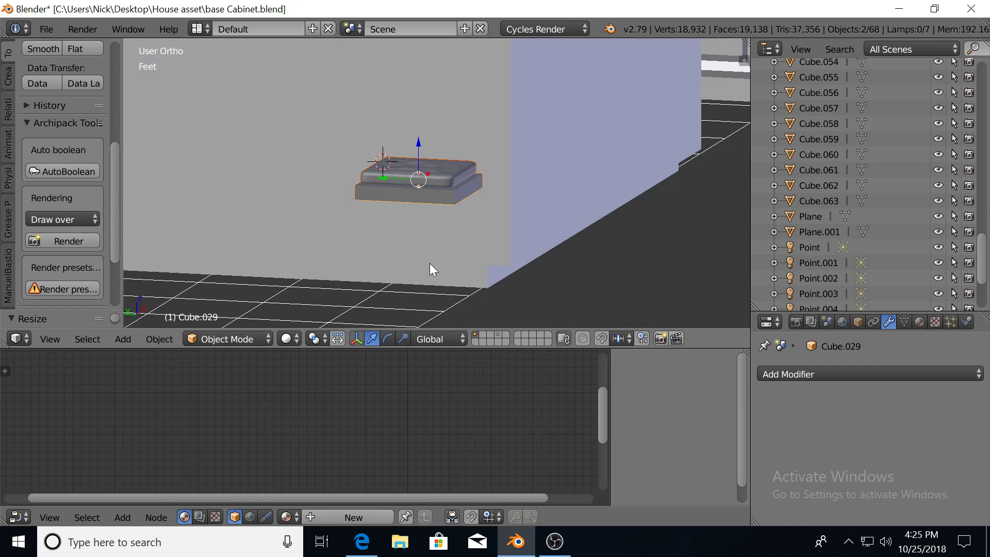
pyautogui.press('ctrl+KP_3')
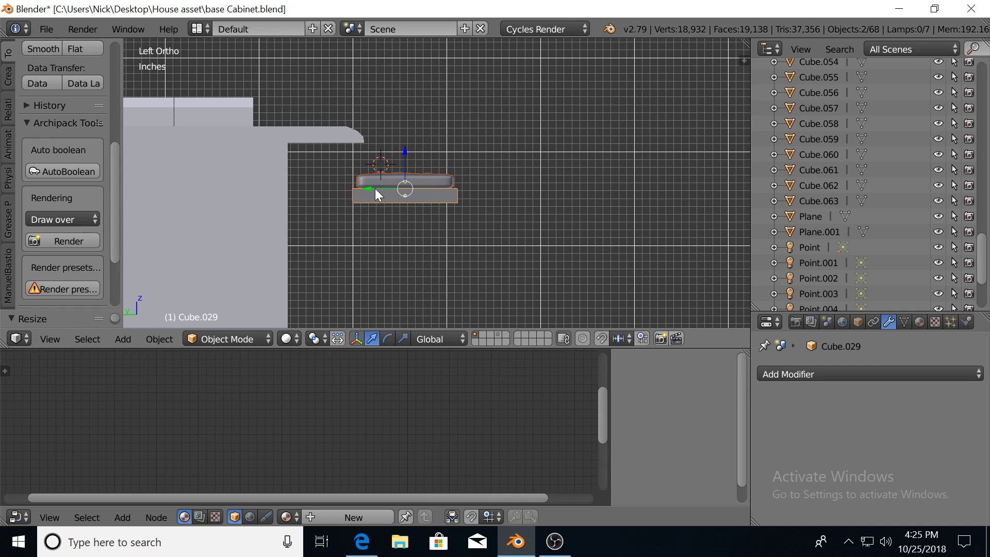
pyautogui.moveTo(369, 188); pyautogui.dragTo(336, 188)
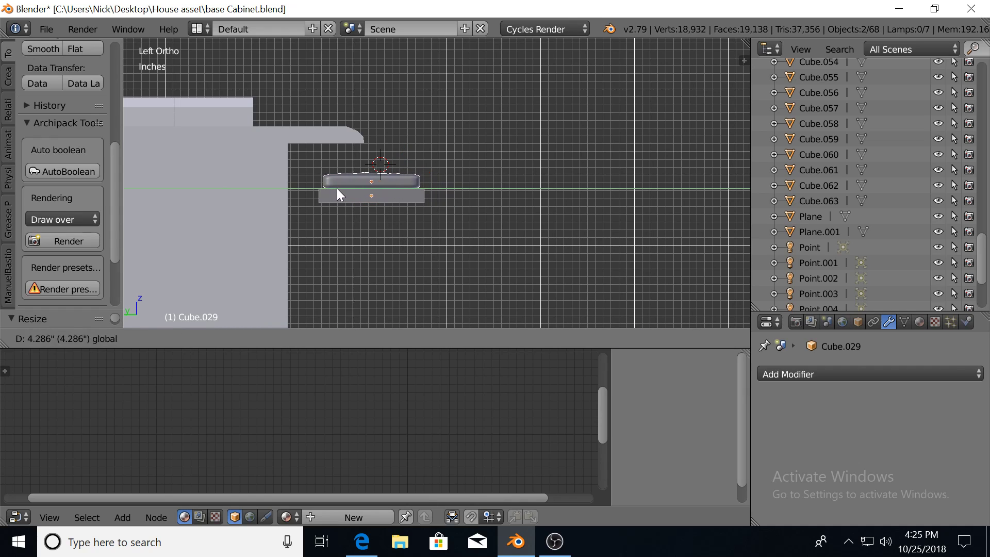
pyautogui.click(336, 188)
pyautogui.press('g')
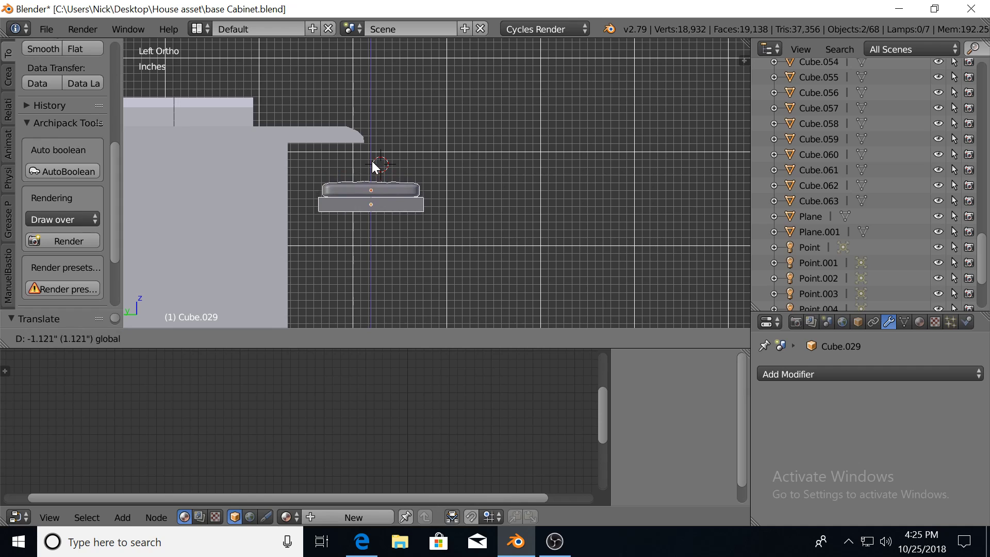
pyautogui.click(372, 162)
pyautogui.scroll(3, 419, 219)
pyautogui.moveTo(397, 194)
pyautogui.mouseDown(button='middle')
pyautogui.moveTo(420, 217)
pyautogui.moveTo(412, 222)
pyautogui.mouseUp(button='middle')
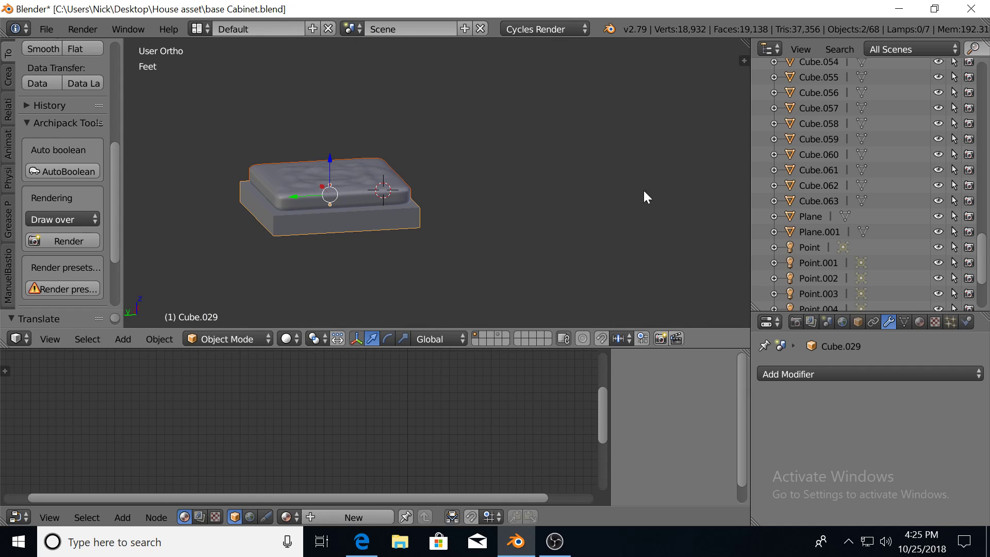
# Zoom in and select only the top cushion object.
pyautogui.scroll(5, 830, 175)
pyautogui.scroll(4, 707, 178)
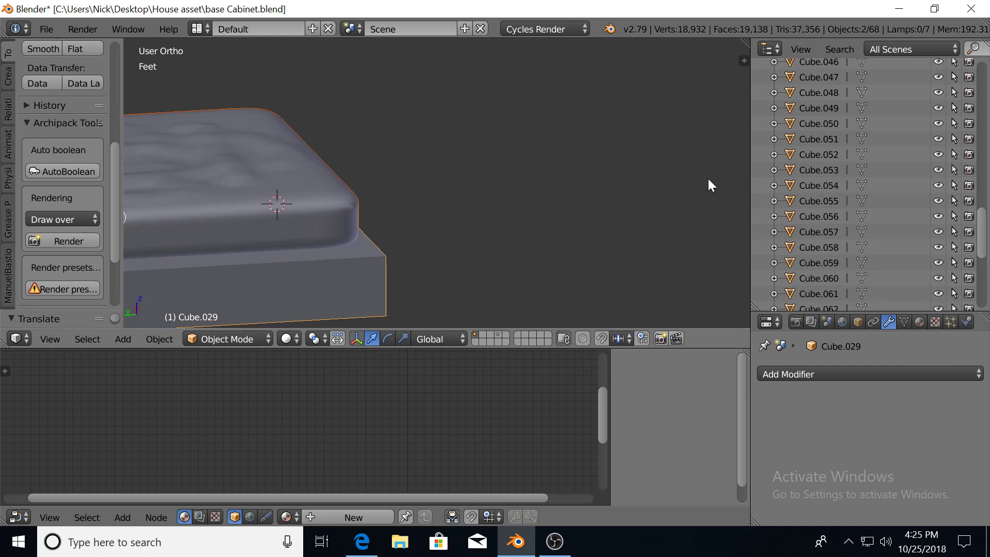
pyautogui.scroll(-2, 536, 178)
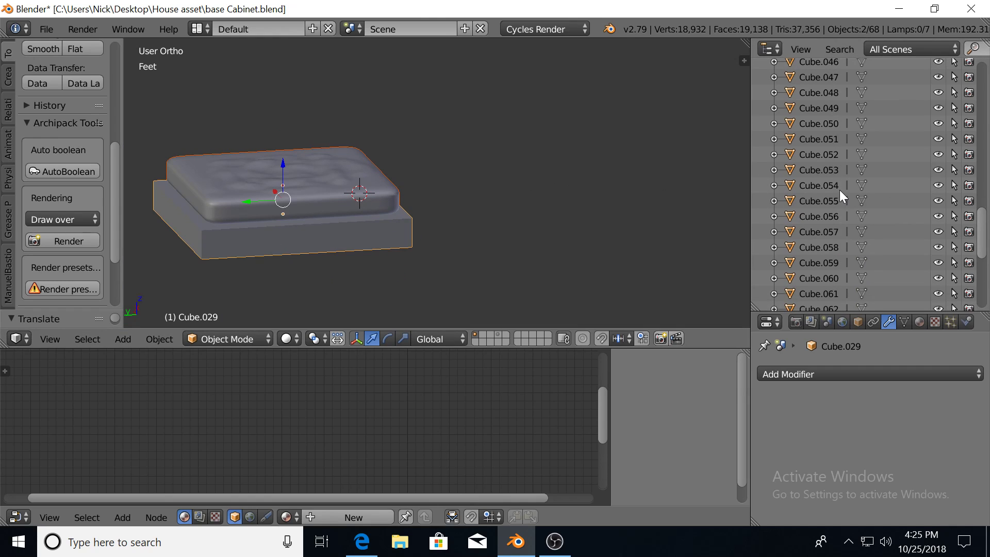
pyautogui.scroll(3, 839, 190)
pyautogui.scroll(3, 839, 189)
pyautogui.scroll(3, 840, 190)
pyautogui.scroll(3, 839, 190)
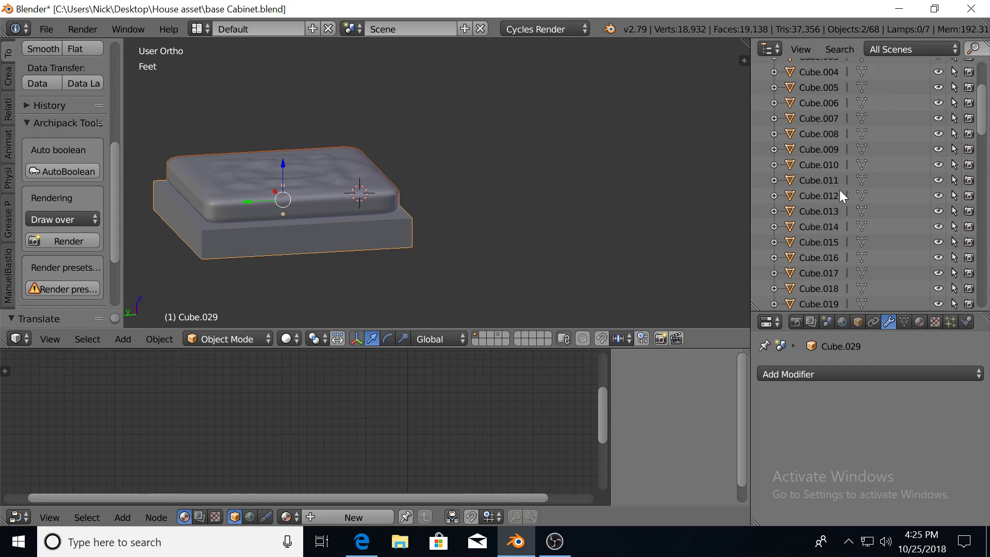
pyautogui.scroll(3, 839, 190)
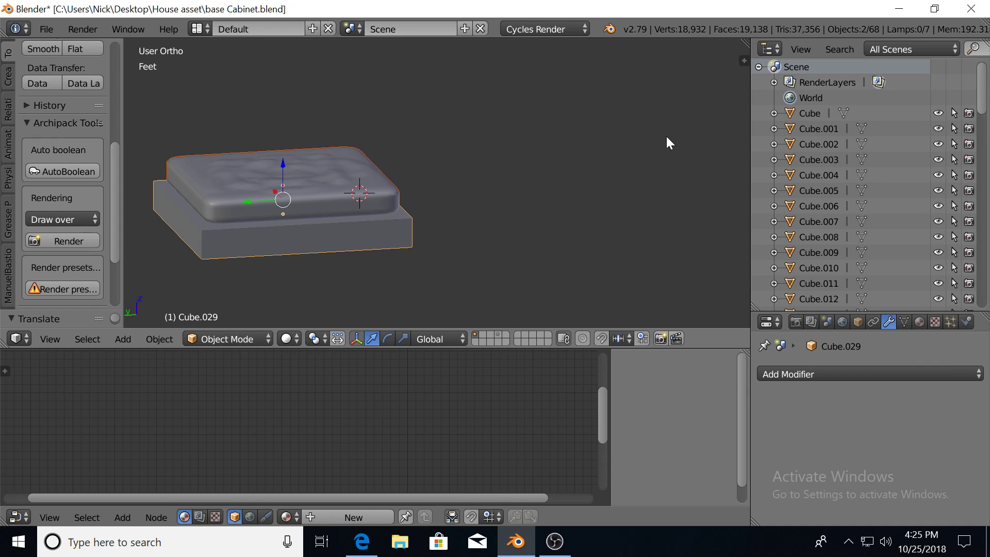
pyautogui.rightClick(326, 176)
# Rename Cube.030 to "Chair cushion" from the Outliner.
pyautogui.scroll(-3, 825, 201)
pyautogui.scroll(-3, 824, 201)
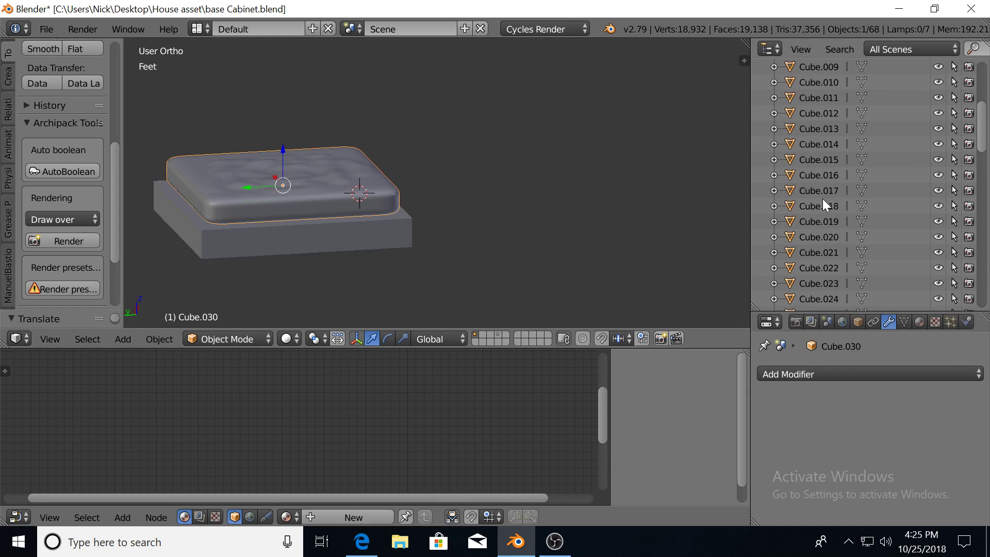
pyautogui.scroll(-3, 823, 204)
pyautogui.scroll(-3, 824, 206)
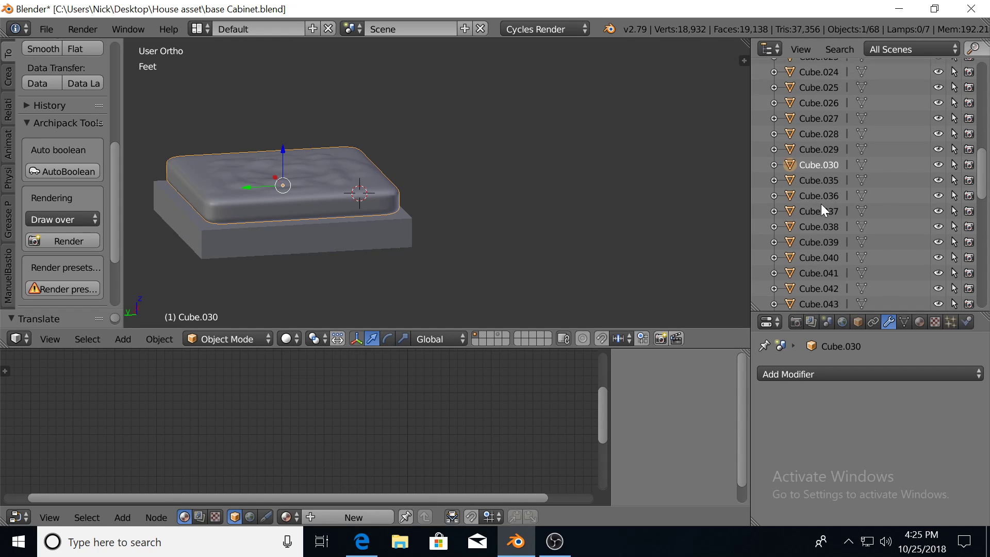
pyautogui.rightClick(826, 166)
pyautogui.click(802, 321)
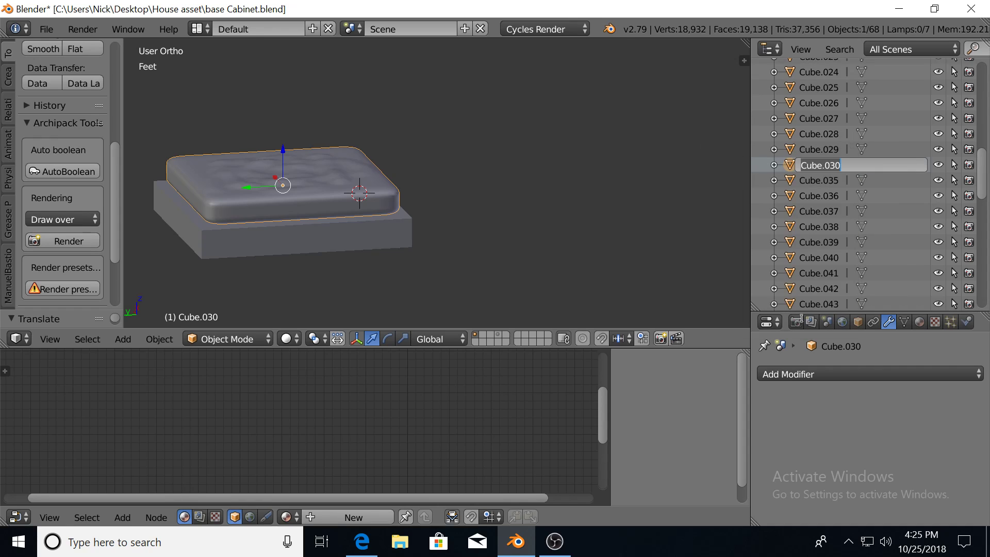
pyautogui.write('C')
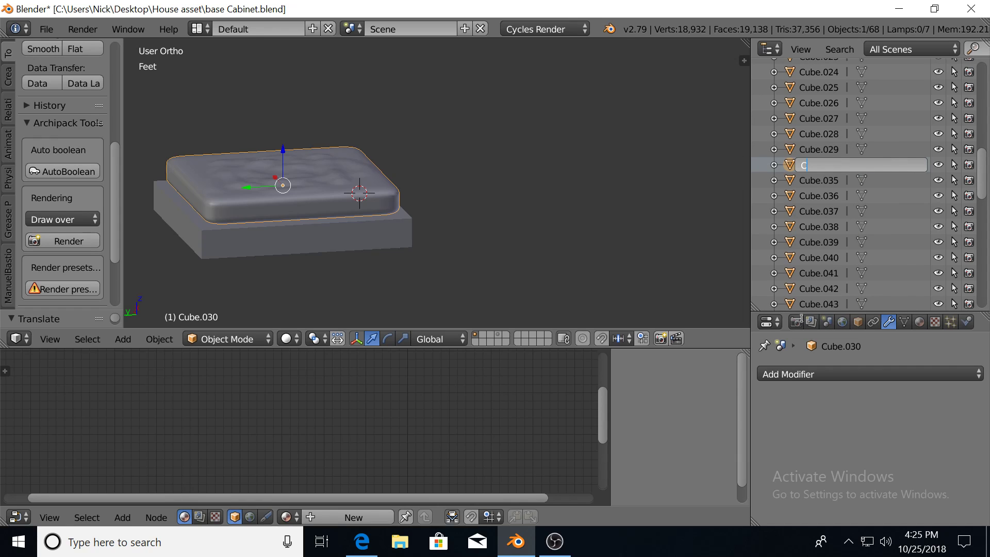
pyautogui.write('hair cu')
pyautogui.write('shion')
pyautogui.press('Return')
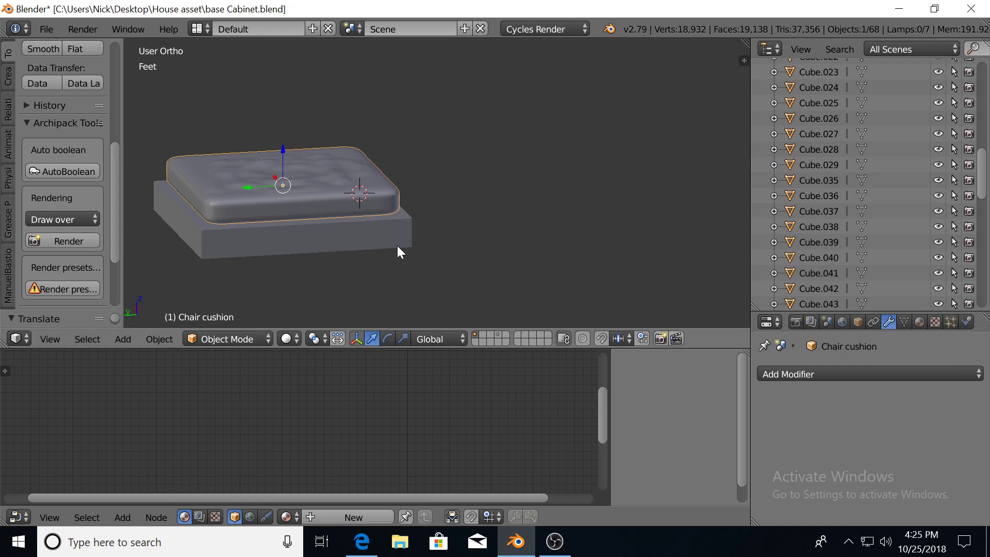
# Select the base slab (Cube.029) again.
pyautogui.rightClick(384, 235)
pyautogui.moveTo(345, 233)
pyautogui.mouseDown(button='middle')
pyautogui.moveTo(292, 237)
pyautogui.moveTo(314, 236)
pyautogui.moveTo(323, 260)
pyautogui.moveTo(312, 246)
pyautogui.mouseUp(button='middle')
pyautogui.scroll(1, 311, 236)
pyautogui.scroll(1, 320, 244)
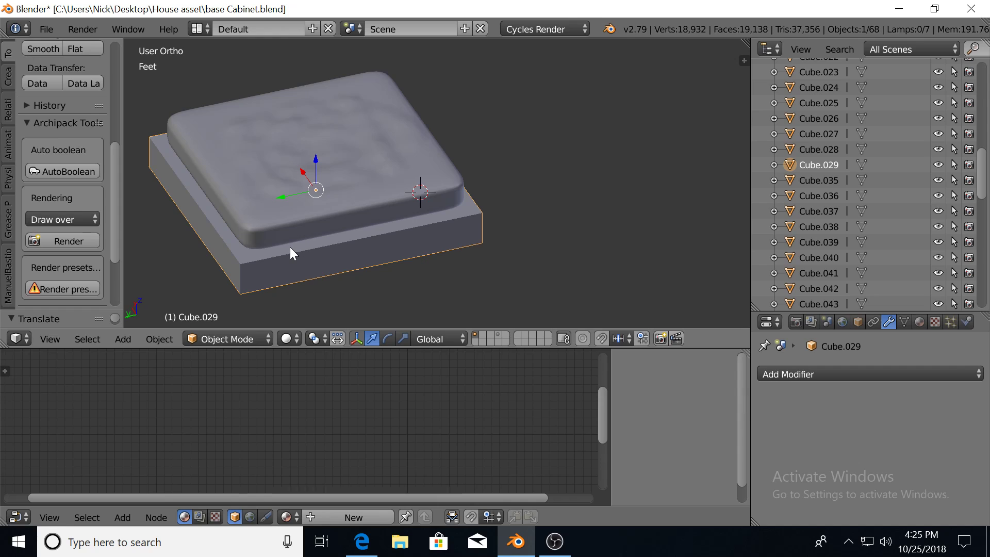
# In Edit Mode, add a loop cut to the base slab and slide it along its length.
pyautogui.press('Tab')
pyautogui.moveTo(219, 251); pyautogui.dragTo(238, 255, button='middle')
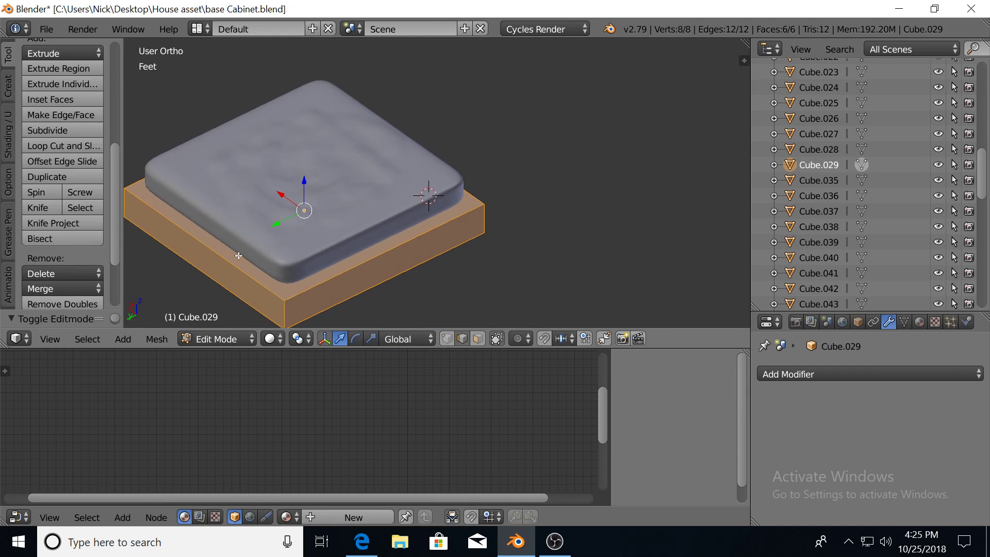
pyautogui.hotkey('ctrl', 'r')
pyautogui.scroll(1, 186, 259)
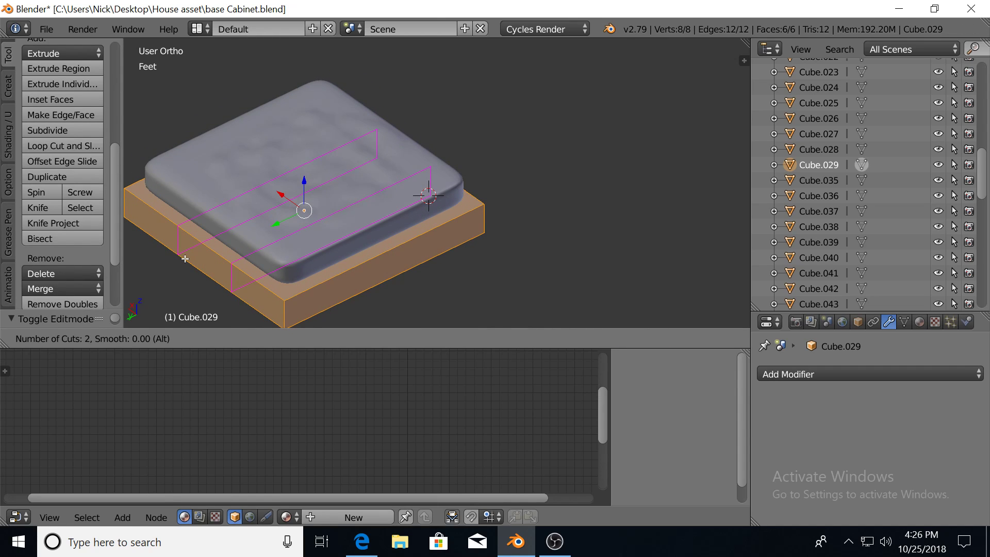
pyautogui.click(186, 258)
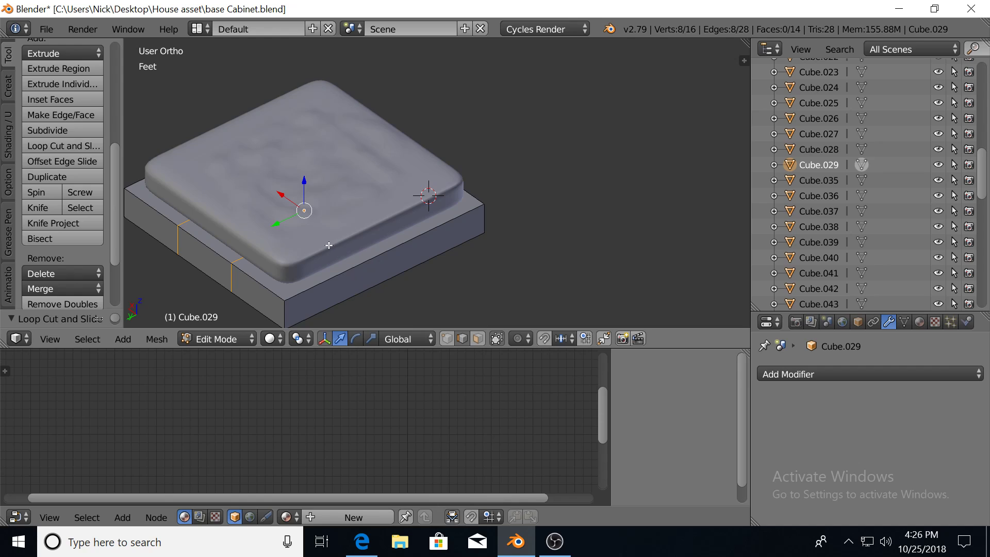
pyautogui.keyDown('alt'); pyautogui.rightClick(319, 229); pyautogui.keyUp('alt')
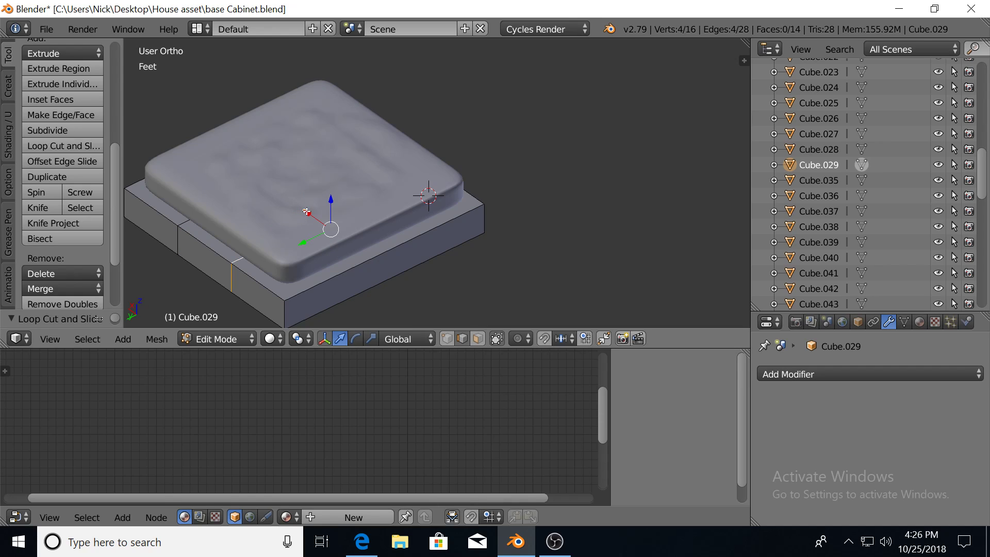
pyautogui.moveTo(306, 211)
pyautogui.mouseDown()
pyautogui.moveTo(342, 240)
pyautogui.moveTo(292, 230)
pyautogui.mouseUp()
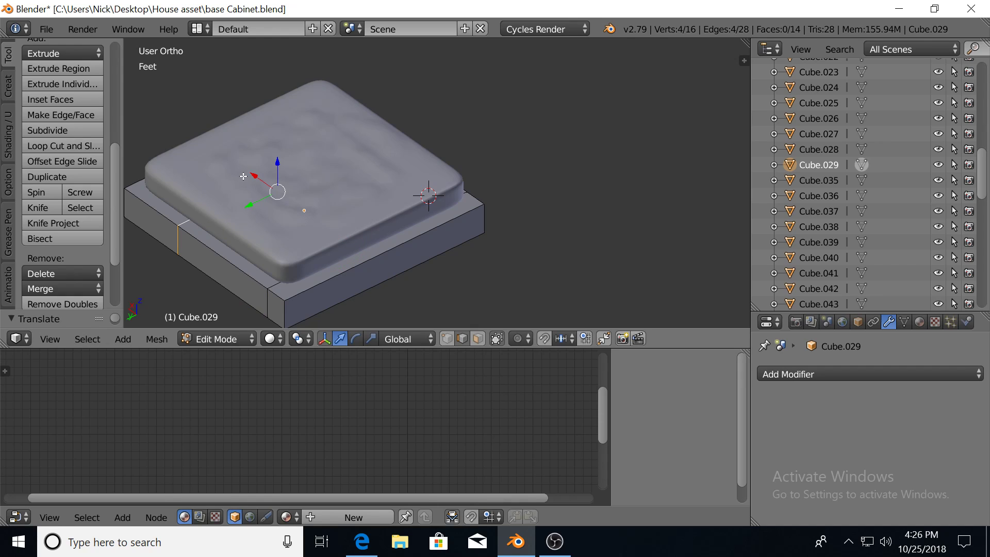
pyautogui.moveTo(243, 176); pyautogui.dragTo(210, 147)
# Add two more loop cuts and slide them toward the base's left and right ends.
pyautogui.hotkey('ctrl', 'r')
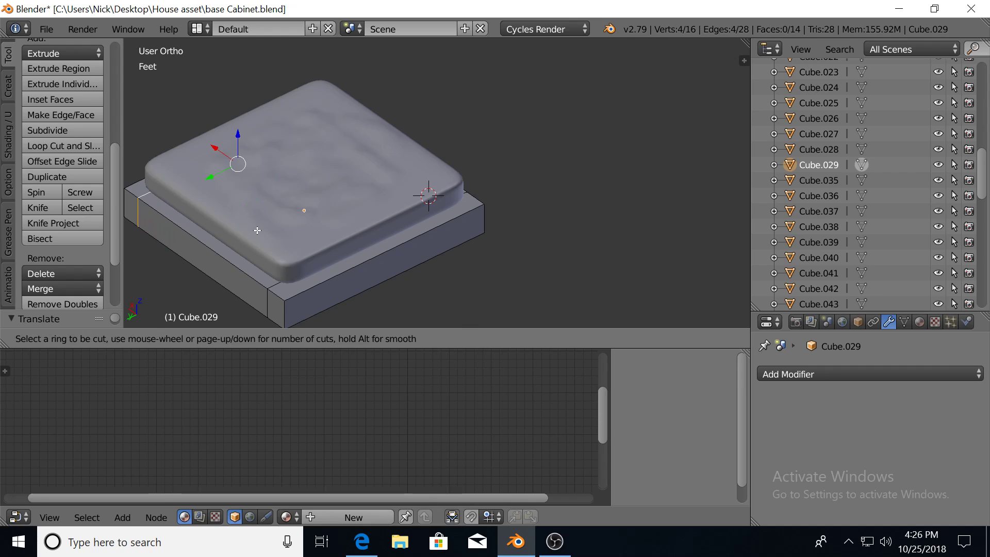
pyautogui.scroll(1, 359, 249)
pyautogui.click(360, 249)
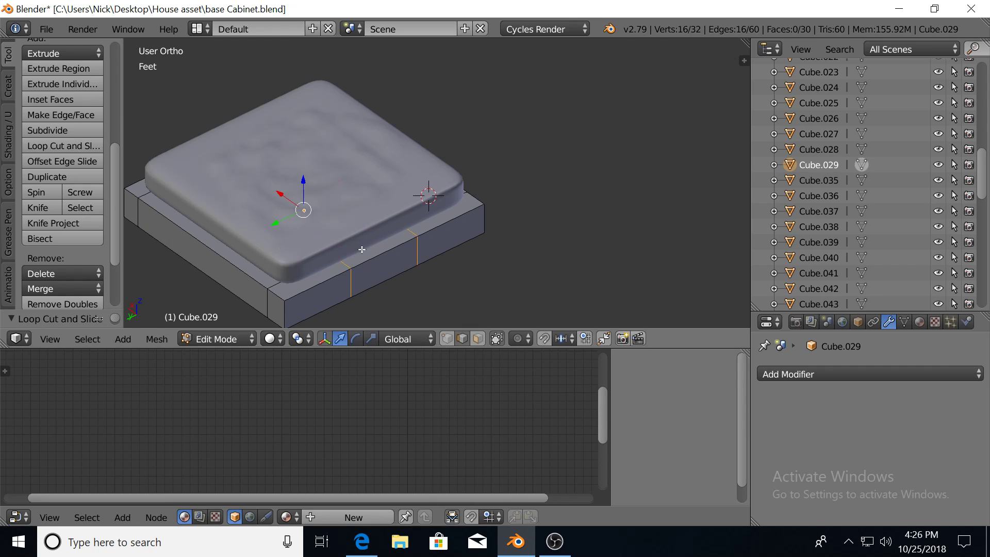
pyautogui.moveTo(360, 249); pyautogui.dragTo(315, 248, button='middle')
pyautogui.keyDown('alt'); pyautogui.rightClick(307, 218); pyautogui.keyUp('alt')
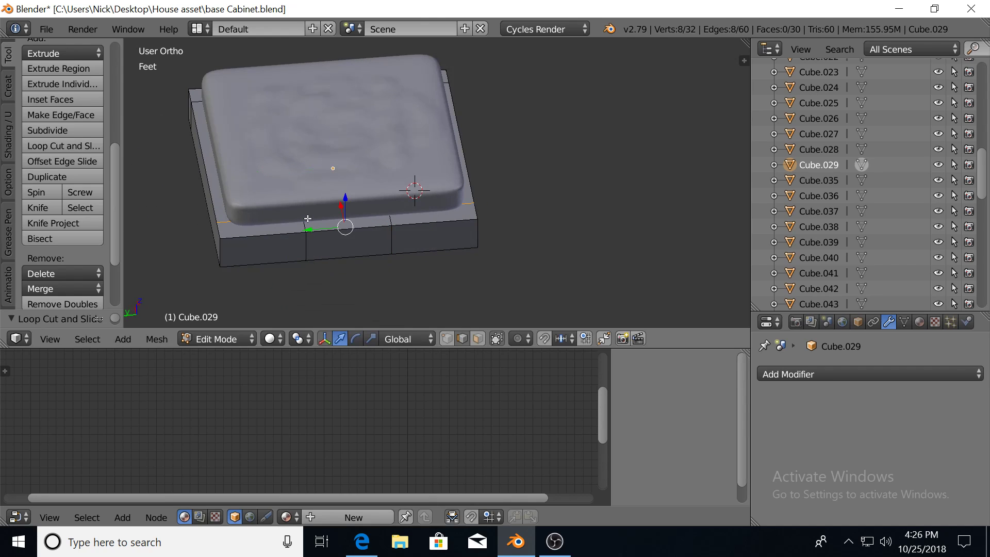
pyautogui.keyDown('alt'); pyautogui.rightClick(306, 225); pyautogui.keyUp('alt')
pyautogui.moveTo(251, 171); pyautogui.dragTo(190, 172)
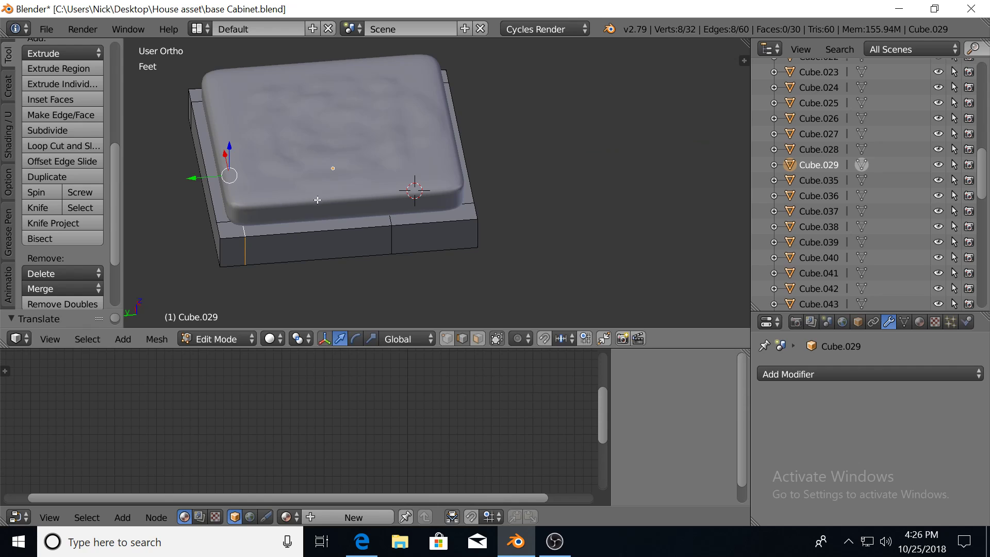
pyautogui.rightClick(391, 224)
pyautogui.moveTo(338, 166); pyautogui.dragTo(413, 167)
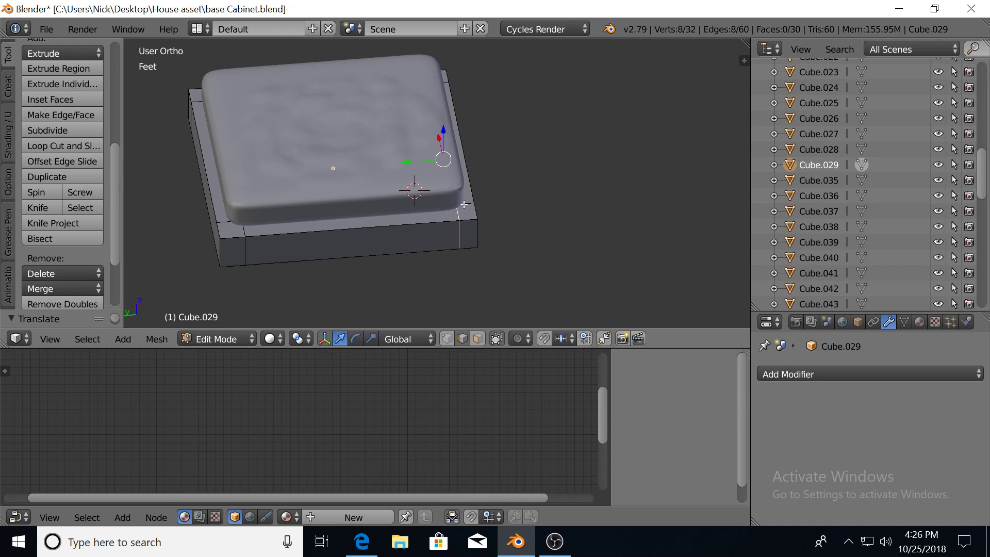
# In Object Mode, move the Chair cushion off to the right of the base.
pyautogui.scroll(2, 460, 206)
pyautogui.scroll(-3, 459, 206)
pyautogui.moveTo(460, 206); pyautogui.dragTo(426, 170, button='middle')
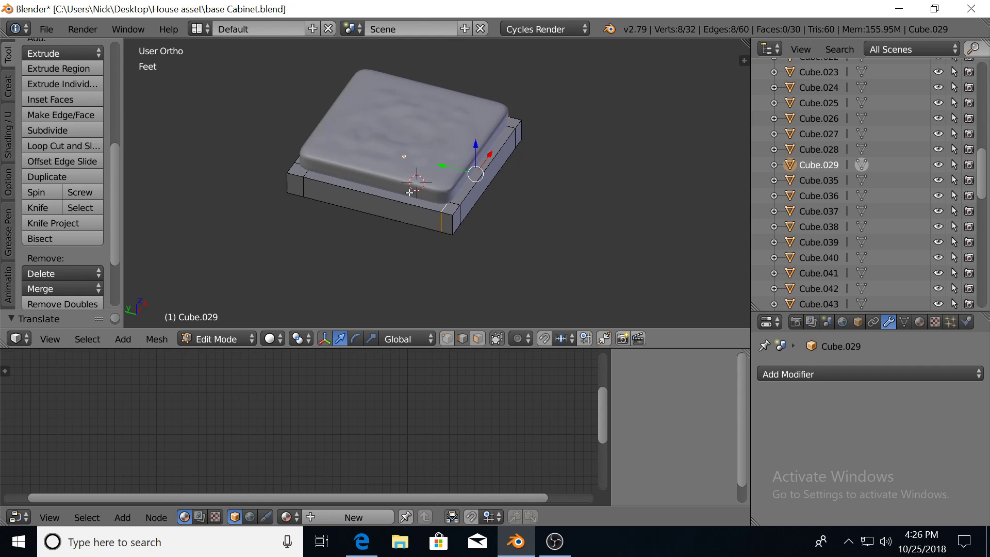
pyautogui.press('Tab')
pyautogui.rightClick(426, 153)
pyautogui.press('g')
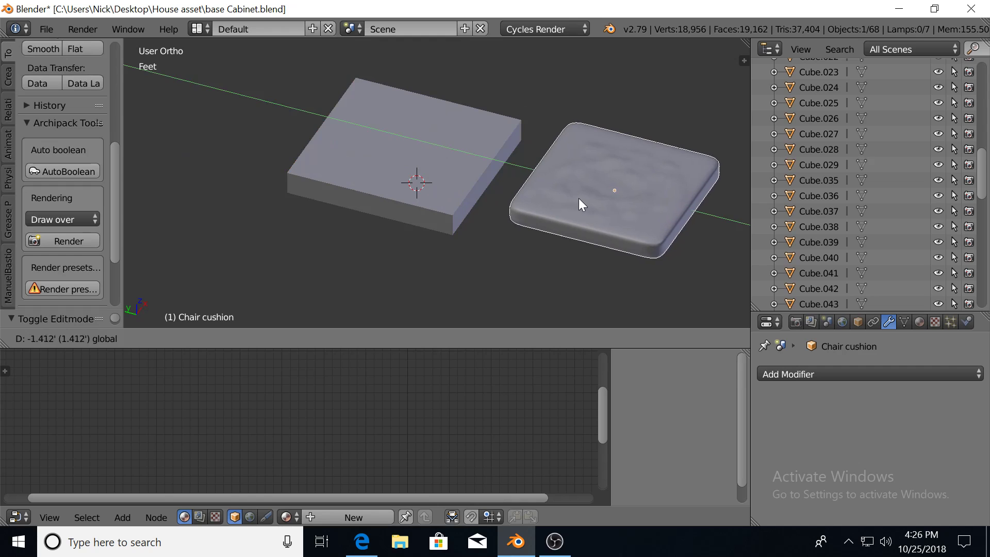
pyautogui.click(601, 201)
# Select the base slab again and enter Edit Mode, viewing it from above.
pyautogui.moveTo(429, 182); pyautogui.dragTo(430, 181, button='middle')
pyautogui.rightClick(360, 180)
pyautogui.press('Tab')
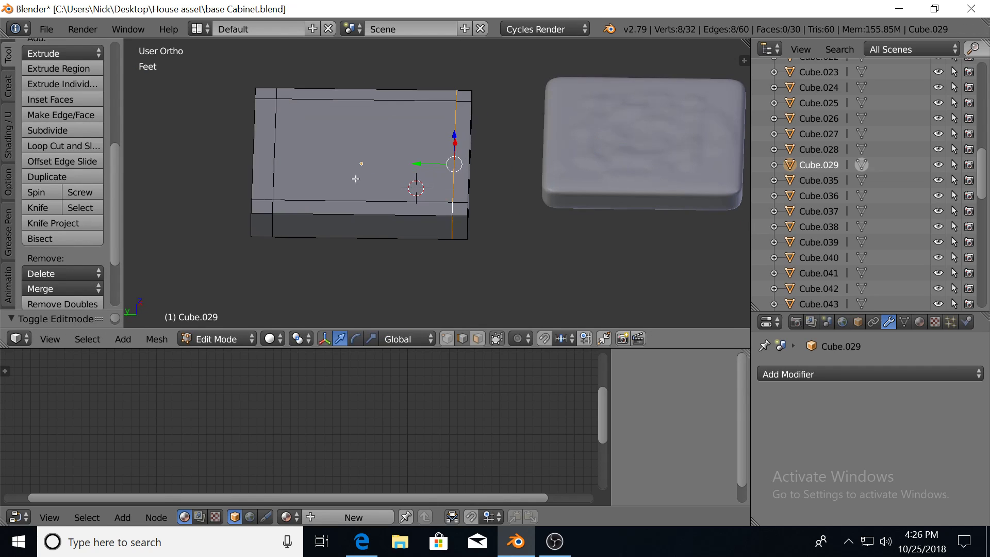
pyautogui.moveTo(359, 180); pyautogui.dragTo(364, 210, button='middle')
pyautogui.scroll(2, 354, 186)
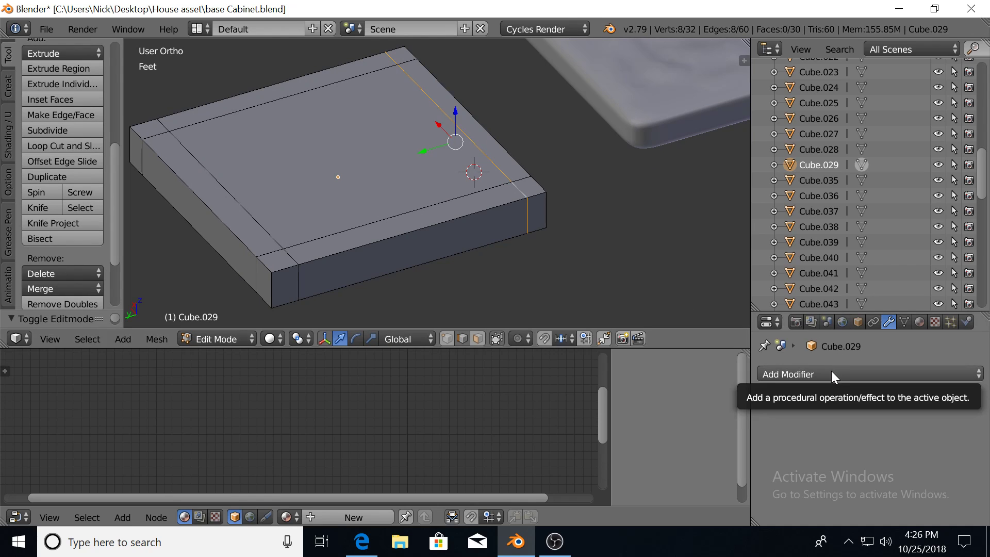
pyautogui.scroll(2, 382, 263)
pyautogui.moveTo(345, 260); pyautogui.dragTo(373, 258, button='middle')
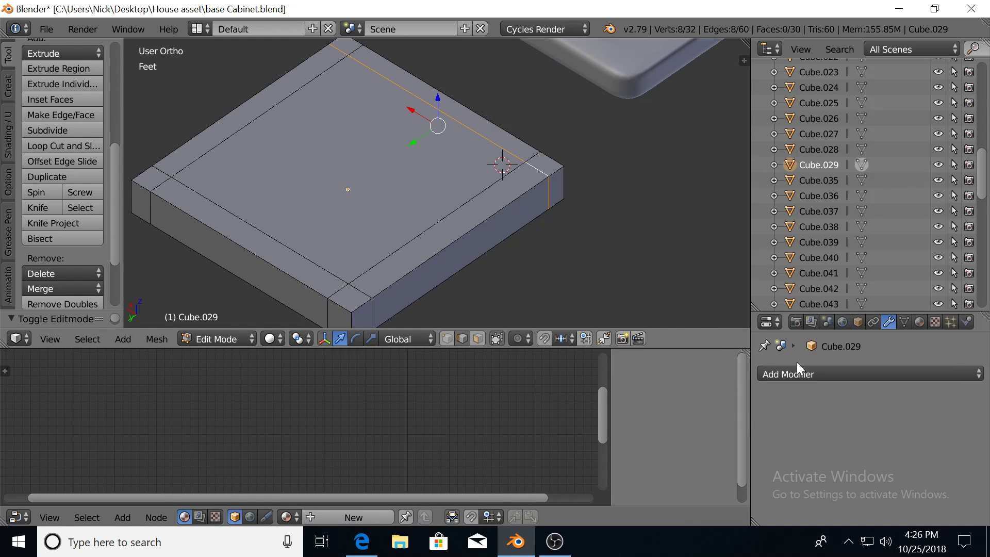
# Add a Wireframe modifier to the base slab and preview it in Object Mode.
pyautogui.click(797, 375)
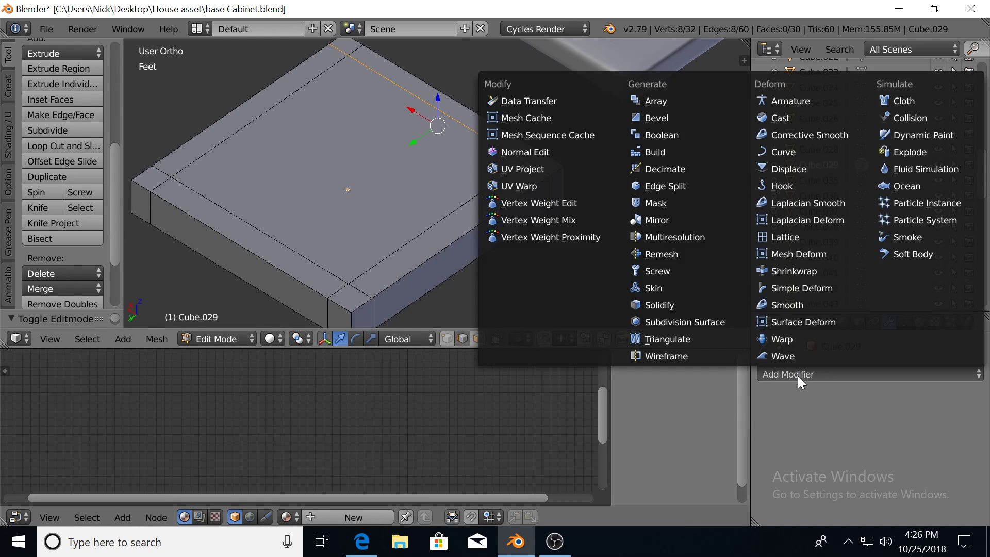
pyautogui.click(692, 354)
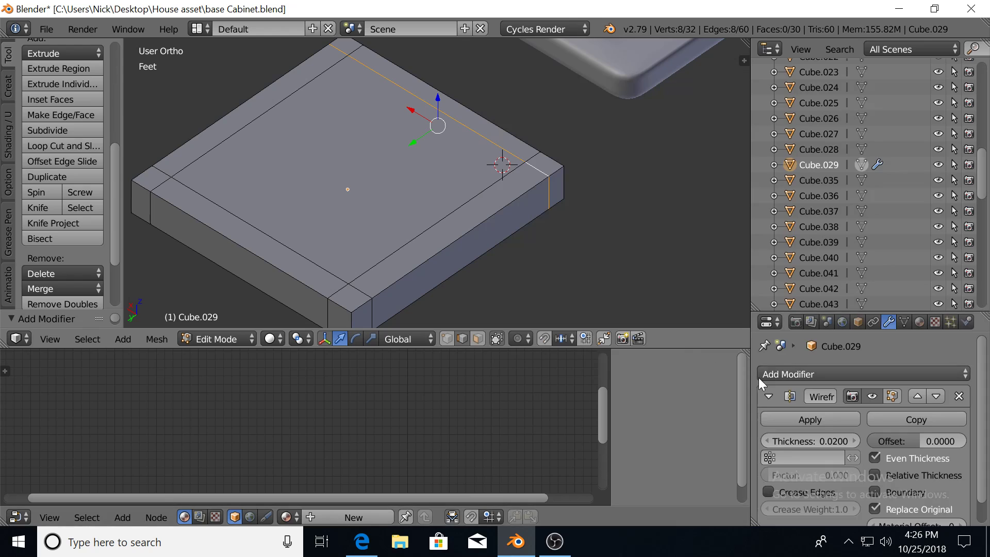
pyautogui.press('Tab')
pyautogui.moveTo(352, 168)
pyautogui.mouseDown(button='middle')
pyautogui.moveTo(454, 181)
pyautogui.moveTo(313, 172)
pyautogui.mouseUp(button='middle')
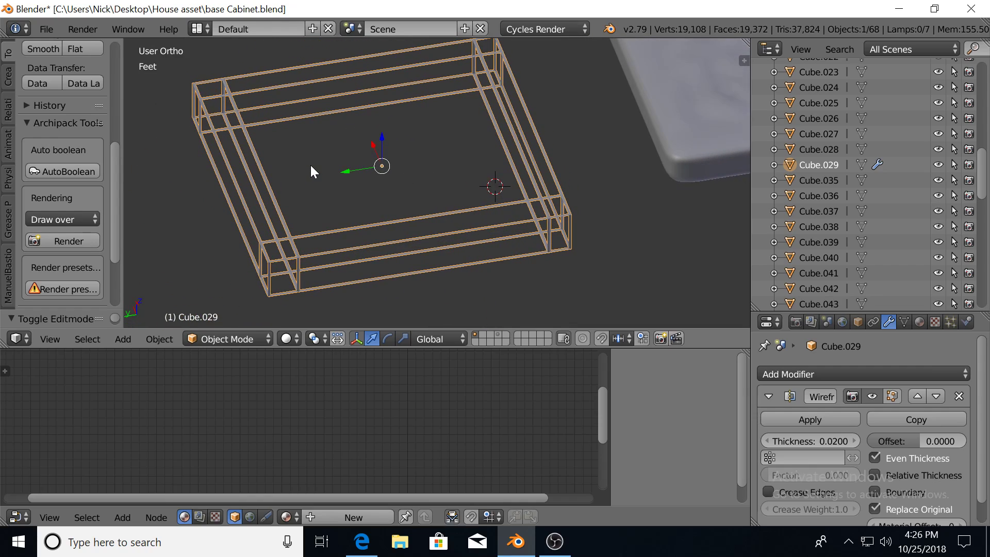
pyautogui.scroll(2, 338, 169)
pyautogui.scroll(2, 351, 169)
pyautogui.moveTo(364, 166); pyautogui.dragTo(392, 175, button='middle')
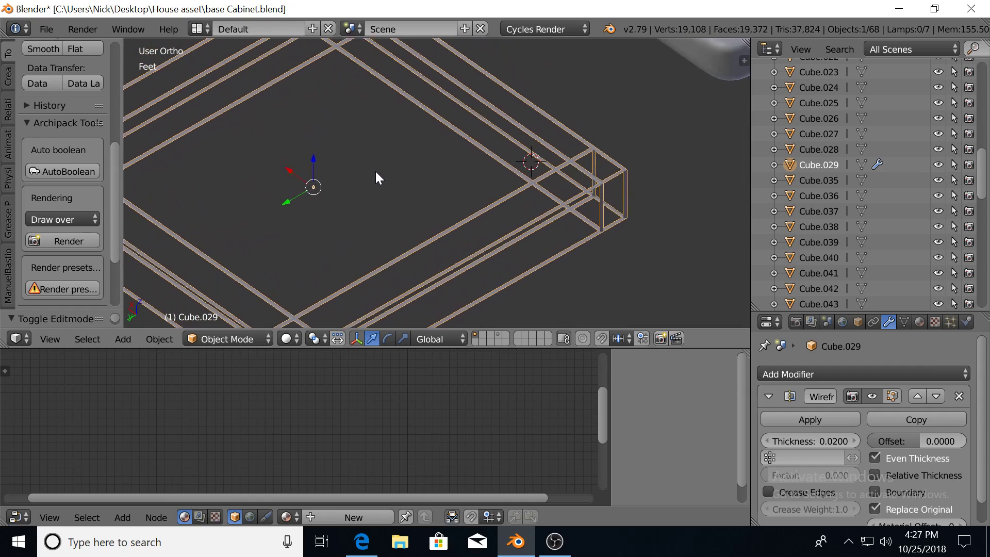
# Remove the Wireframe modifier, leaving the base a plain solid slab.
pyautogui.click(958, 393)
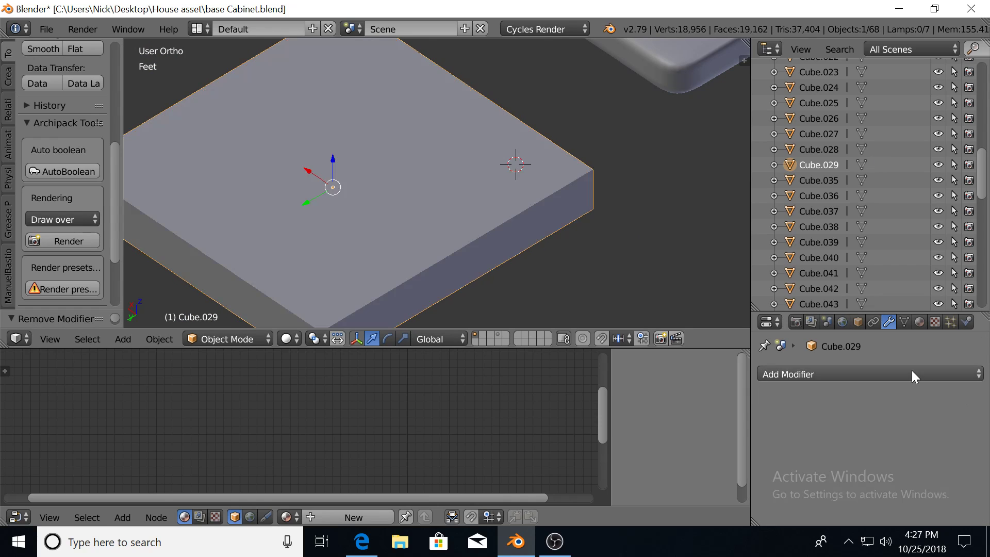
pyautogui.moveTo(540, 208); pyautogui.dragTo(413, 197, button='middle')
pyautogui.scroll(-1, 413, 196)
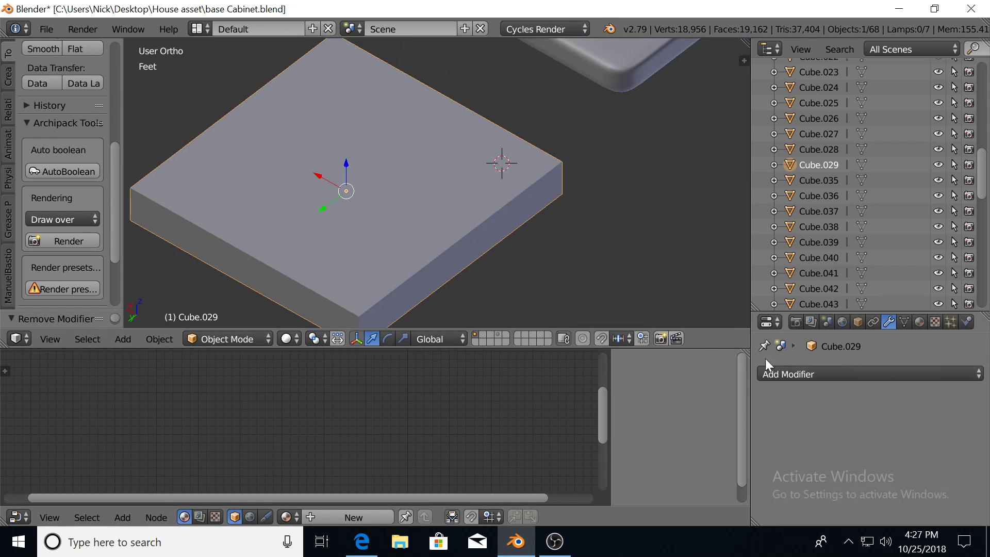
pyautogui.click(787, 375)
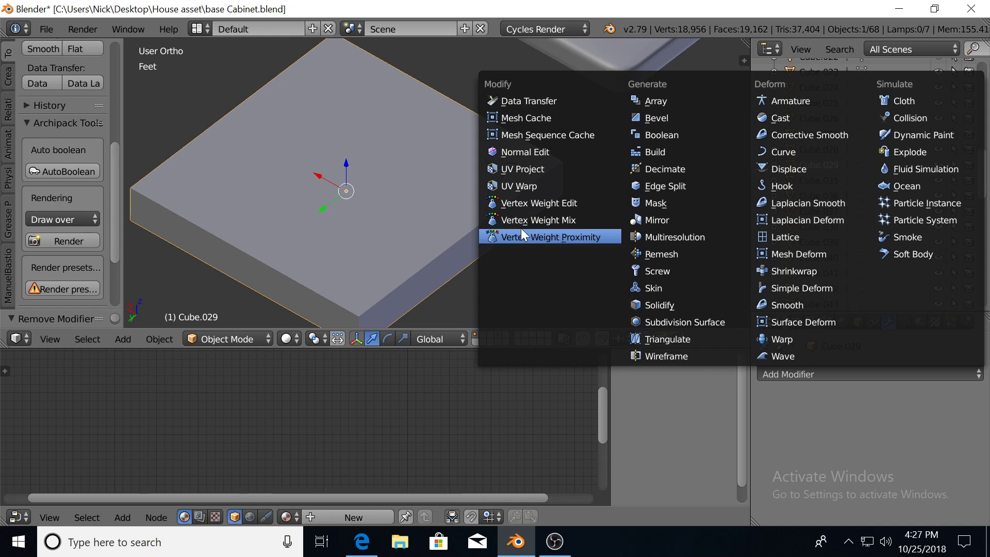
# In Edit Mode on the base slab, select the extra top, corner and vertical side edges.
pyautogui.press('Tab')
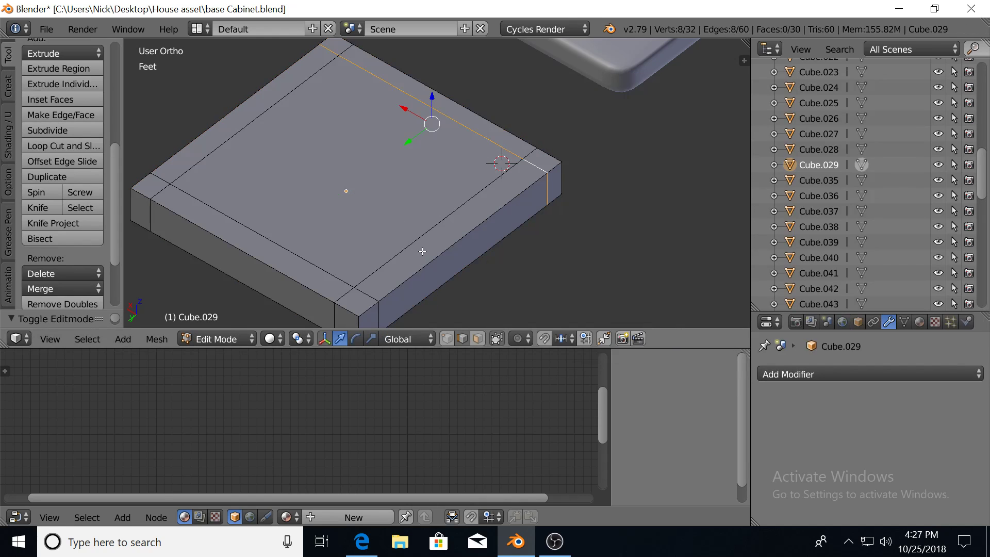
pyautogui.keyDown('shift'); pyautogui.click(422, 250); pyautogui.keyUp('shift')
pyautogui.keyDown('shift'); pyautogui.click(208, 161); pyautogui.keyUp('shift')
pyautogui.keyDown('shift'); pyautogui.click(195, 198); pyautogui.keyUp('shift')
pyautogui.keyDown('shift'); pyautogui.click(165, 181); pyautogui.keyUp('shift')
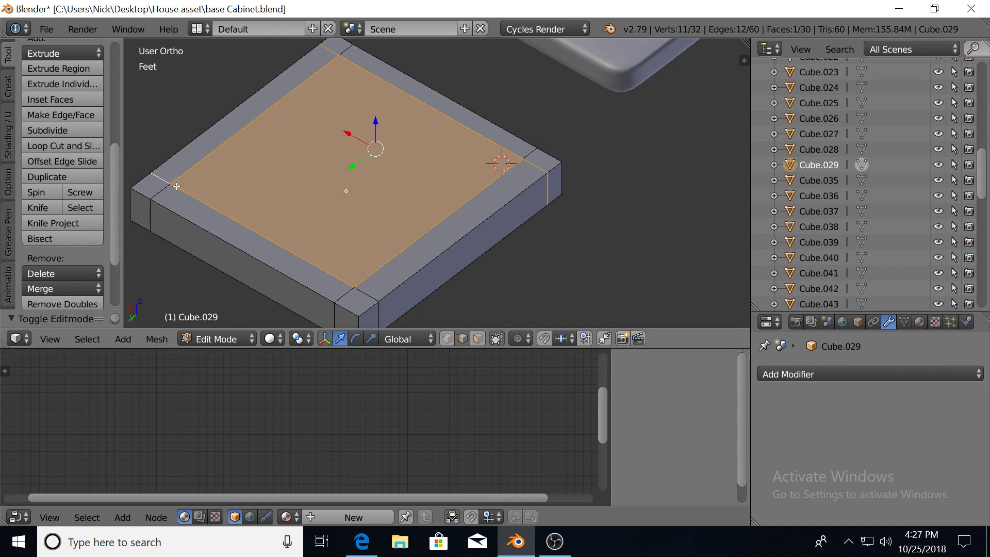
pyautogui.keyDown('shift'); pyautogui.click(348, 285); pyautogui.keyUp('shift')
pyautogui.keyDown('shift'); pyautogui.click(340, 289); pyautogui.keyUp('shift')
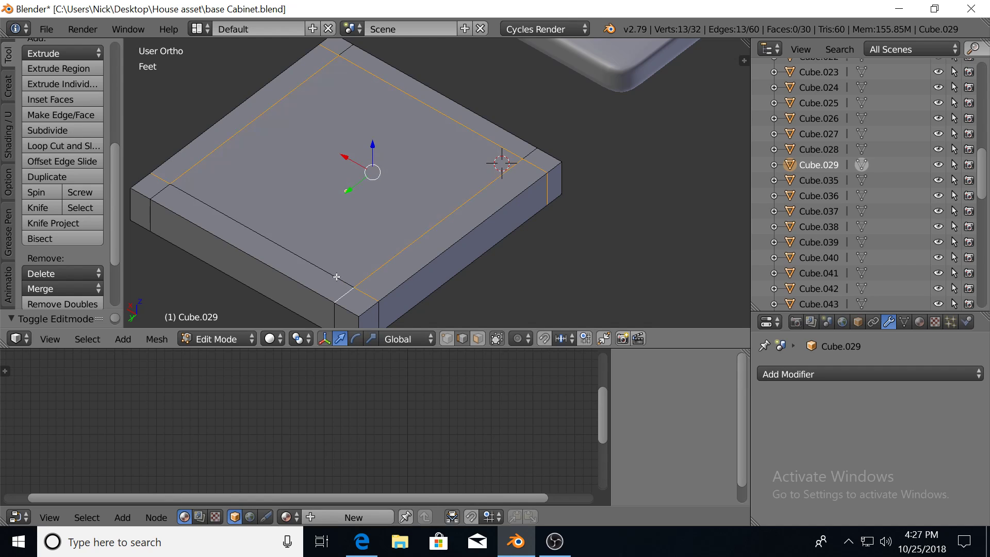
pyautogui.keyDown('shift'); pyautogui.click(164, 192); pyautogui.keyUp('shift')
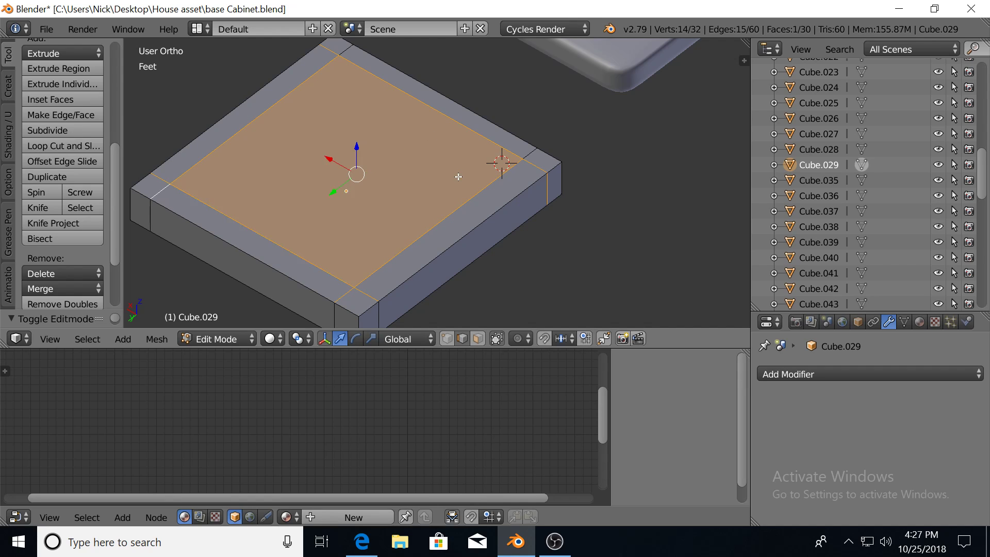
pyautogui.moveTo(455, 212)
pyautogui.mouseDown(button='middle')
pyautogui.moveTo(439, 191)
pyautogui.moveTo(379, 233)
pyautogui.mouseUp(button='middle')
pyautogui.keyDown('shift'); pyautogui.click(379, 234); pyautogui.keyUp('shift')
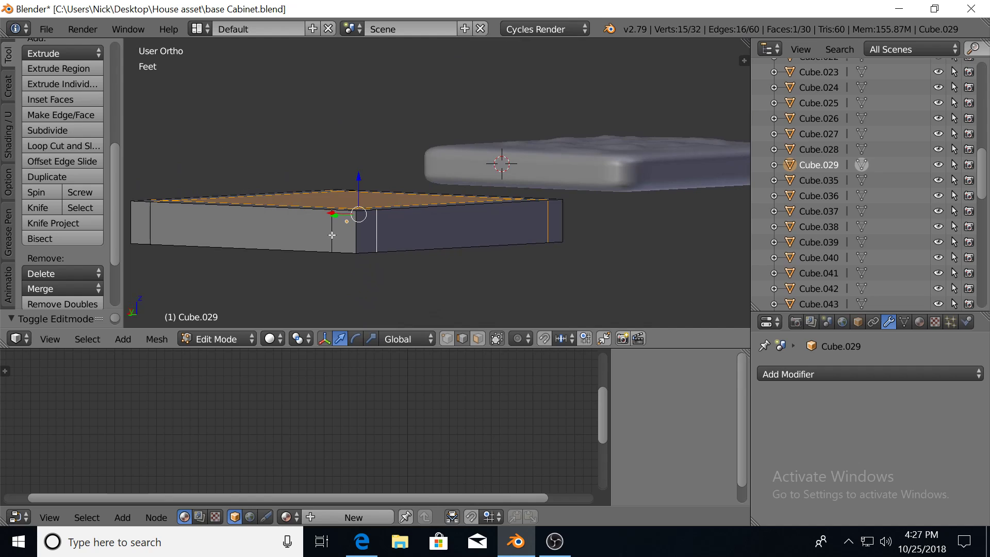
pyautogui.keyDown('shift'); pyautogui.click(332, 235); pyautogui.keyUp('shift')
pyautogui.keyDown('shift'); pyautogui.click(158, 227); pyautogui.keyUp('shift')
# Add the slab's remaining floor edges and vertical corner edges to the selection.
pyautogui.moveTo(159, 227); pyautogui.dragTo(205, 230, button='middle')
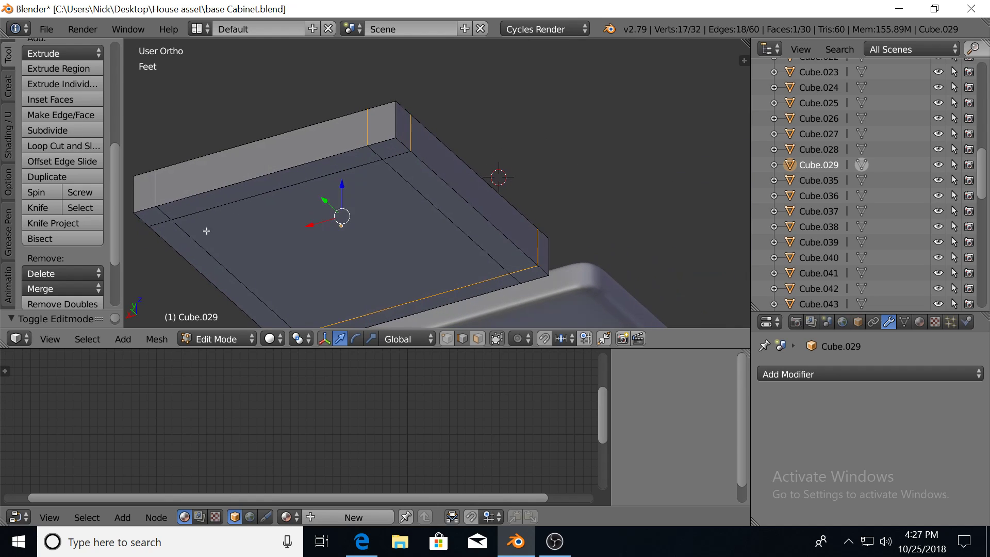
pyautogui.keyDown('shift'); pyautogui.click(193, 218); pyautogui.keyUp('shift')
pyautogui.keyDown('shift'); pyautogui.click(162, 223); pyautogui.keyUp('shift')
pyautogui.keyDown('shift'); pyautogui.click(190, 240); pyautogui.keyUp('shift')
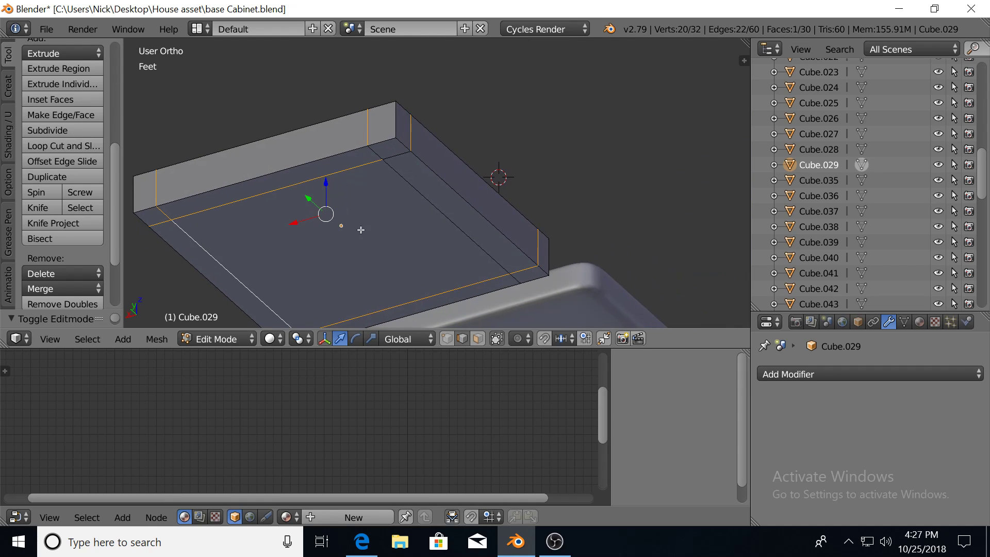
pyautogui.keyDown('shift'); pyautogui.click(409, 188); pyautogui.keyUp('shift')
pyautogui.keyDown('shift'); pyautogui.click(373, 152); pyautogui.keyUp('shift')
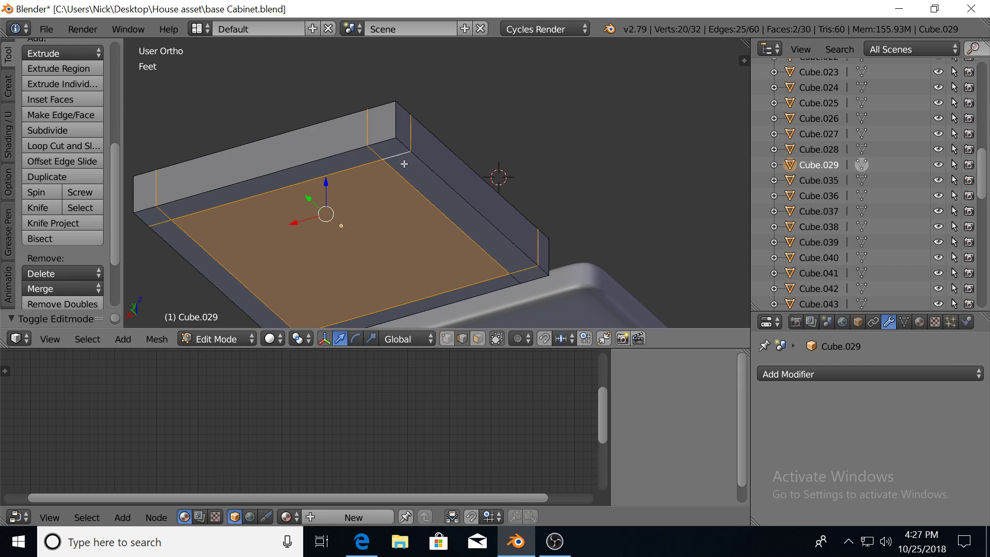
pyautogui.keyDown('shift'); pyautogui.click(515, 280); pyautogui.keyUp('shift')
pyautogui.keyDown('shift'); pyautogui.moveTo(469, 286); pyautogui.dragTo(503, 246, button='middle'); pyautogui.keyUp('shift')
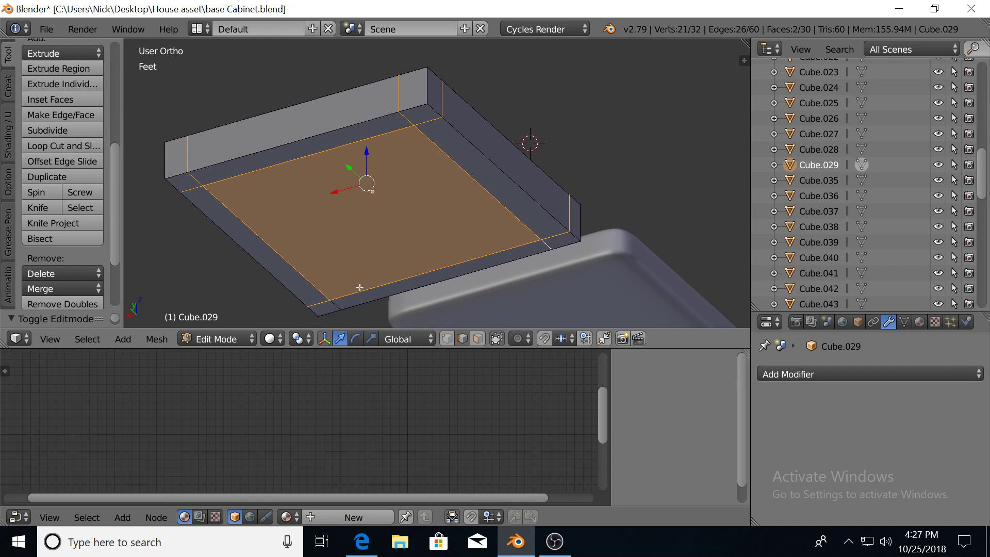
pyautogui.keyDown('shift'); pyautogui.click(333, 299); pyautogui.keyUp('shift')
pyautogui.keyDown('shift'); pyautogui.moveTo(423, 260); pyautogui.dragTo(227, 260, button='middle'); pyautogui.keyUp('shift')
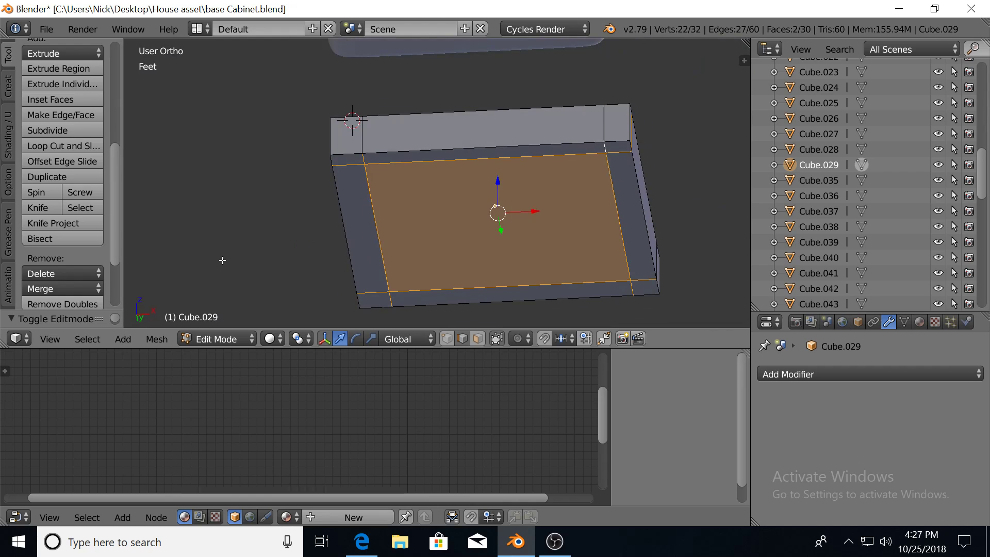
pyautogui.keyDown('shift'); pyautogui.click(369, 133); pyautogui.keyUp('shift')
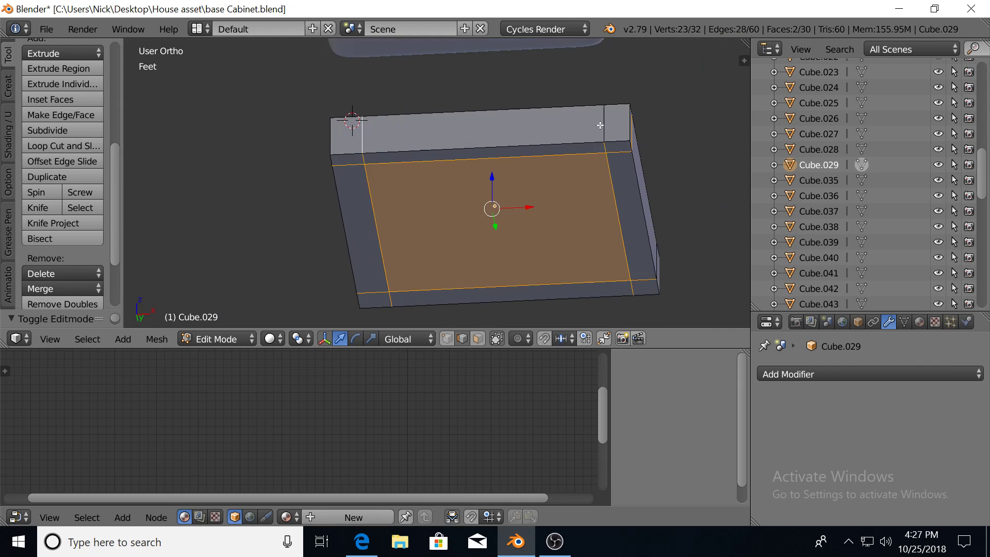
pyautogui.keyDown('shift'); pyautogui.click(601, 126); pyautogui.keyUp('shift')
pyautogui.moveTo(634, 186); pyautogui.dragTo(615, 167, button='middle')
pyautogui.keyDown('shift'); pyautogui.click(656, 127); pyautogui.keyUp('shift')
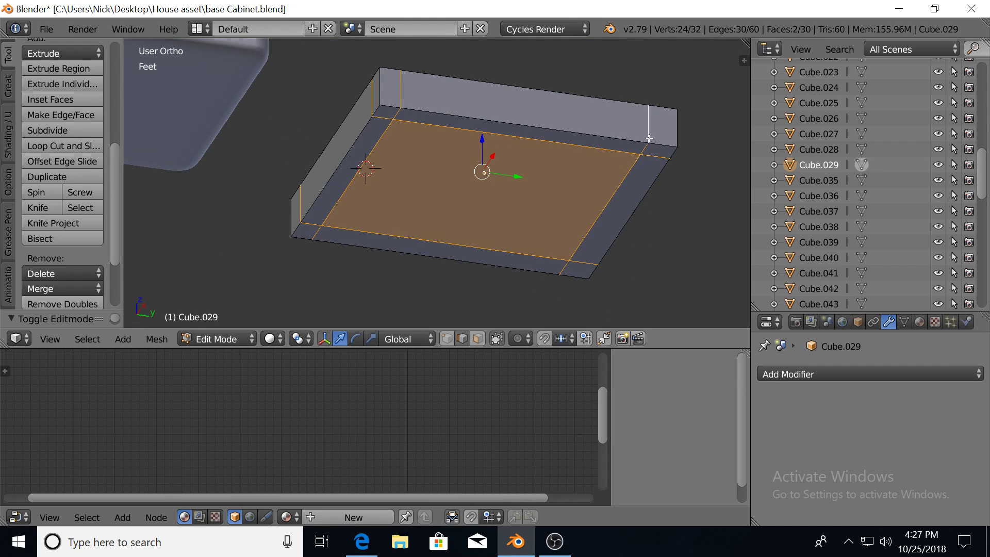
pyautogui.moveTo(656, 127)
pyautogui.mouseDown(button='middle')
pyautogui.moveTo(598, 198)
pyautogui.moveTo(516, 212)
pyautogui.mouseUp(button='middle')
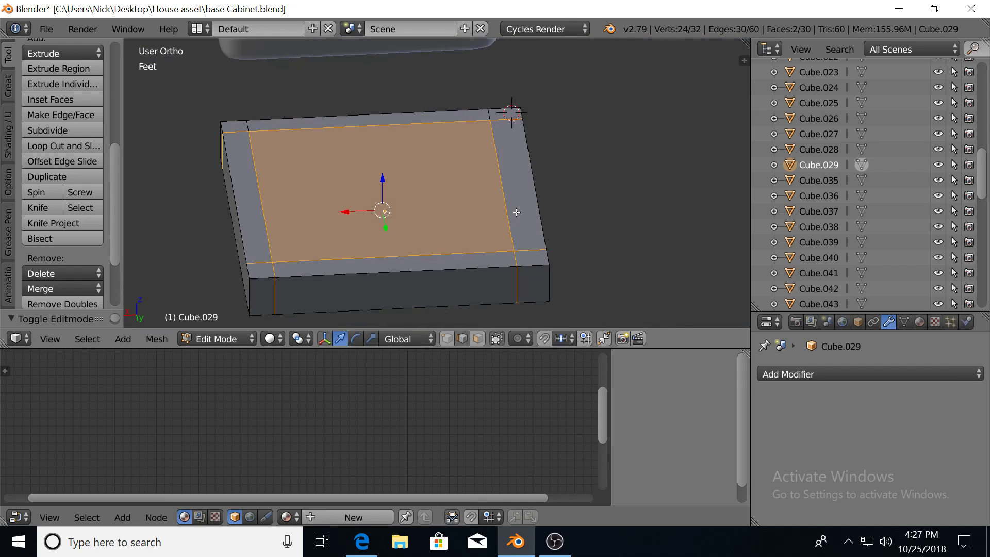
# Add the last two top-corner edges, dissolve all selected edges, and exit Edit Mode.
pyautogui.keyDown('shift'); pyautogui.click(490, 115); pyautogui.keyUp('shift')
pyautogui.keyDown('shift'); pyautogui.click(248, 126); pyautogui.keyUp('shift')
pyautogui.press('x')
pyautogui.click(290, 158)
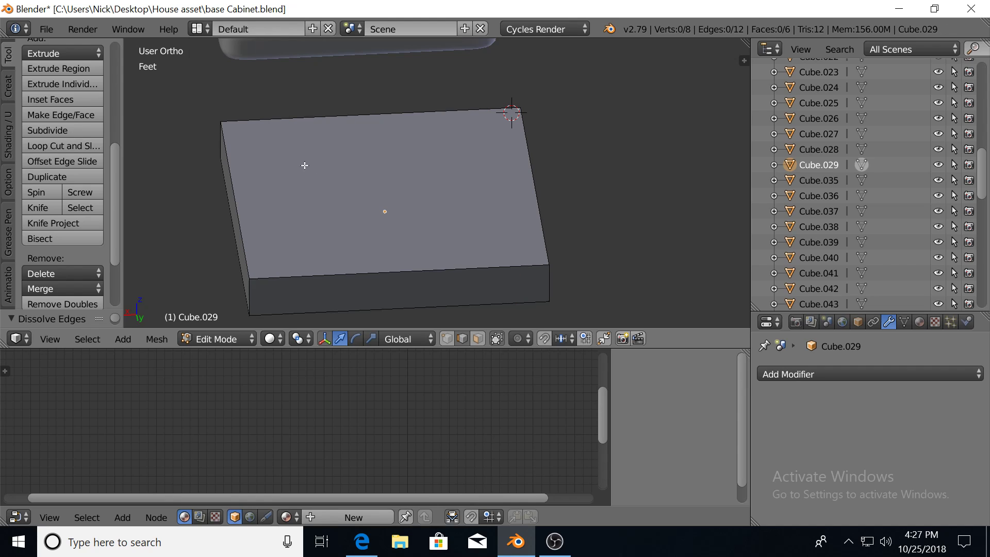
pyautogui.moveTo(446, 230)
pyautogui.mouseDown(button='middle')
pyautogui.moveTo(446, 208)
pyautogui.moveTo(498, 159)
pyautogui.moveTo(490, 182)
pyautogui.mouseUp(button='middle')
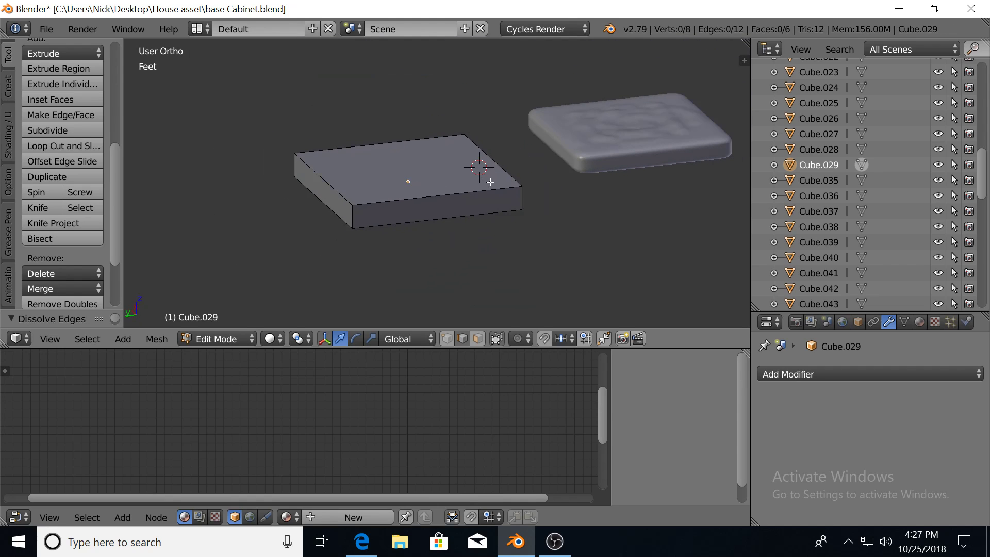
pyautogui.press('Tab')
# Move the chair cushion along Y so it sits over the base slab.
pyautogui.rightClick(589, 140)
pyautogui.press('g')
pyautogui.press('y')
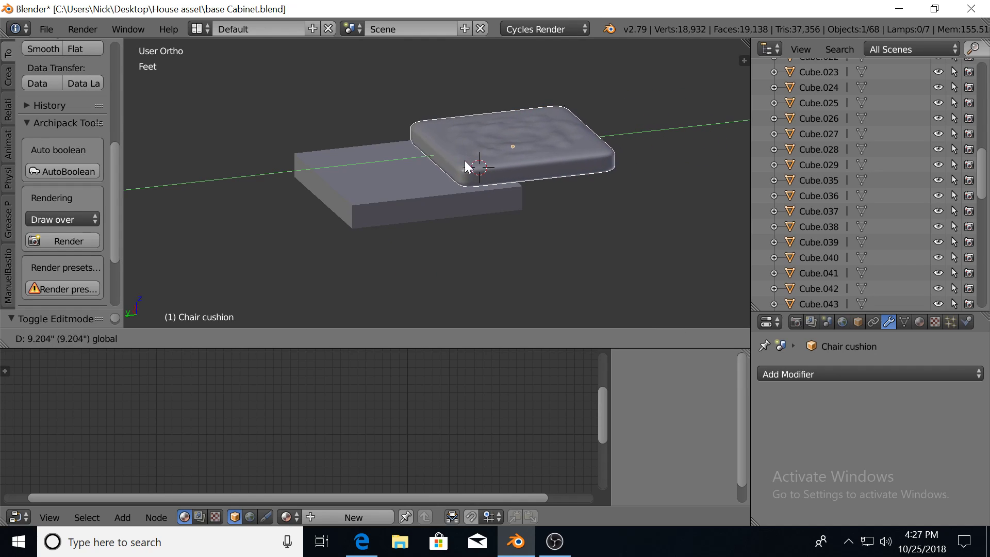
pyautogui.click(371, 174)
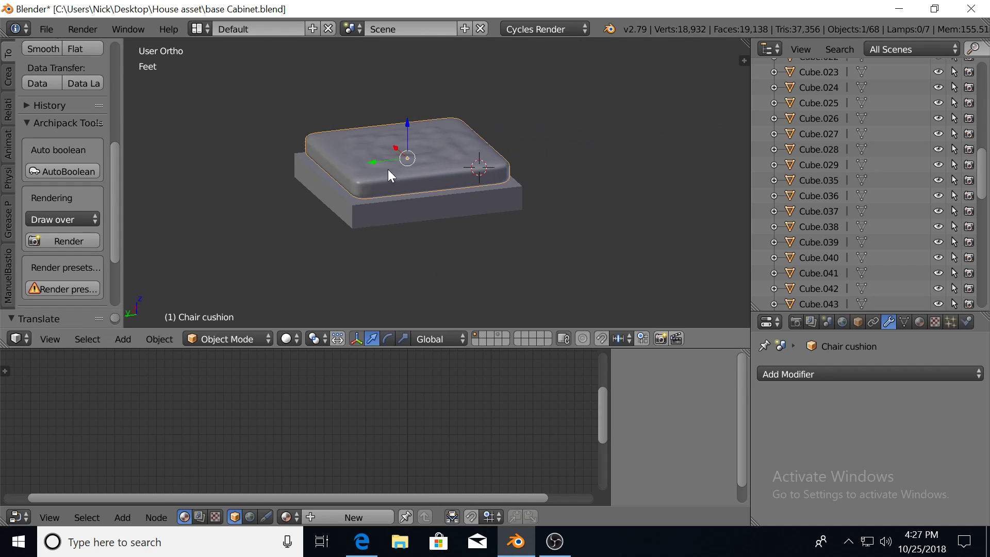
pyautogui.scroll(1, 431, 168)
pyautogui.press('ctrl+KP_3')
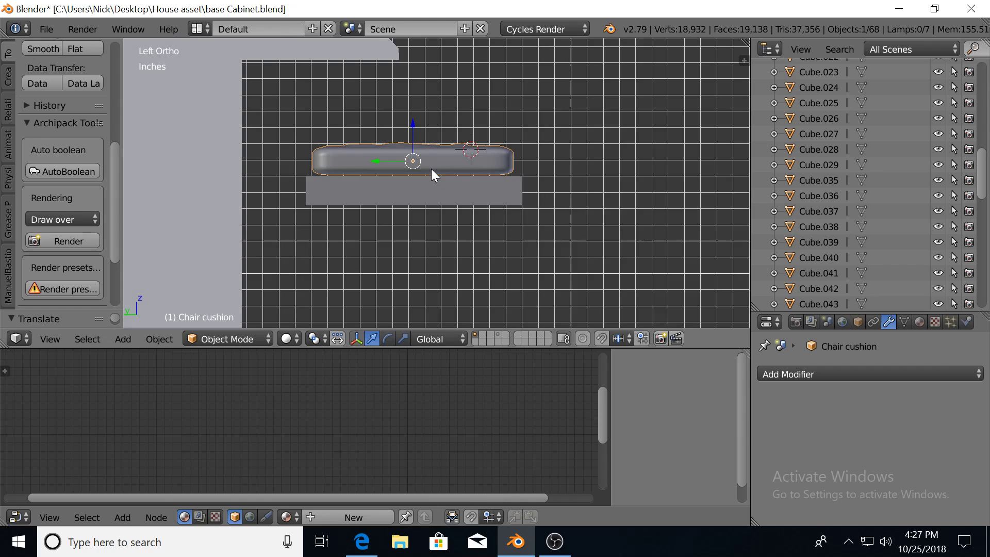
pyautogui.scroll(-1, 487, 142)
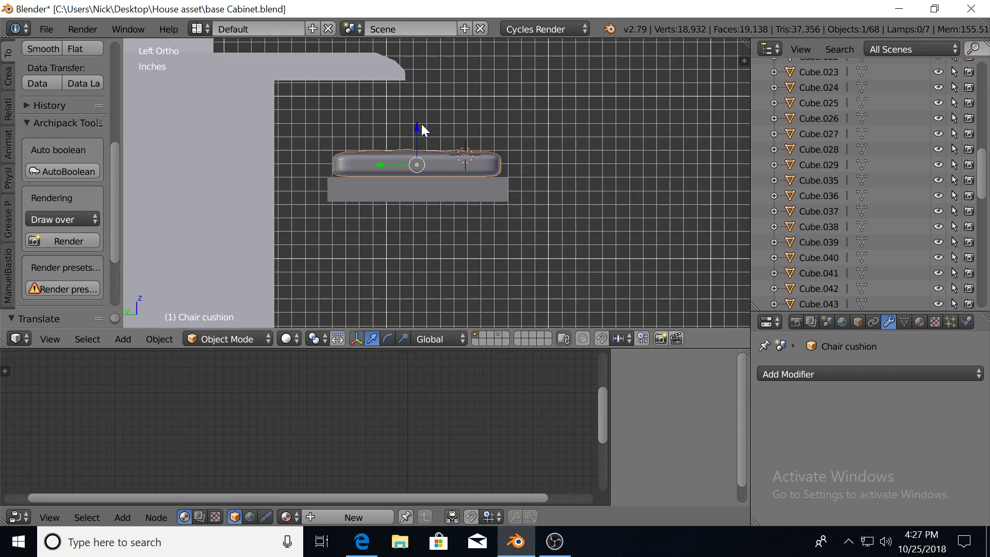
# Lower the cushion onto the slab and scale it up slightly, about 1.1.
pyautogui.press('g')
pyautogui.press('z')
pyautogui.click(497, 163)
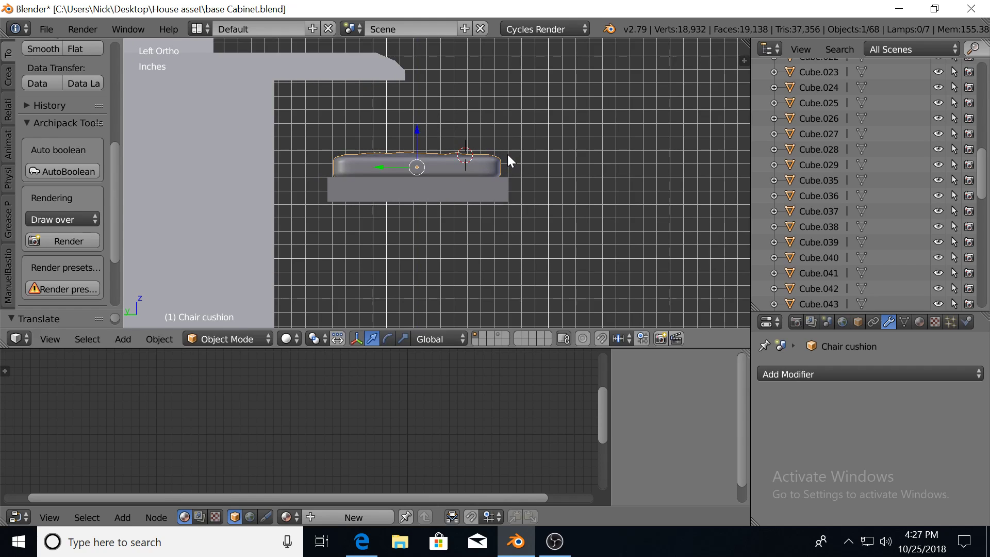
pyautogui.press('s')
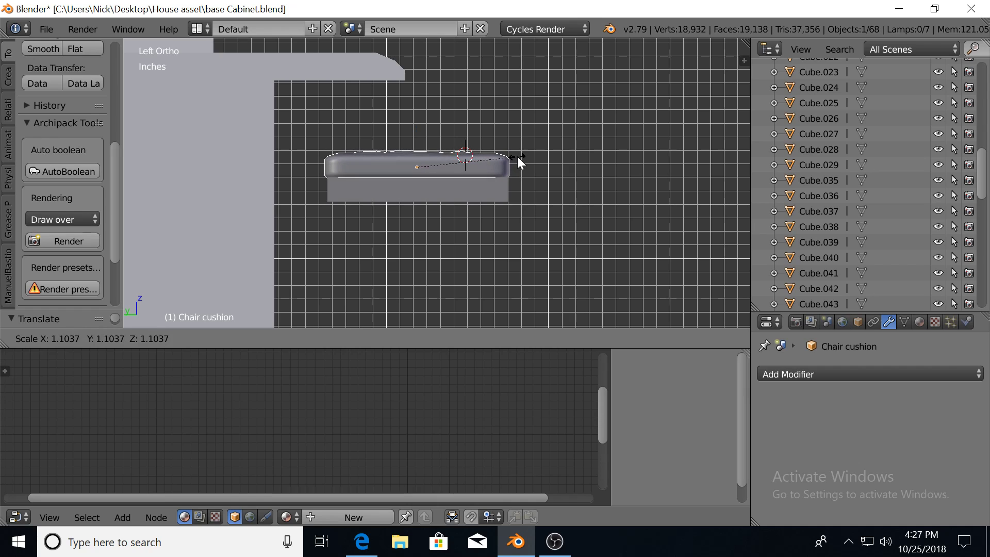
pyautogui.click(518, 156)
# Return to the left side view, zoom out, and clear the selection.
pyautogui.moveTo(518, 156)
pyautogui.mouseDown(button='middle')
pyautogui.moveTo(542, 177)
pyautogui.moveTo(522, 177)
pyautogui.mouseUp(button='middle')
pyautogui.press('ctrl+KP_3')
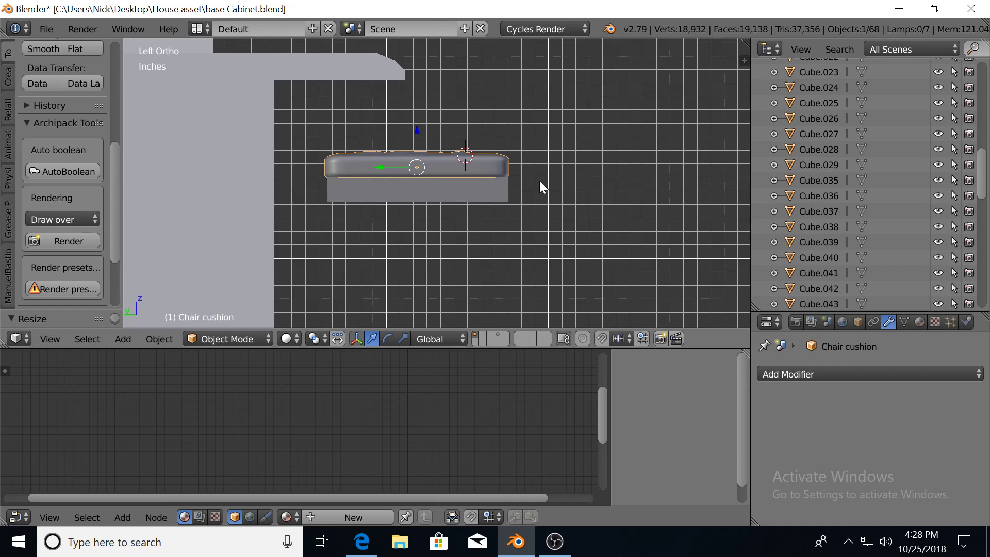
pyautogui.scroll(-2, 534, 177)
pyautogui.scroll(-1, 499, 185)
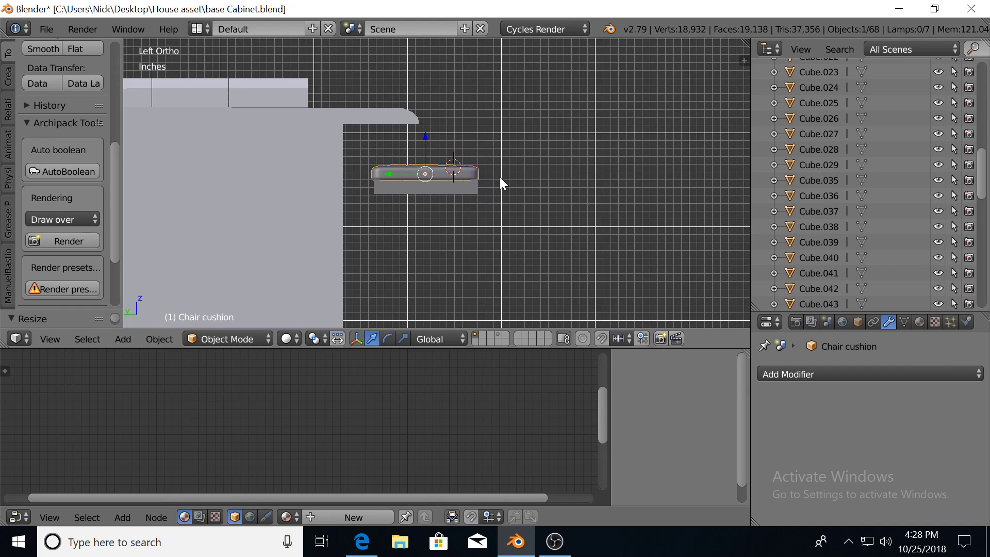
pyautogui.scroll(-1, 499, 177)
pyautogui.scroll(-1, 502, 190)
pyautogui.keyDown('shift'); pyautogui.moveTo(482, 167); pyautogui.dragTo(481, 168, button='middle'); pyautogui.keyUp('shift')
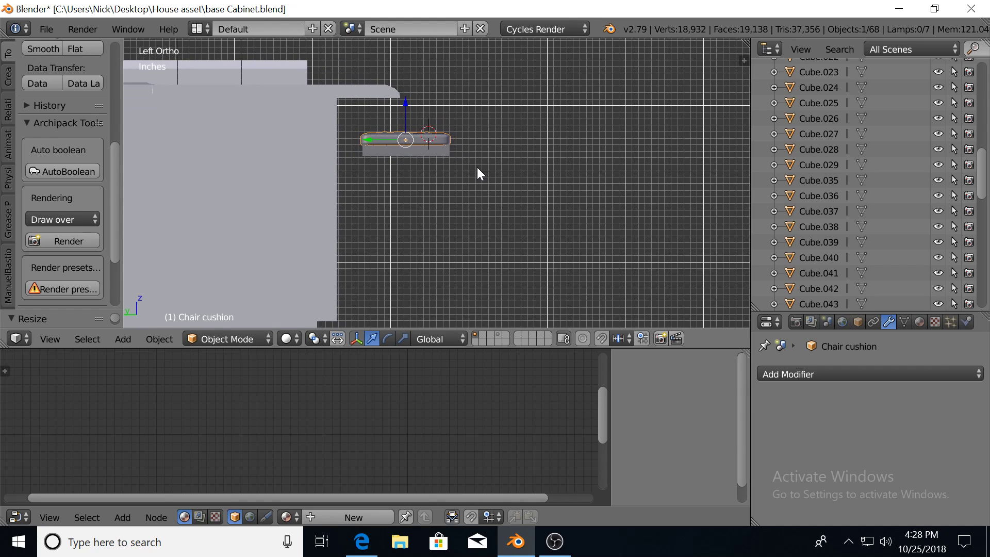
pyautogui.press('a')
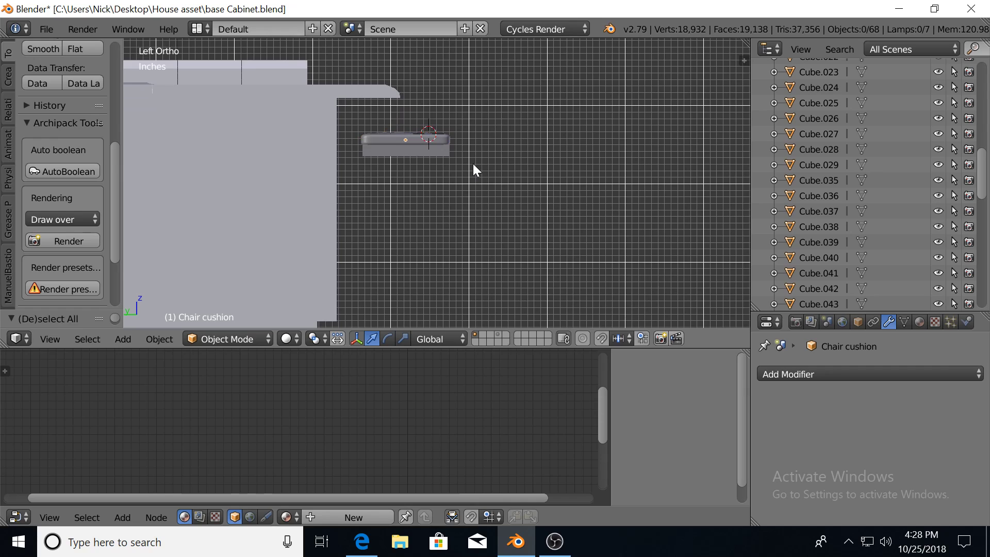
pyautogui.press('a')
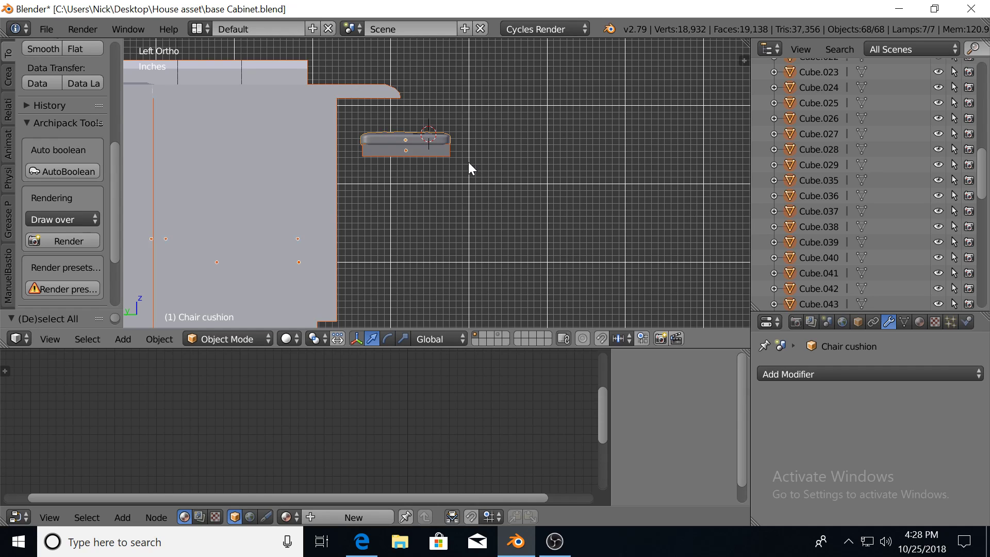
pyautogui.press('a')
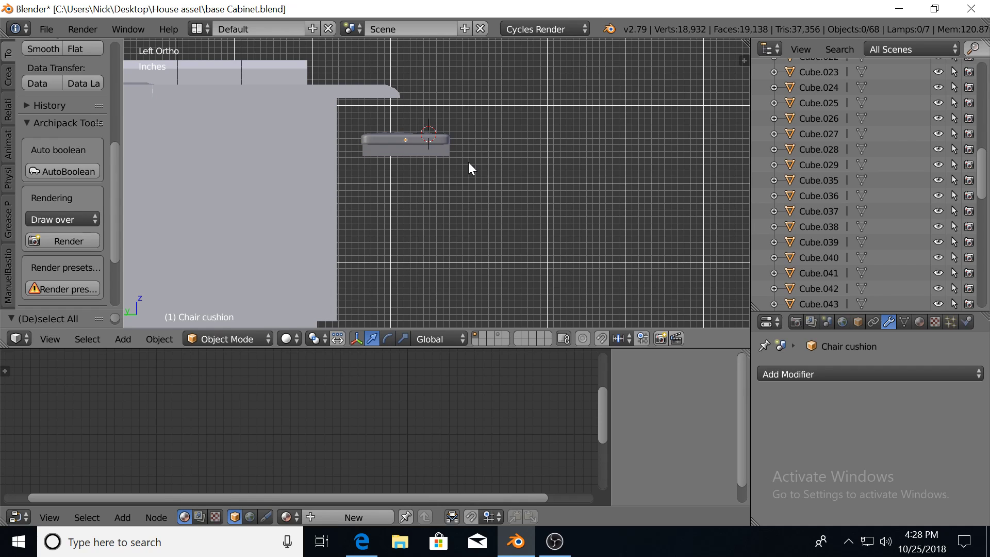
# Add a cube, flatten it along Y into a thin board, and slide it toward the cushion.
pyautogui.hotkey('shift', 'a')
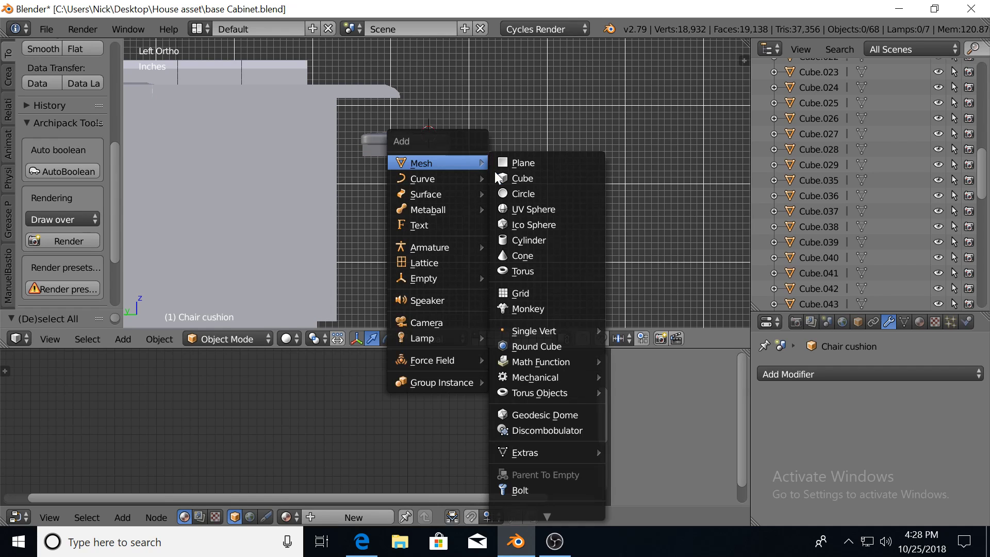
pyautogui.click(526, 181)
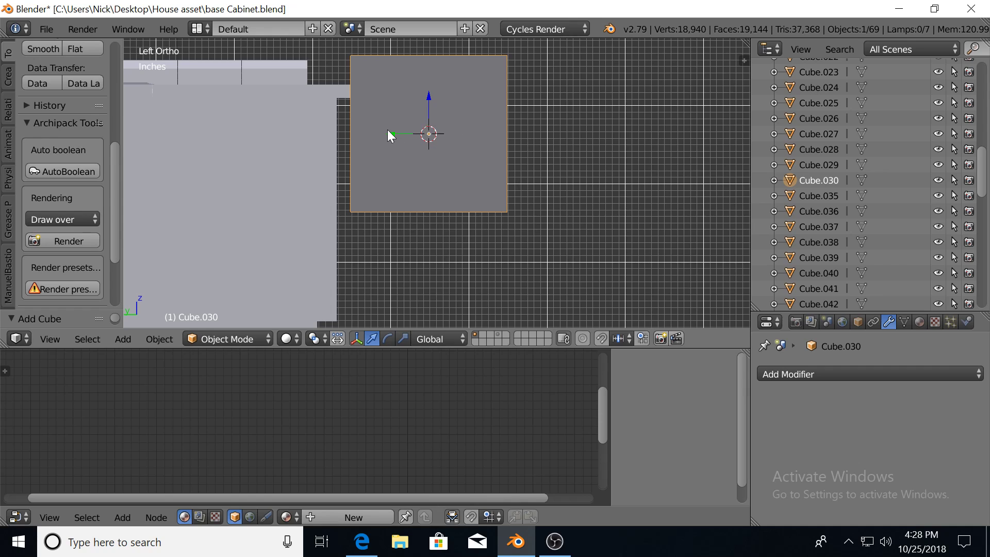
pyautogui.moveTo(387, 135); pyautogui.dragTo(467, 135)
pyautogui.press('s')
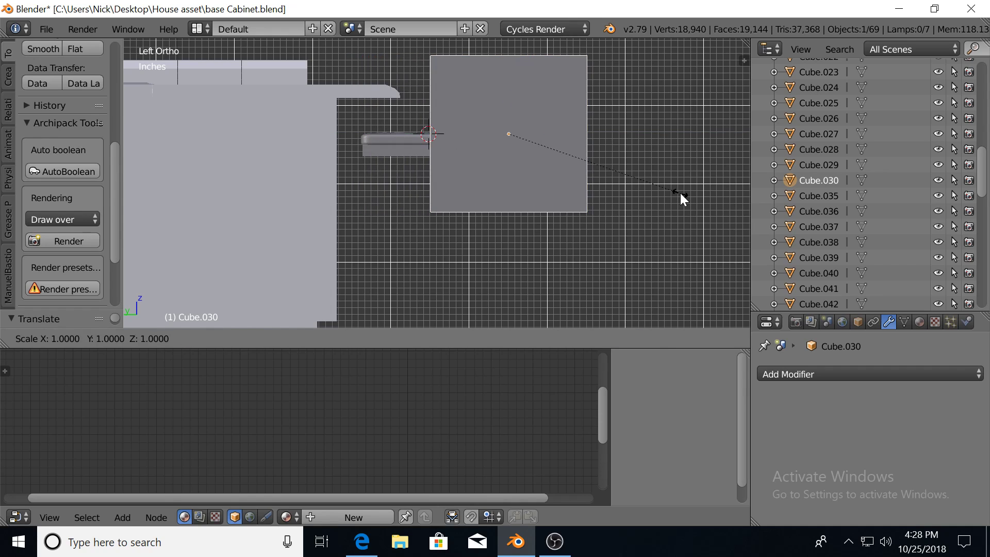
pyautogui.press('y')
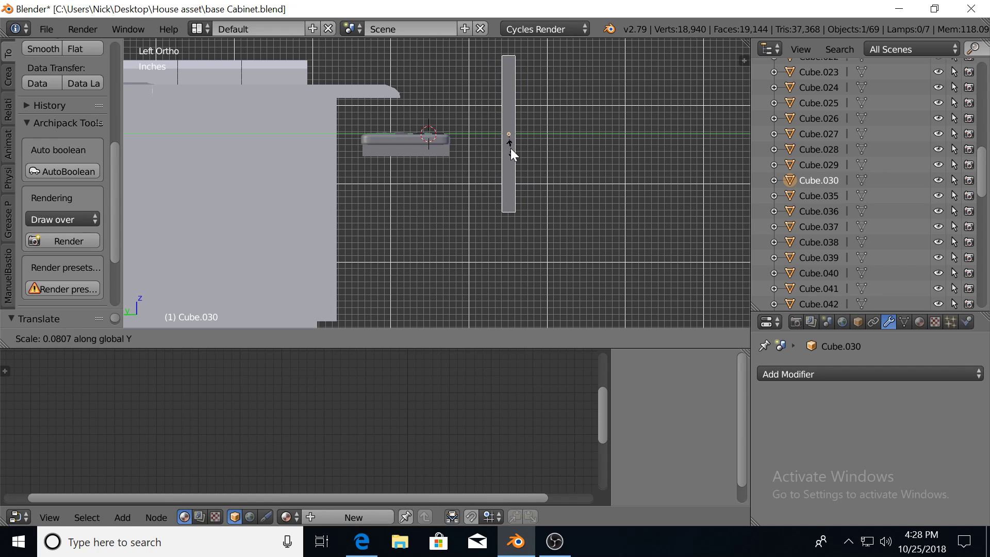
pyautogui.click(511, 149)
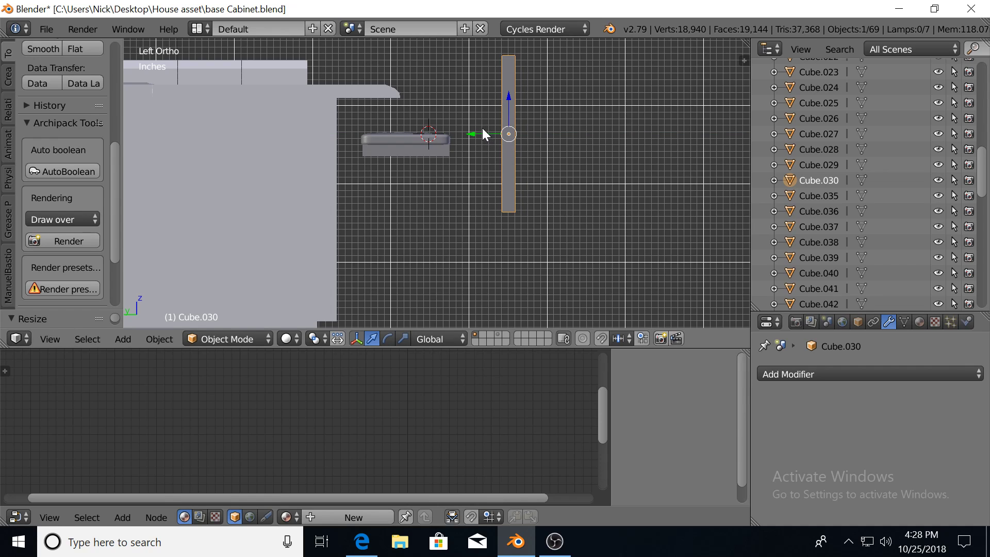
pyautogui.moveTo(469, 132); pyautogui.dragTo(418, 131)
pyautogui.click(420, 134)
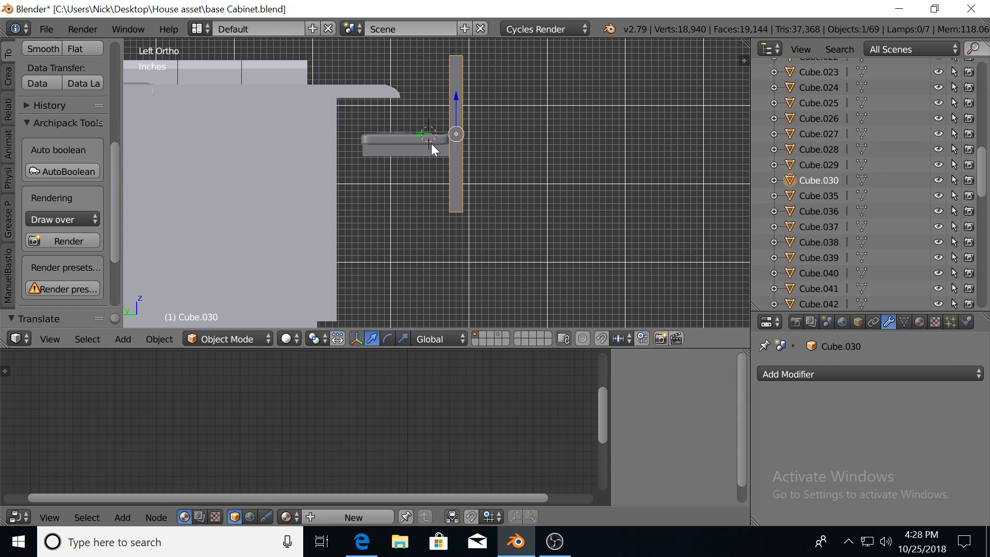
# In front view, slim the board along X and place it at the cushion's end.
pyautogui.scroll(1, 478, 159)
pyautogui.scroll(1, 471, 164)
pyautogui.keyDown('shift'); pyautogui.moveTo(471, 164); pyautogui.dragTo(449, 184, button='middle'); pyautogui.keyUp('shift')
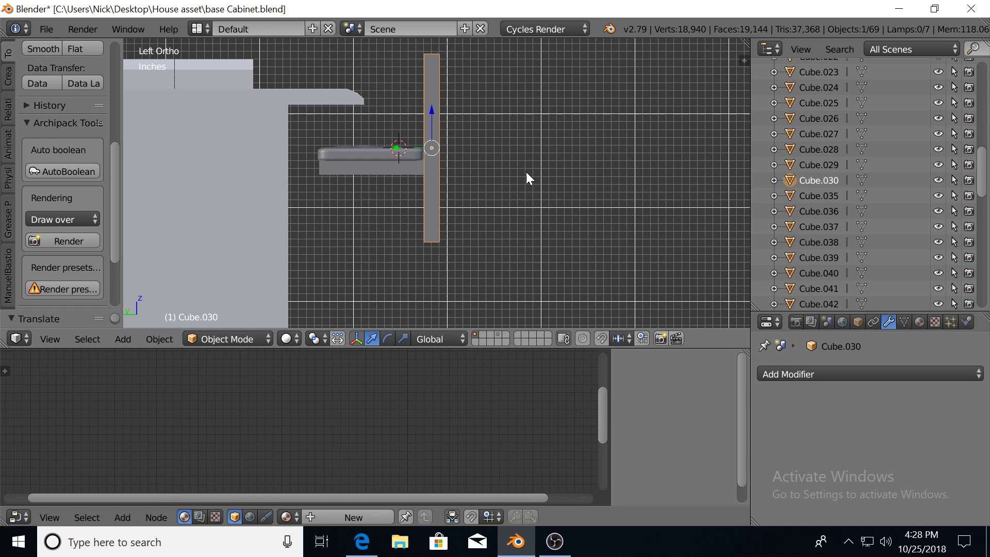
pyautogui.press('KP_1')
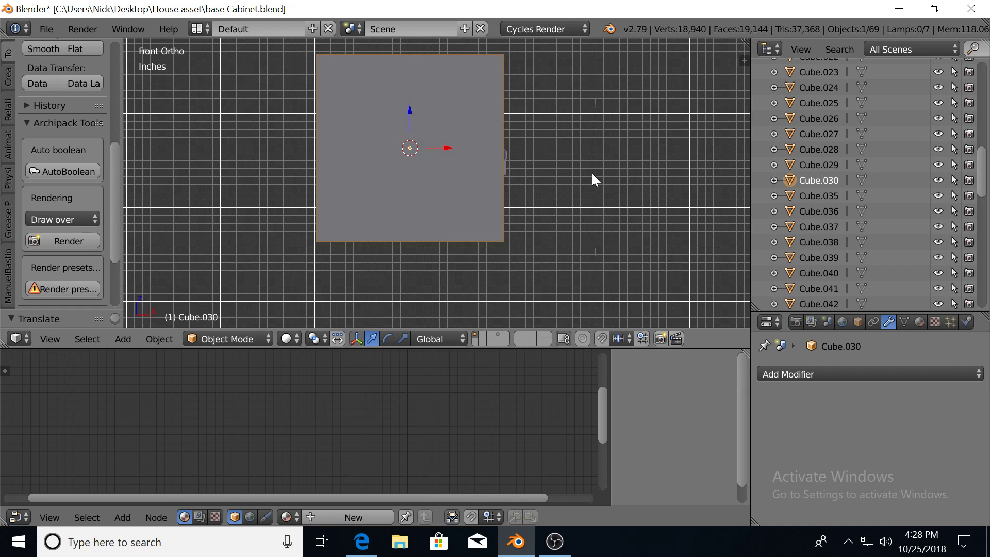
pyautogui.press('s')
pyautogui.press('x')
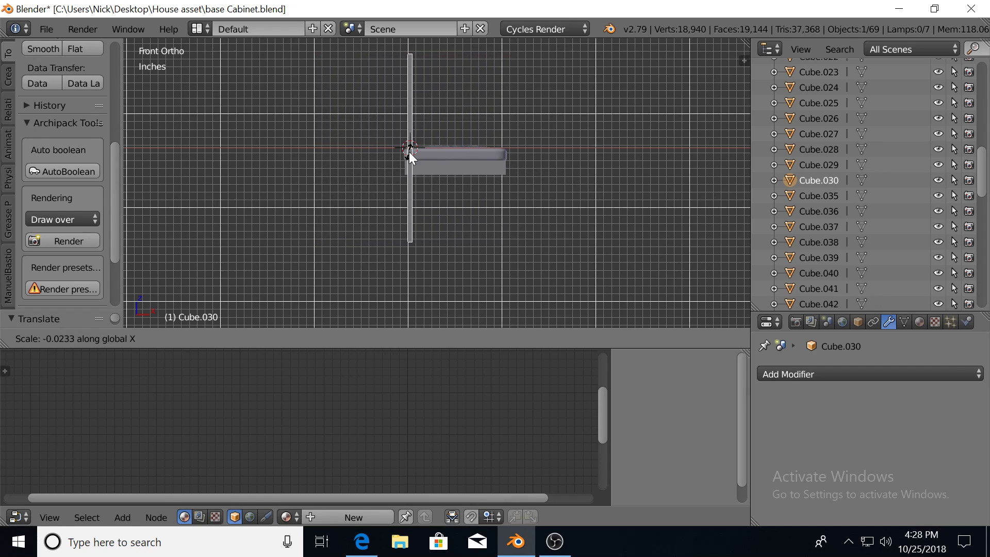
pyautogui.click(410, 154)
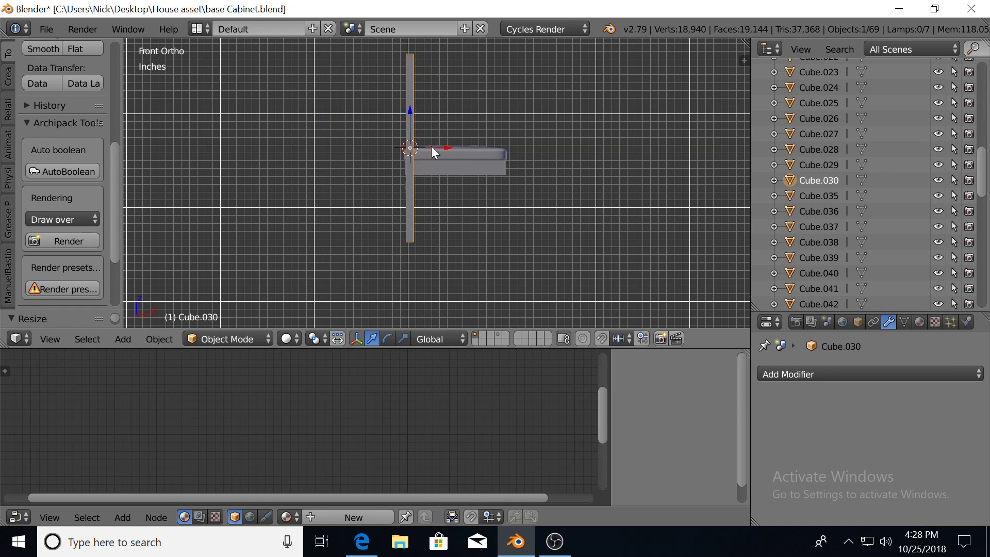
pyautogui.press('g')
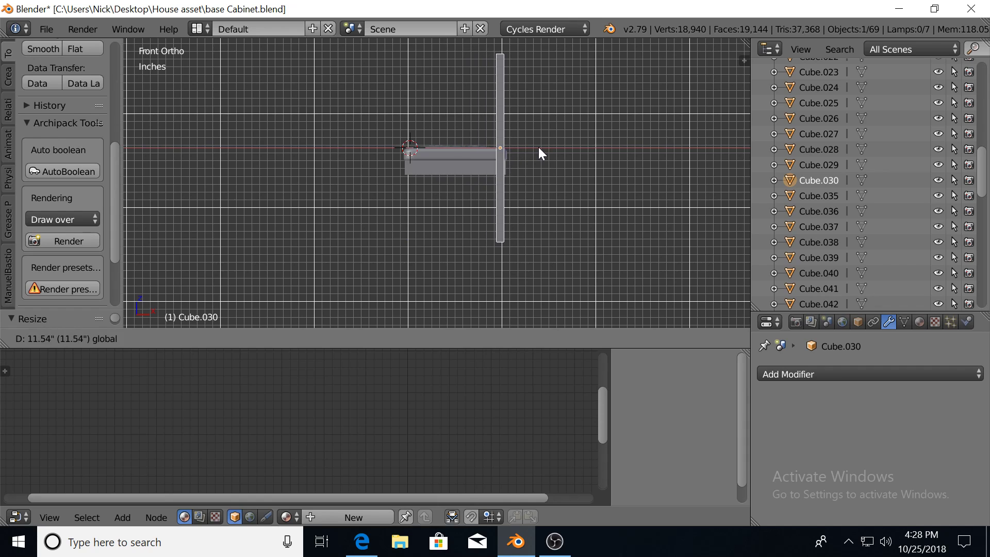
pyautogui.click(539, 147)
pyautogui.moveTo(450, 190); pyautogui.dragTo(497, 206, button='middle')
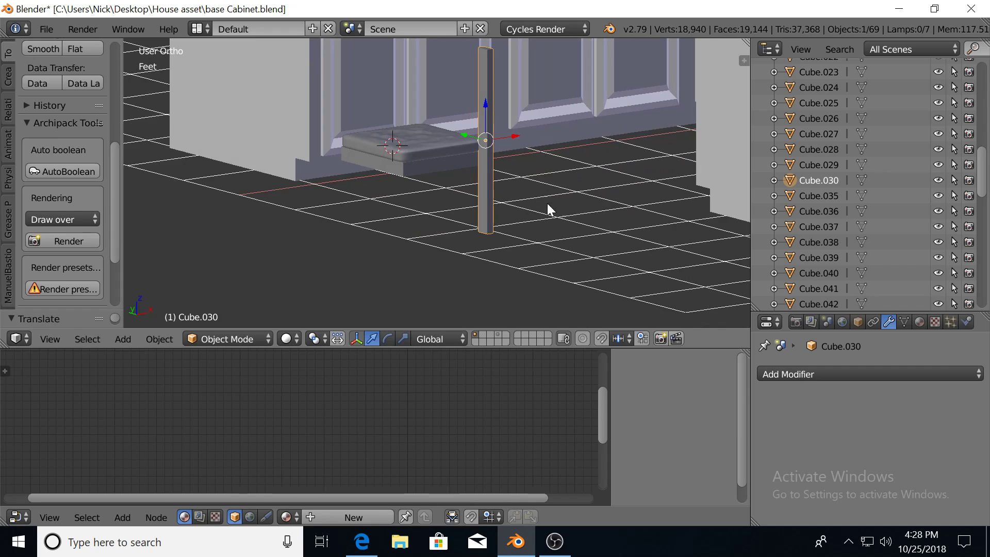
# Move the cushion and base slab together along X to the island's end.
pyautogui.scroll(-3, 522, 153)
pyautogui.scroll(-2, 518, 162)
pyautogui.scroll(-2, 537, 169)
pyautogui.press('KP_5')
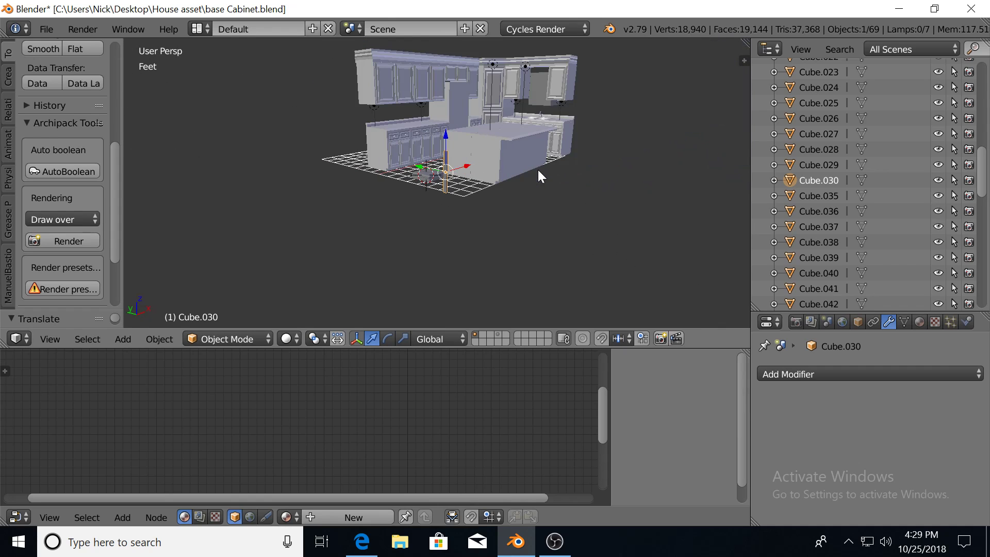
pyautogui.scroll(3, 537, 169)
pyautogui.scroll(2, 417, 196)
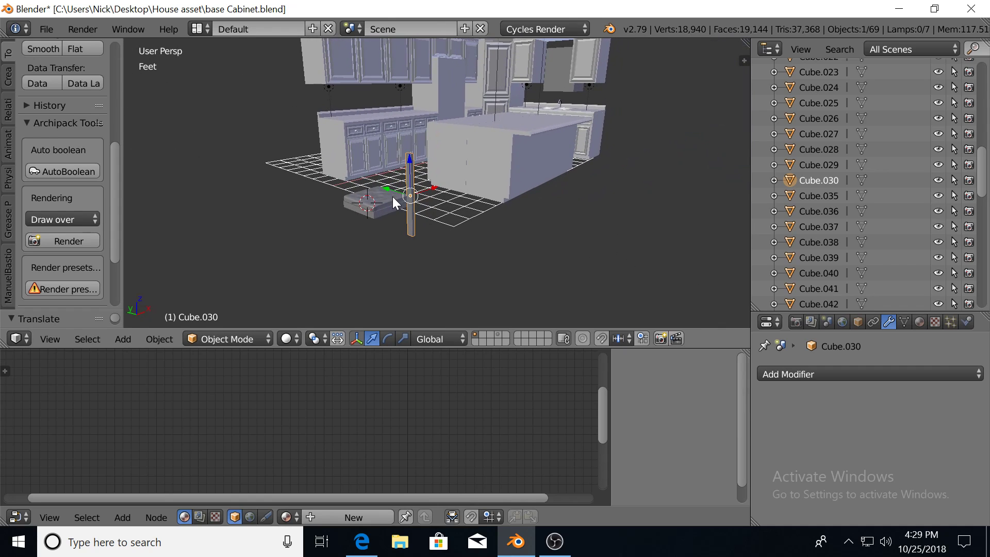
pyautogui.keyDown('shift'); pyautogui.rightClick(392, 196); pyautogui.keyUp('shift')
pyautogui.keyDown('shift'); pyautogui.rightClick(393, 209); pyautogui.keyUp('shift')
pyautogui.press('g')
pyautogui.press('x')
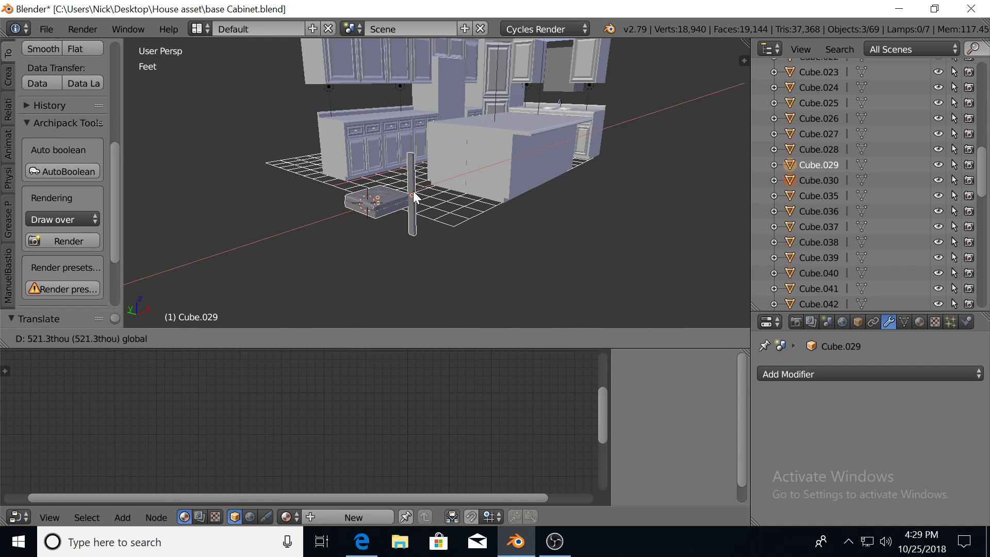
pyautogui.moveTo(413, 191); pyautogui.dragTo(604, 141)
pyautogui.click(608, 138)
# Frame the chair in an orthographic left side view and select the backrest board.
pyautogui.scroll(2, 515, 166)
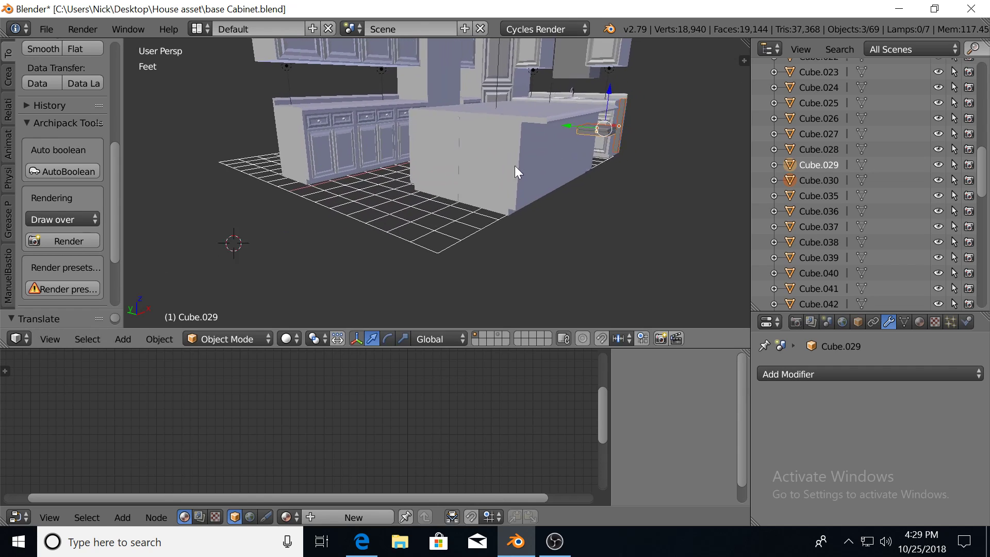
pyautogui.moveTo(515, 166)
pyautogui.mouseDown(button='middle')
pyautogui.moveTo(512, 255)
pyautogui.moveTo(293, 225)
pyautogui.moveTo(307, 221)
pyautogui.moveTo(296, 209)
pyautogui.moveTo(442, 229)
pyautogui.mouseUp(button='middle')
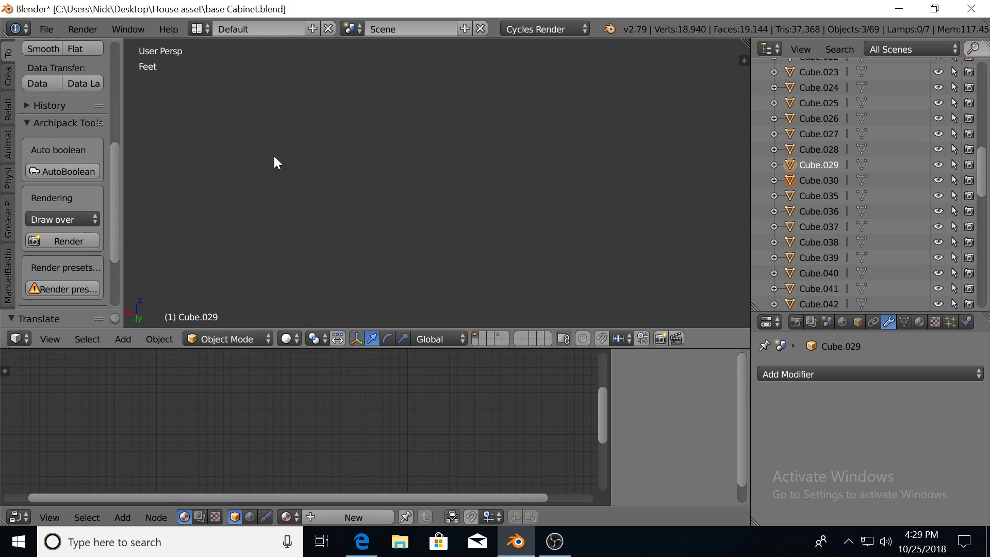
pyautogui.moveTo(274, 162)
pyautogui.mouseDown(button='middle')
pyautogui.moveTo(296, 142)
pyautogui.moveTo(747, 146)
pyautogui.moveTo(227, 150)
pyautogui.moveTo(562, 111)
pyautogui.moveTo(446, 79)
pyautogui.moveTo(546, 82)
pyautogui.mouseUp(button='middle')
pyautogui.press('KP_Decimal')
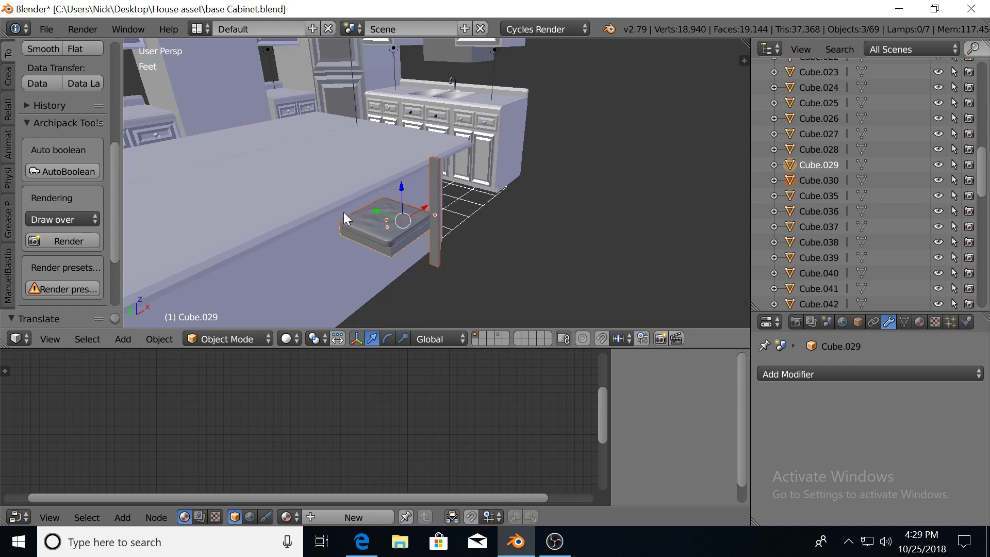
pyautogui.moveTo(343, 212)
pyautogui.mouseDown(button='middle')
pyautogui.moveTo(360, 221)
pyautogui.moveTo(437, 222)
pyautogui.moveTo(447, 209)
pyautogui.moveTo(416, 202)
pyautogui.moveTo(369, 214)
pyautogui.moveTo(397, 209)
pyautogui.mouseUp(button='middle')
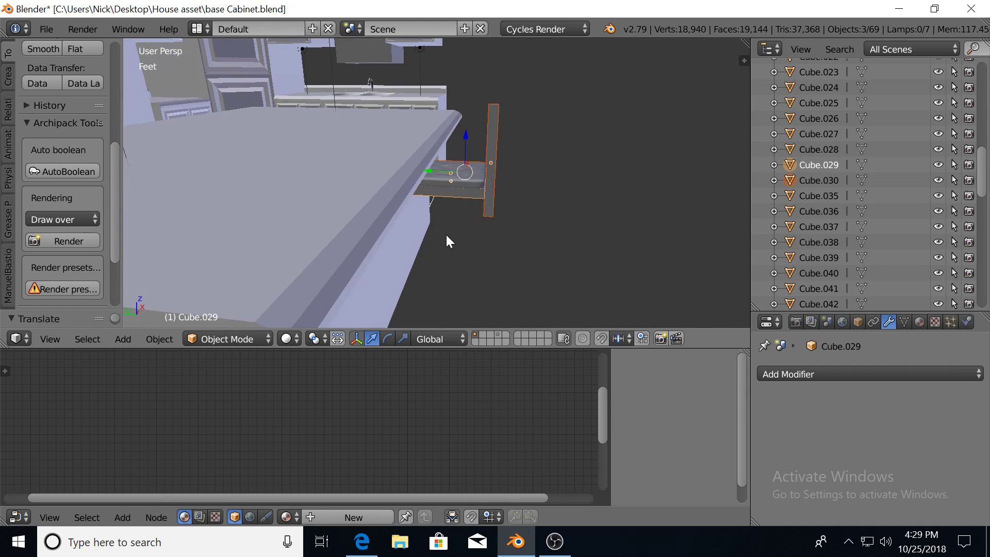
pyautogui.press('ctrl+KP_3')
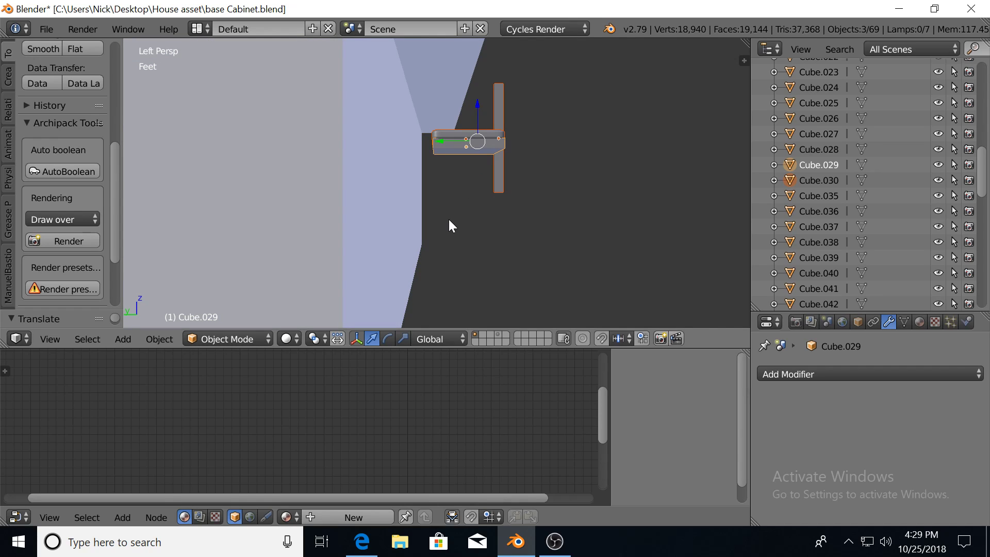
pyautogui.press('KP_5')
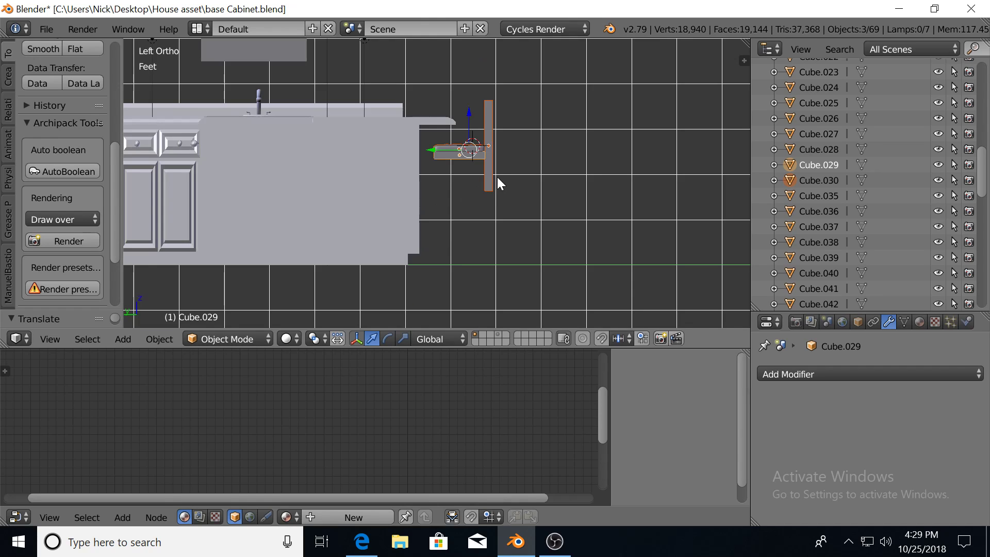
pyautogui.rightClick(491, 175)
# Extend the backrest board's bottom face straight down to the floor line.
pyautogui.press('Tab')
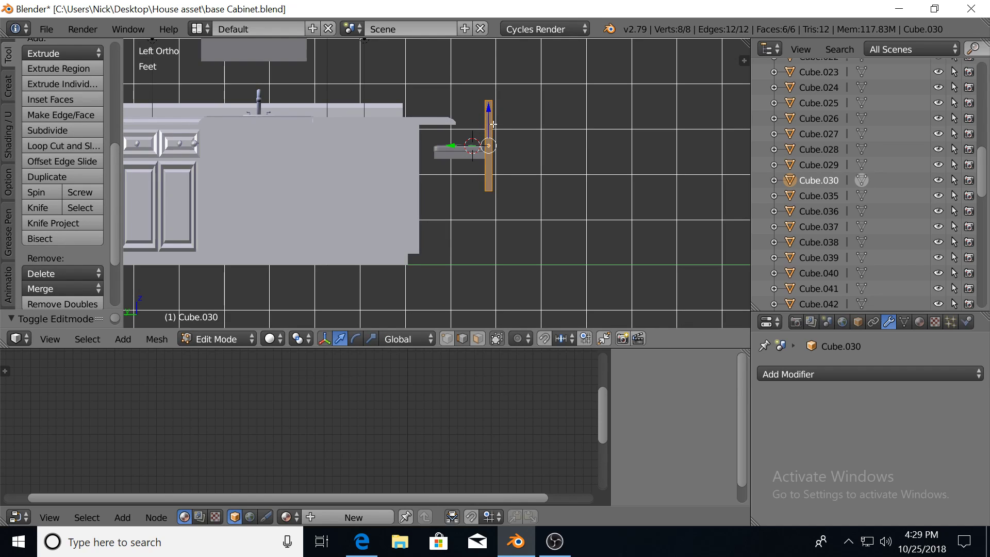
pyautogui.moveTo(487, 108); pyautogui.dragTo(487, 107)
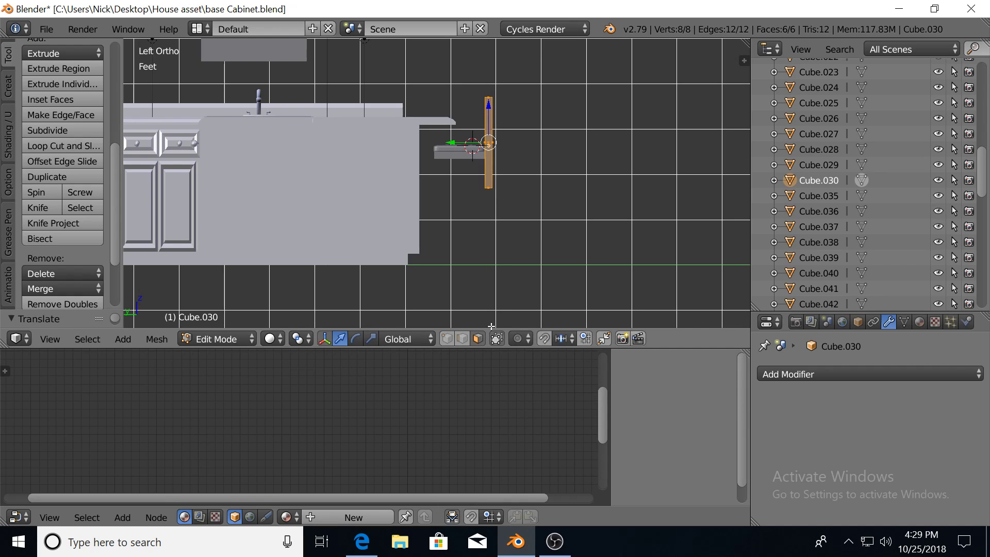
pyautogui.click(490, 184)
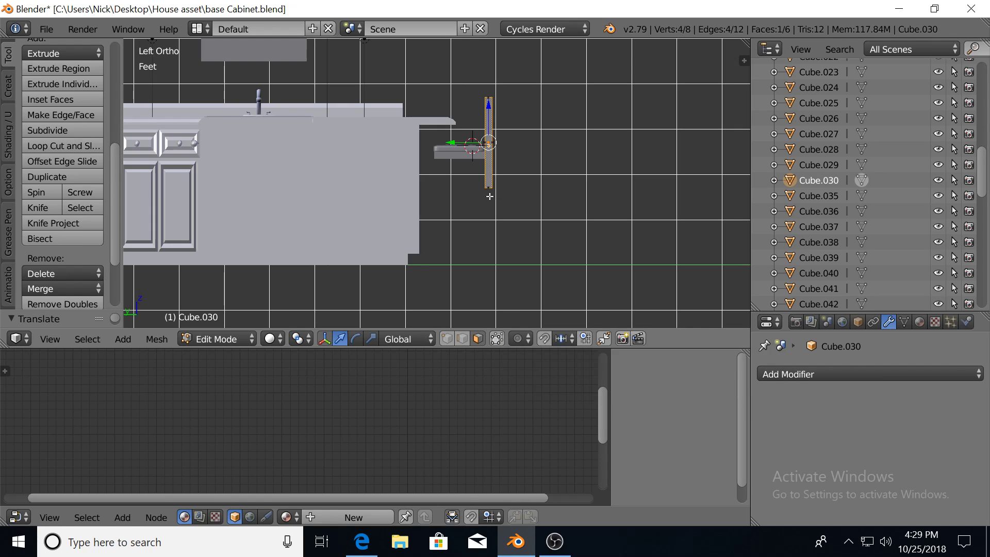
pyautogui.press('g')
pyautogui.press('z')
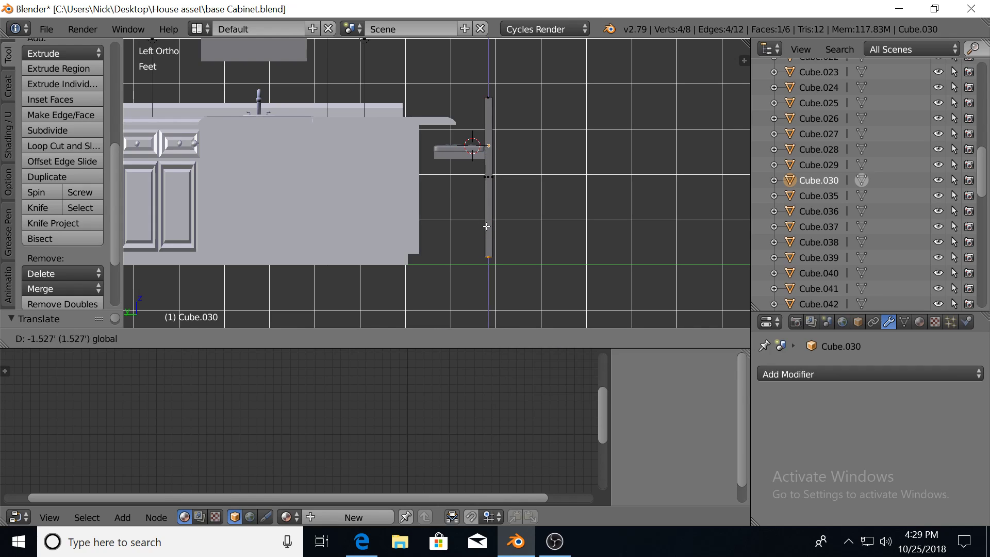
pyautogui.click(482, 222)
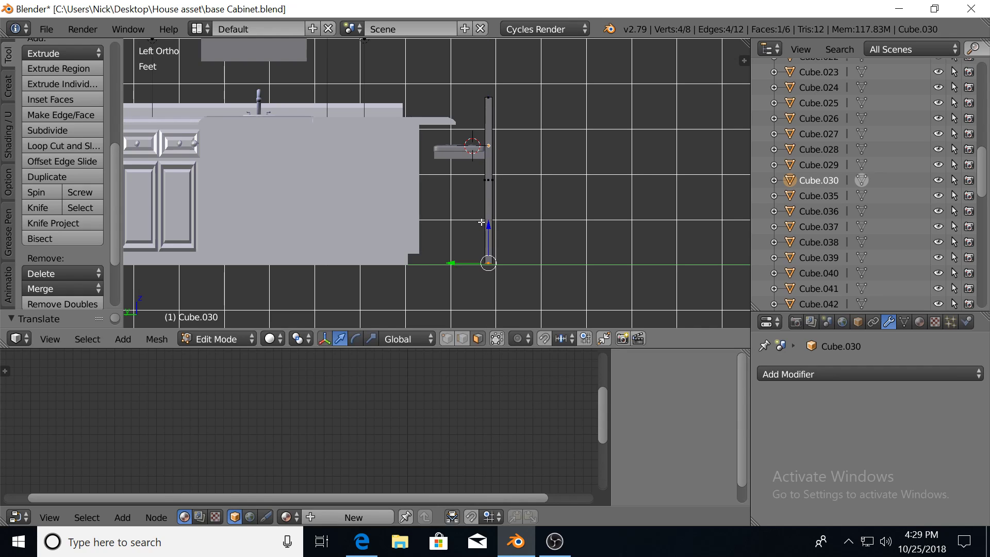
pyautogui.press('Tab')
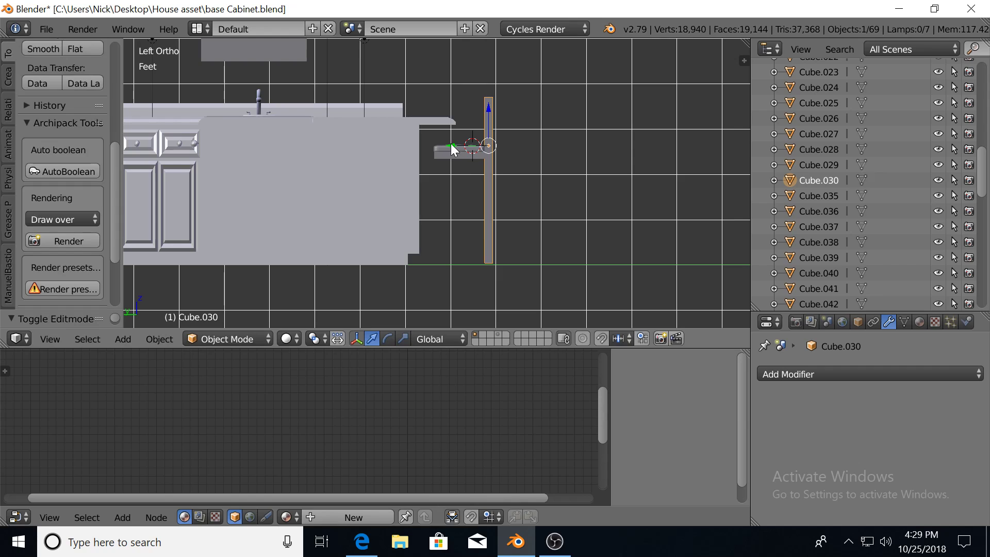
# Nudge the board back along Y and divide it with 5 horizontal loop cuts.
pyautogui.moveTo(450, 145); pyautogui.dragTo(462, 148)
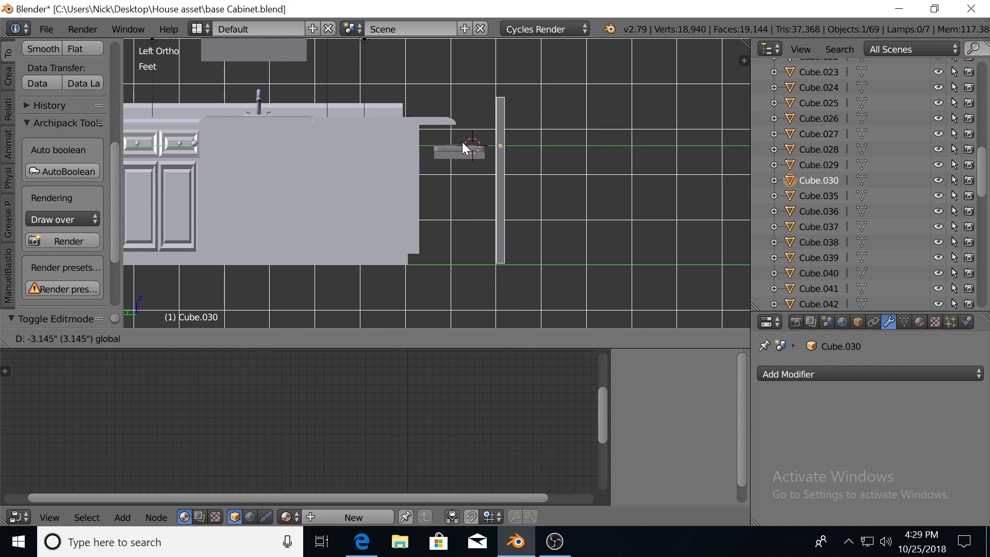
pyautogui.click(462, 148)
pyautogui.press('Tab')
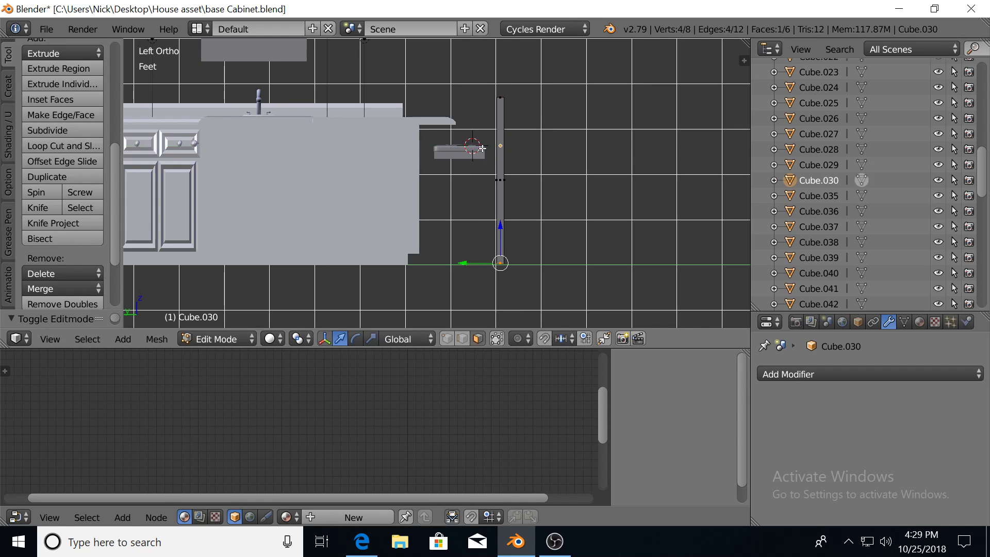
pyautogui.hotkey('ctrl', 'r')
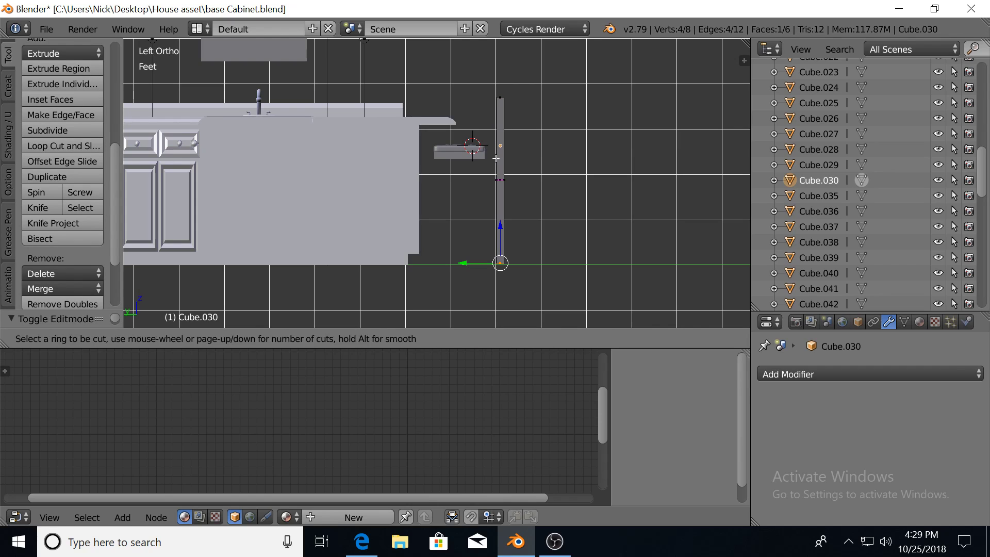
pyautogui.scroll(1, 496, 158)
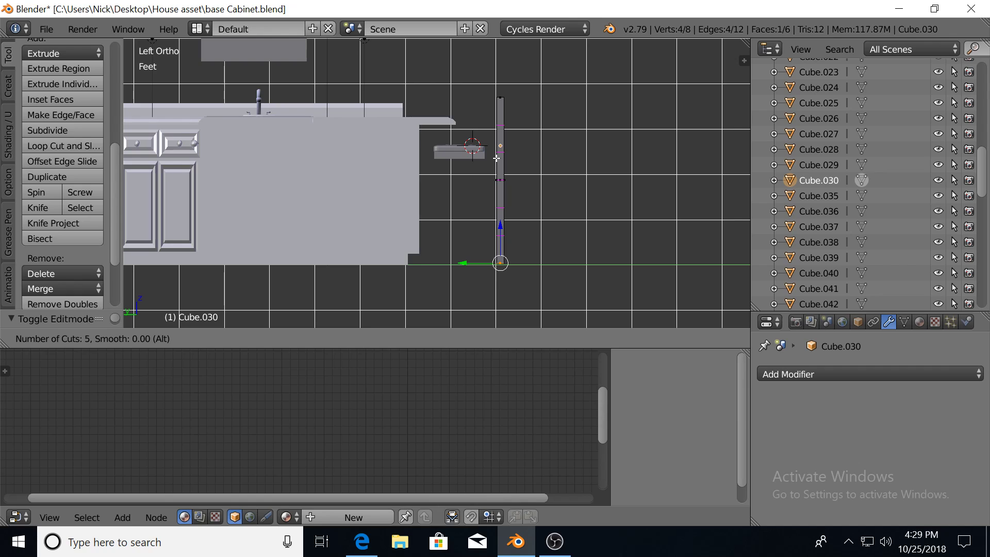
pyautogui.click(496, 158)
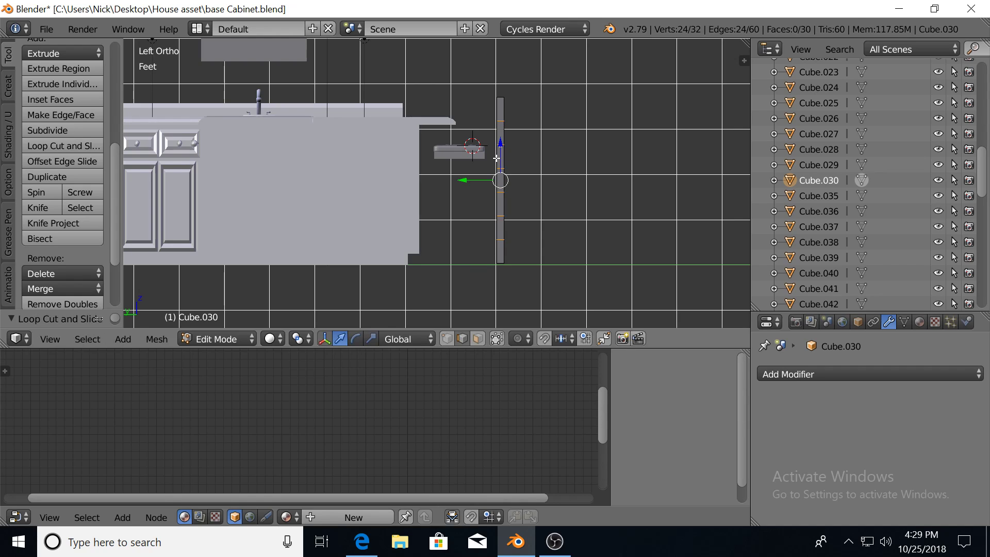
pyautogui.press('Tab')
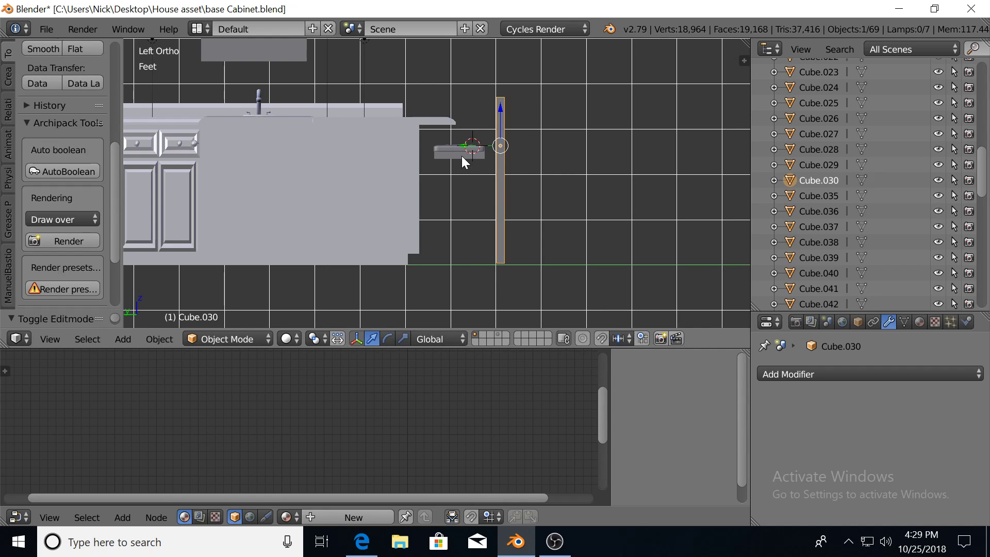
# Lower the chair cushion vertically to sit beside the middle of the backrest.
pyautogui.rightClick(461, 156)
pyautogui.press('g')
pyautogui.press('z')
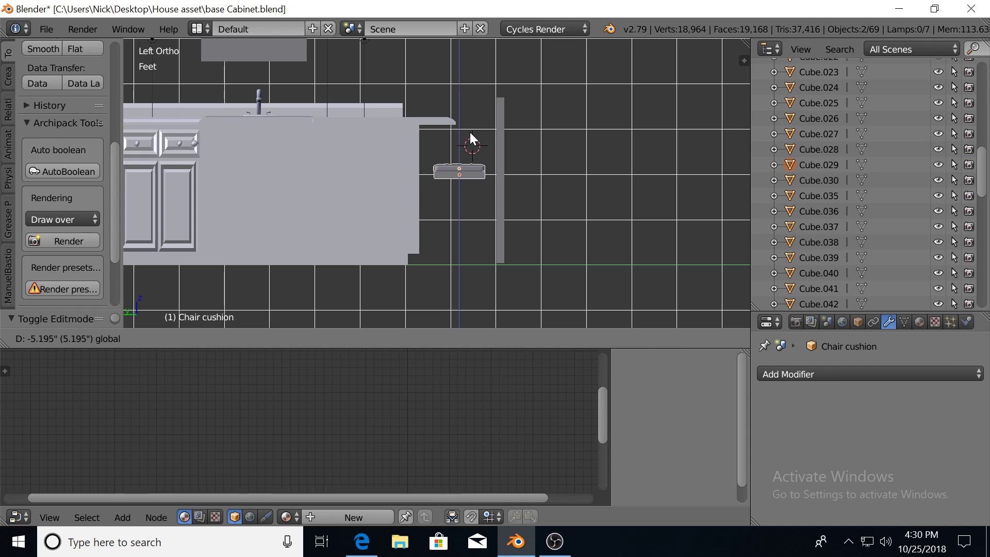
pyautogui.click(469, 133)
# Select a horizontal edge loop on the backrest board and enable Smooth proportional editing.
pyautogui.rightClick(499, 171)
pyautogui.press('Tab')
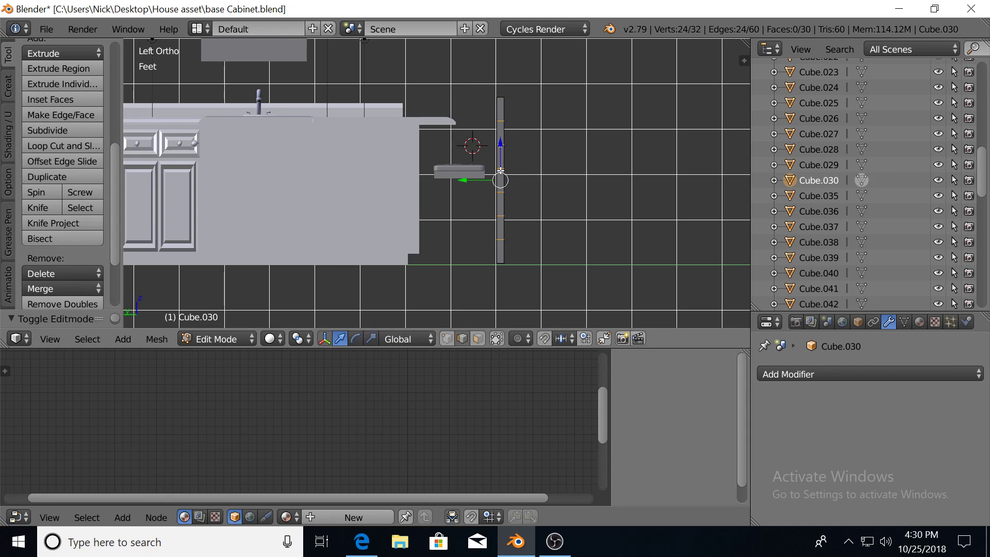
pyautogui.scroll(1, 530, 183)
pyautogui.keyDown('ctrl'); pyautogui.scroll(-2, 528, 184); pyautogui.keyUp('ctrl')
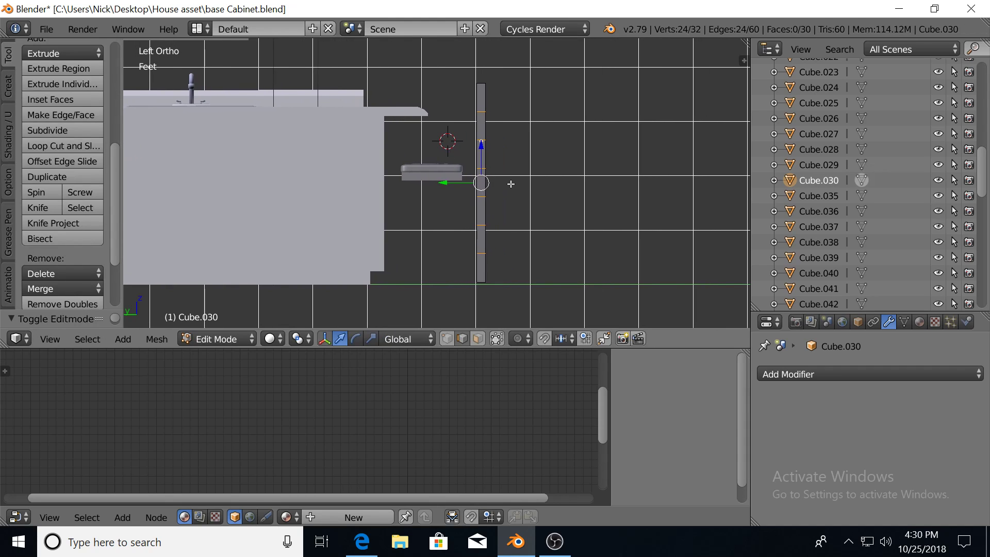
pyautogui.click(463, 339)
pyautogui.keyDown('alt'); pyautogui.rightClick(481, 169); pyautogui.keyUp('alt')
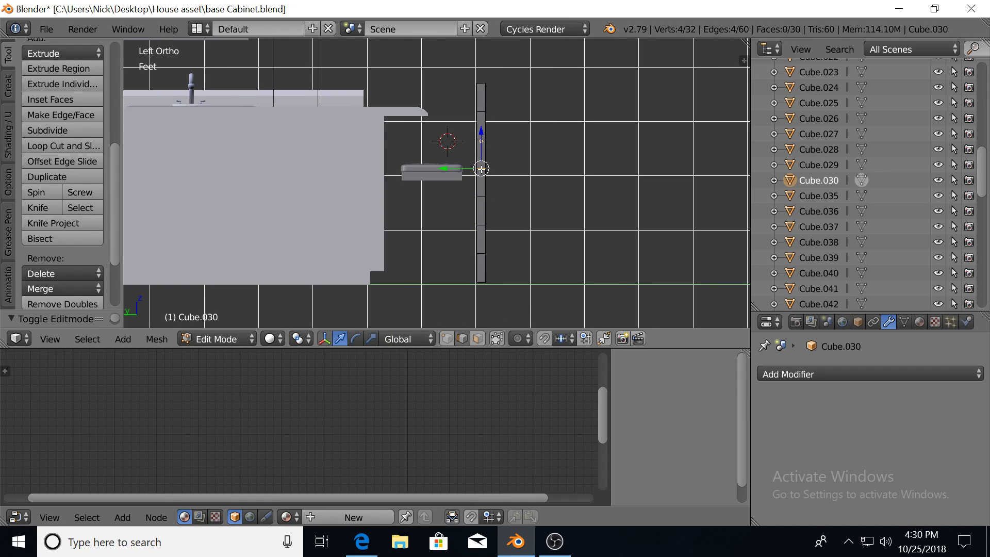
pyautogui.moveTo(467, 204)
pyautogui.mouseDown(button='middle')
pyautogui.moveTo(484, 213)
pyautogui.moveTo(497, 319)
pyautogui.mouseUp(button='middle')
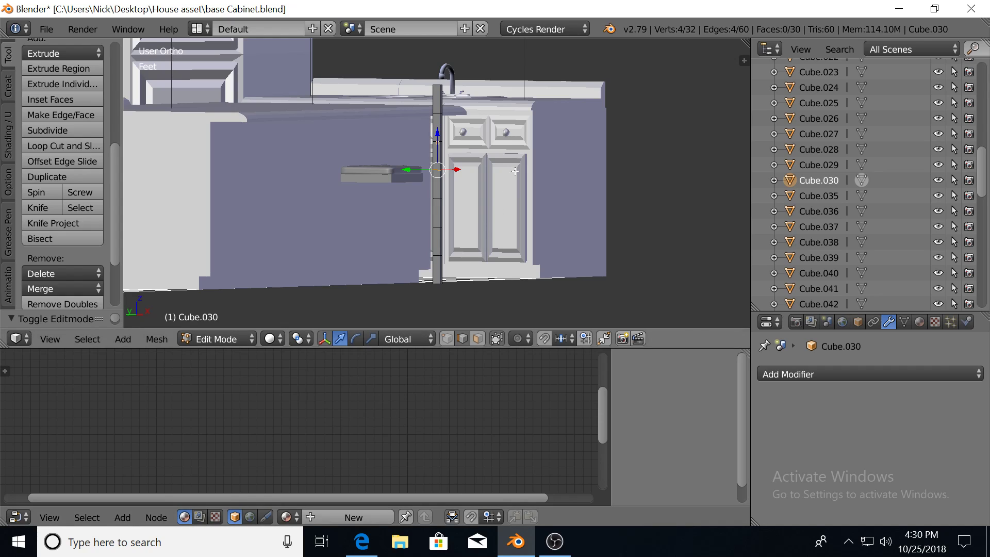
pyautogui.press('ctrl+KP_3')
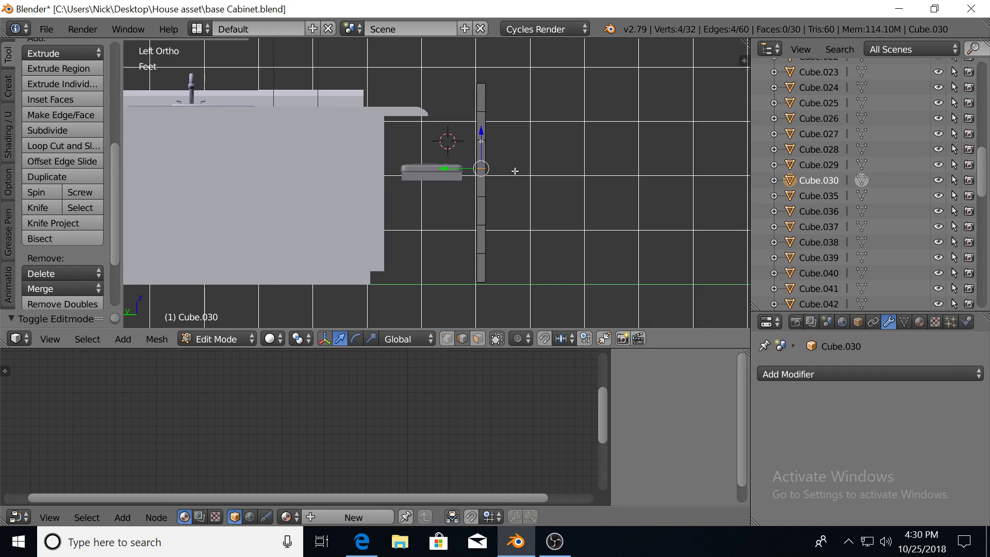
pyautogui.press('o')
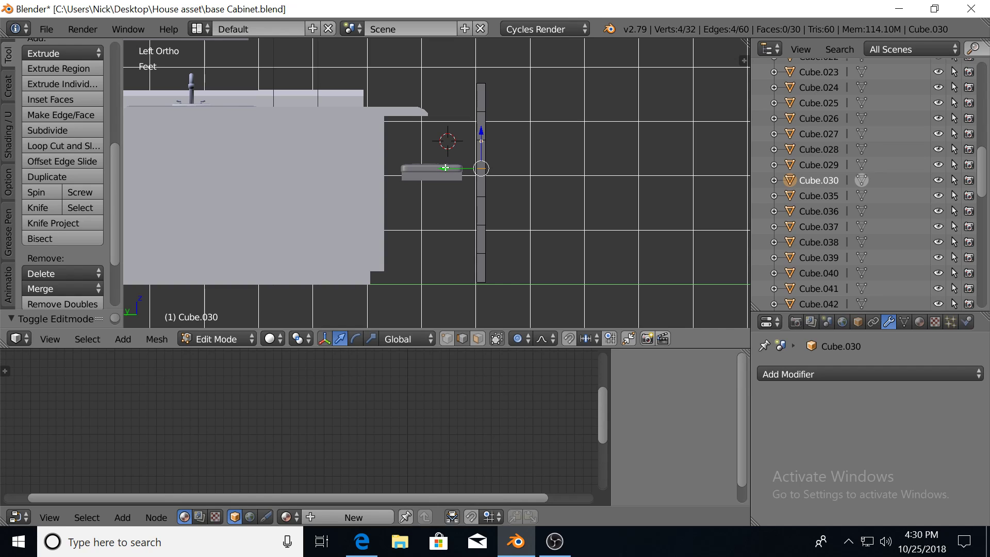
# Move Cube.030's selected edge loop toward the cushion with proportional falloff, bowing the backrest.
pyautogui.press('g')
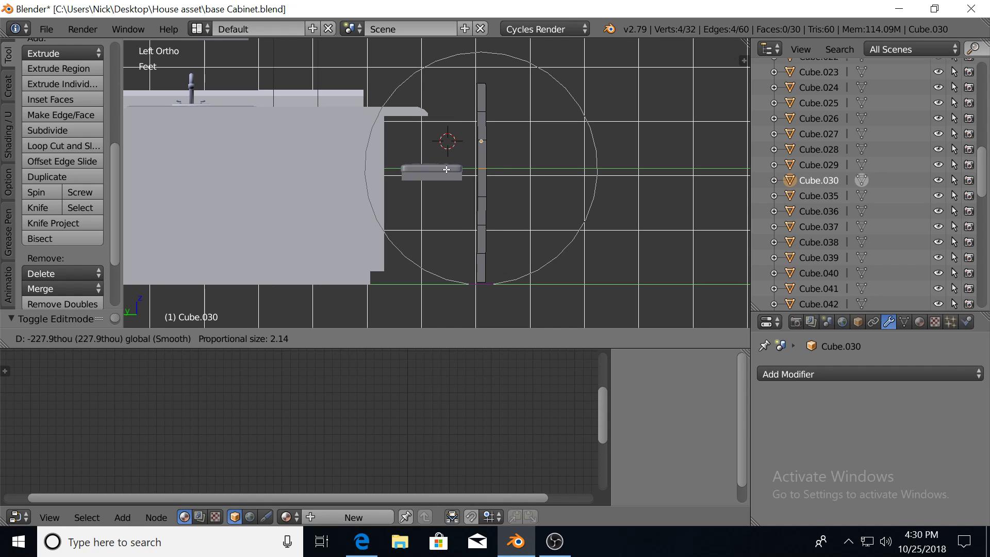
pyautogui.scroll(1, 447, 169)
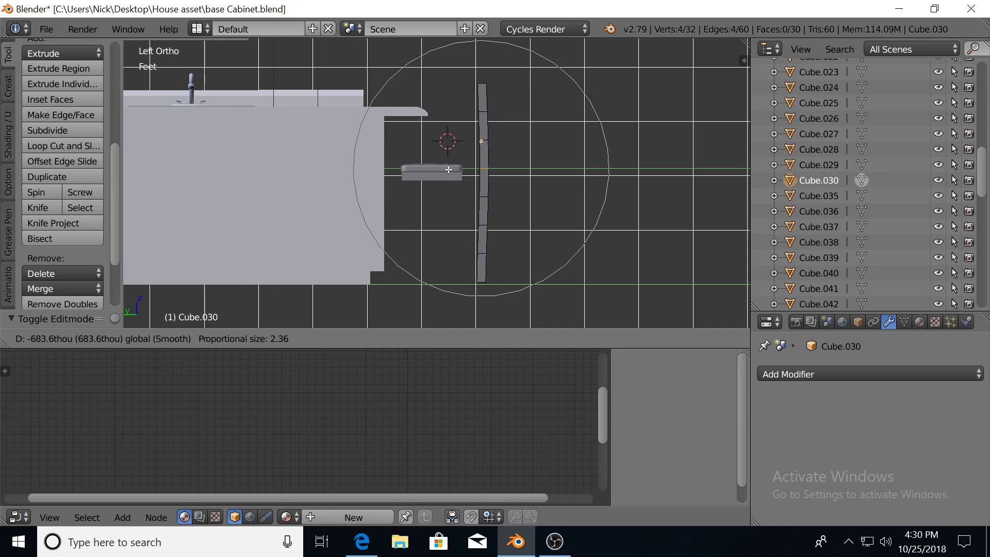
pyautogui.scroll(1, 448, 168)
pyautogui.scroll(4, 448, 168)
pyautogui.scroll(3, 453, 169)
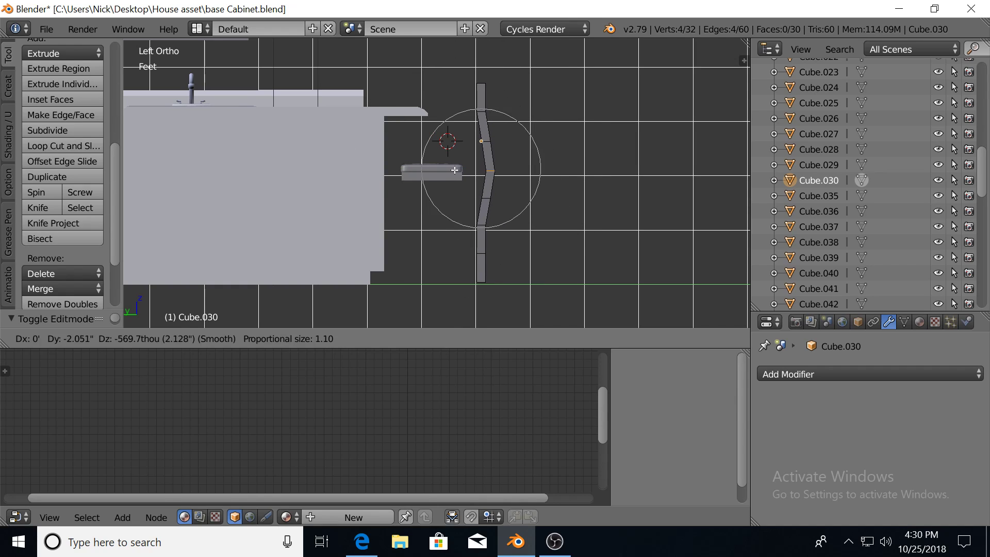
pyautogui.scroll(2, 454, 170)
pyautogui.scroll(2, 453, 169)
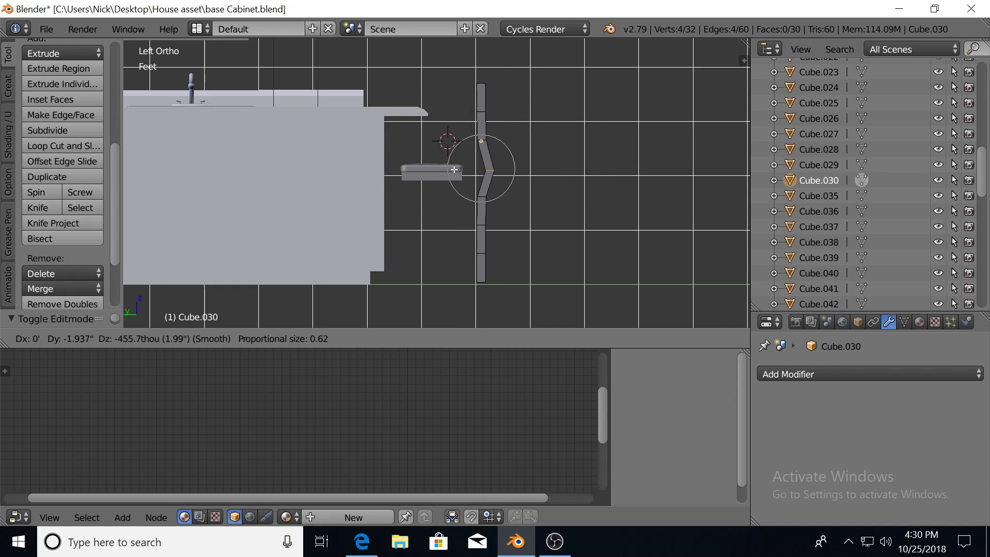
pyautogui.scroll(-3, 450, 170)
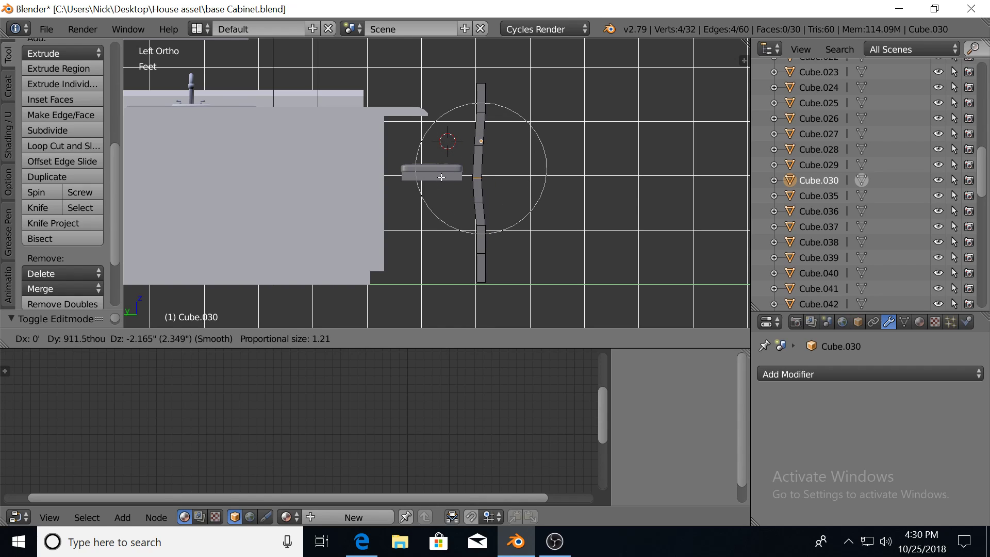
pyautogui.scroll(-3, 443, 174)
pyautogui.scroll(5, 440, 177)
pyautogui.scroll(3, 441, 178)
pyautogui.scroll(4, 444, 178)
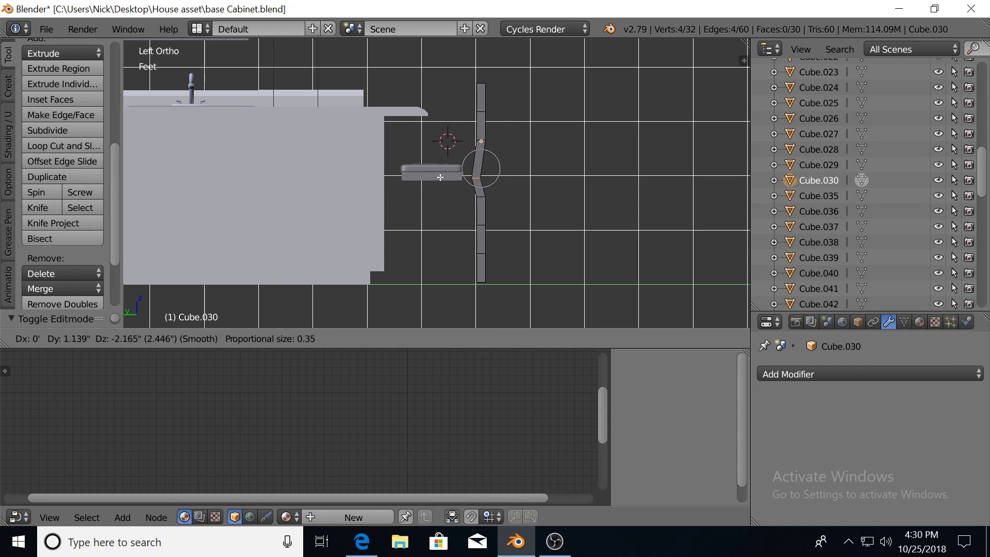
pyautogui.scroll(2, 445, 179)
pyautogui.scroll(1, 448, 179)
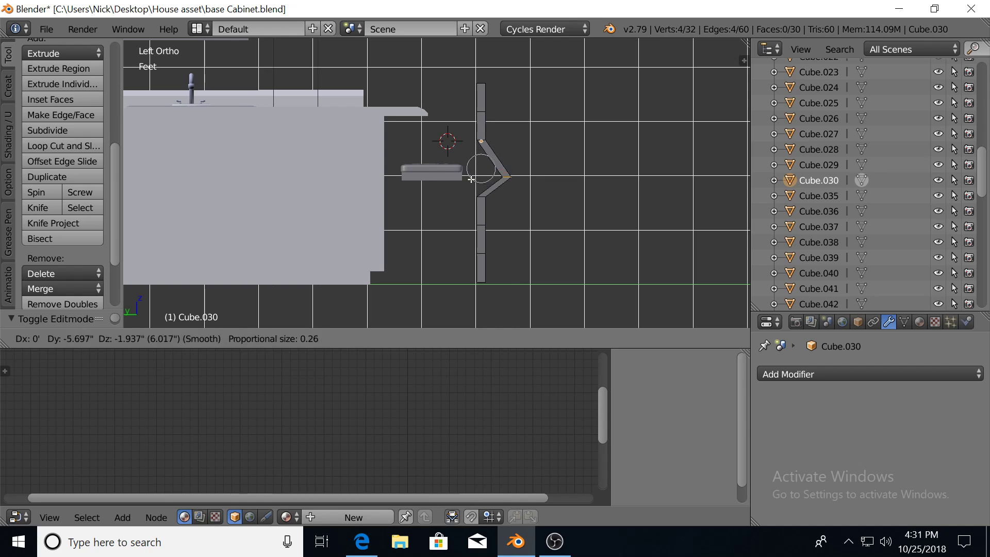
pyautogui.scroll(-3, 454, 169)
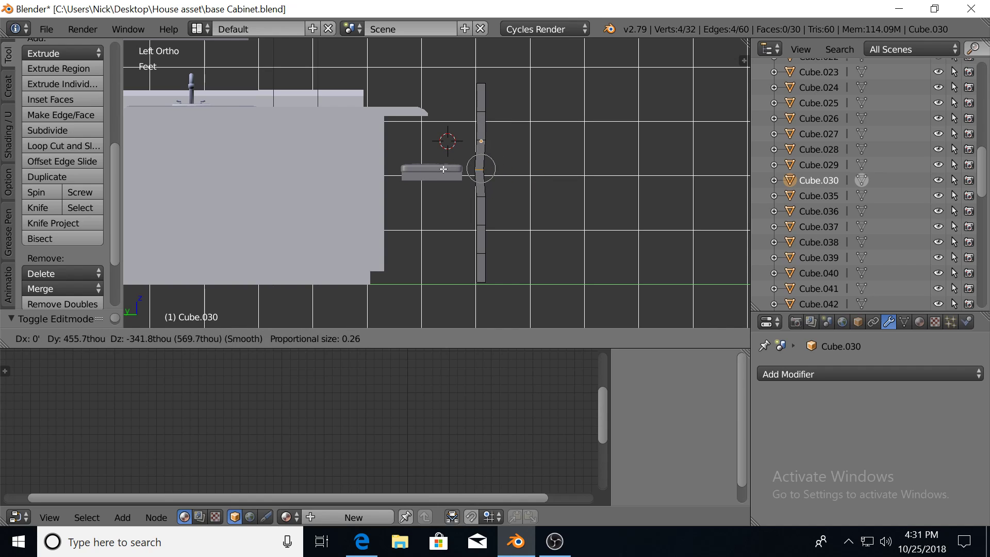
pyautogui.scroll(-2, 446, 170)
pyautogui.scroll(-2, 445, 170)
pyautogui.scroll(-2, 443, 171)
pyautogui.scroll(-2, 443, 171)
pyautogui.scroll(-4, 445, 170)
pyautogui.scroll(-2, 443, 171)
pyautogui.scroll(-3, 443, 170)
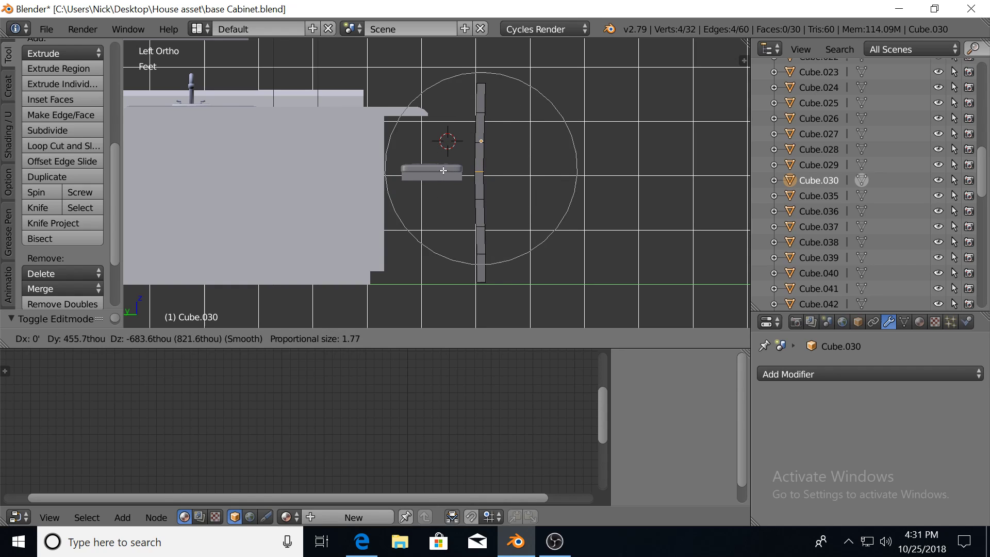
pyautogui.scroll(-2, 444, 171)
pyautogui.scroll(-1, 446, 170)
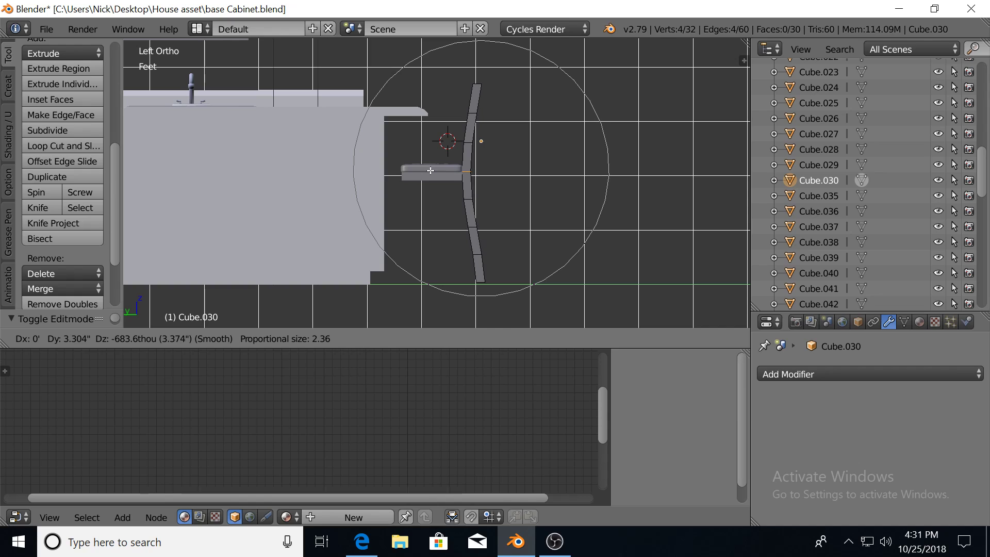
pyautogui.click(429, 170)
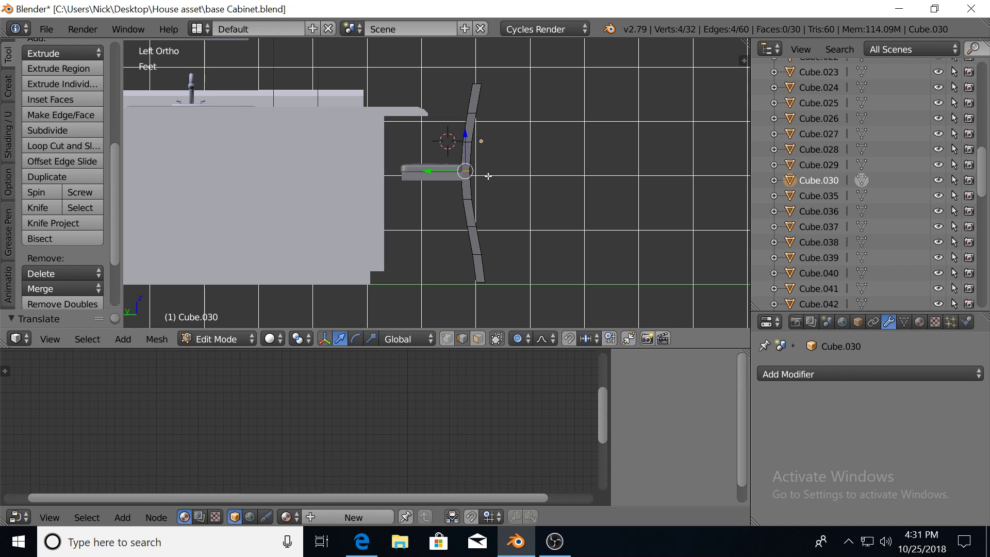
# Remove the stray duplicated vertices from the curved post mesh.
pyautogui.moveTo(488, 175); pyautogui.dragTo(424, 227, button='middle')
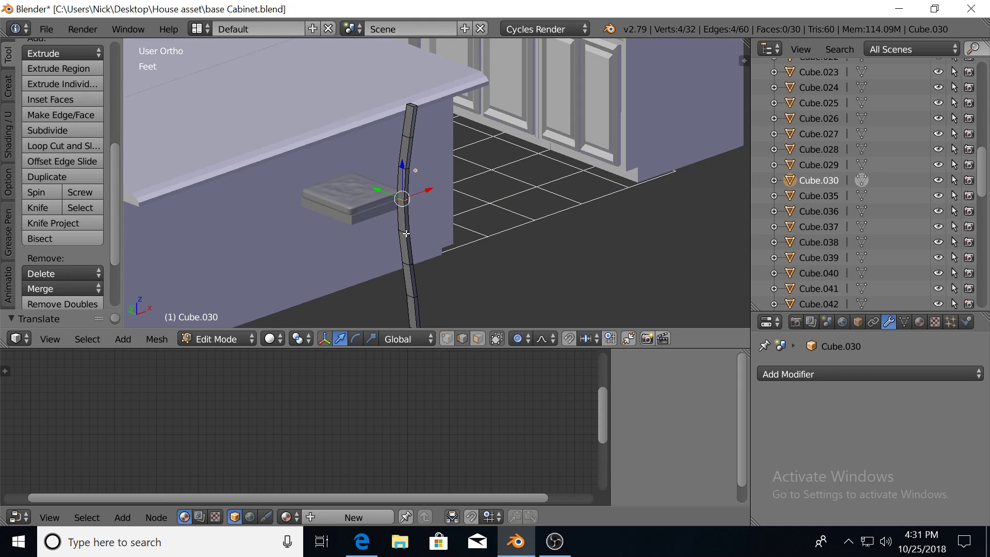
pyautogui.hotkey('shift', 'd')
pyautogui.rightClick(406, 233)
pyautogui.press('g')
pyautogui.press('x')
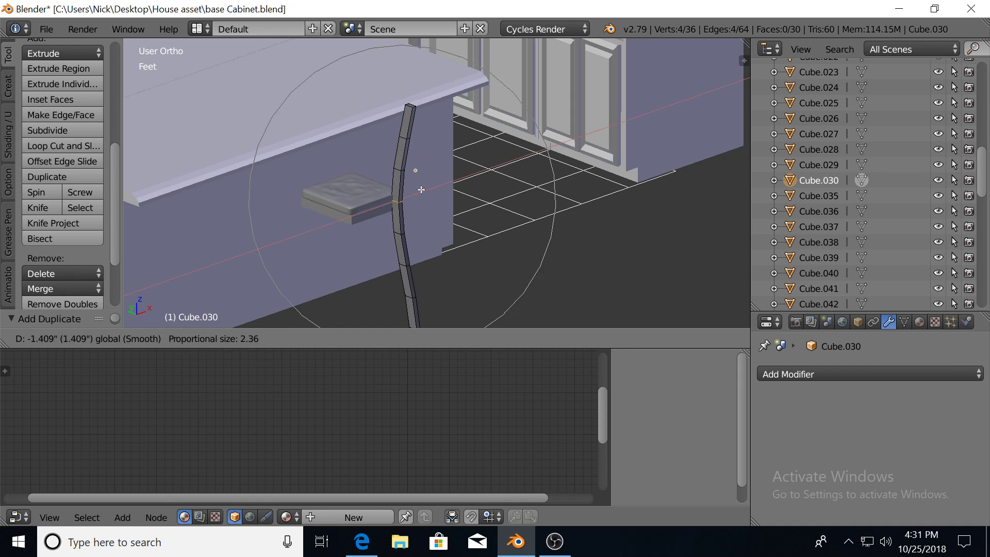
pyautogui.rightClick(419, 190)
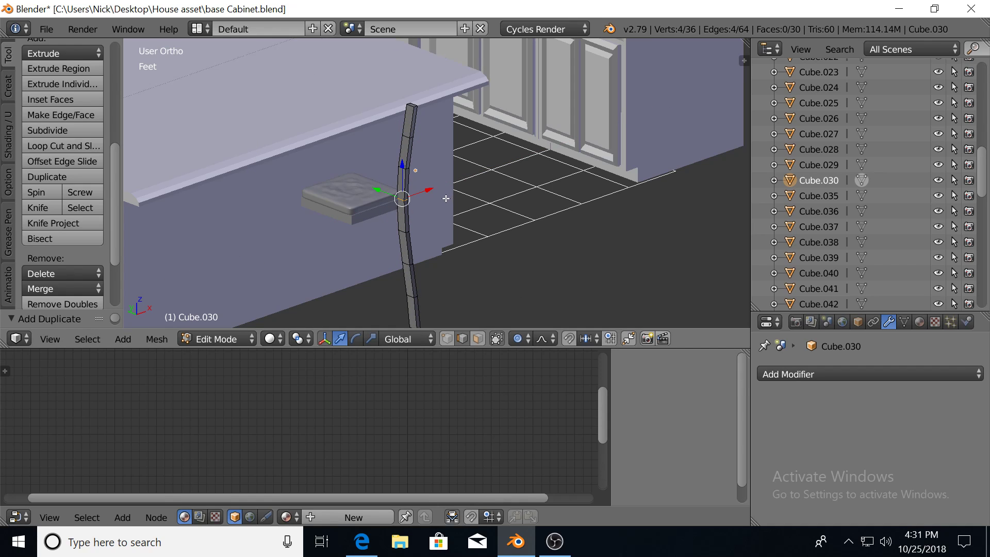
pyautogui.moveTo(429, 190); pyautogui.dragTo(459, 183)
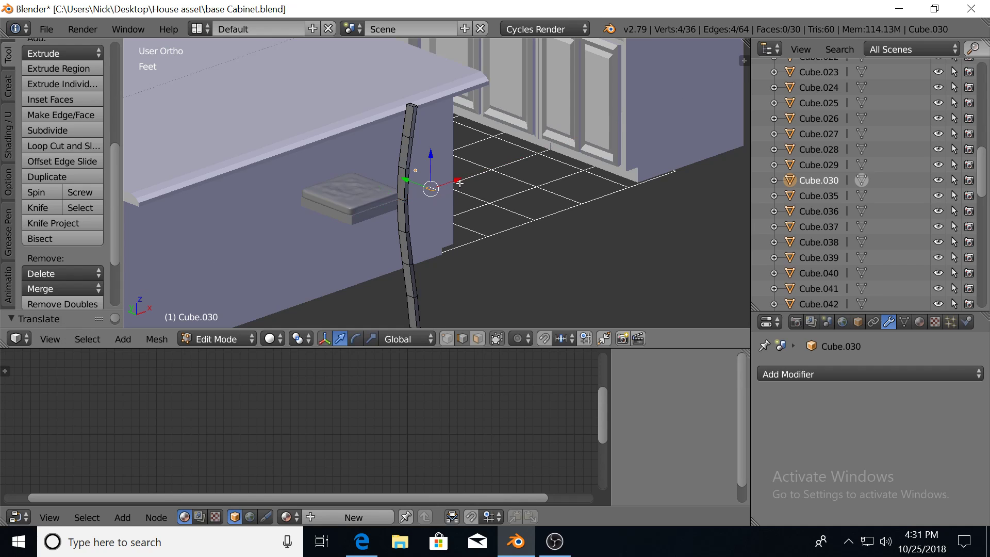
pyautogui.press('x')
pyautogui.click(441, 80)
# Copy the curved post along X to the seat's other side.
pyautogui.press('Tab')
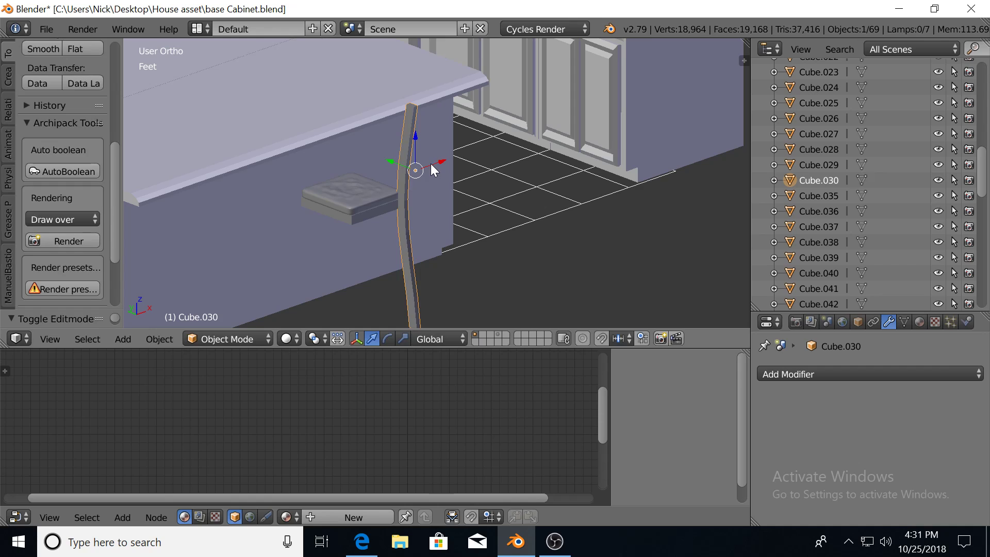
pyautogui.hotkey('shift', 'd')
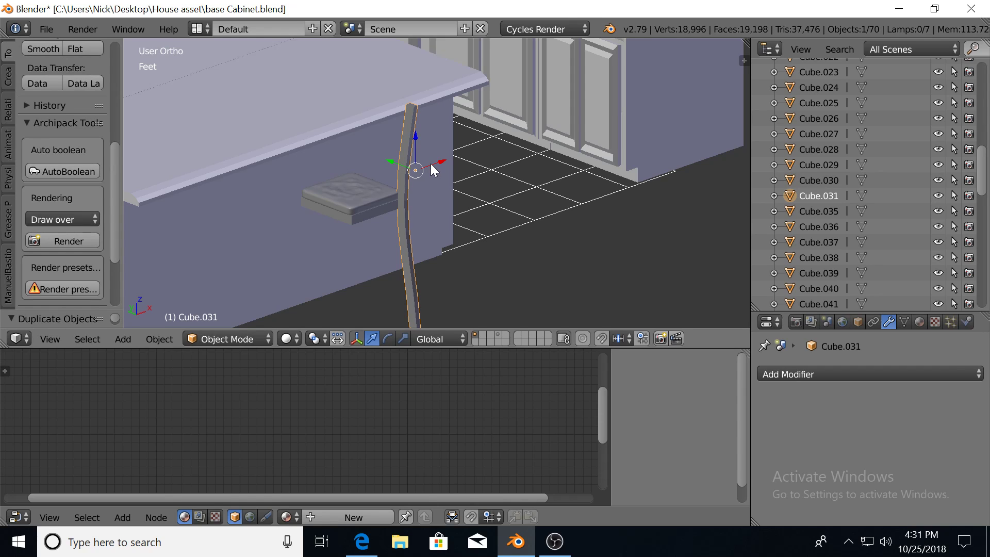
pyautogui.press('x')
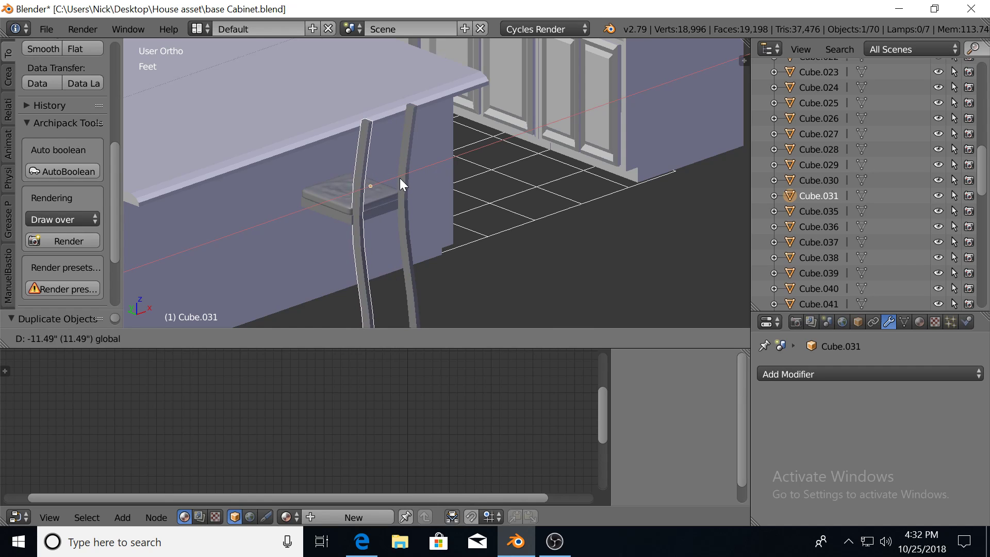
pyautogui.click(400, 177)
pyautogui.moveTo(400, 178)
pyautogui.mouseDown(button='middle')
pyautogui.moveTo(363, 217)
pyautogui.moveTo(392, 229)
pyautogui.mouseUp(button='middle')
pyautogui.scroll(2, 435, 244)
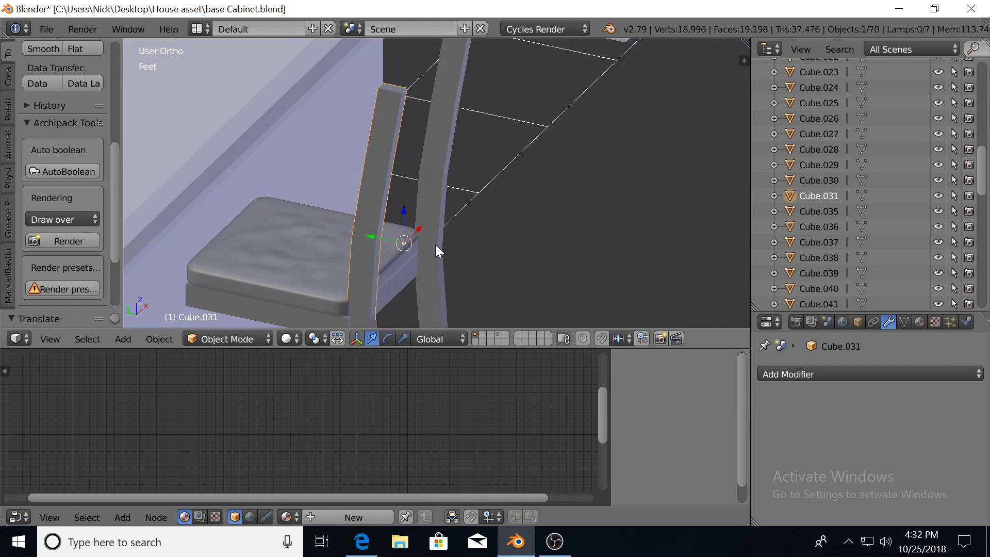
pyautogui.scroll(1, 424, 216)
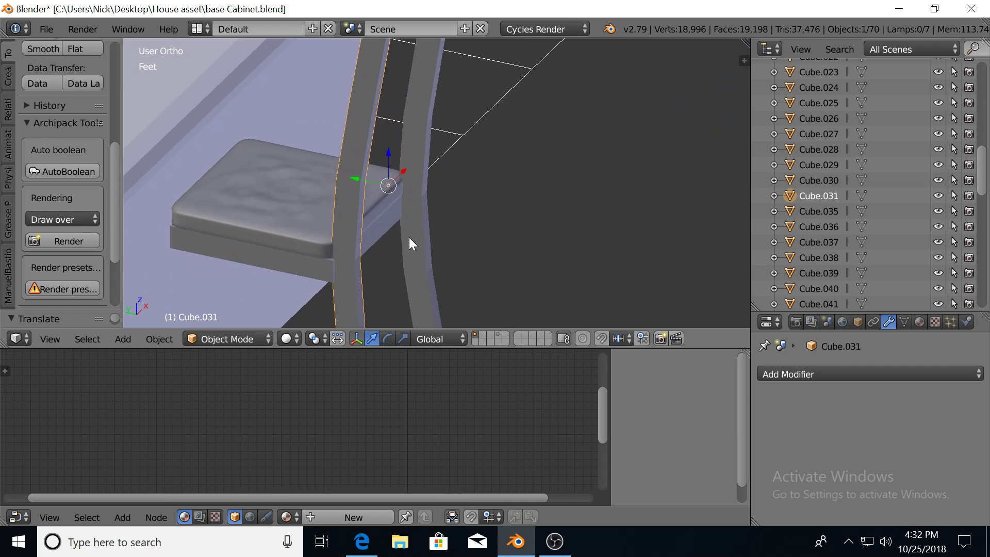
# Move both posts together along Y so they line up beside the seat.
pyautogui.keyDown('shift'); pyautogui.rightClick(410, 237); pyautogui.keyUp('shift')
pyautogui.press('g')
pyautogui.press('y')
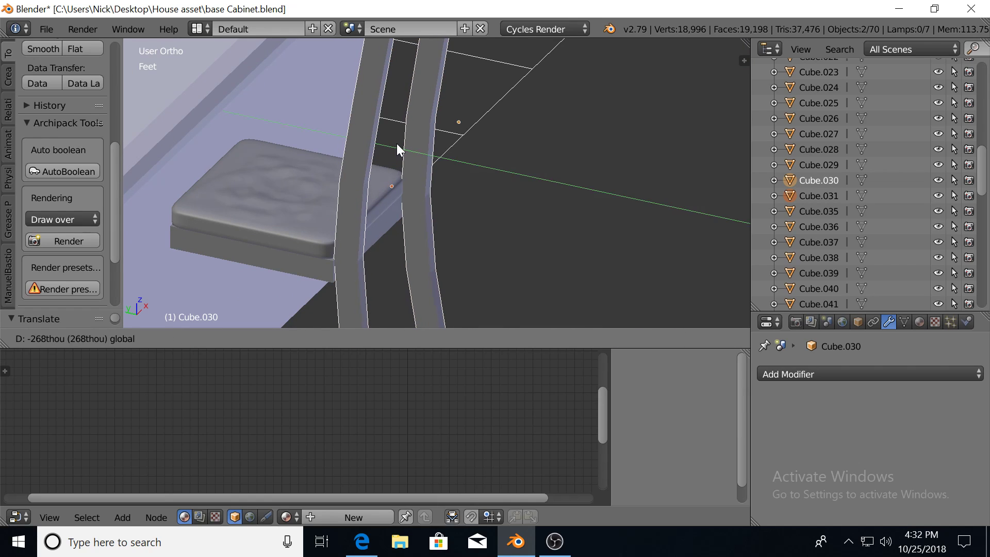
pyautogui.click(397, 144)
pyautogui.moveTo(382, 171)
pyautogui.mouseDown(button='middle')
pyautogui.moveTo(366, 205)
pyautogui.moveTo(447, 248)
pyautogui.moveTo(379, 176)
pyautogui.moveTo(423, 149)
pyautogui.moveTo(408, 192)
pyautogui.moveTo(412, 166)
pyautogui.moveTo(425, 163)
pyautogui.moveTo(357, 197)
pyautogui.mouseUp(button='middle')
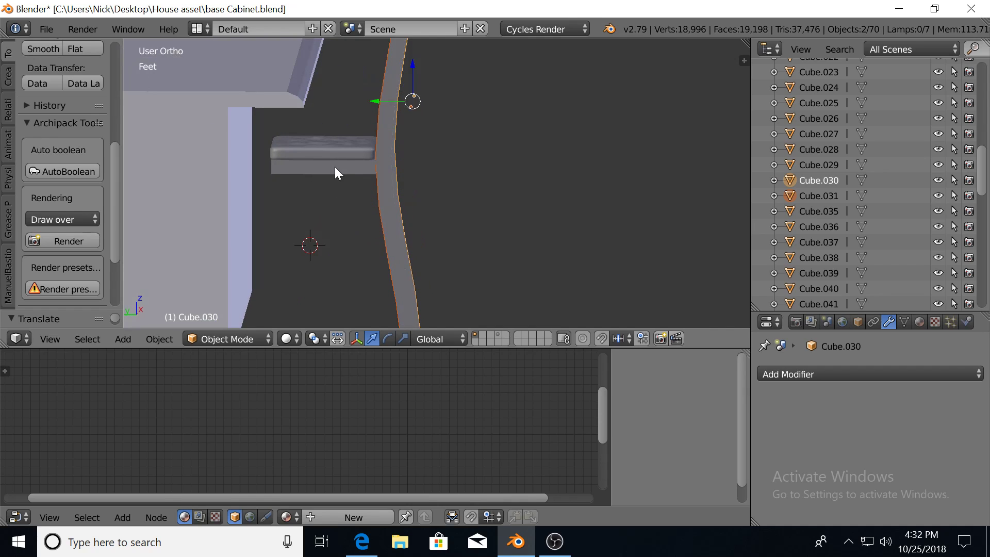
# Snap the 3D cursor to the post and add a shrunken cube there.
pyautogui.hotkey('shift', 's')
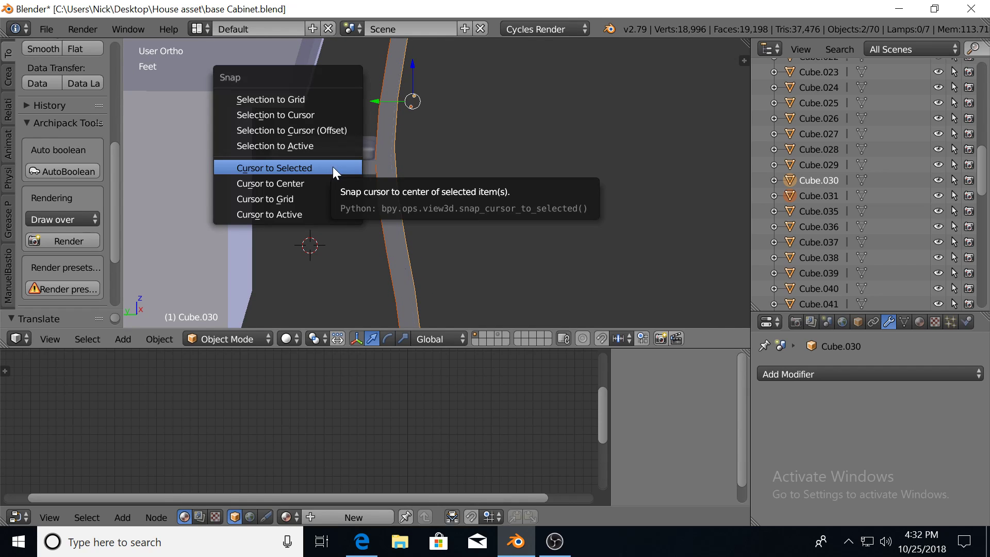
pyautogui.click(332, 166)
pyautogui.hotkey('shift', 'a')
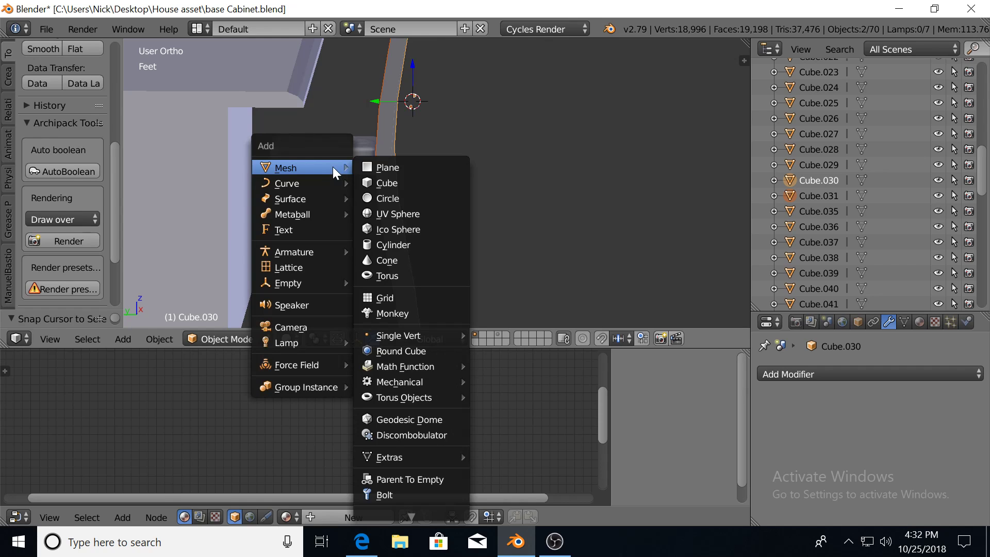
pyautogui.rightClick(388, 139)
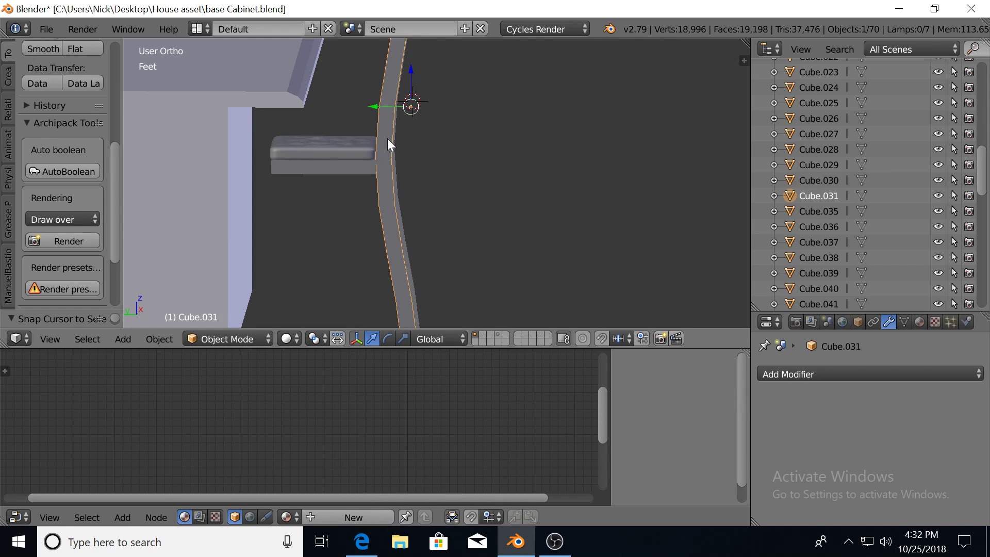
pyautogui.hotkey('shift', 'a')
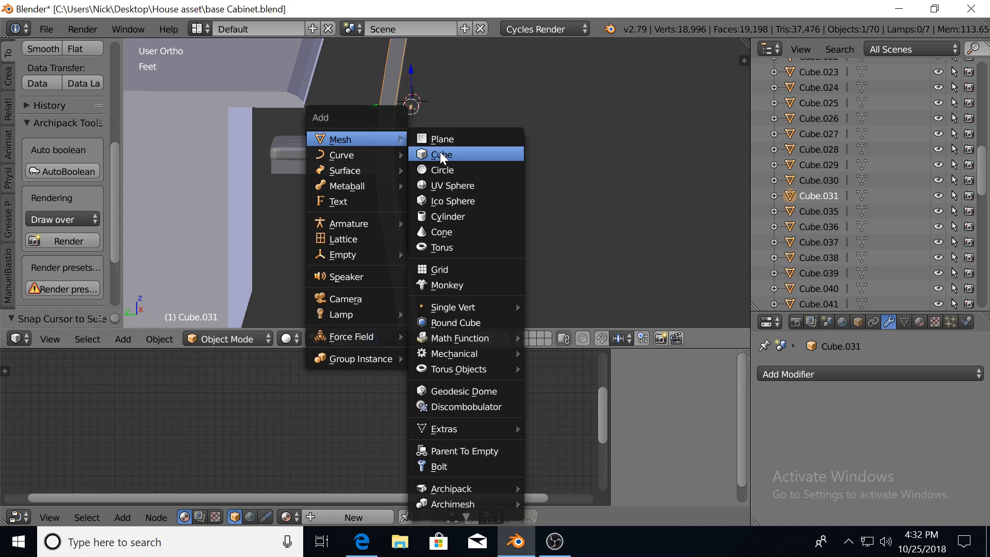
pyautogui.click(441, 152)
pyautogui.press('s')
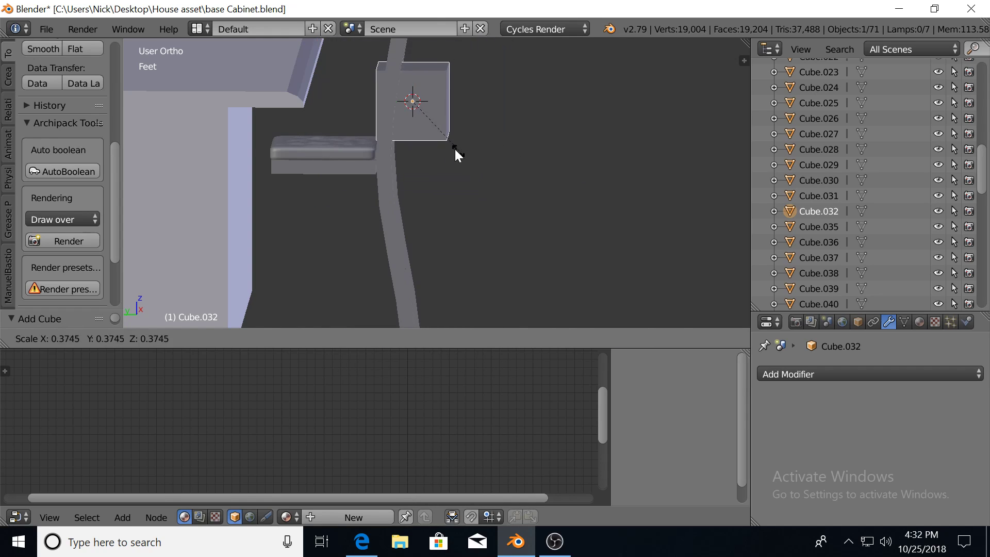
pyautogui.click(420, 132)
# Halve the cube and slide it under the seat's far corner.
pyautogui.moveTo(379, 98)
pyautogui.mouseDown()
pyautogui.moveTo(358, 98)
pyautogui.moveTo(385, 116)
pyautogui.moveTo(387, 137)
pyautogui.mouseUp()
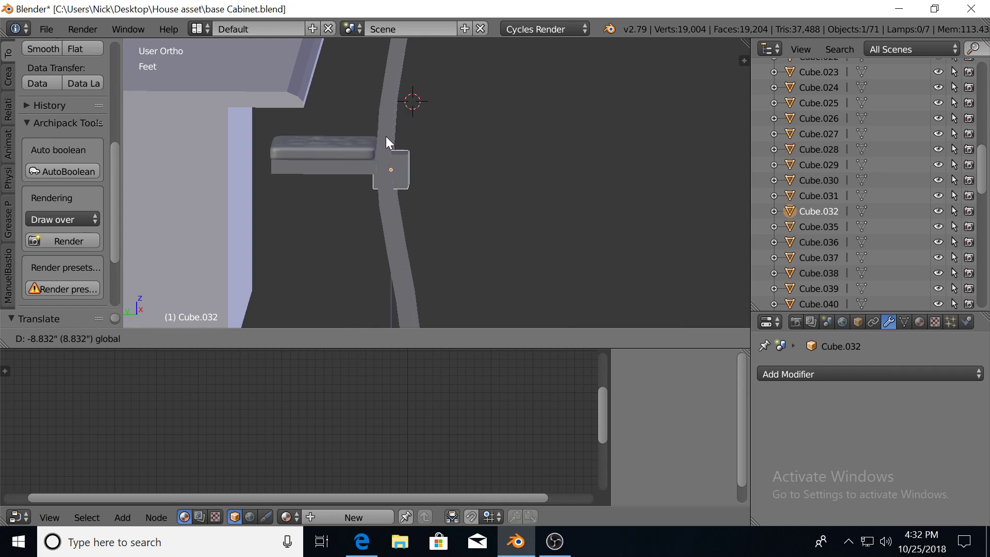
pyautogui.click(385, 144)
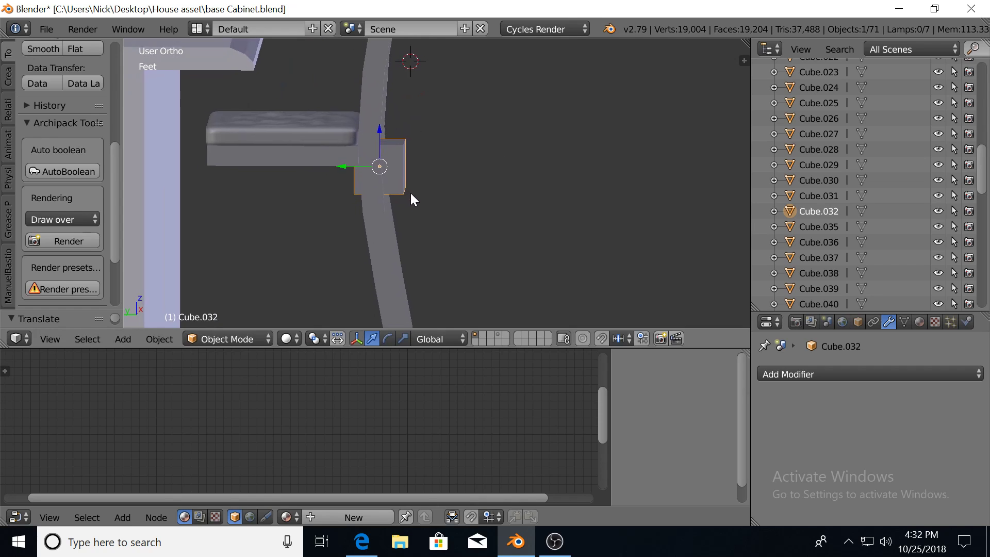
pyautogui.scroll(2, 410, 193)
pyautogui.moveTo(381, 146); pyautogui.dragTo(374, 145)
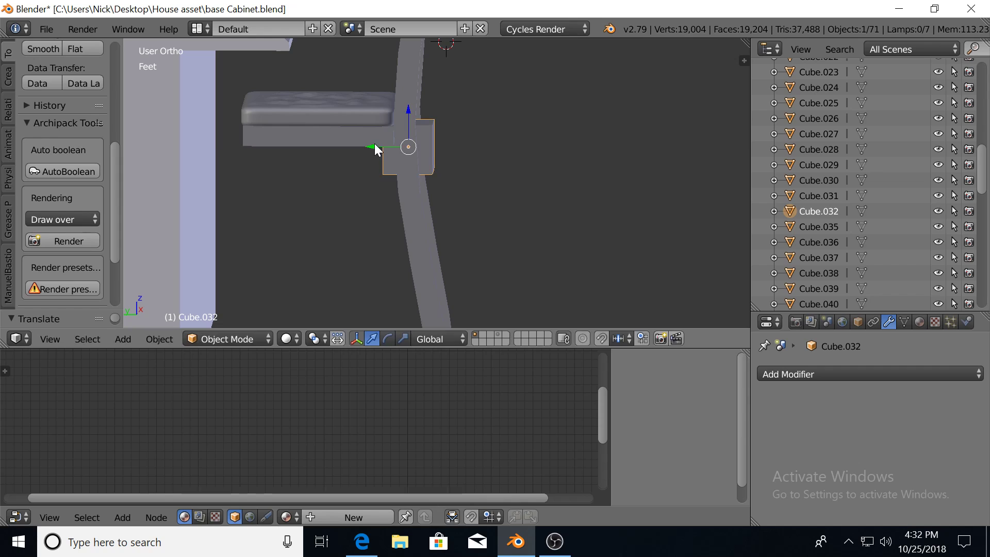
pyautogui.press('s')
pyautogui.click(495, 156)
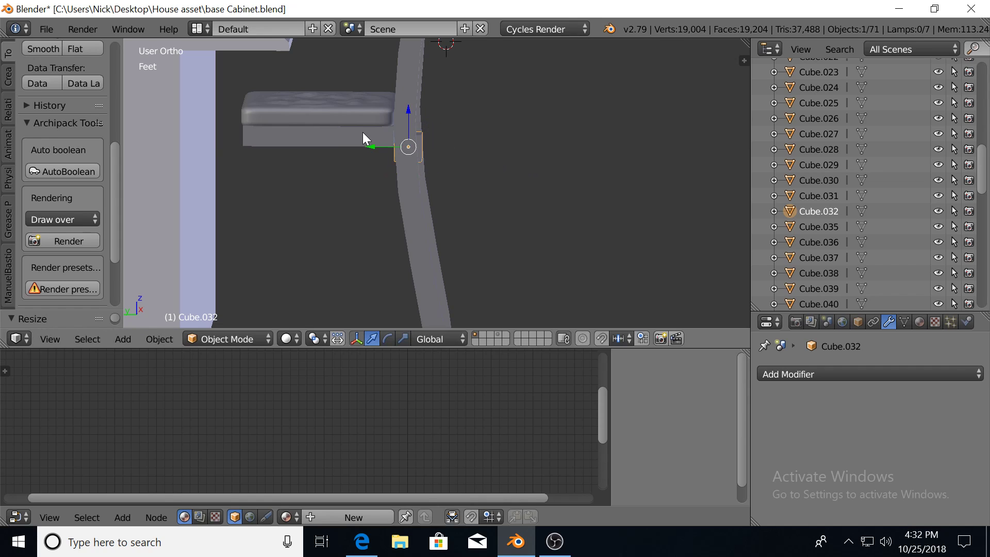
pyautogui.moveTo(367, 142); pyautogui.dragTo(222, 154)
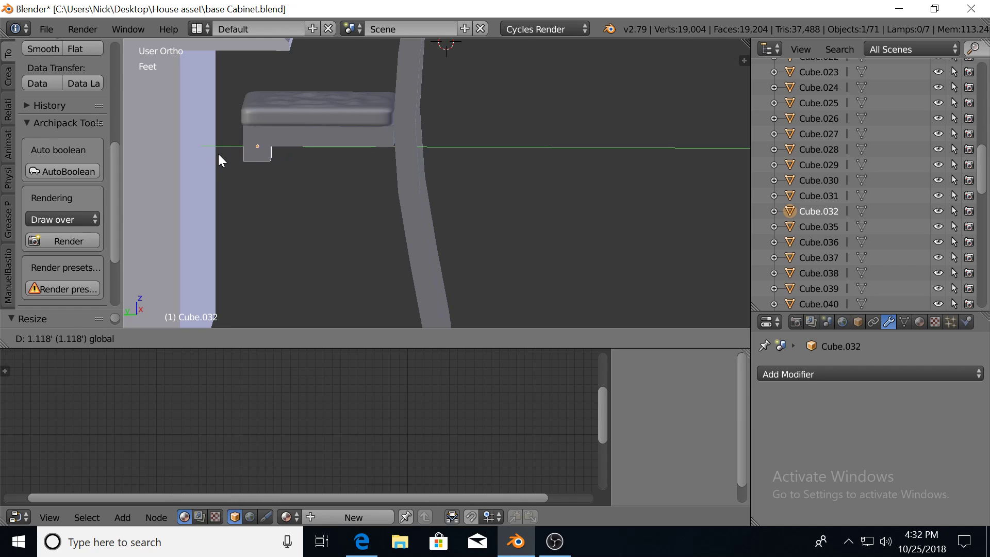
pyautogui.moveTo(221, 154); pyautogui.dragTo(218, 154)
pyautogui.moveTo(286, 172)
pyautogui.mouseDown(button='middle')
pyautogui.moveTo(336, 165)
pyautogui.moveTo(308, 171)
pyautogui.mouseUp(button='middle')
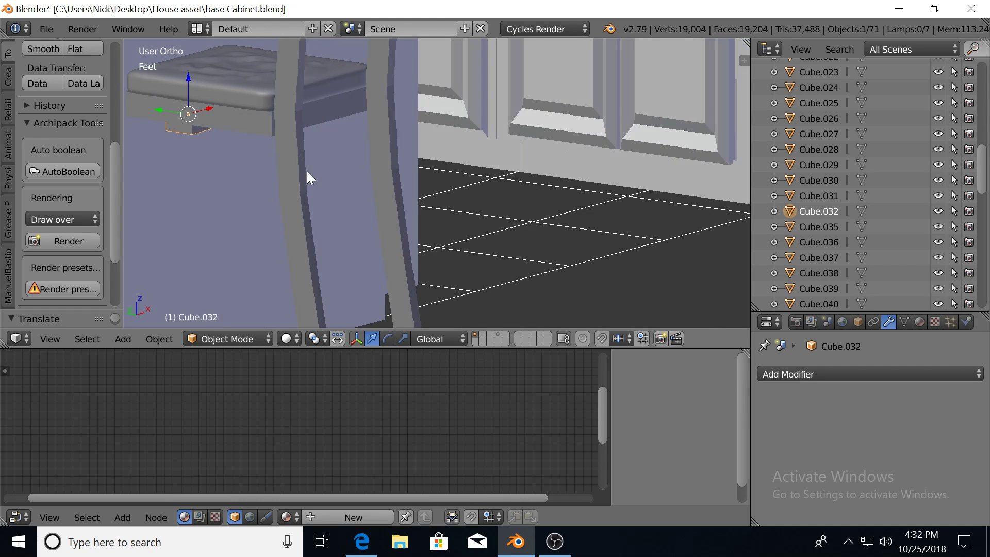
# In front view, move the cube to the seat's edge and narrow it along X.
pyautogui.press('KP_1')
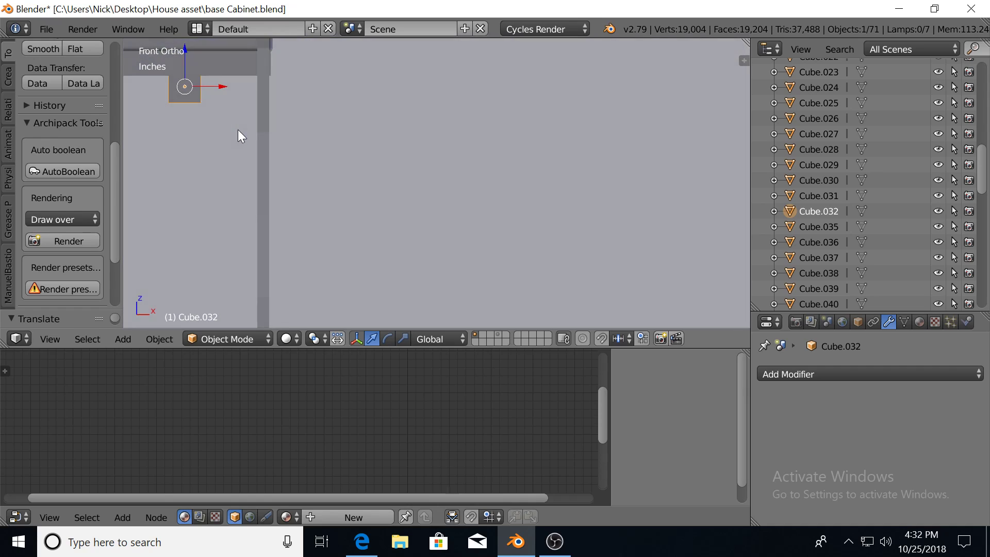
pyautogui.keyDown('shift'); pyautogui.moveTo(213, 137); pyautogui.dragTo(321, 191, button='middle'); pyautogui.keyUp('shift')
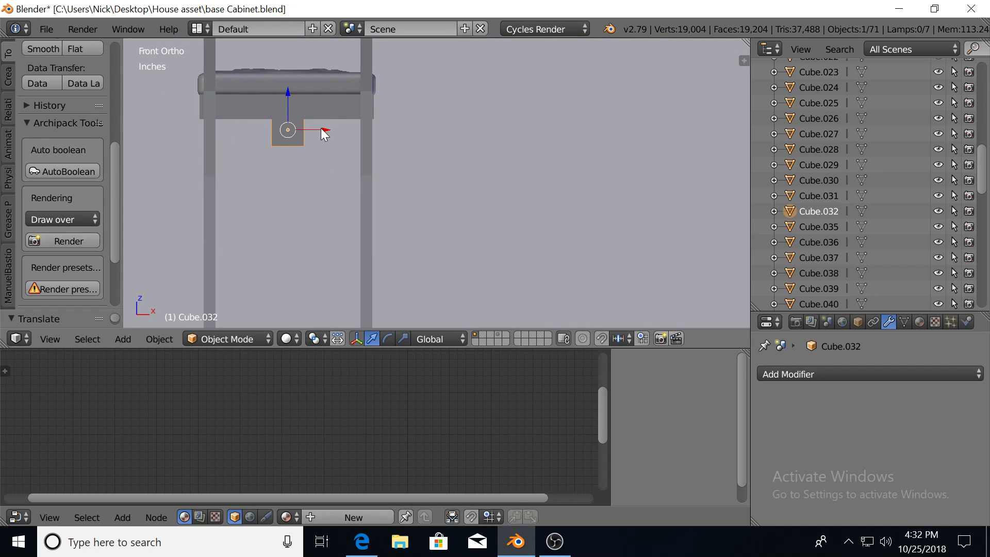
pyautogui.moveTo(320, 128); pyautogui.dragTo(247, 126)
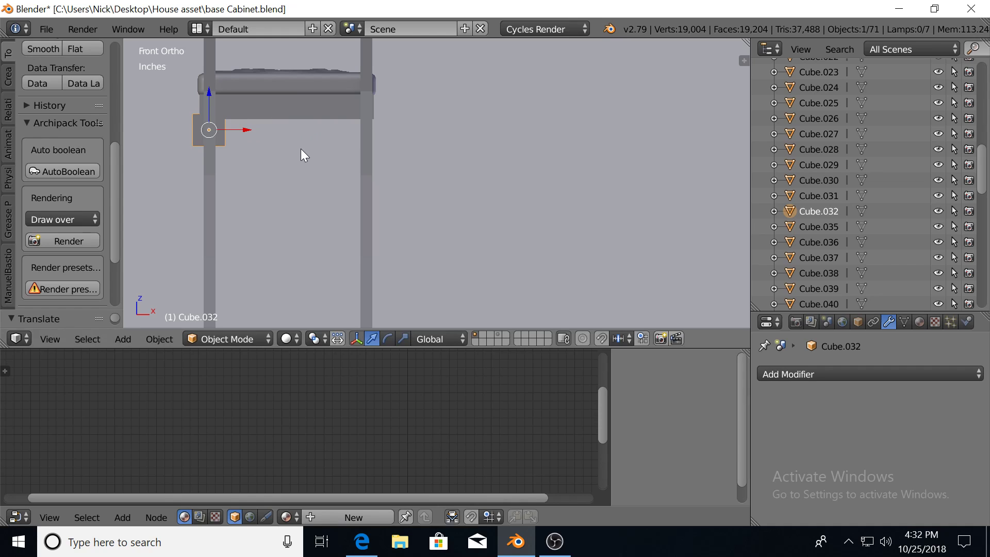
pyautogui.press('s')
pyautogui.press('x')
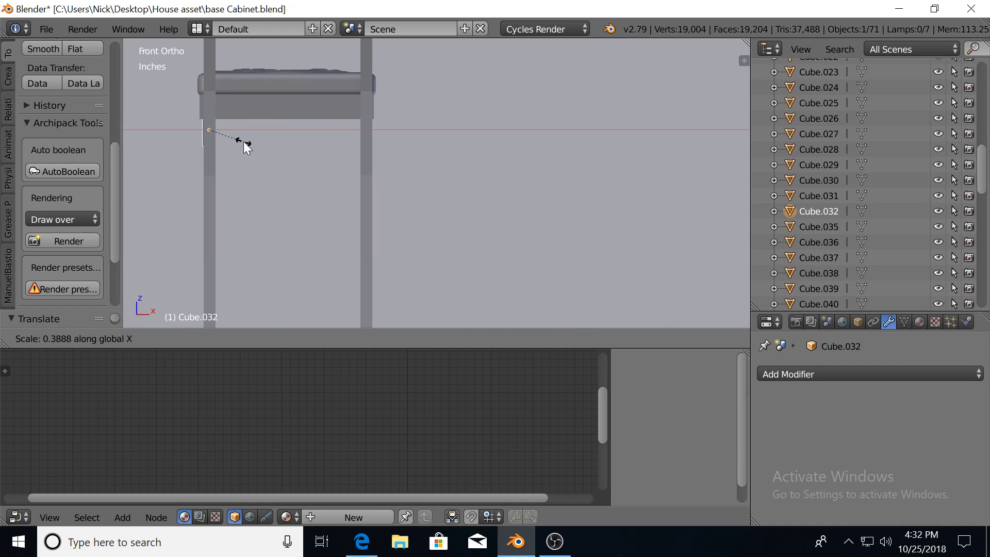
pyautogui.click(243, 142)
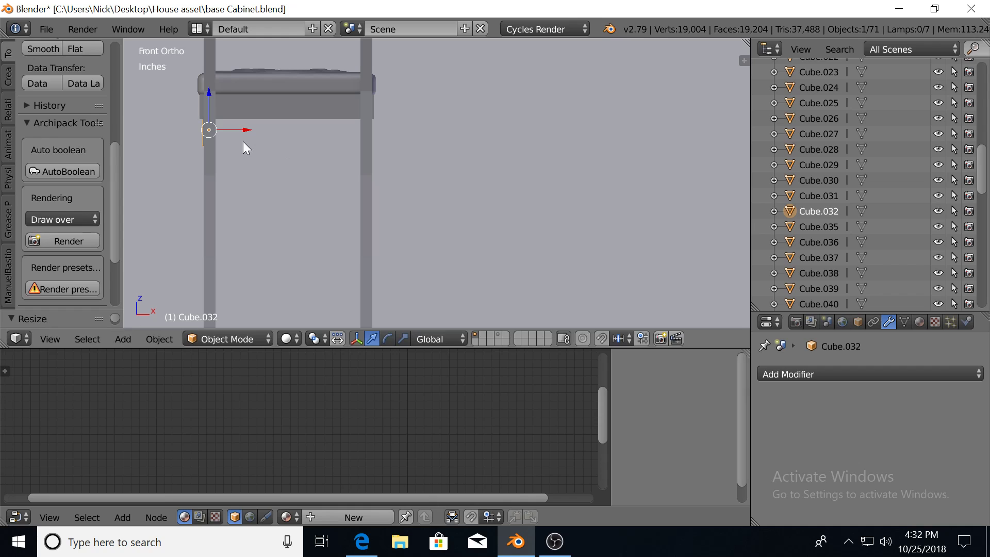
# In side view, thin the cube along Y and align it flush with the seat corner.
pyautogui.press('ctrl+KP_3')
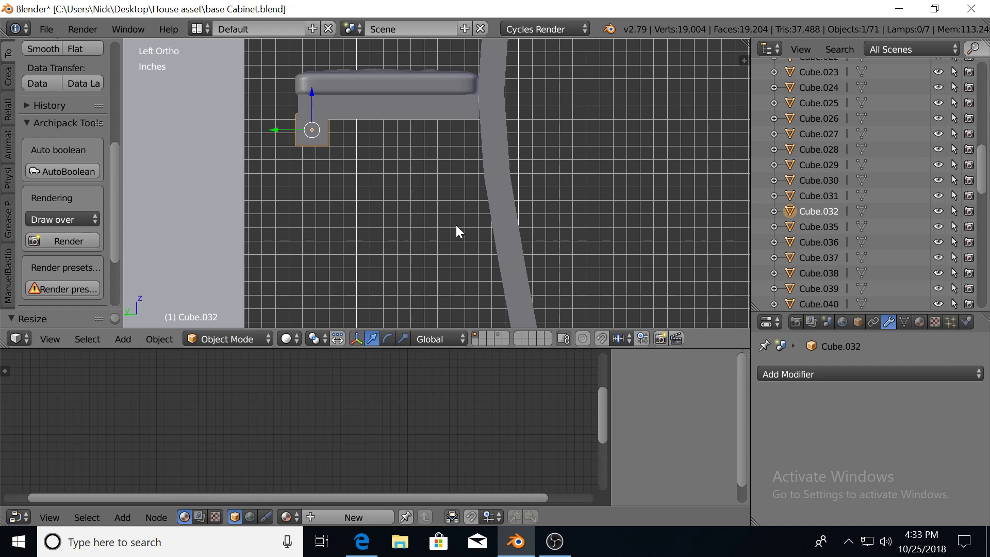
pyautogui.press('s')
pyautogui.press('y')
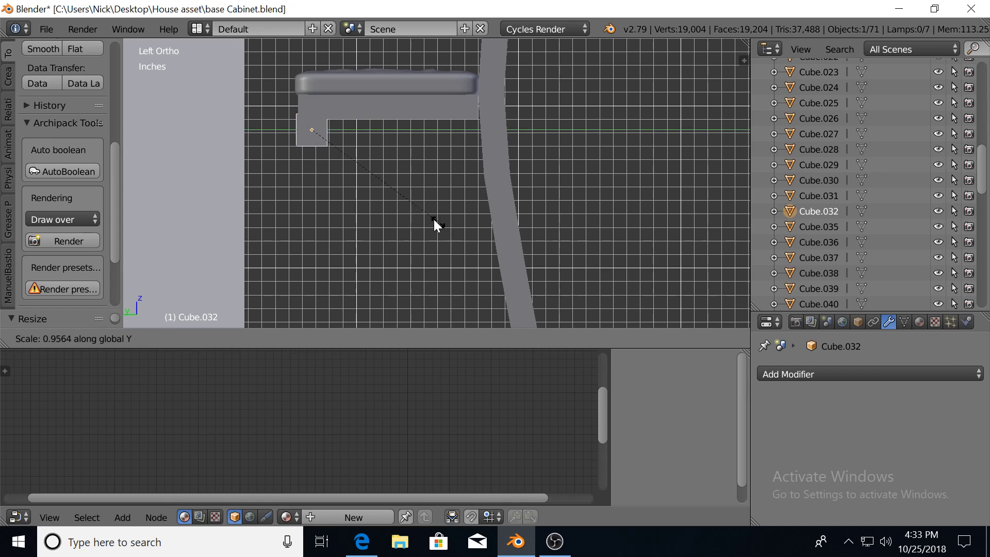
pyautogui.click(376, 200)
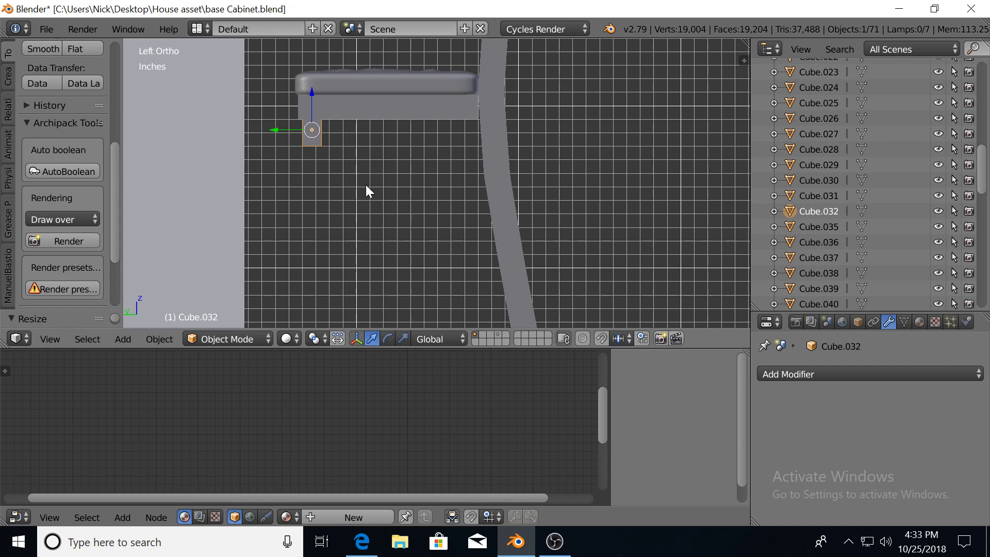
pyautogui.press('g')
pyautogui.press('y')
pyautogui.click(274, 127)
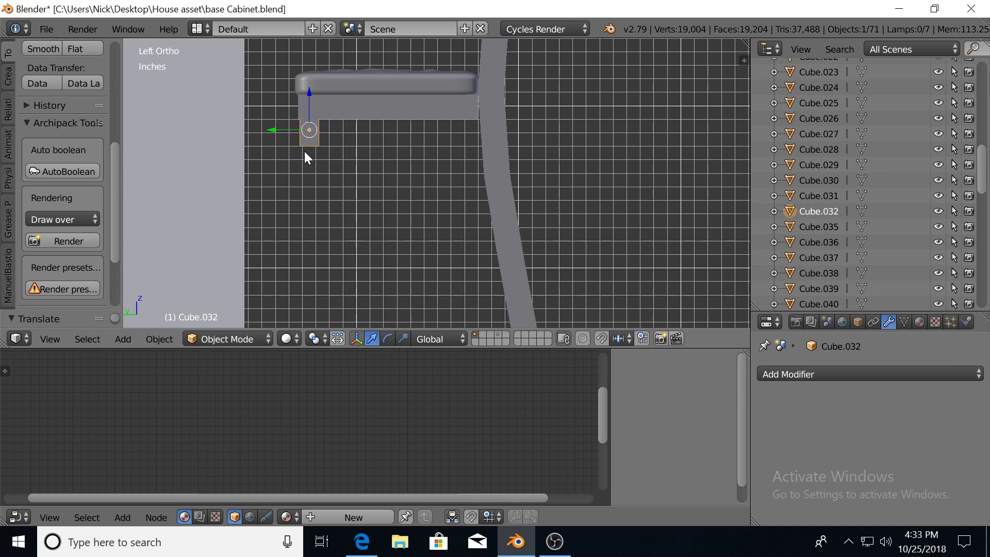
pyautogui.scroll(-2, 305, 151)
pyautogui.scroll(-2, 305, 173)
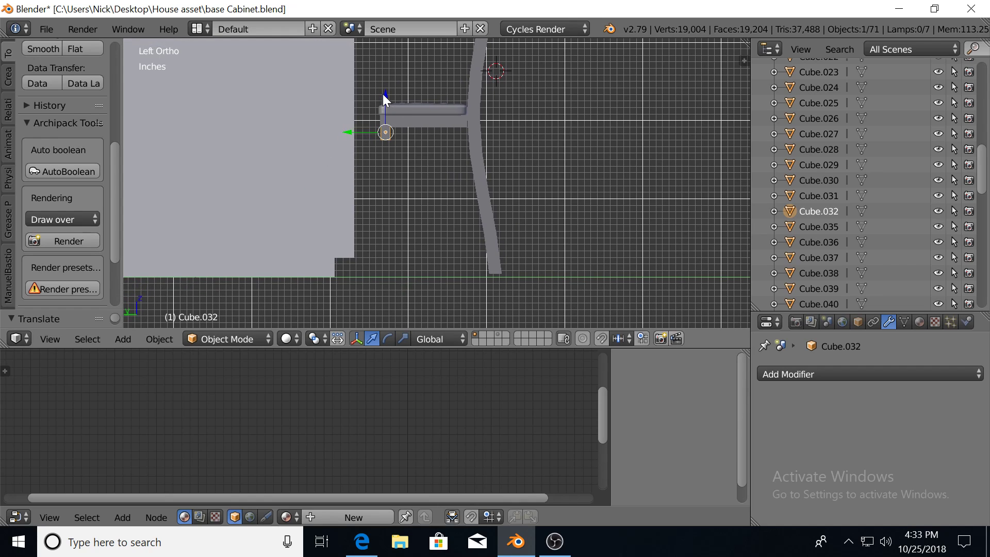
# Lower the leg block's mesh, then move the leg back up toward the seat.
pyautogui.moveTo(382, 94); pyautogui.dragTo(382, 127)
pyautogui.press('Tab')
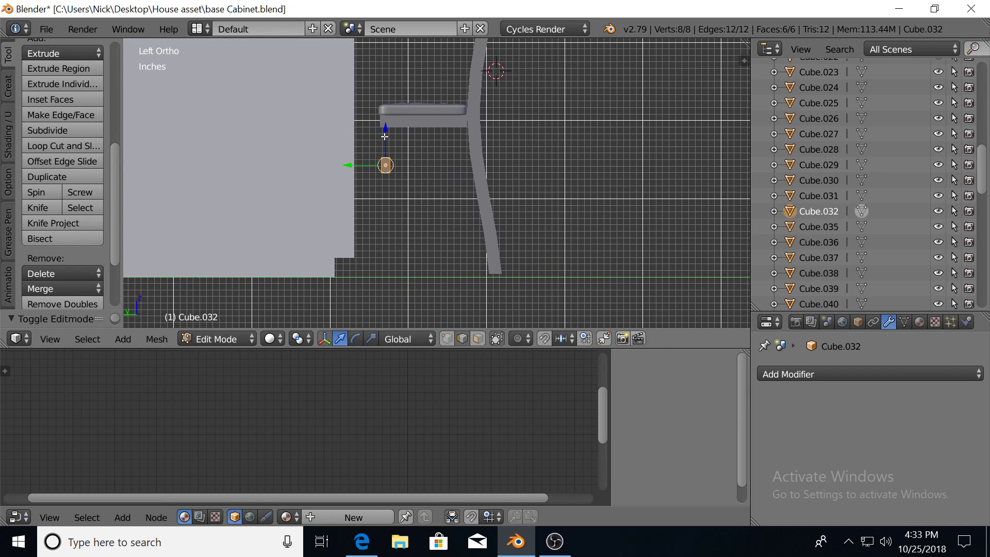
pyautogui.press('a')
pyautogui.press('a')
pyautogui.moveTo(385, 129); pyautogui.dragTo(388, 166)
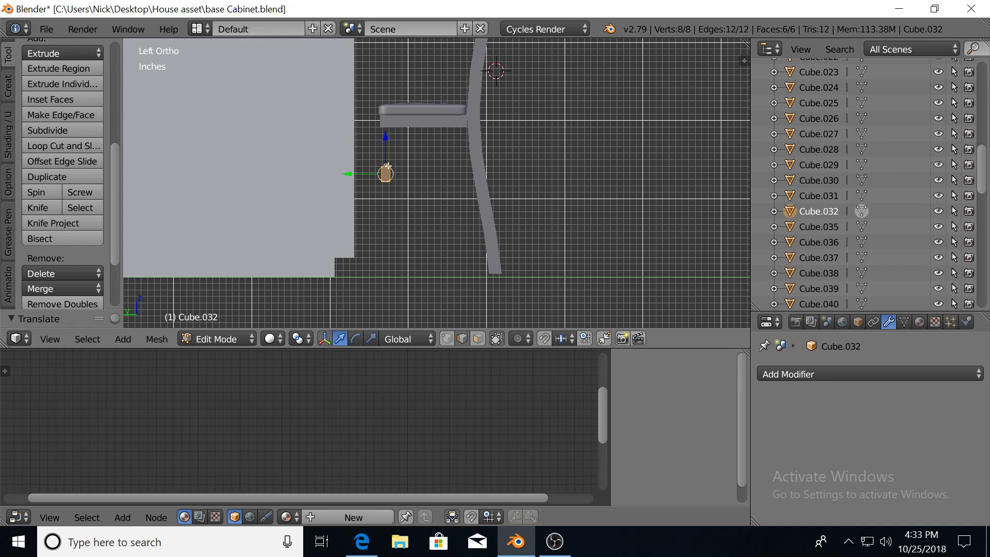
pyautogui.press('Tab')
pyautogui.moveTo(385, 126); pyautogui.dragTo(385, 89)
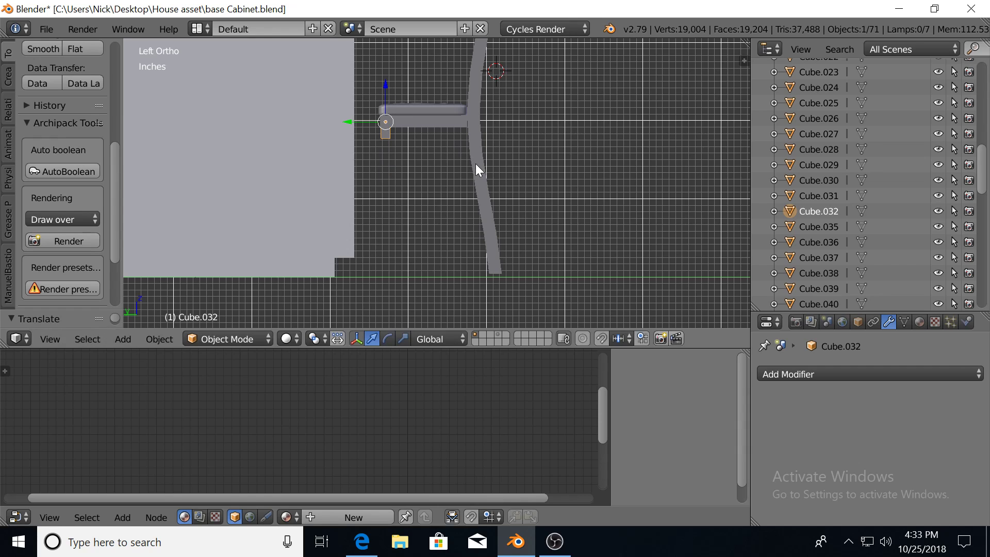
# Stretch the leg along Z from under the seat down to the floor.
pyautogui.press('s')
pyautogui.press('z')
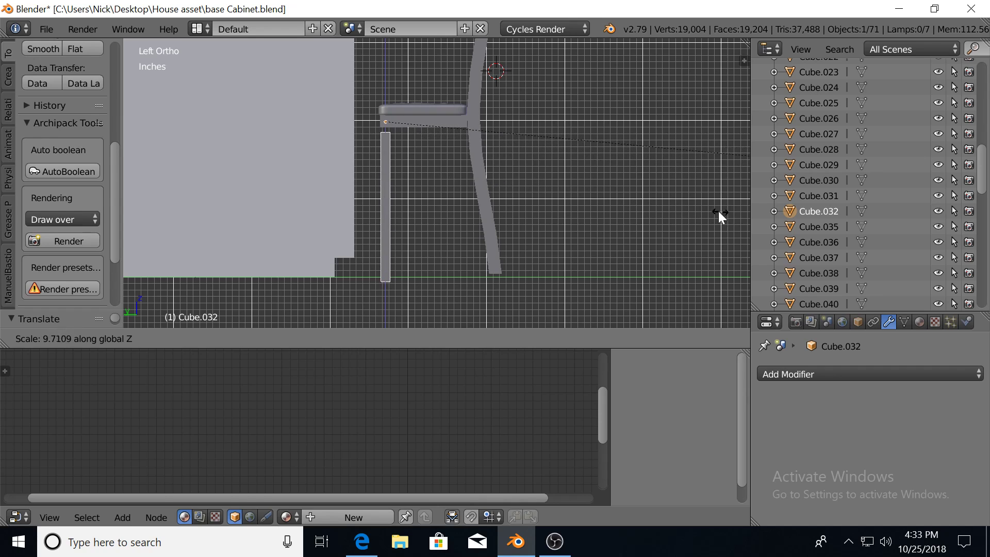
pyautogui.click(681, 219)
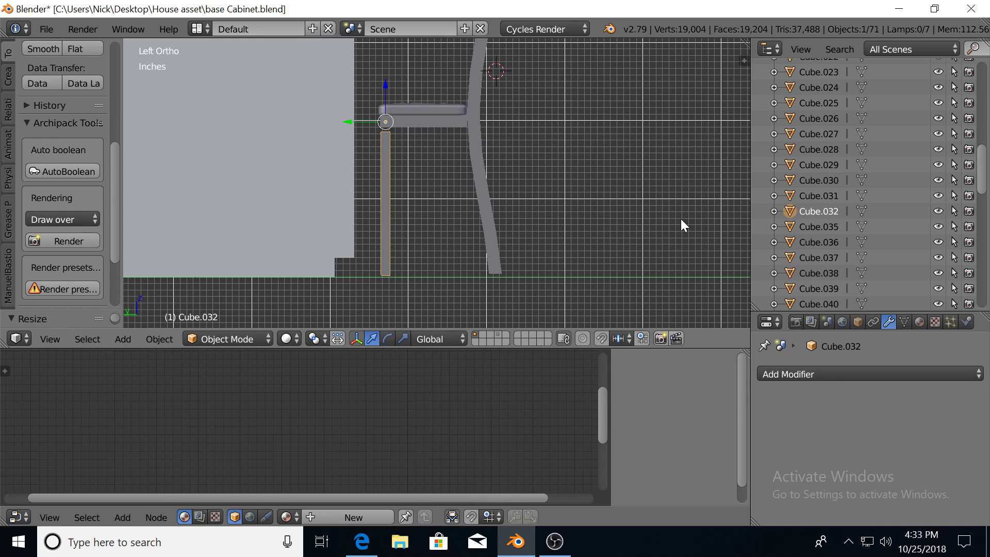
pyautogui.moveTo(382, 83); pyautogui.dragTo(385, 75)
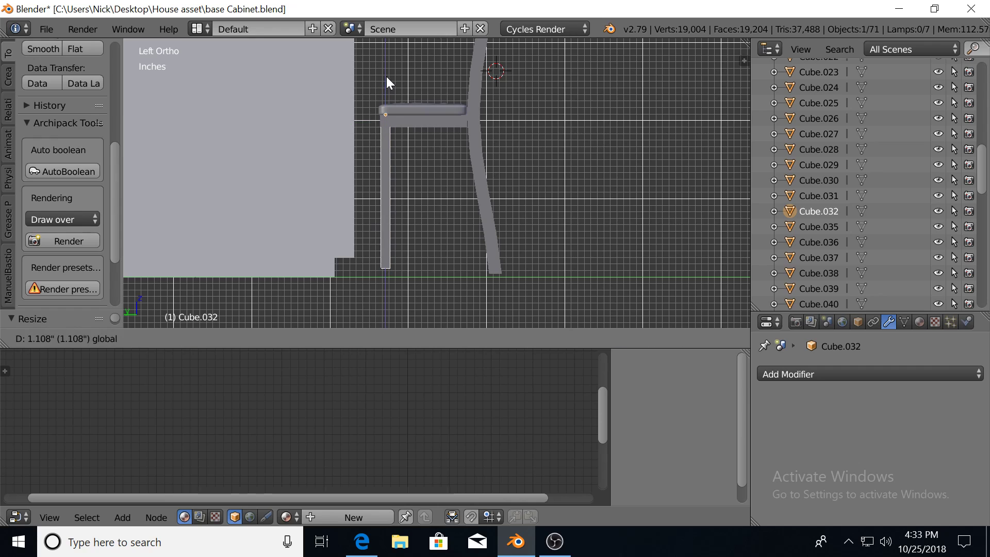
pyautogui.click(386, 76)
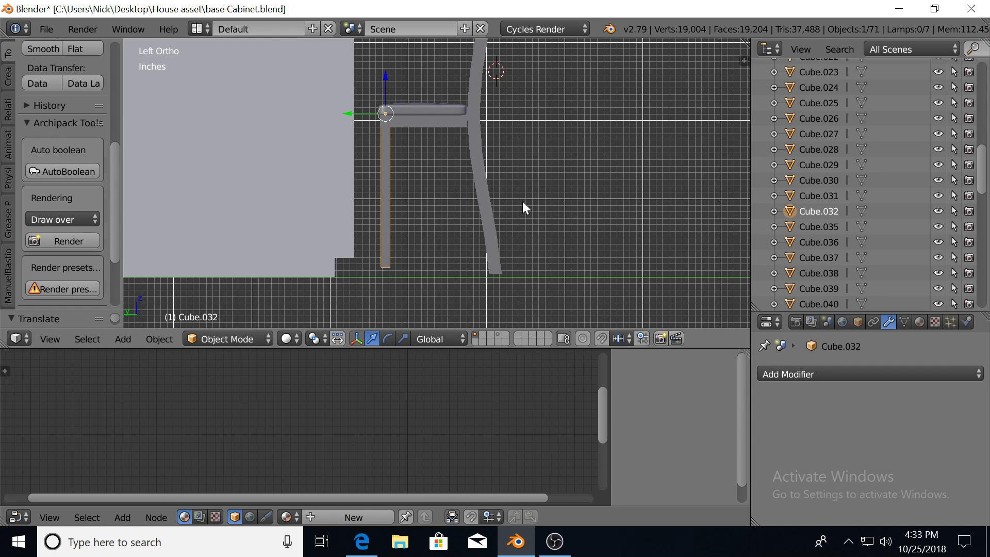
pyautogui.press('s')
pyautogui.press('z')
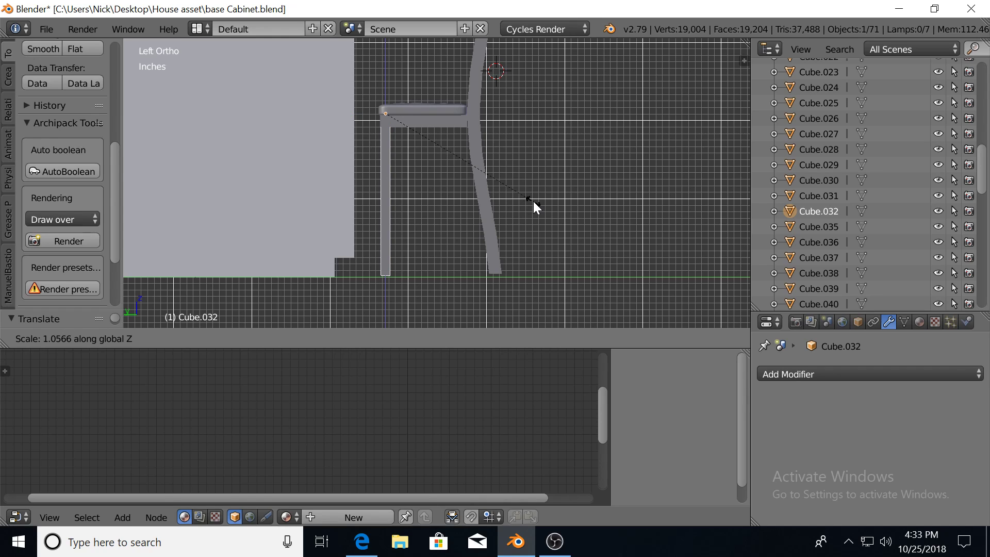
pyautogui.click(533, 201)
pyautogui.moveTo(524, 209)
pyautogui.mouseDown(button='middle')
pyautogui.moveTo(468, 186)
pyautogui.moveTo(497, 197)
pyautogui.moveTo(457, 197)
pyautogui.mouseUp(button='middle')
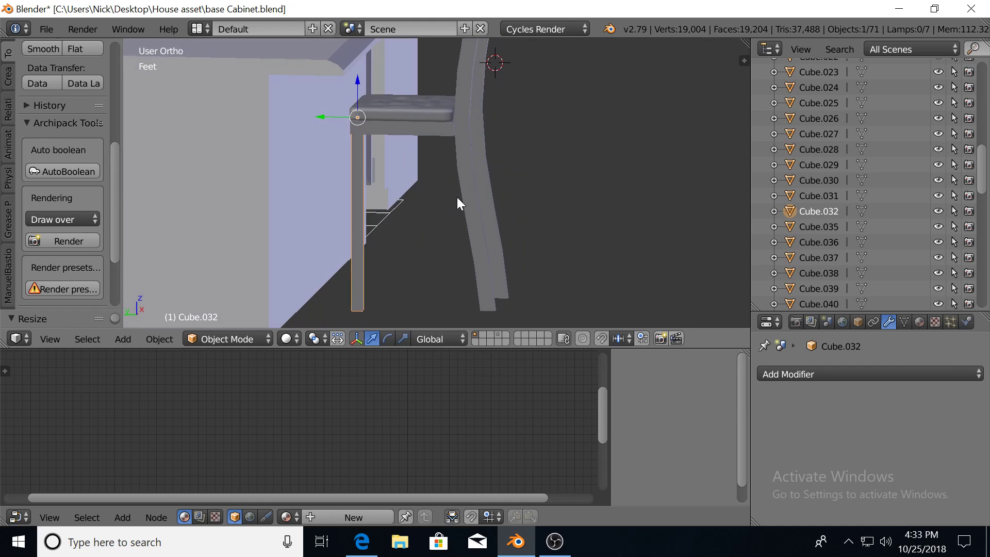
pyautogui.moveTo(400, 215); pyautogui.dragTo(413, 215, button='middle')
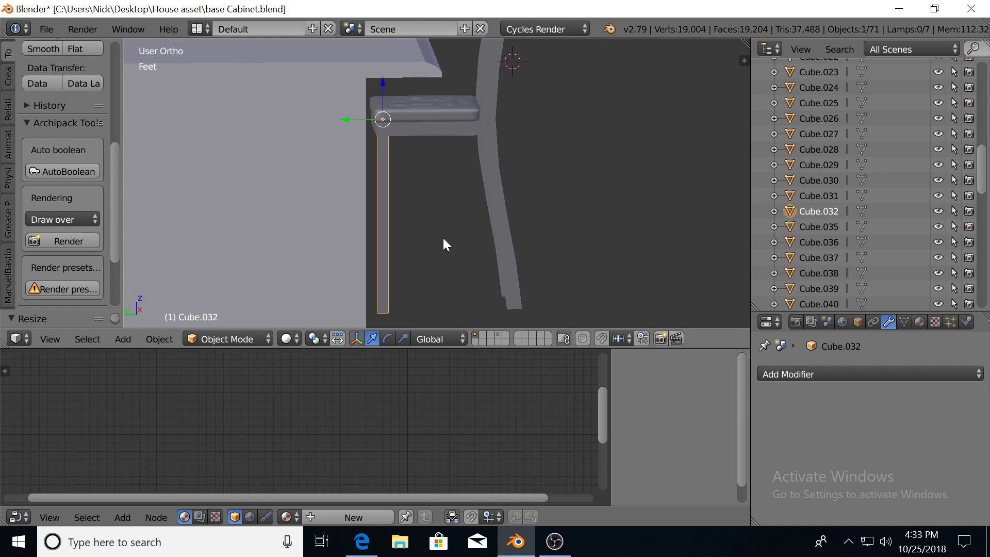
pyautogui.moveTo(431, 266); pyautogui.dragTo(388, 269, button='middle')
# Duplicate the front leg and place the copy under the seat's opposite front corner.
pyautogui.hotkey('shift', 'd')
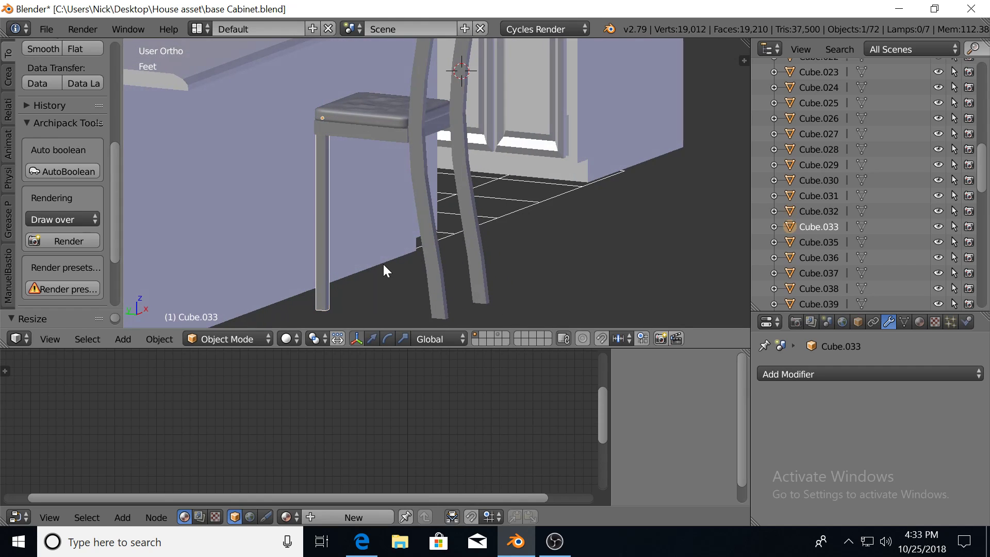
pyautogui.press('Escape')
pyautogui.moveTo(340, 119); pyautogui.dragTo(382, 107)
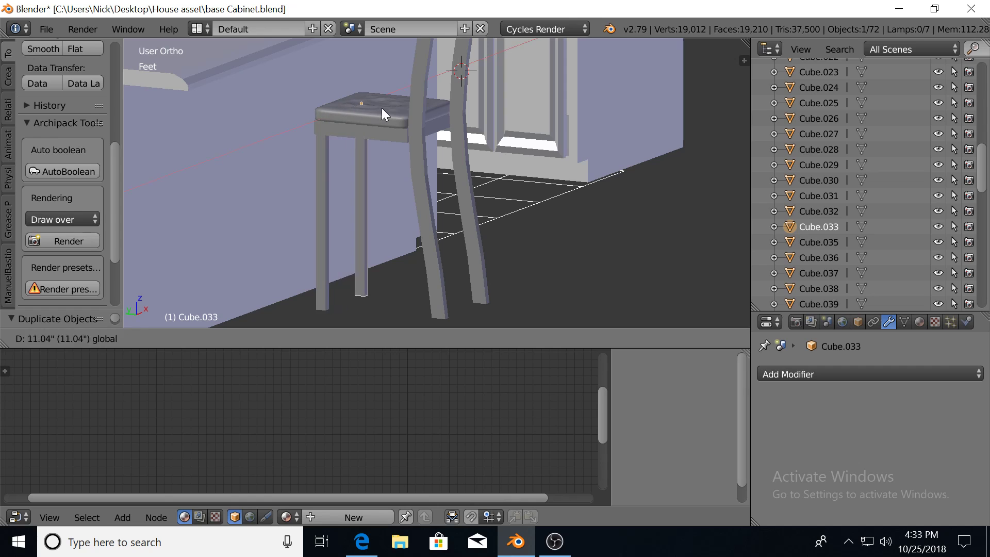
pyautogui.moveTo(382, 108)
pyautogui.mouseDown(button='middle')
pyautogui.moveTo(355, 134)
pyautogui.moveTo(299, 129)
pyautogui.moveTo(450, 125)
pyautogui.mouseUp(button='middle')
pyautogui.scroll(3, 449, 126)
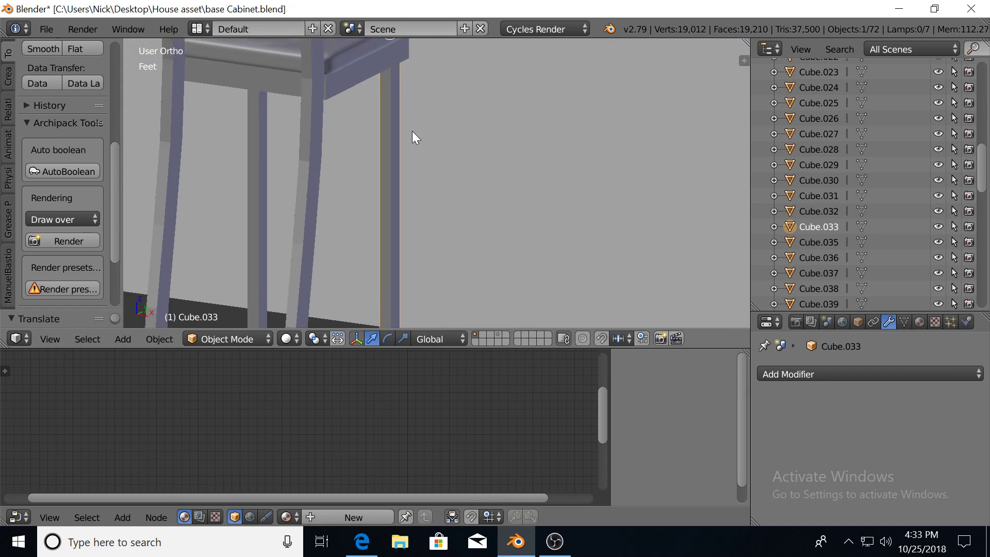
pyautogui.click(389, 59)
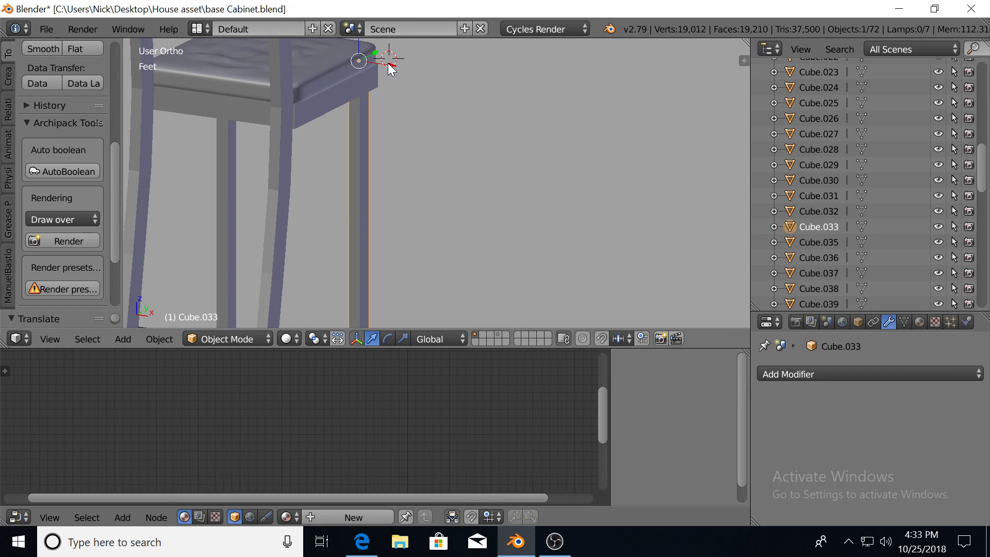
pyautogui.moveTo(388, 63)
pyautogui.mouseDown()
pyautogui.moveTo(403, 70)
pyautogui.moveTo(395, 70)
pyautogui.mouseUp()
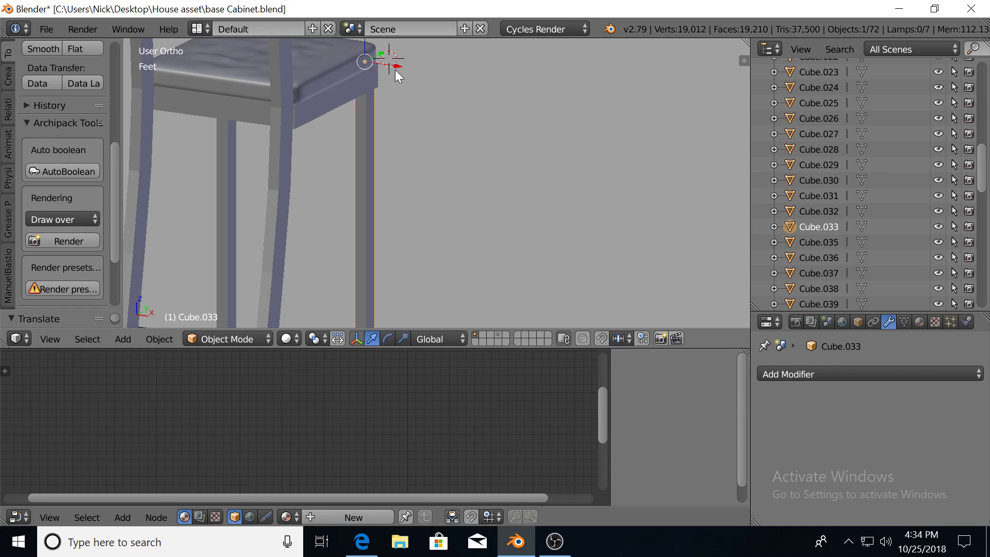
pyautogui.moveTo(256, 147)
pyautogui.mouseDown(button='middle')
pyautogui.moveTo(351, 144)
pyautogui.moveTo(388, 165)
pyautogui.moveTo(388, 157)
pyautogui.moveTo(377, 178)
pyautogui.moveTo(440, 175)
pyautogui.moveTo(490, 262)
pyautogui.moveTo(533, 199)
pyautogui.moveTo(493, 199)
pyautogui.mouseUp(button='middle')
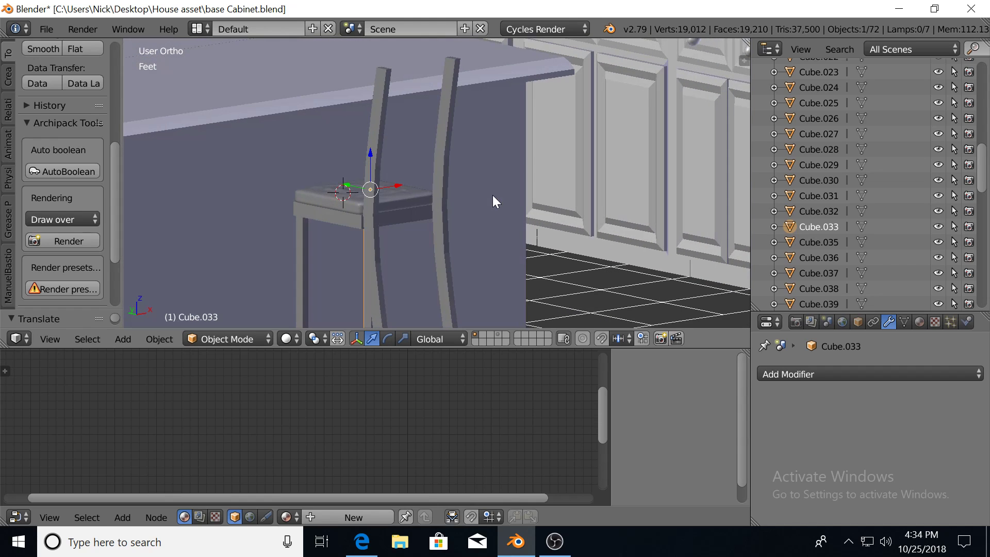
# Join the two chair-back posts into one object and enter Edit Mode.
pyautogui.rightClick(445, 147)
pyautogui.keyDown('shift'); pyautogui.rightClick(377, 139); pyautogui.keyUp('shift')
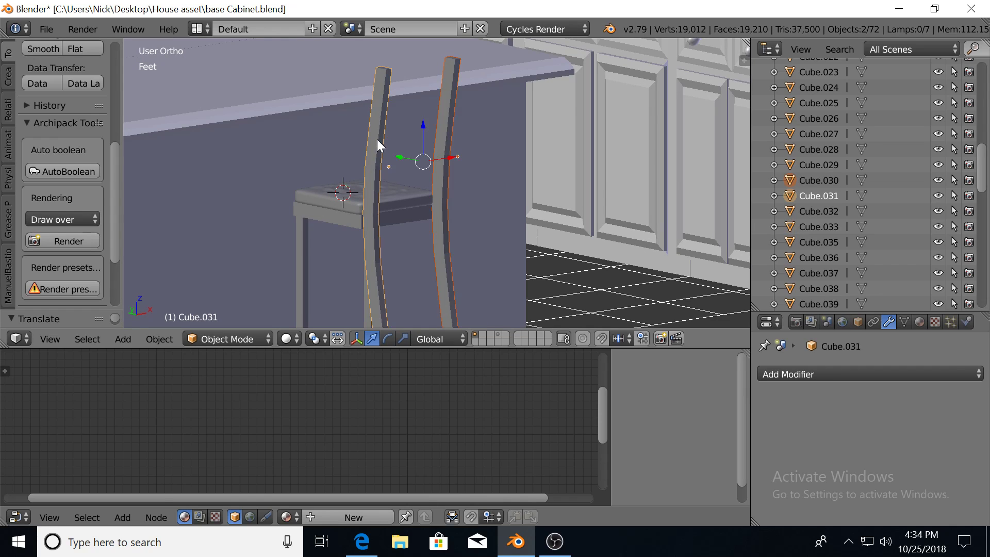
pyautogui.hotkey('ctrl', 'j')
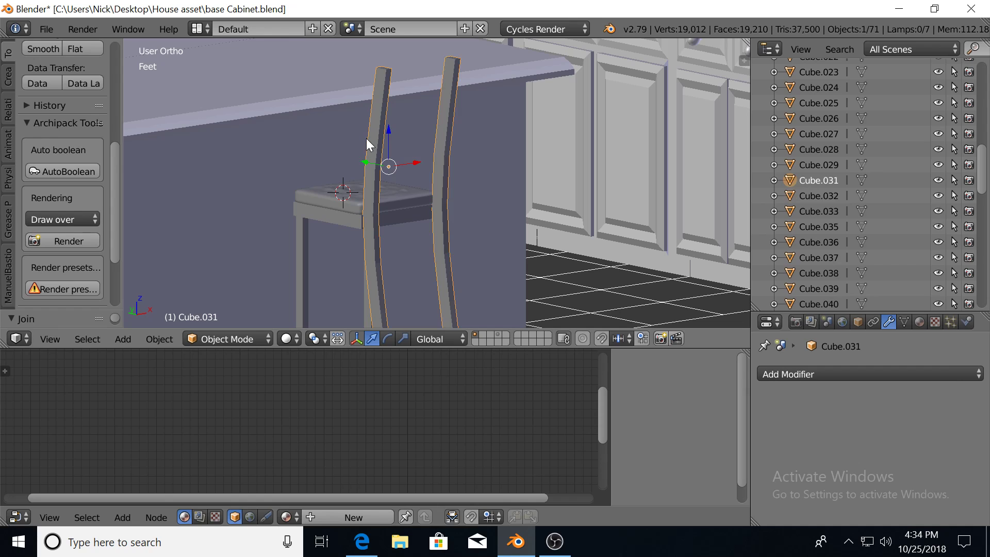
pyautogui.press('Tab')
pyautogui.moveTo(366, 138)
pyautogui.mouseDown(button='middle')
pyautogui.moveTo(415, 137)
pyautogui.moveTo(376, 184)
pyautogui.moveTo(431, 194)
pyautogui.mouseUp(button='middle')
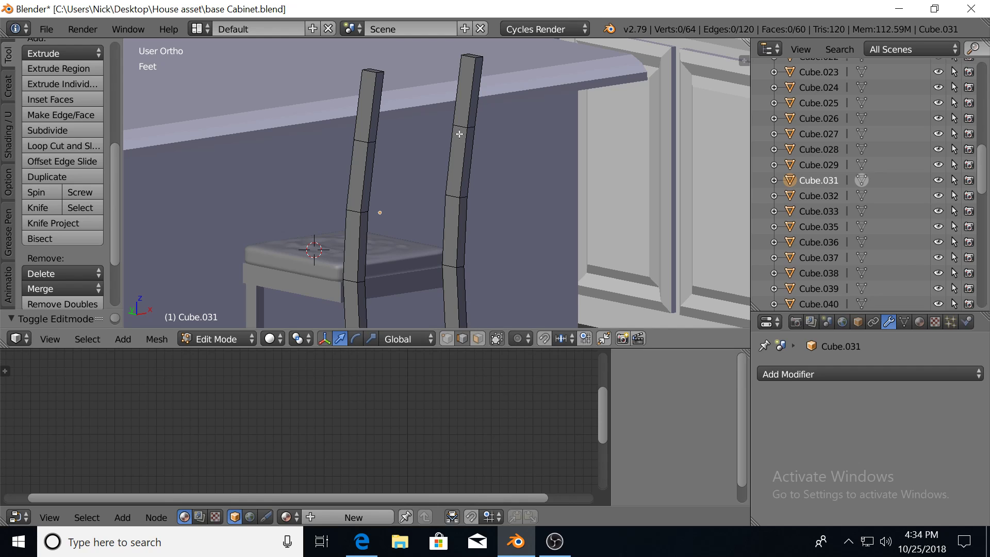
# Add a loop cut near the top of each post.
pyautogui.hotkey('ctrl', 'r')
pyautogui.click(467, 94)
pyautogui.click(368, 97)
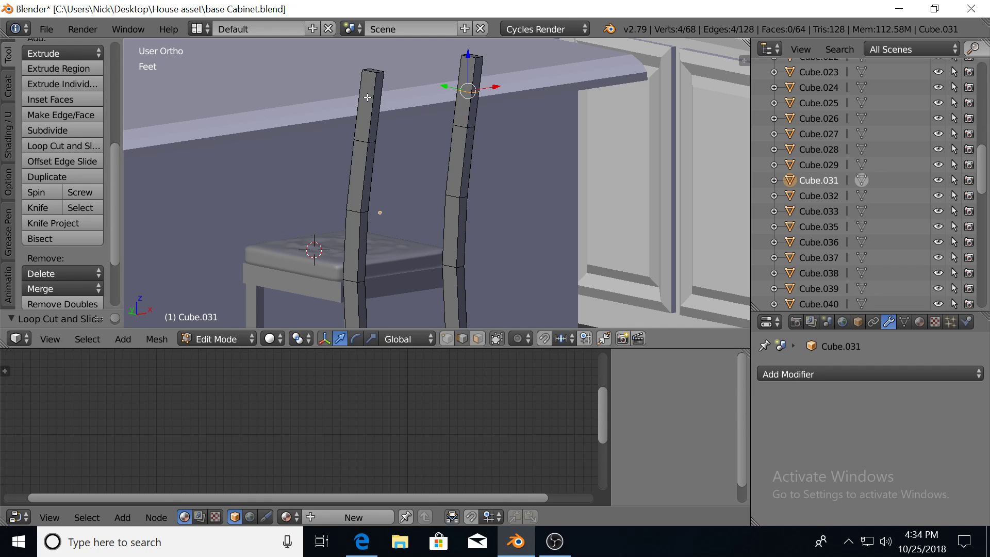
pyautogui.hotkey('ctrl', 'r')
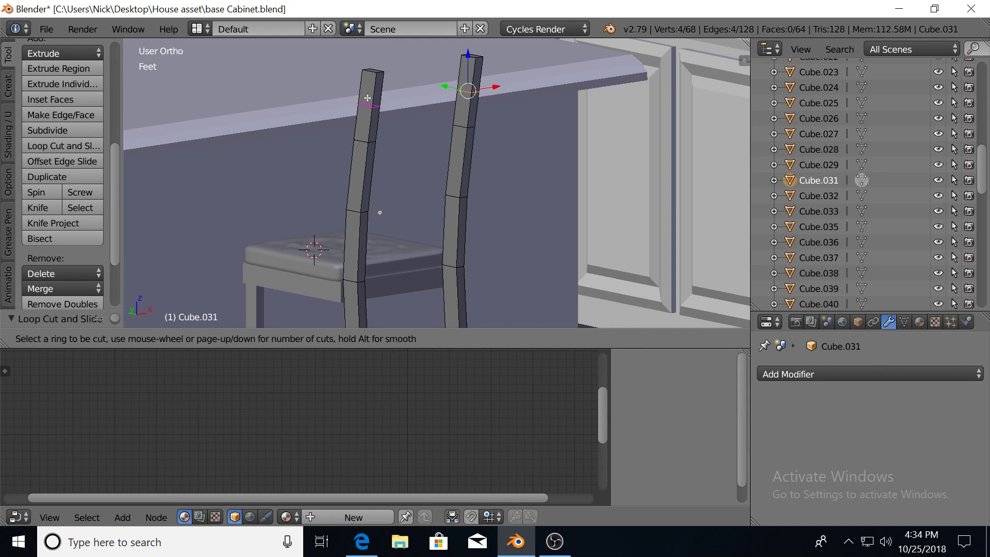
pyautogui.click(367, 98)
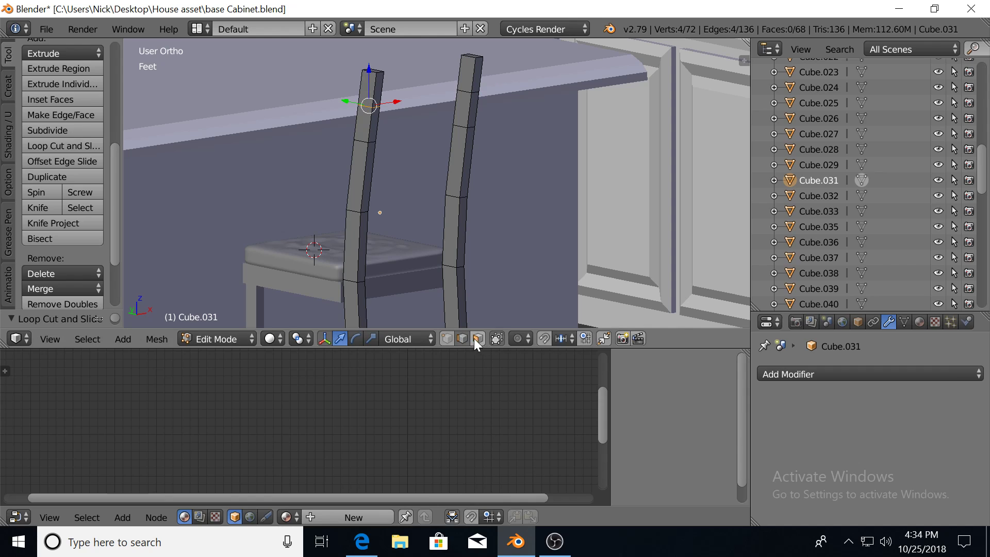
# Fill faces between the post tops' edges to begin the top rail.
pyautogui.rightClick(376, 103)
pyautogui.moveTo(376, 103)
pyautogui.mouseDown(button='middle')
pyautogui.moveTo(386, 116)
pyautogui.moveTo(350, 123)
pyautogui.mouseUp(button='middle')
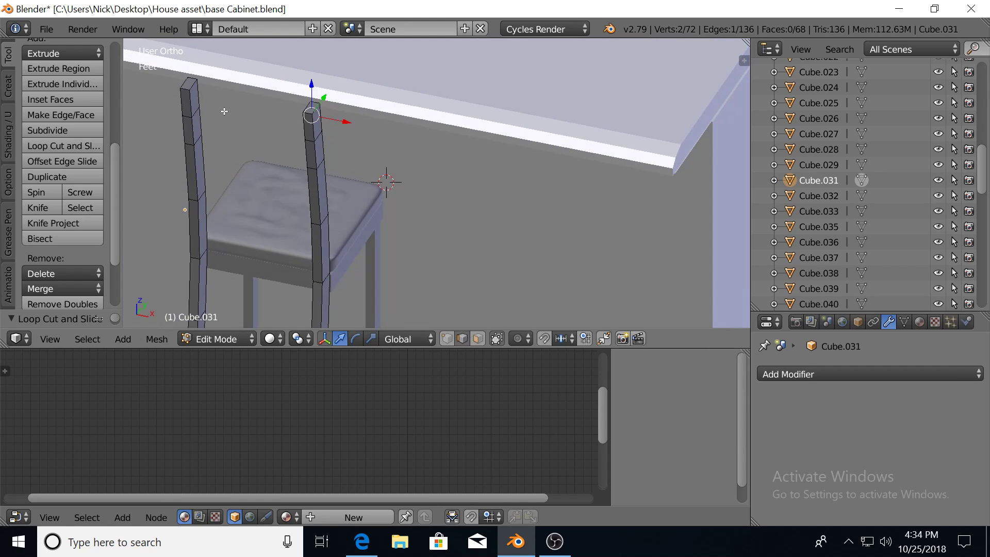
pyautogui.keyDown('shift'); pyautogui.rightClick(199, 88); pyautogui.keyUp('shift')
pyautogui.press('f')
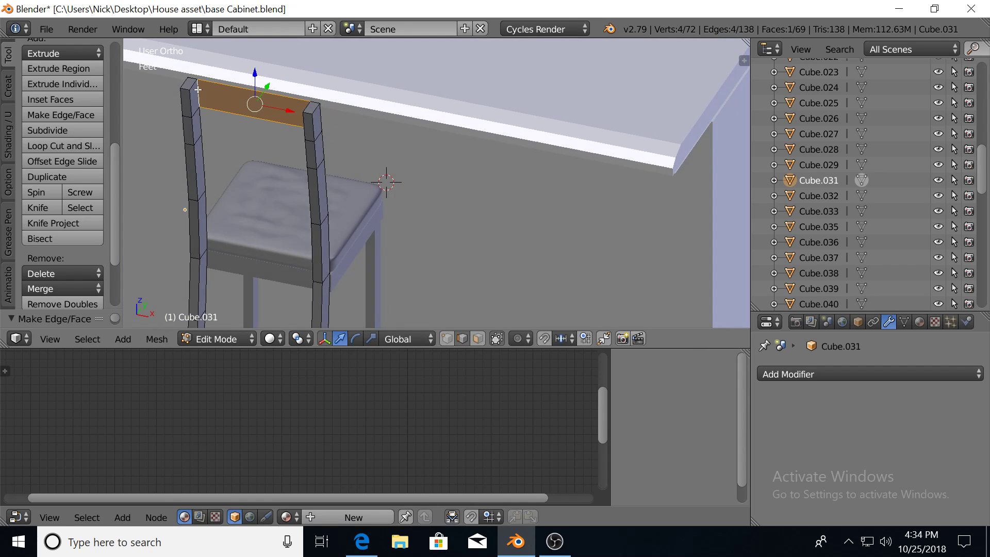
pyautogui.rightClick(196, 88)
pyautogui.keyDown('shift'); pyautogui.rightClick(305, 107); pyautogui.keyUp('shift')
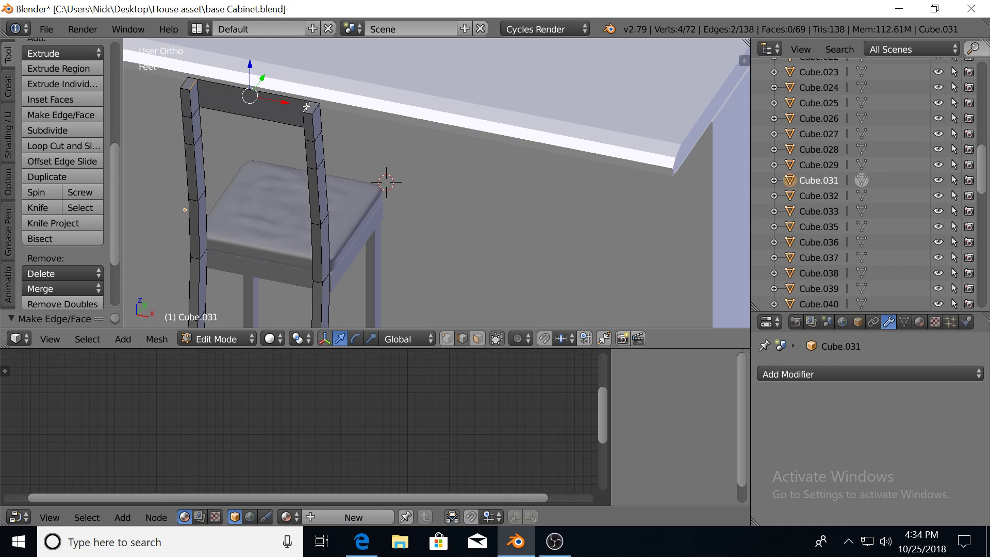
pyautogui.press('f')
# Fill the front and remaining side faces to close the top rail, then begin a loop cut.
pyautogui.rightClick(192, 107)
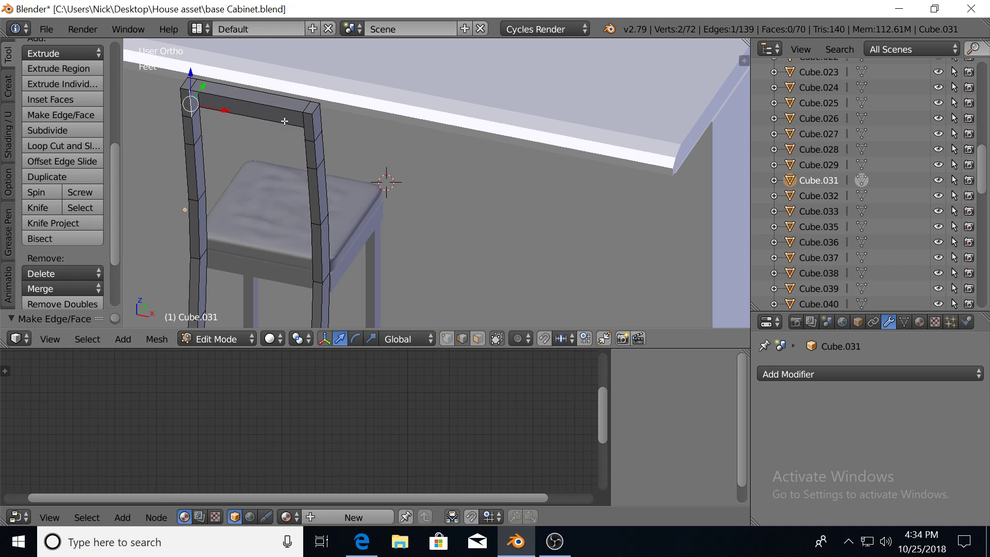
pyautogui.keyDown('shift'); pyautogui.rightClick(307, 122); pyautogui.keyUp('shift')
pyautogui.press('f')
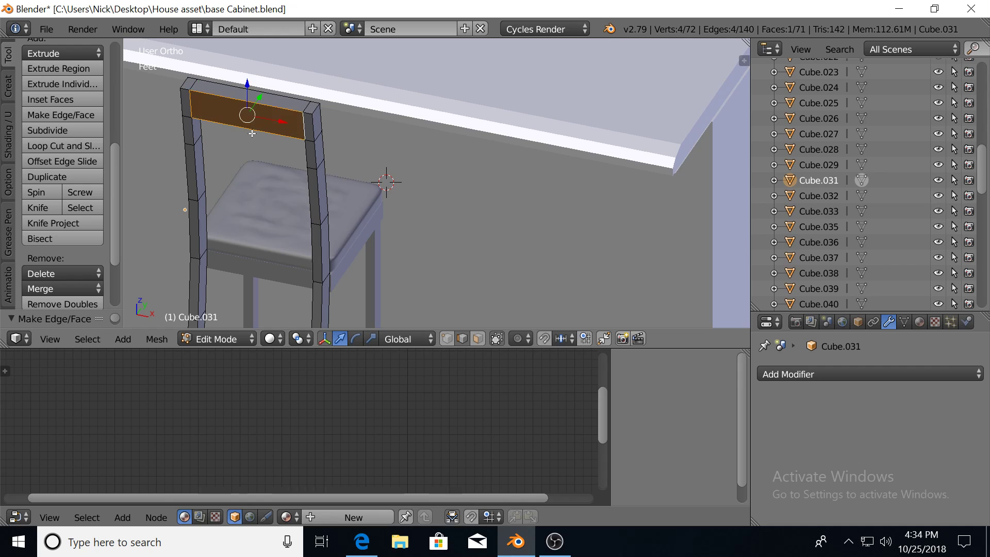
pyautogui.moveTo(306, 122)
pyautogui.mouseDown(button='middle')
pyautogui.moveTo(254, 94)
pyautogui.moveTo(254, 73)
pyautogui.mouseUp(button='middle')
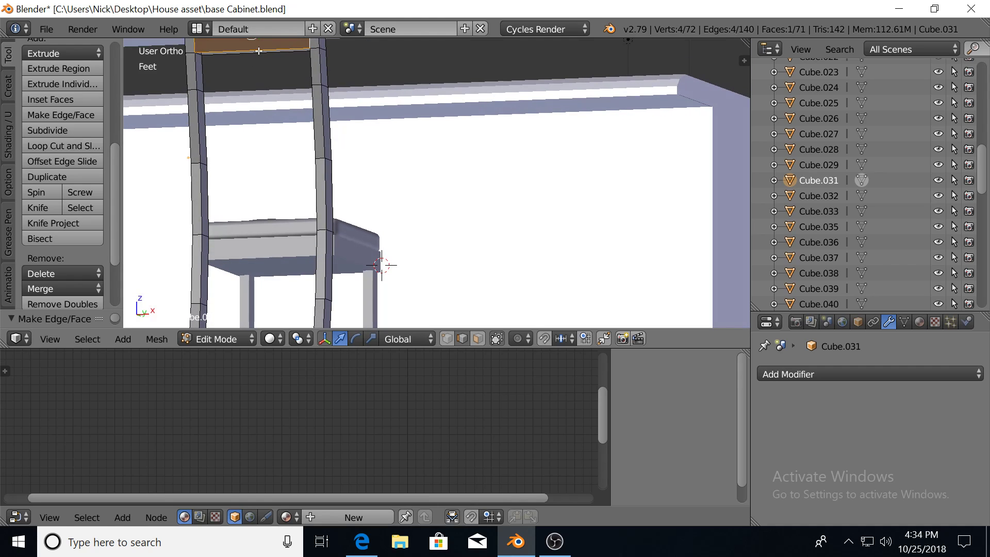
pyautogui.rightClick(264, 56)
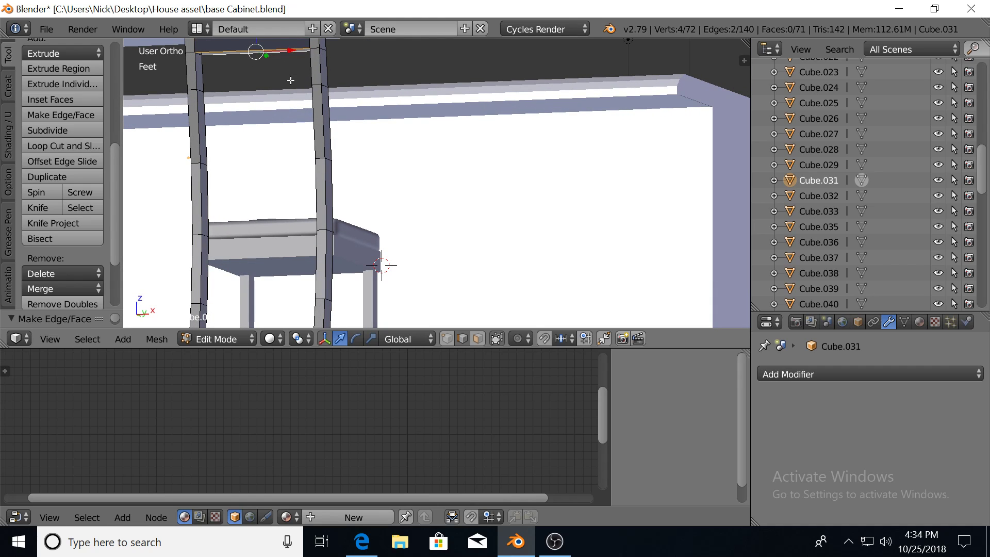
pyautogui.press('f')
pyautogui.moveTo(291, 80); pyautogui.dragTo(325, 192, button='middle')
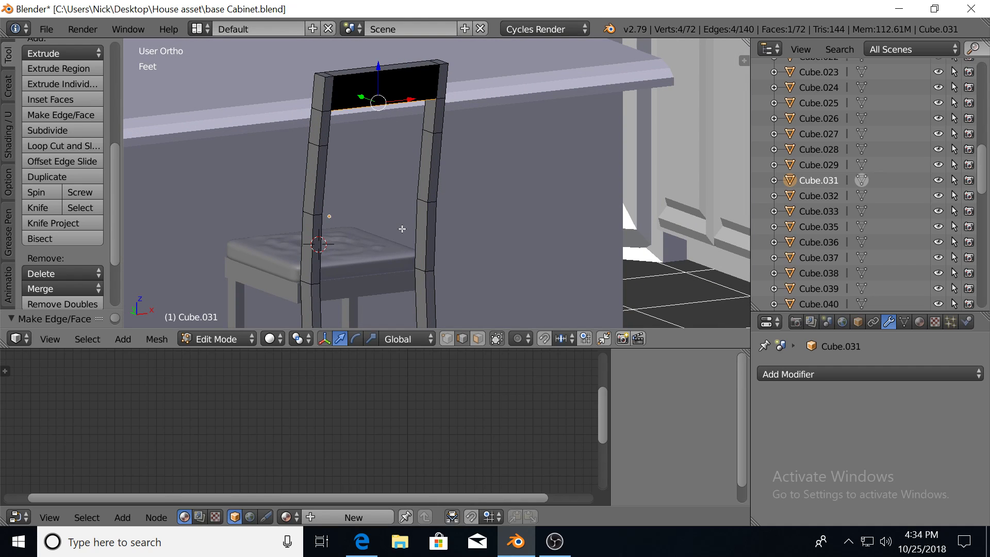
pyautogui.hotkey('ctrl', 'r')
# Add two centred loop cuts on each chair-back upright just above the seat.
pyautogui.click(435, 233)
pyautogui.rightClick(436, 233)
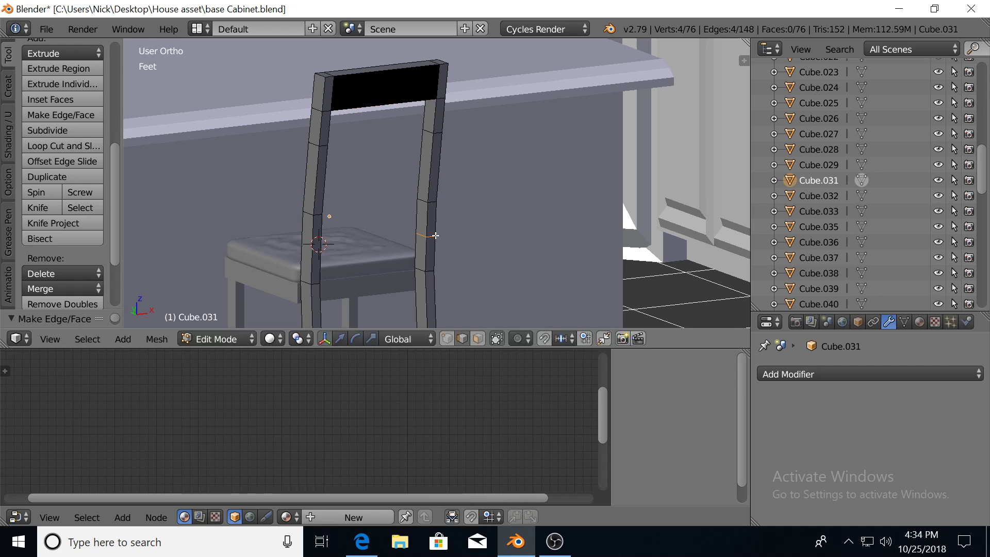
pyautogui.hotkey('ctrl', 'r')
pyautogui.click(312, 239)
pyautogui.rightClick(312, 238)
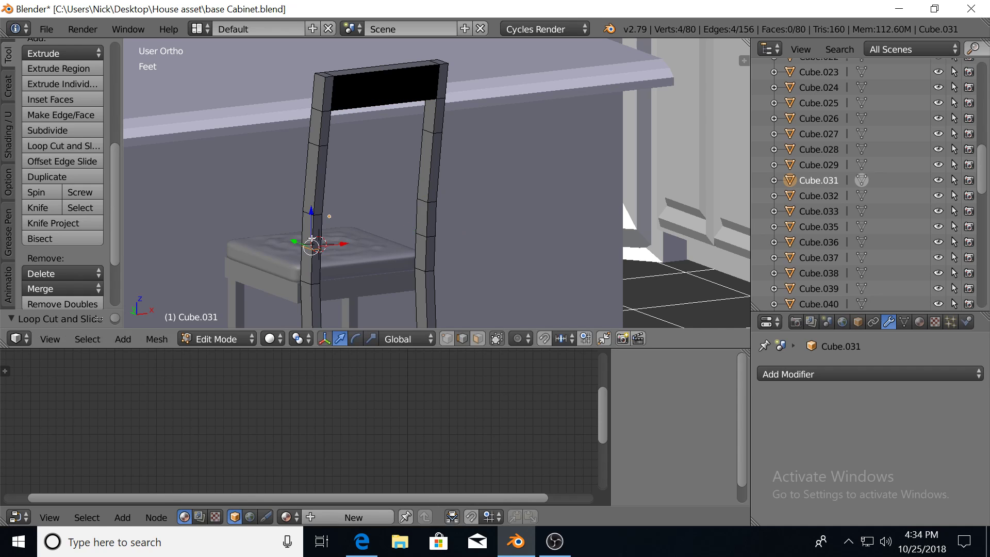
pyautogui.scroll(2, 424, 250)
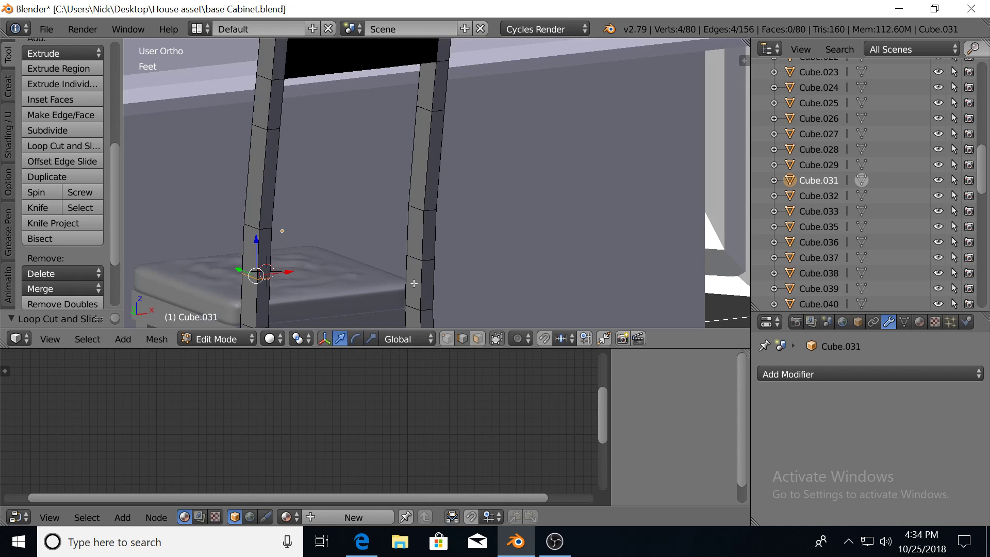
pyautogui.hotkey('ctrl', 'r')
pyautogui.click(414, 284)
pyautogui.rightClick(414, 284)
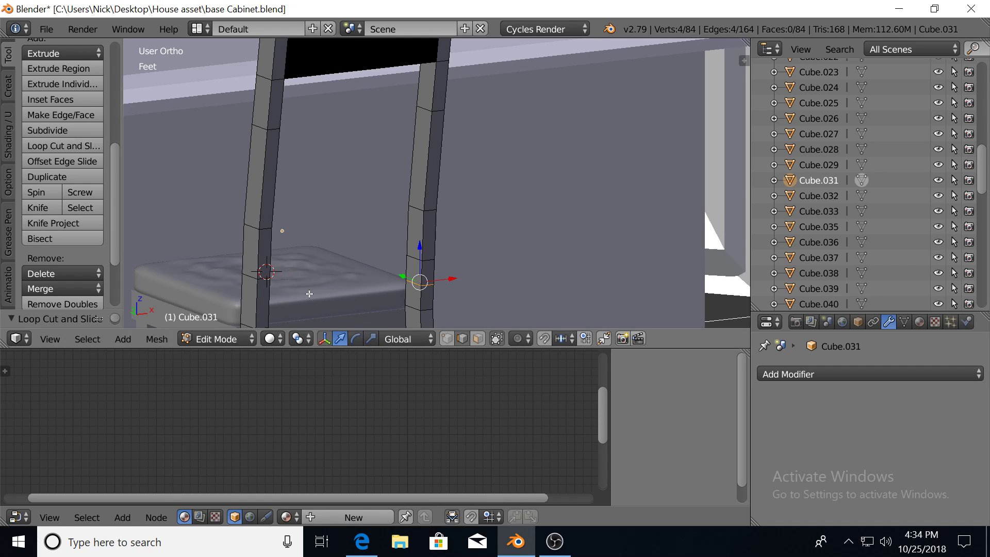
pyautogui.hotkey('ctrl', 'r')
pyautogui.click(256, 298)
pyautogui.rightClick(256, 298)
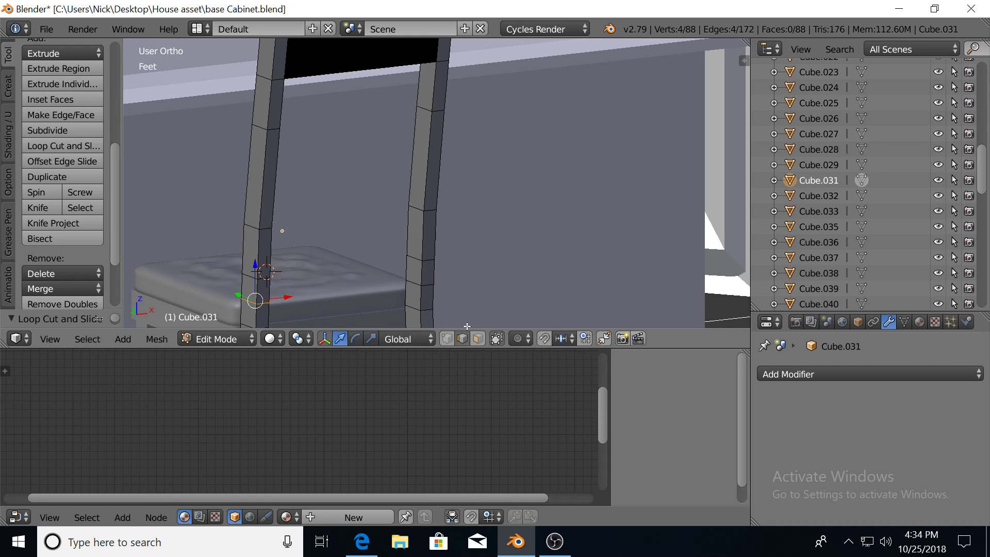
# Fill faces between the uprights' edges to start the lower crossbar.
pyautogui.rightClick(410, 277)
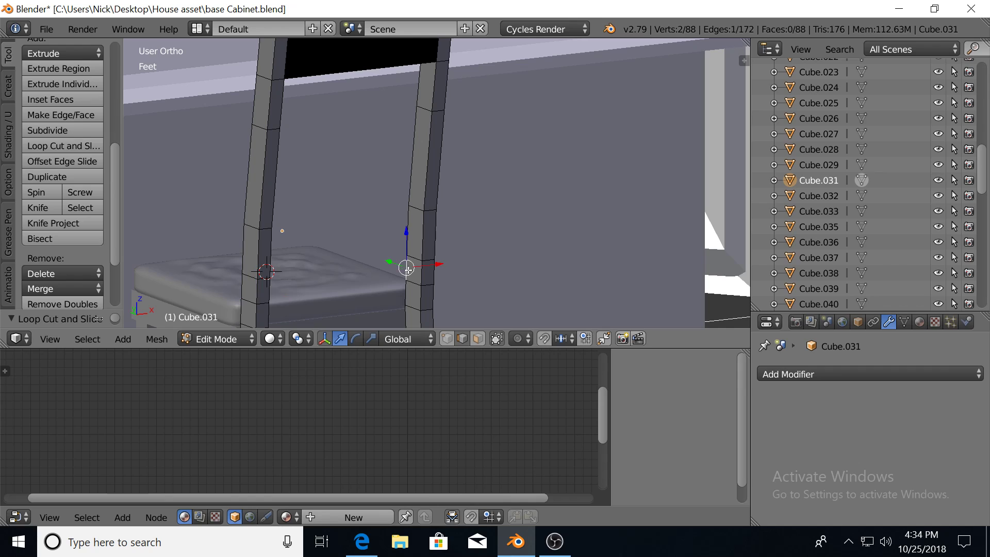
pyautogui.scroll(-3, 281, 228)
pyautogui.moveTo(280, 228); pyautogui.dragTo(235, 244, button='middle')
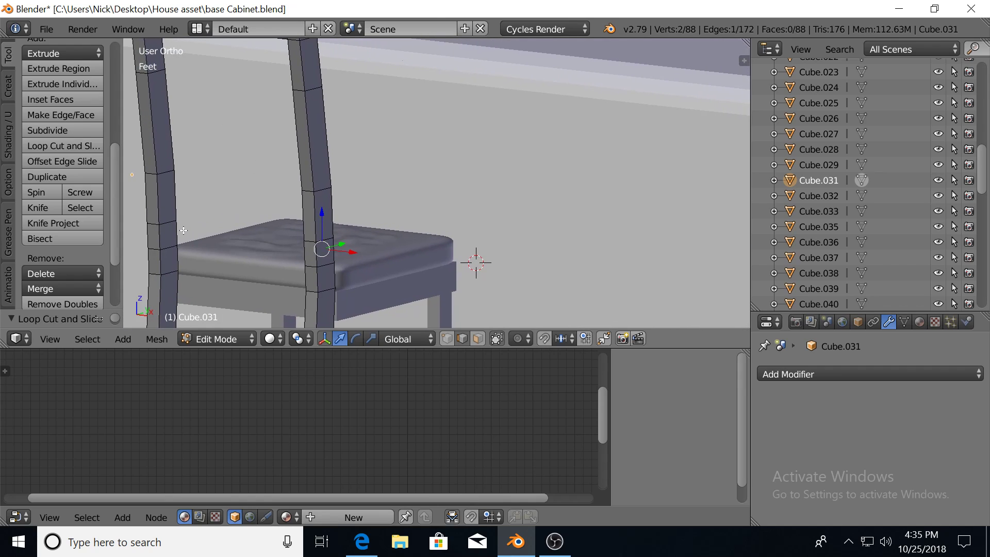
pyautogui.keyDown('shift'); pyautogui.rightClick(183, 231); pyautogui.keyUp('shift')
pyautogui.press('f')
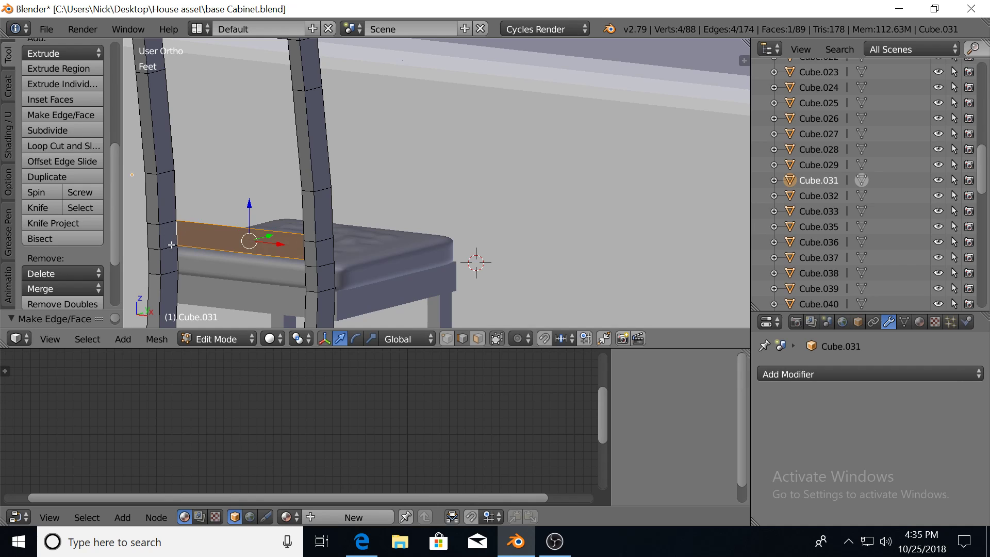
pyautogui.rightClick(171, 244)
pyautogui.moveTo(172, 245); pyautogui.dragTo(292, 249, button='middle')
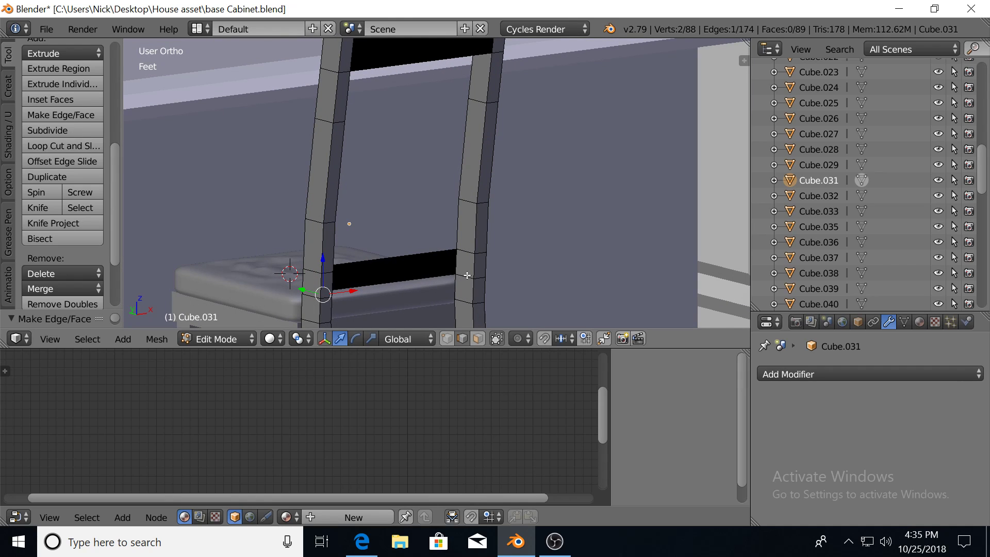
pyautogui.rightClick(475, 265)
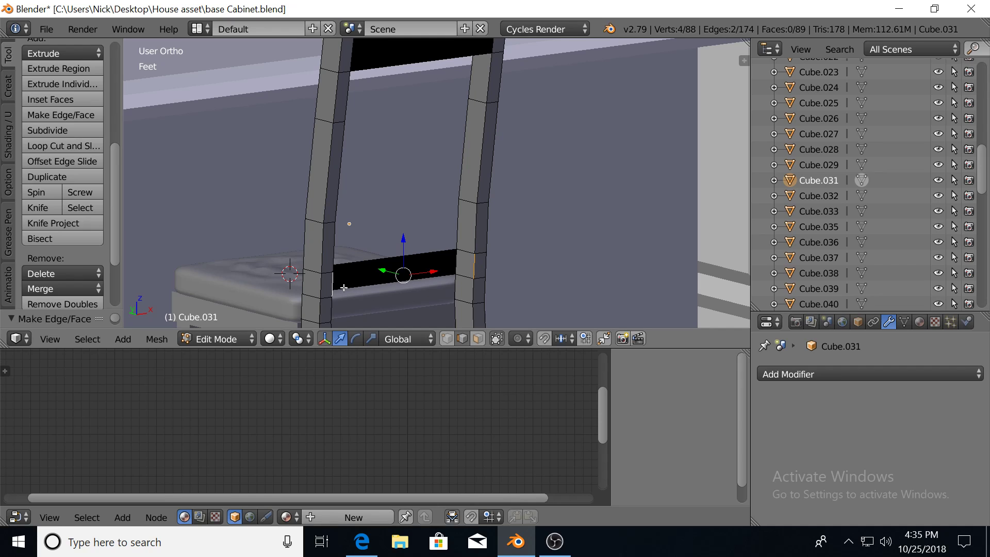
pyautogui.press('f')
# Fill the crossbar's top and underside faces and return to Object Mode.
pyautogui.rightClick(363, 263)
pyautogui.keyDown('shift'); pyautogui.rightClick(374, 267); pyautogui.keyUp('shift')
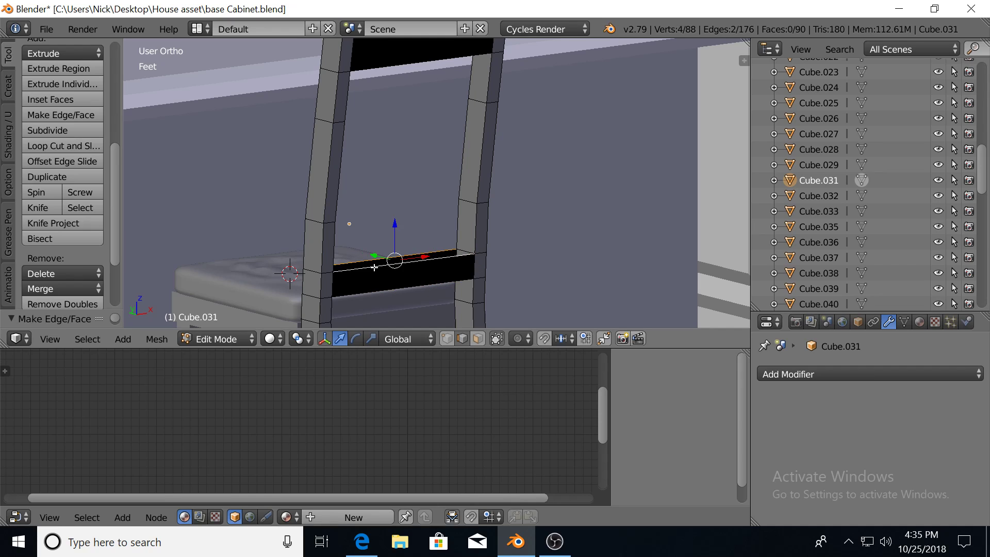
pyautogui.press('f')
pyautogui.moveTo(391, 258)
pyautogui.mouseDown(button='middle')
pyautogui.moveTo(400, 277)
pyautogui.moveTo(417, 218)
pyautogui.mouseUp(button='middle')
pyautogui.rightClick(418, 217)
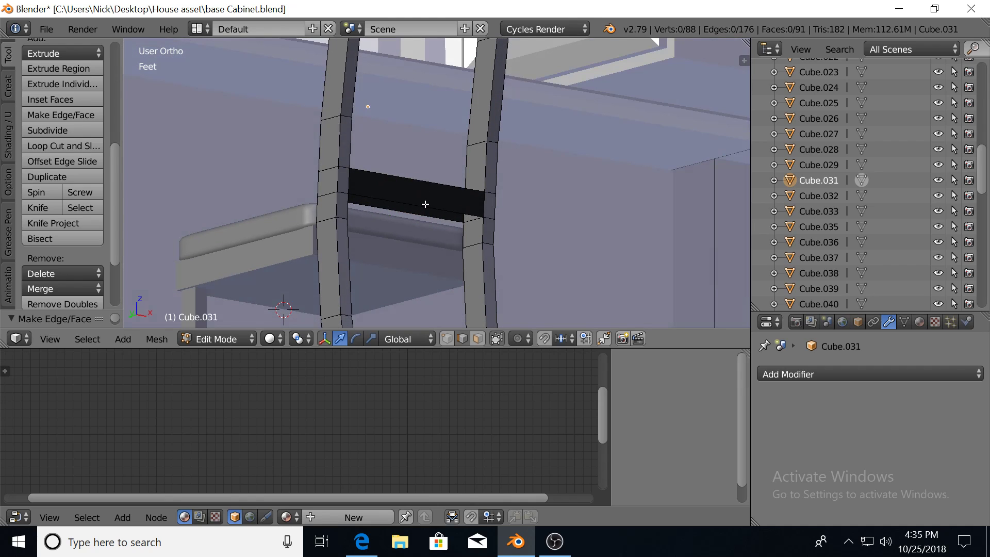
pyautogui.rightClick(415, 216)
pyautogui.press('f')
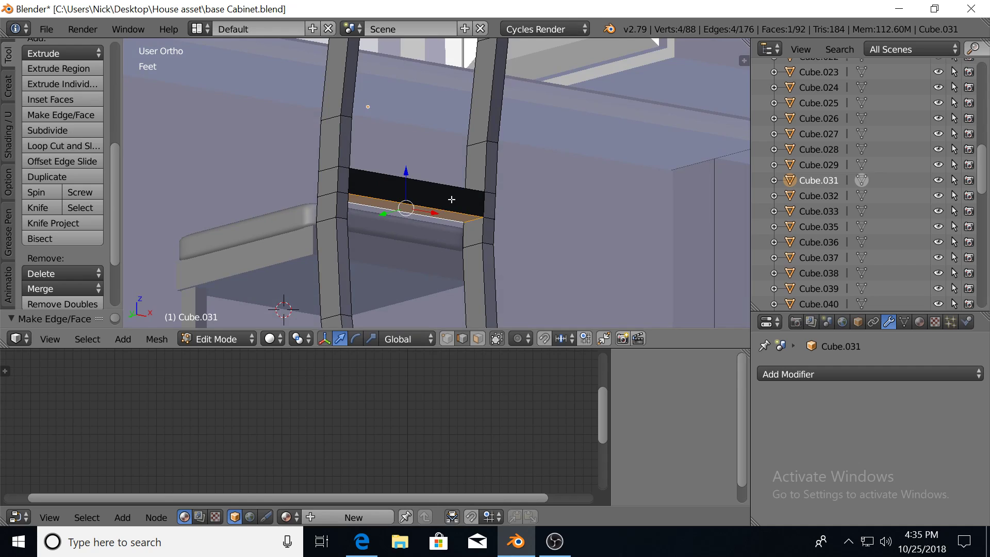
pyautogui.moveTo(451, 199)
pyautogui.mouseDown(button='middle')
pyautogui.moveTo(447, 146)
pyautogui.moveTo(428, 214)
pyautogui.moveTo(355, 233)
pyautogui.moveTo(460, 254)
pyautogui.moveTo(380, 231)
pyautogui.moveTo(406, 143)
pyautogui.moveTo(401, 125)
pyautogui.mouseUp(button='middle')
pyautogui.press('Tab')
pyautogui.scroll(5, 355, 233)
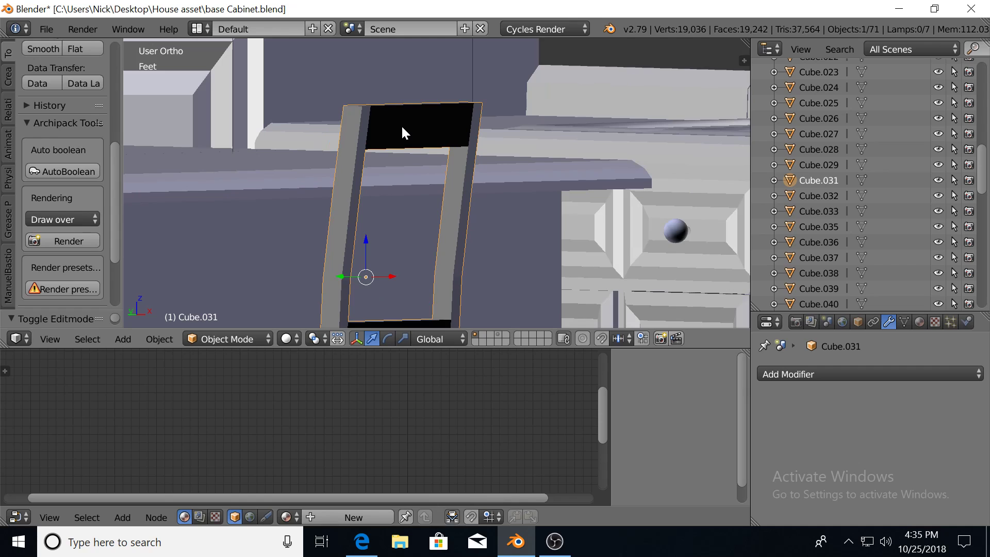
# Recalculate the chair back's face normals so the black top rail and crossbar faces shade grey.
pyautogui.press('Tab')
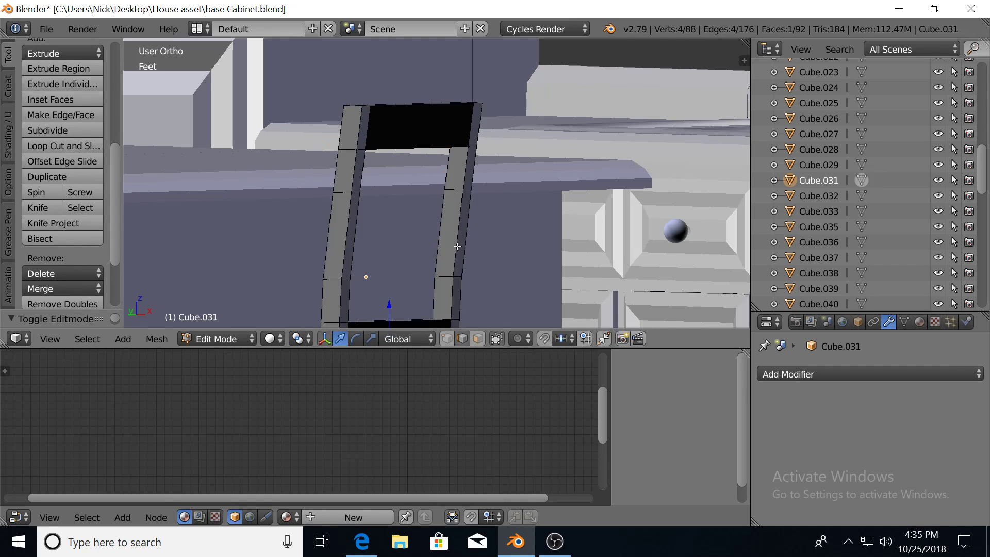
pyautogui.click(478, 338)
pyautogui.rightClick(409, 129)
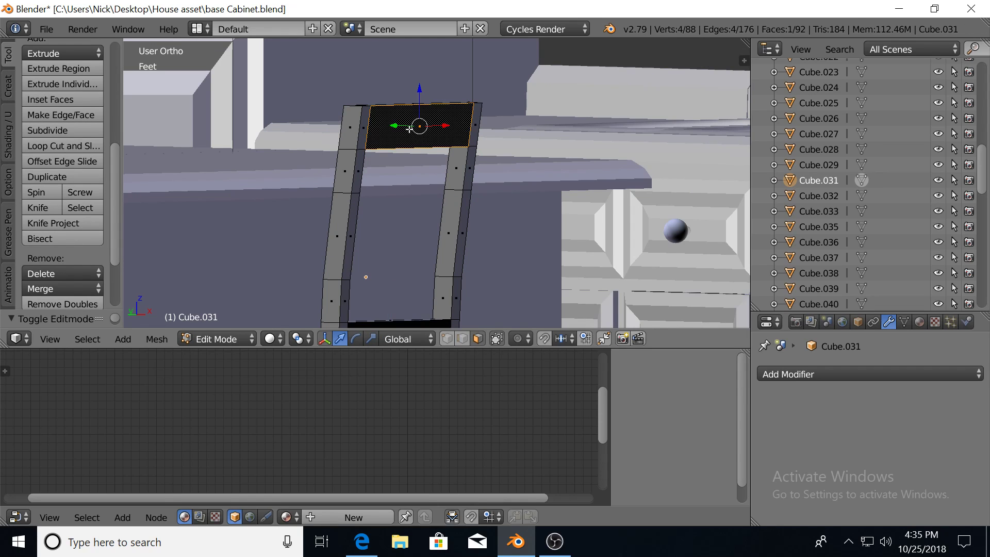
pyautogui.hotkey('ctrl', 'n')
pyautogui.moveTo(409, 129)
pyautogui.mouseDown(button='middle')
pyautogui.moveTo(474, 194)
pyautogui.moveTo(573, 193)
pyautogui.moveTo(521, 154)
pyautogui.moveTo(491, 97)
pyautogui.mouseUp(button='middle')
pyautogui.rightClick(452, 170)
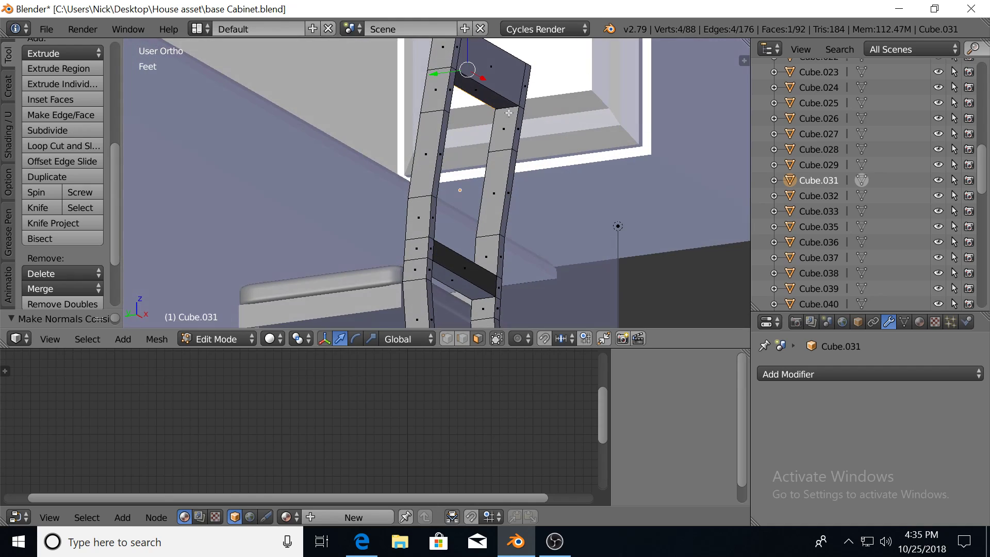
pyautogui.rightClick(462, 266)
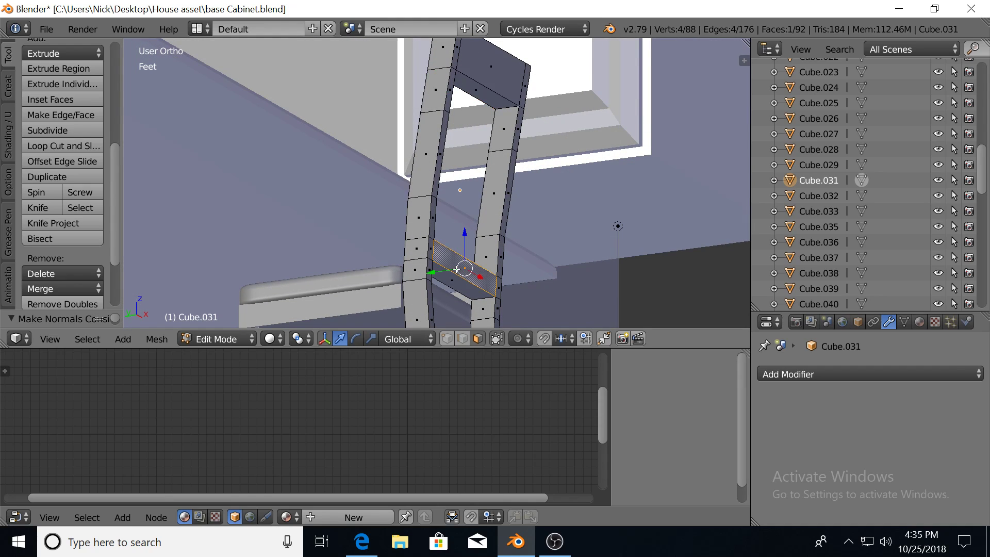
pyautogui.moveTo(462, 273)
pyautogui.mouseDown(button='middle')
pyautogui.moveTo(475, 293)
pyautogui.moveTo(479, 240)
pyautogui.moveTo(519, 239)
pyautogui.mouseUp(button='middle')
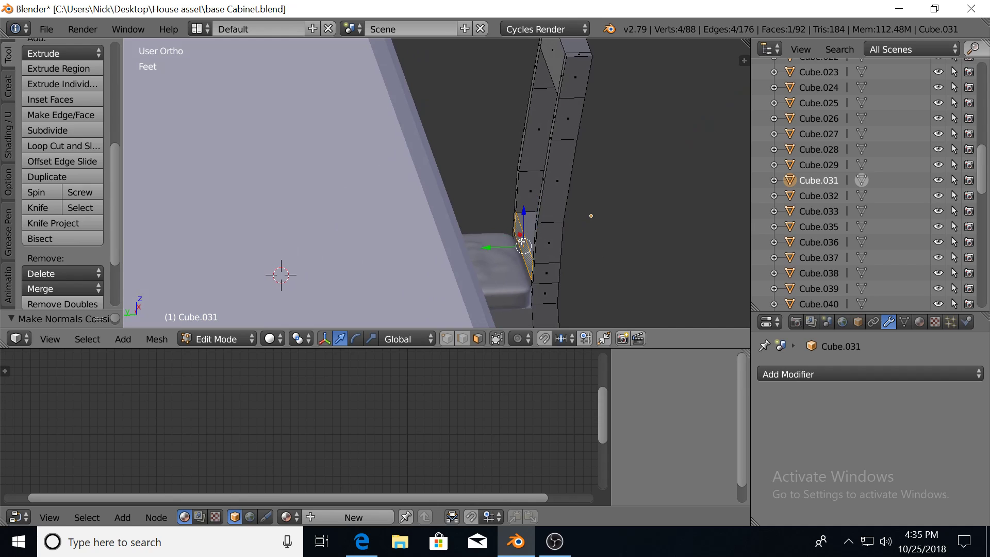
pyautogui.moveTo(521, 227)
pyautogui.mouseDown(button='middle')
pyautogui.moveTo(510, 205)
pyautogui.moveTo(430, 145)
pyautogui.mouseUp(button='middle')
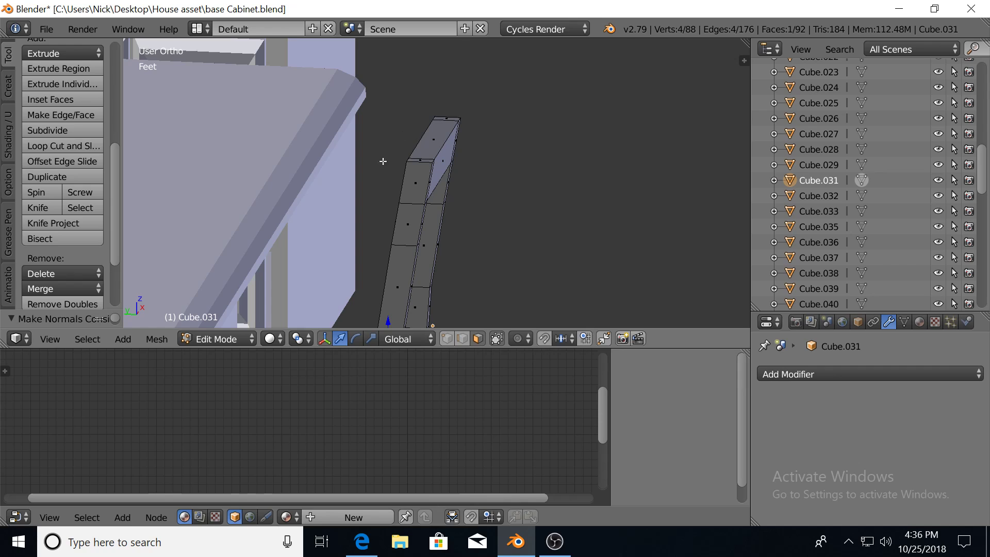
pyautogui.scroll(-1, 410, 176)
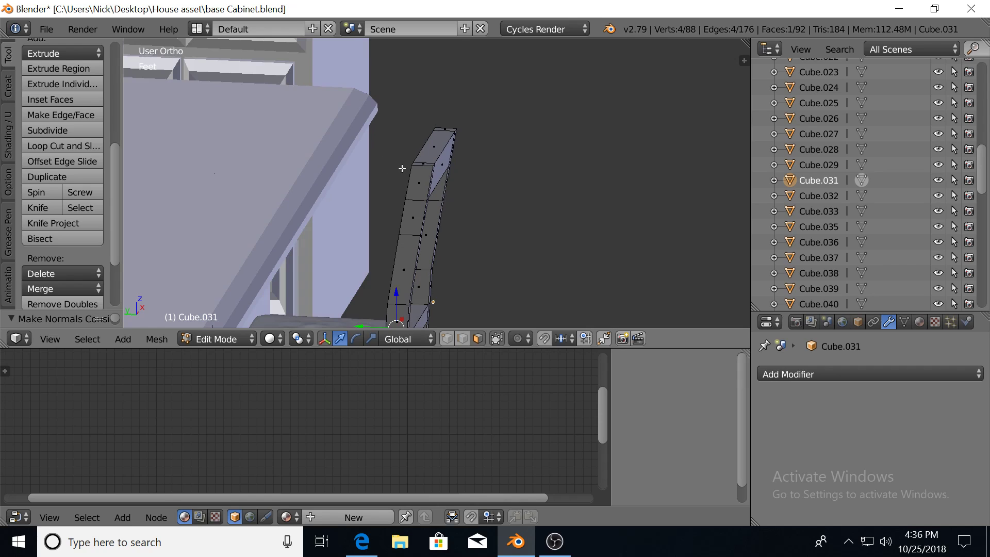
pyautogui.scroll(-2, 406, 170)
pyautogui.scroll(-1, 405, 184)
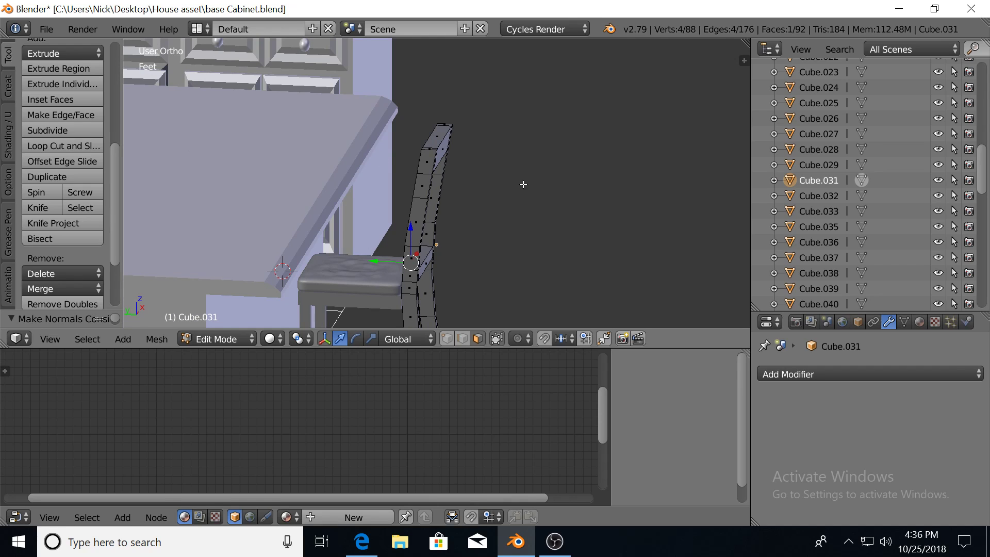
pyautogui.moveTo(415, 227)
pyautogui.mouseDown(button='middle')
pyautogui.moveTo(330, 88)
pyautogui.moveTo(348, 179)
pyautogui.mouseUp(button='middle')
# Add five evenly spaced vertical loop cuts across the chair back's top rail.
pyautogui.scroll(3, 323, 80)
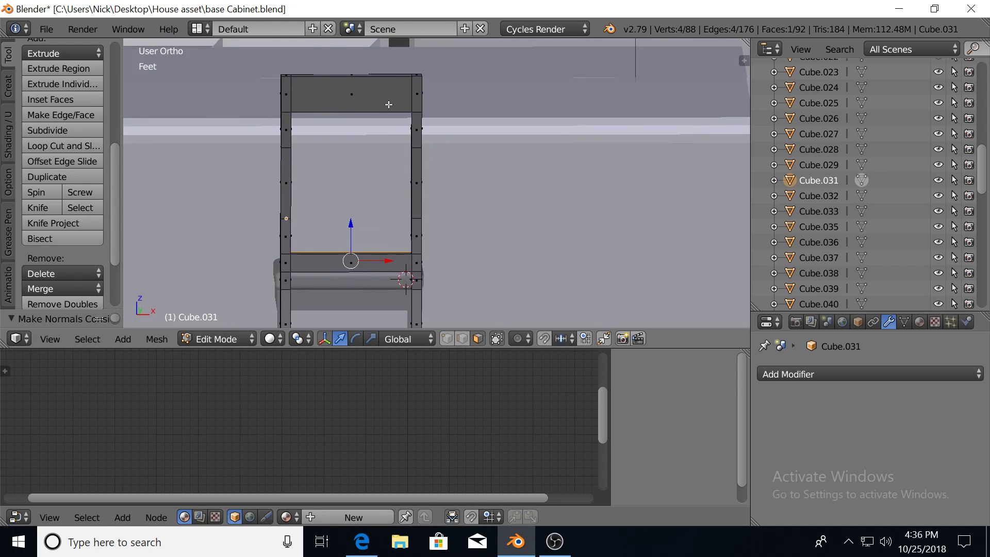
pyautogui.hotkey('ctrl', 'r')
pyautogui.scroll(3, 321, 90)
pyautogui.scroll(1, 321, 90)
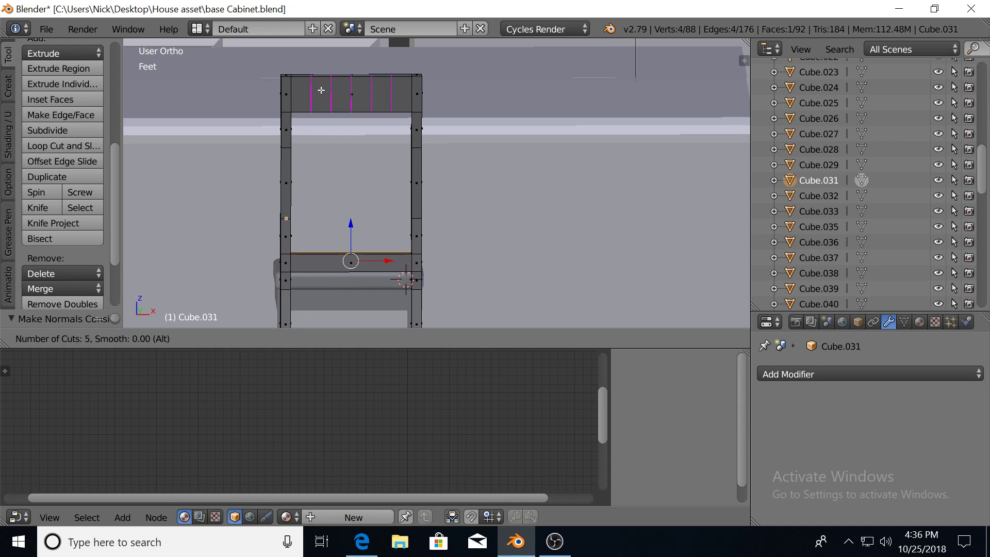
pyautogui.click(321, 90)
pyautogui.rightClick(321, 91)
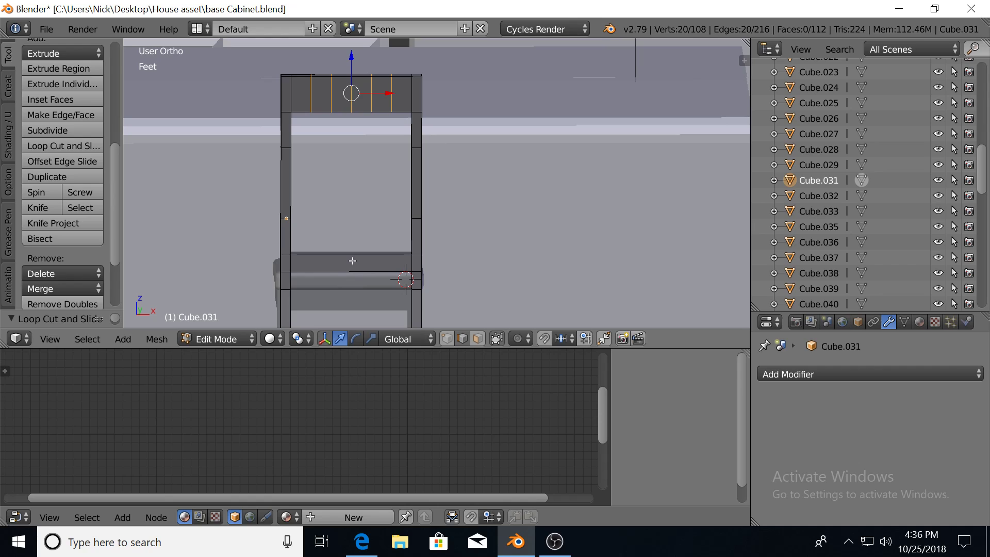
# Add evenly spaced vertical loop cuts across the lower rail.
pyautogui.hotkey('ctrl', 'r')
pyautogui.scroll(1, 352, 261)
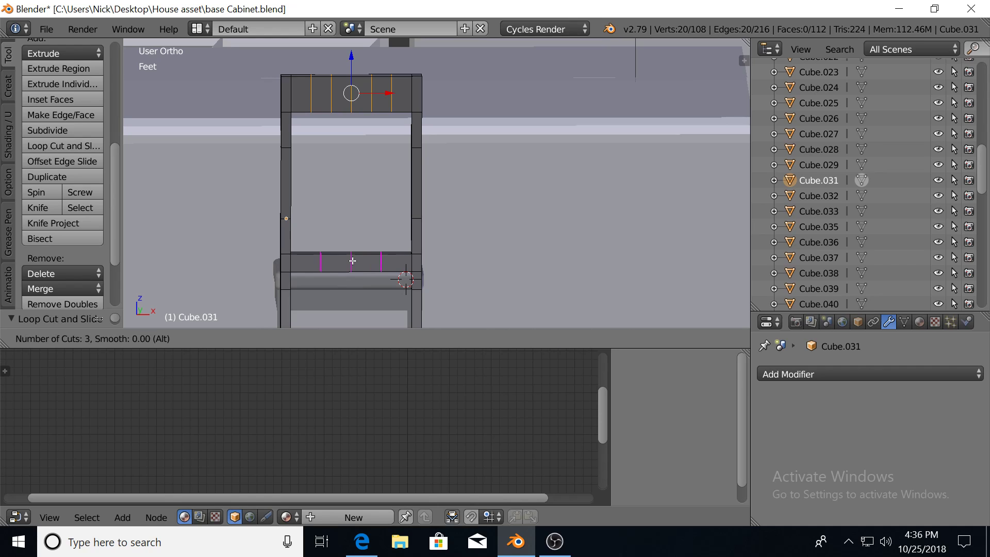
pyautogui.click(352, 260)
pyautogui.rightClick(353, 261)
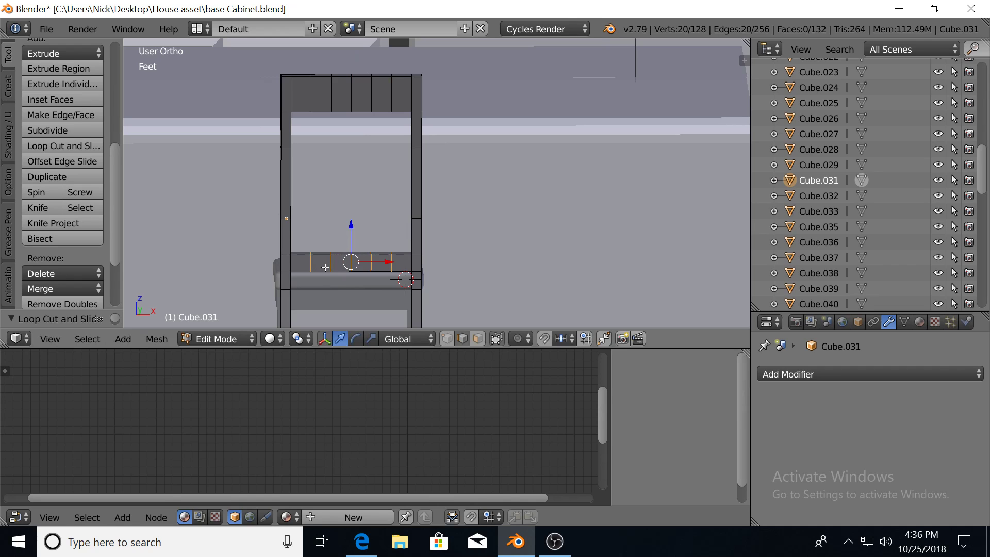
# Move two lower-rail edge loops left and scale them closer together along X.
pyautogui.keyDown('alt'); pyautogui.rightClick(331, 266); pyautogui.keyUp('alt')
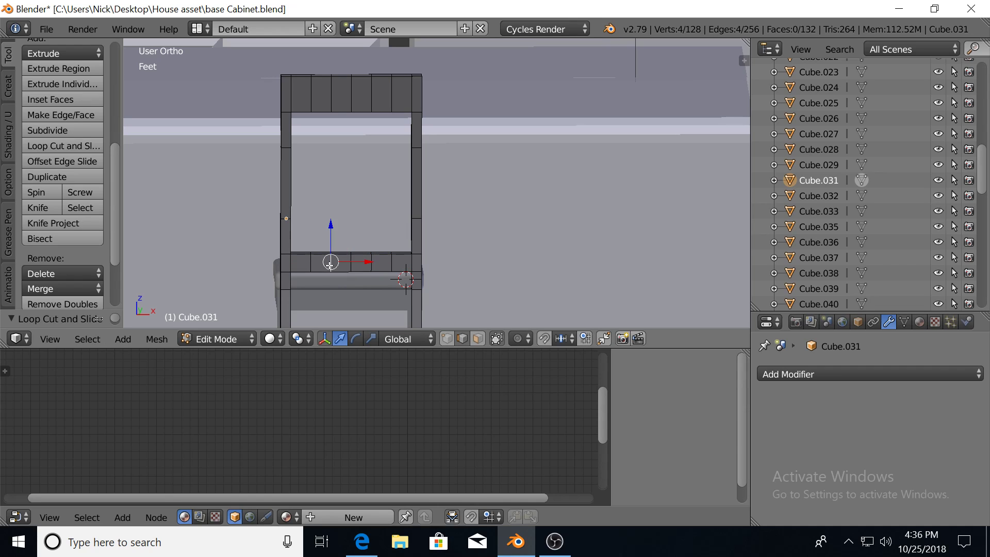
pyautogui.moveTo(331, 266); pyautogui.dragTo(338, 292, button='middle')
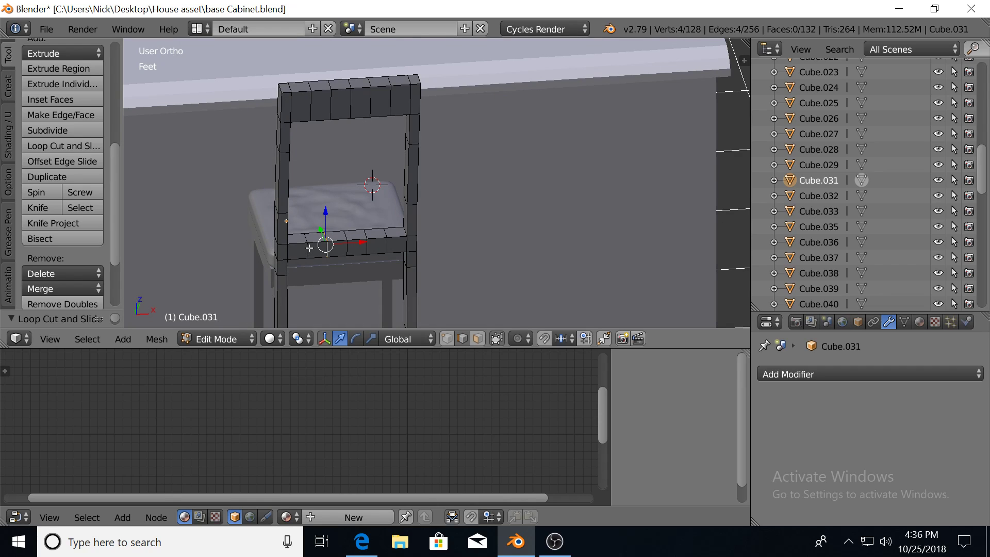
pyautogui.keyDown('alt'); pyautogui.keyDown('shift'); pyautogui.rightClick(309, 248); pyautogui.keyUp('shift'); pyautogui.keyUp('alt')
pyautogui.moveTo(353, 243); pyautogui.dragTo(344, 243)
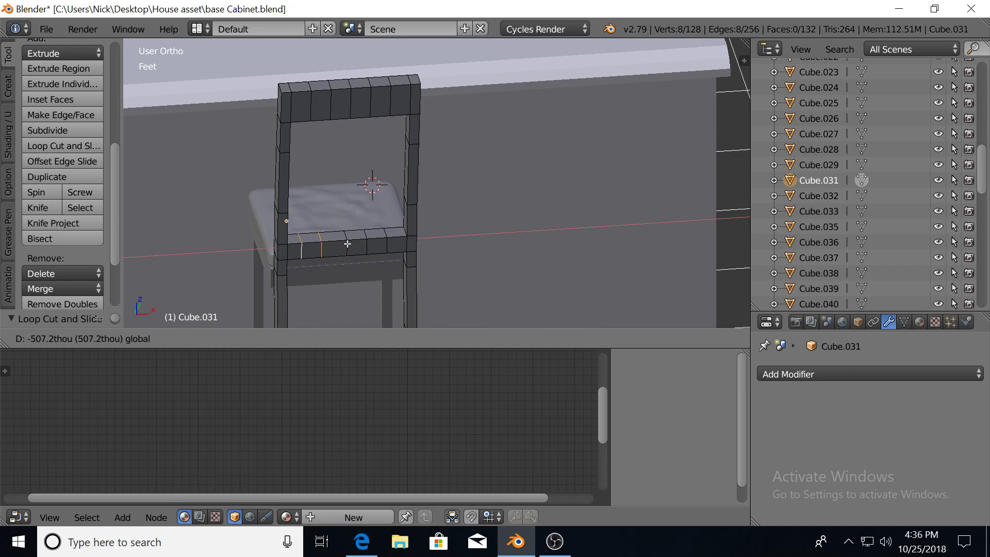
pyautogui.press('s')
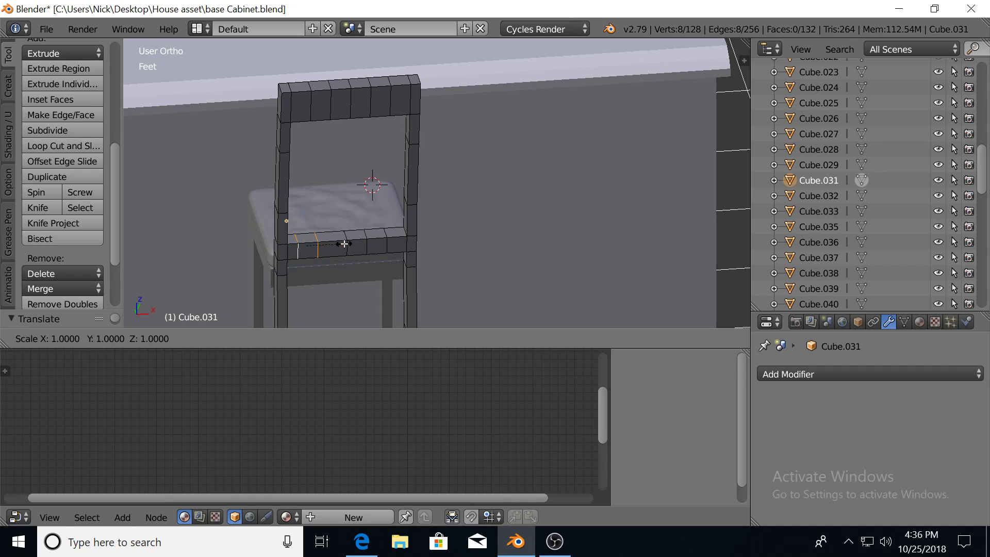
pyautogui.press('x')
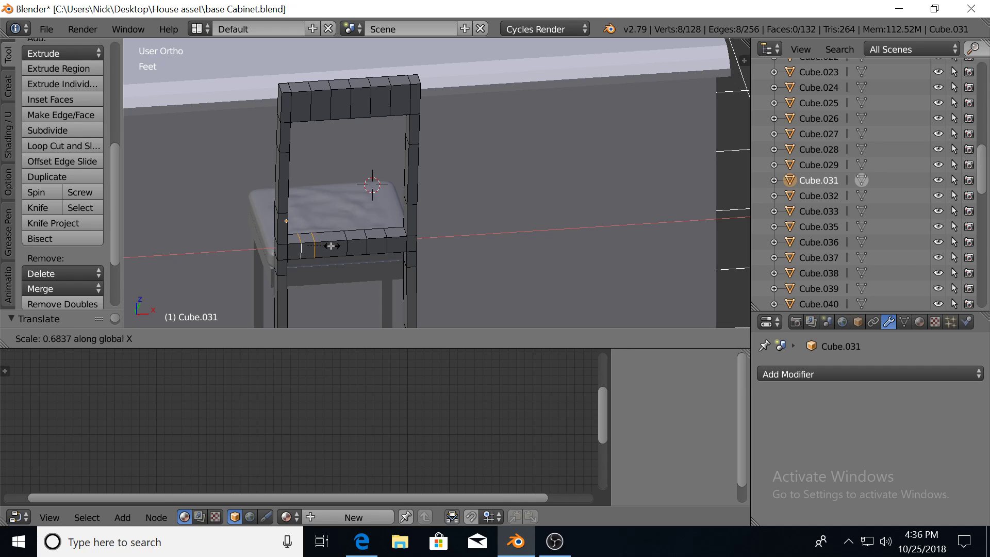
pyautogui.click(325, 248)
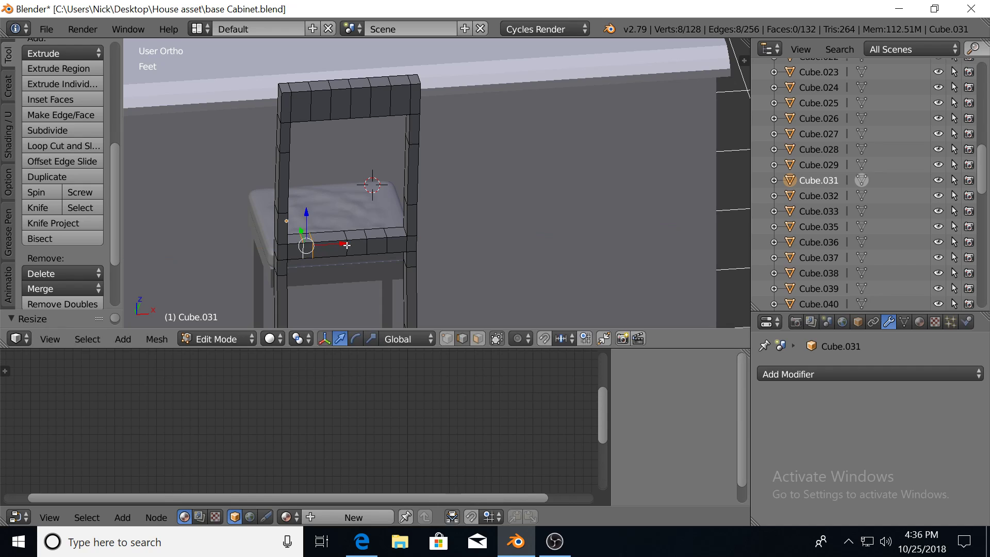
# Shift another pair of lower-rail edge loops to a new position along X.
pyautogui.keyDown('alt'); pyautogui.rightClick(347, 246); pyautogui.keyUp('alt')
pyautogui.keyDown('alt'); pyautogui.keyDown('shift'); pyautogui.rightClick(364, 245); pyautogui.keyUp('shift'); pyautogui.keyUp('alt')
pyautogui.press('g')
pyautogui.press('x')
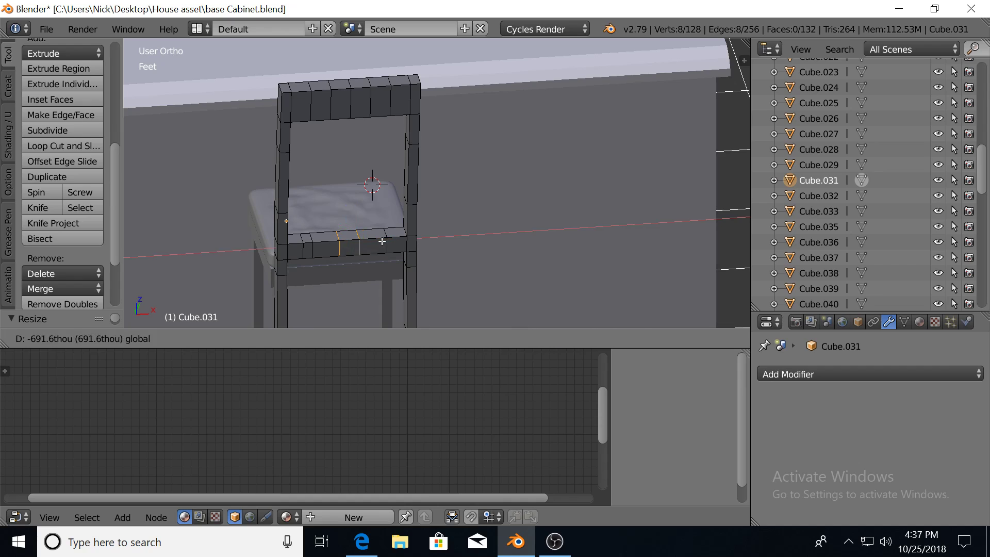
pyautogui.click(382, 240)
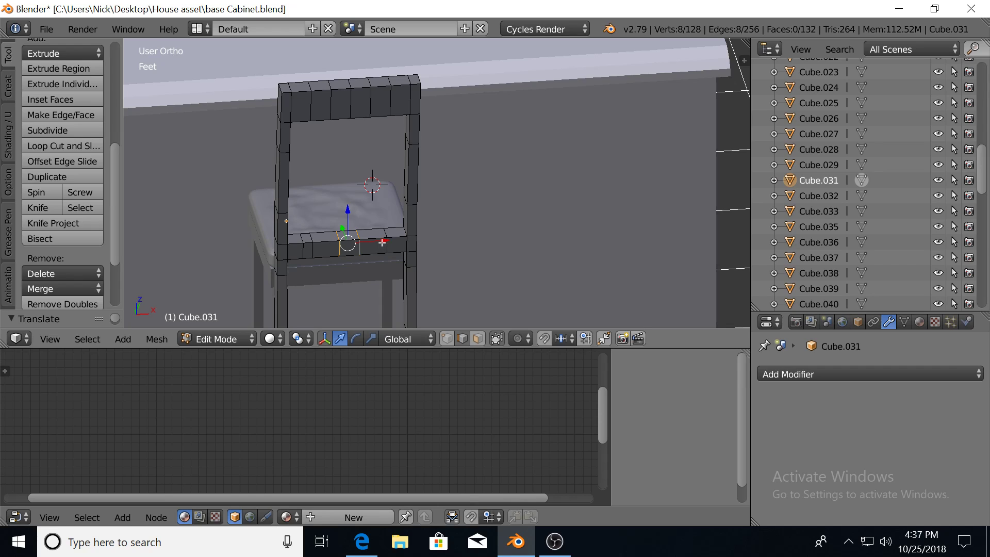
# Add one more loop cut on the lower rail and nudge the selected loops right along X.
pyautogui.hotkey('ctrl', 'r')
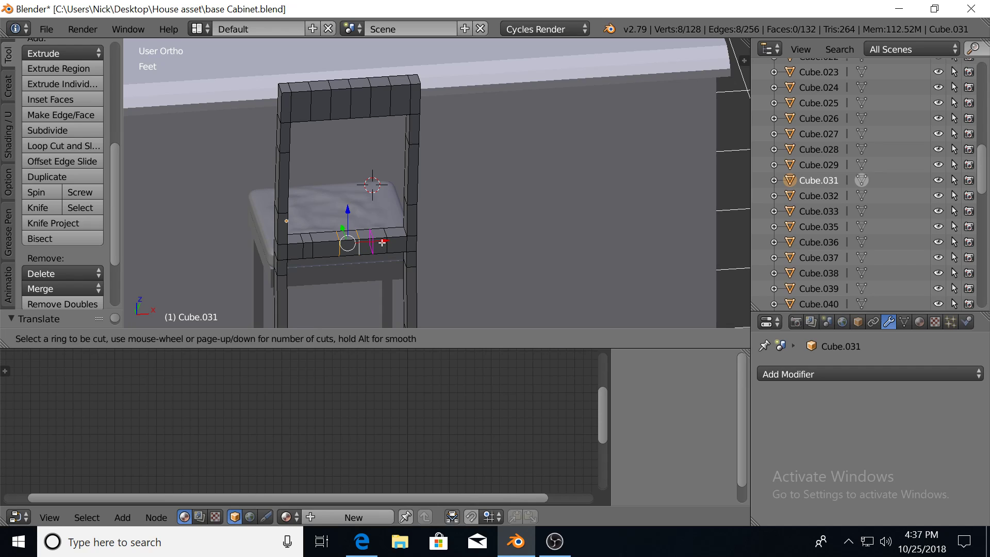
pyautogui.click(382, 243)
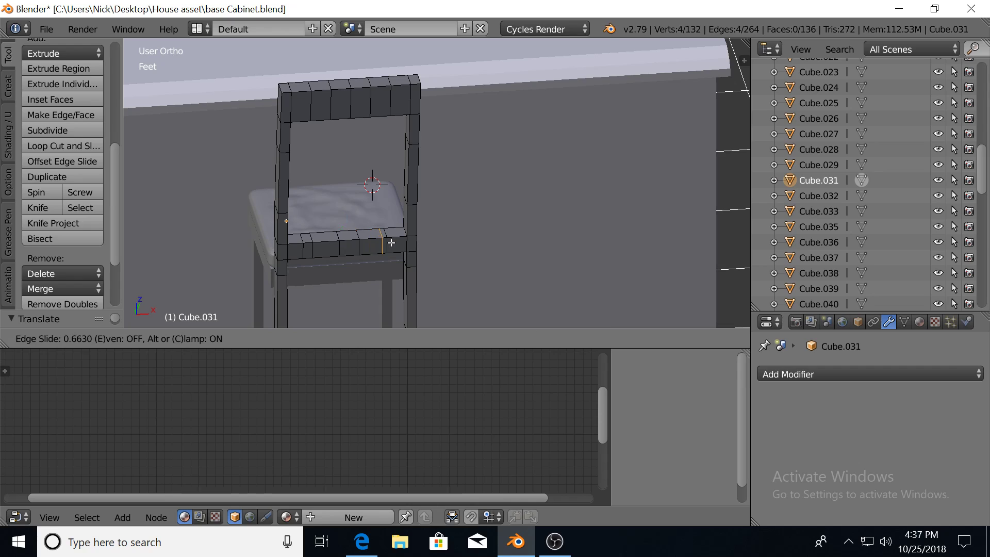
pyautogui.click(387, 241)
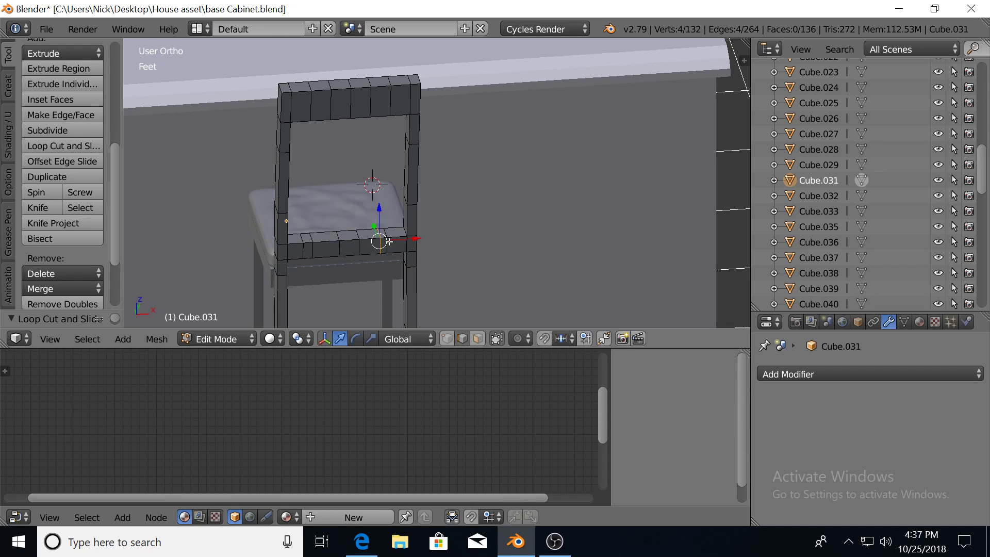
pyautogui.keyDown('alt'); pyautogui.keyDown('shift'); pyautogui.rightClick(385, 241); pyautogui.keyUp('shift'); pyautogui.keyUp('alt')
pyautogui.moveTo(417, 238); pyautogui.dragTo(410, 240)
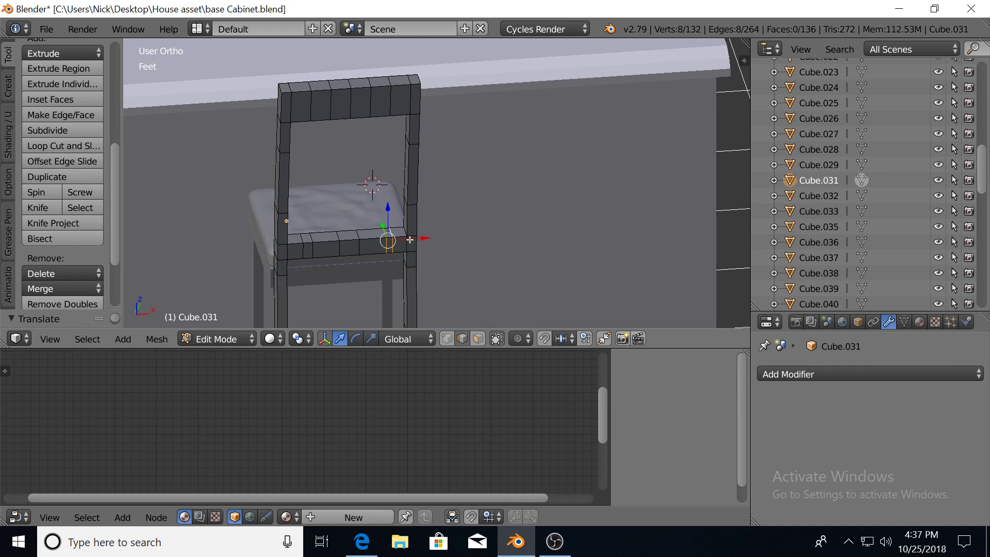
pyautogui.moveTo(410, 240); pyautogui.dragTo(366, 129, button='middle')
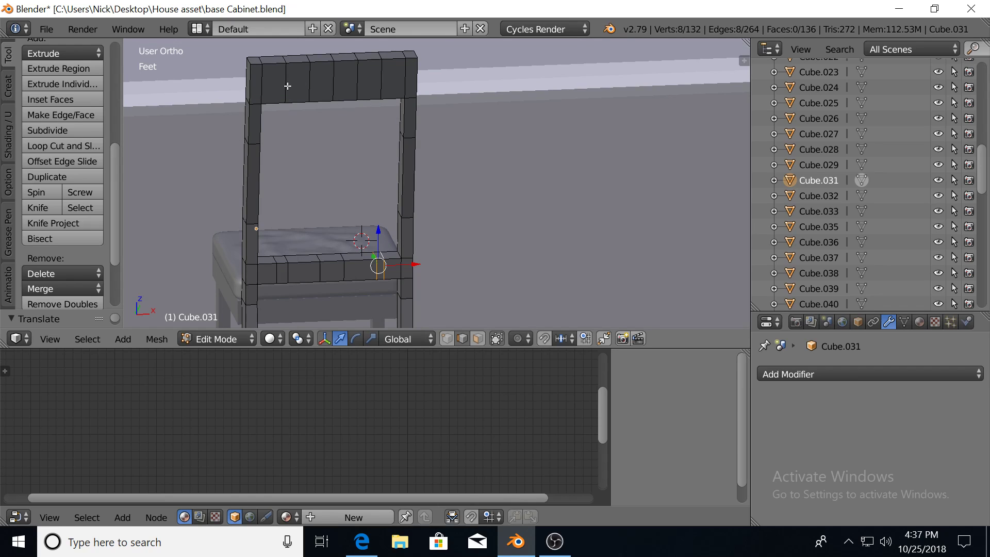
# Move two top-rail edge loops left and scale them closer together along X.
pyautogui.keyDown('alt'); pyautogui.click(288, 86); pyautogui.keyUp('alt')
pyautogui.keyDown('alt'); pyautogui.keyDown('shift'); pyautogui.click(311, 84); pyautogui.keyUp('shift'); pyautogui.keyUp('alt')
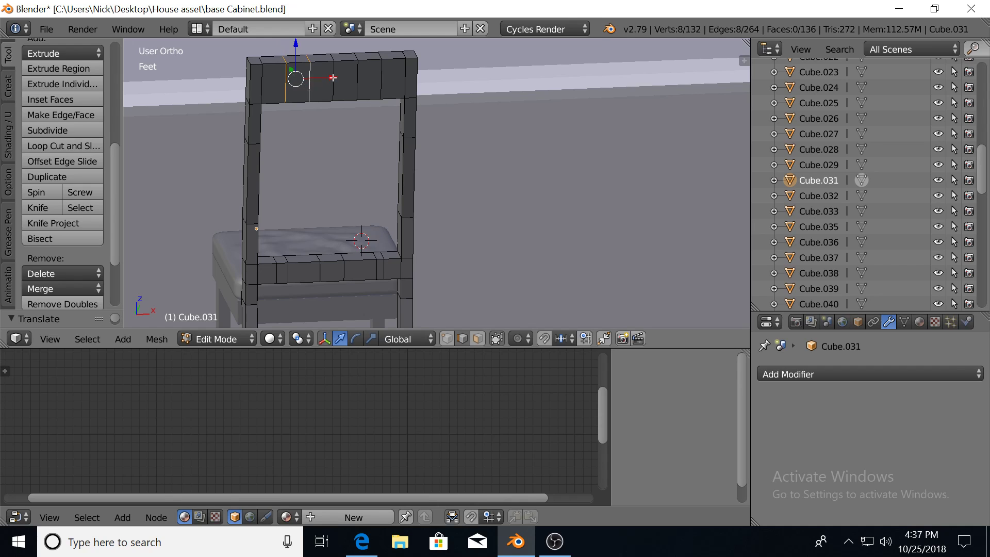
pyautogui.press('g')
pyautogui.click(355, 79)
pyautogui.press('s')
pyautogui.press('x')
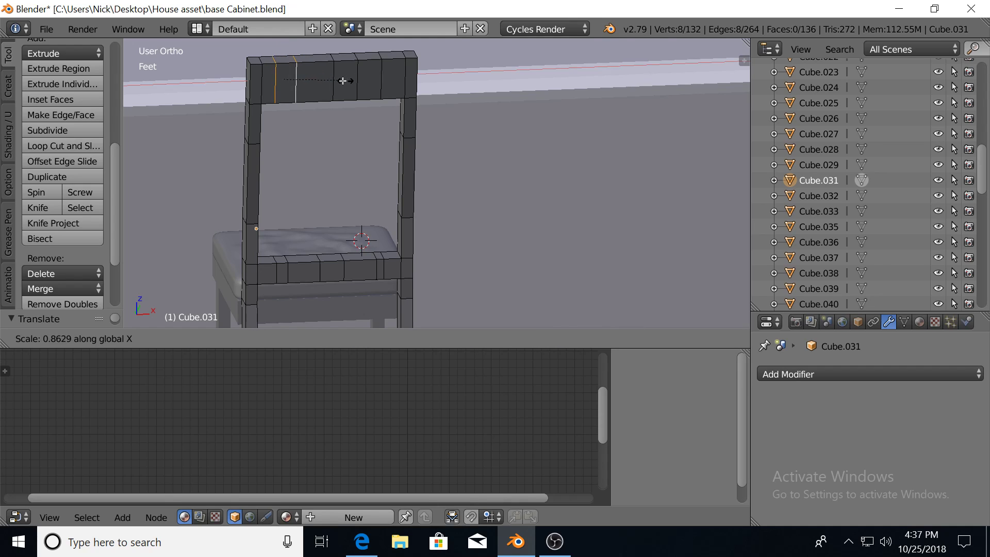
pyautogui.click(315, 81)
# Reposition a second pair of top-rail edge loops along X.
pyautogui.keyDown('alt'); pyautogui.click(337, 81); pyautogui.keyUp('alt')
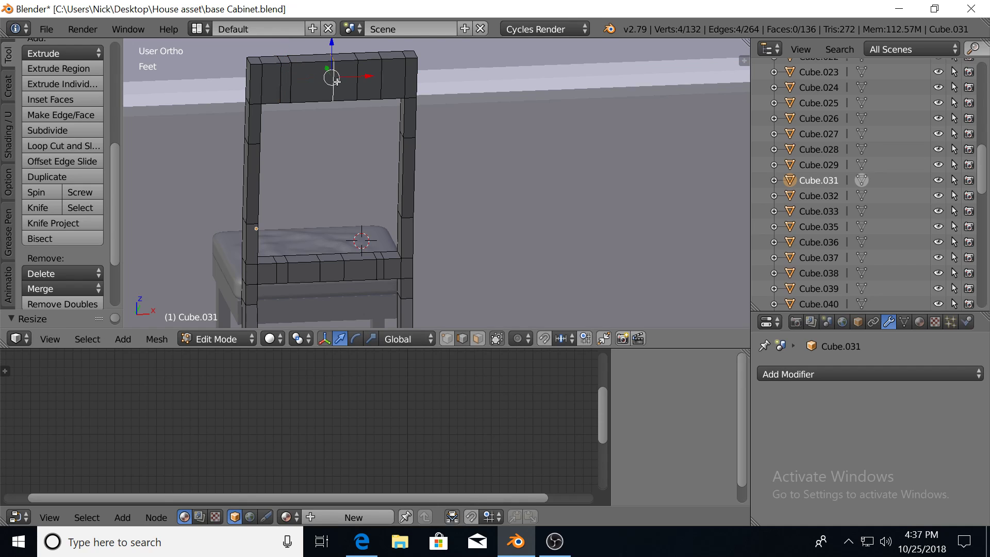
pyautogui.keyDown('alt'); pyautogui.keyDown('shift'); pyautogui.click(359, 83); pyautogui.keyUp('shift'); pyautogui.keyUp('alt')
pyautogui.press('g')
pyautogui.press('x')
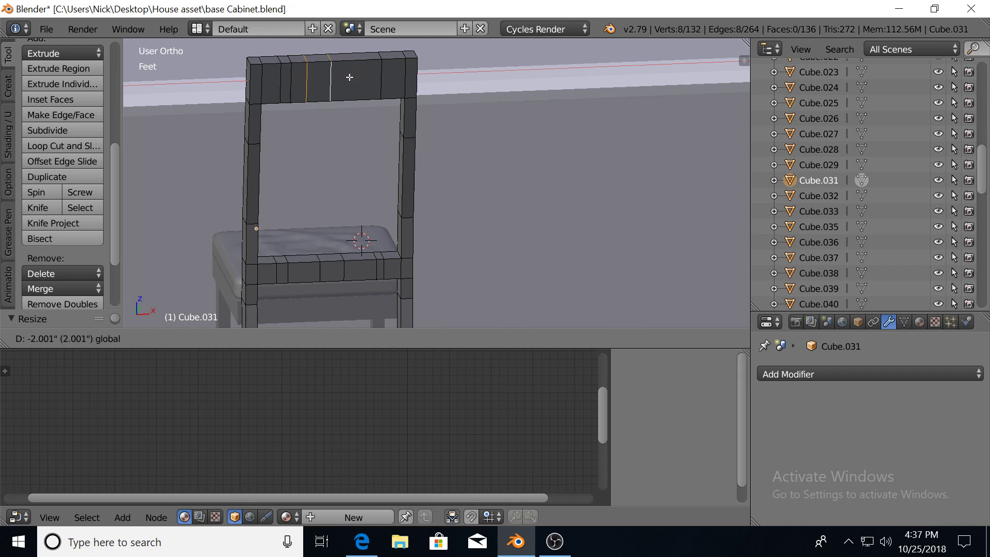
pyautogui.click(364, 76)
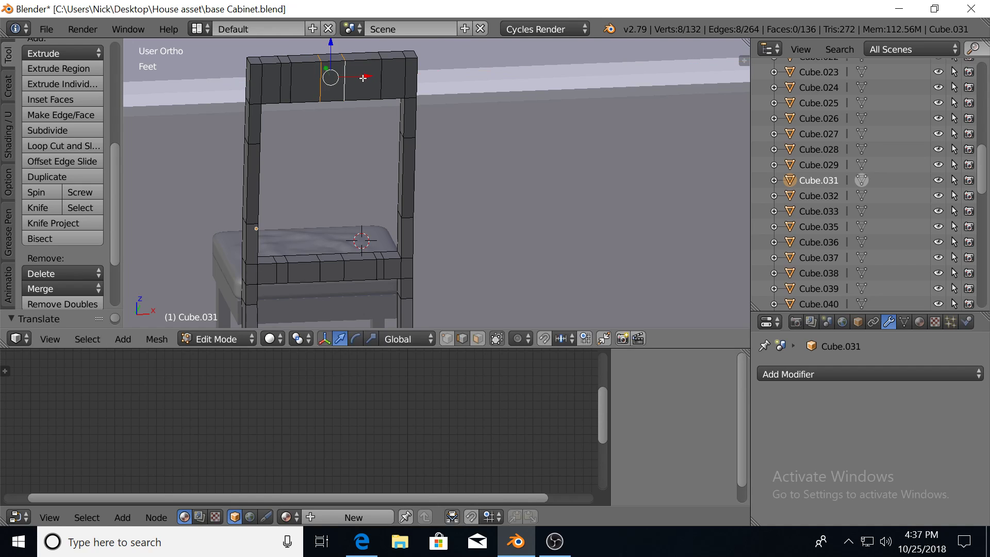
# Add a new loop cut on the top rail and slide it slightly right.
pyautogui.hotkey('ctrl', 'r')
pyautogui.click(365, 66)
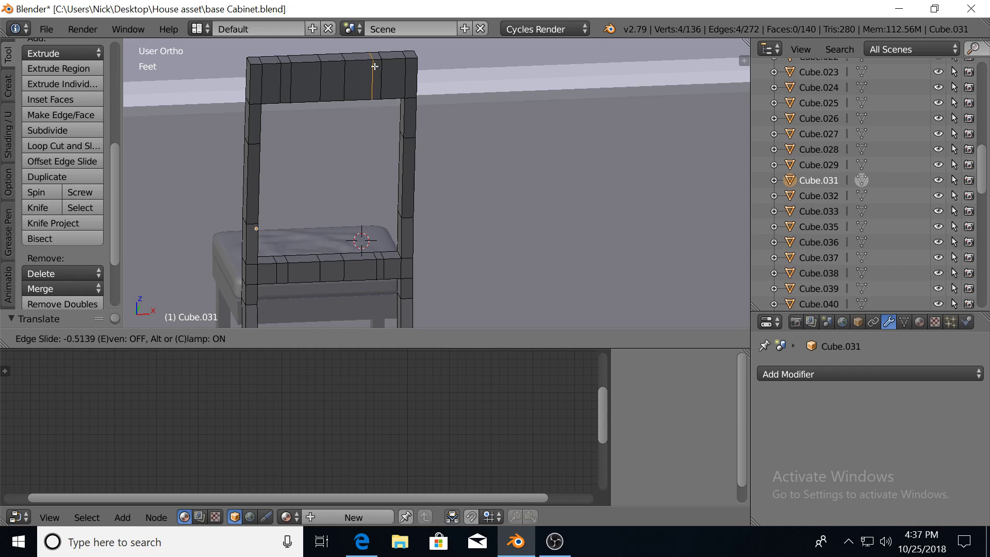
pyautogui.click(375, 67)
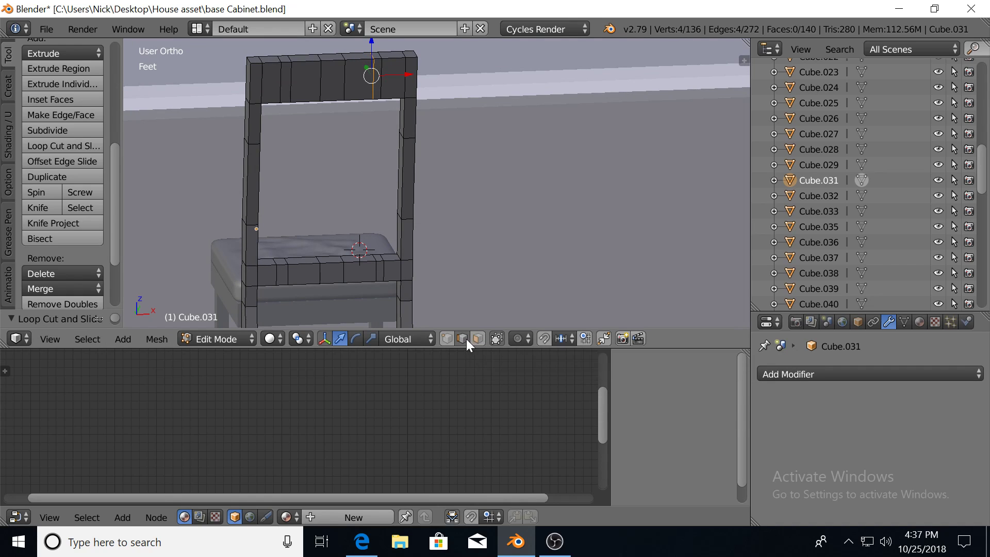
# Fill the faces between rail edges around the first slat gap, including its long sides.
pyautogui.rightClick(376, 253)
pyautogui.moveTo(370, 221); pyautogui.dragTo(373, 145, button='middle')
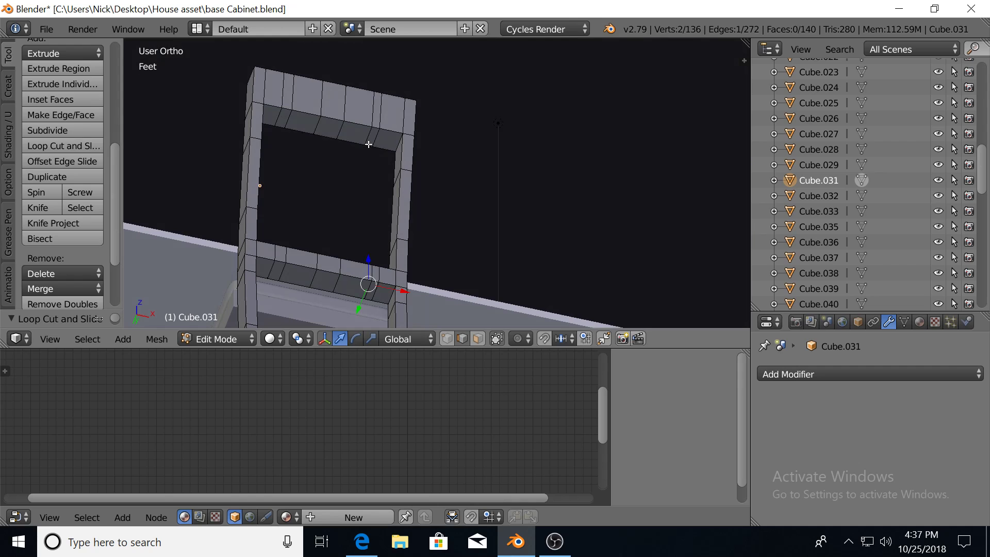
pyautogui.keyDown('shift'); pyautogui.rightClick(368, 145); pyautogui.keyUp('shift')
pyautogui.press('f')
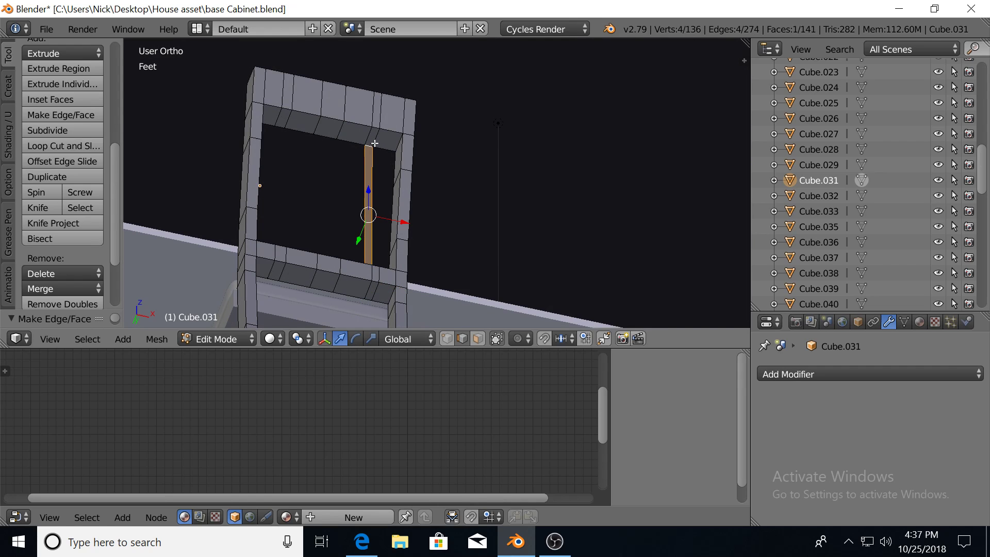
pyautogui.rightClick(375, 144)
pyautogui.moveTo(375, 139); pyautogui.dragTo(379, 255, button='middle')
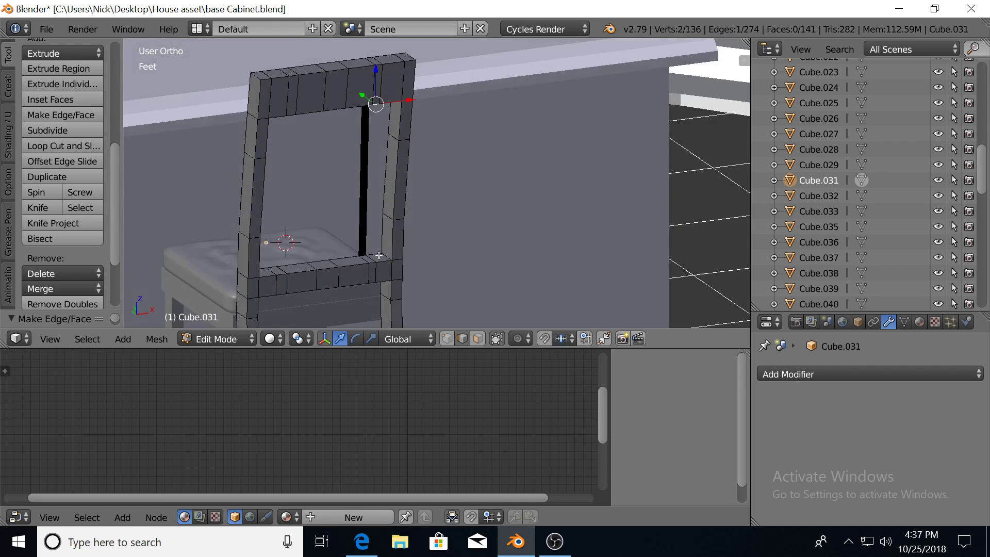
pyautogui.keyDown('shift'); pyautogui.rightClick(372, 256); pyautogui.keyUp('shift')
pyautogui.press('f')
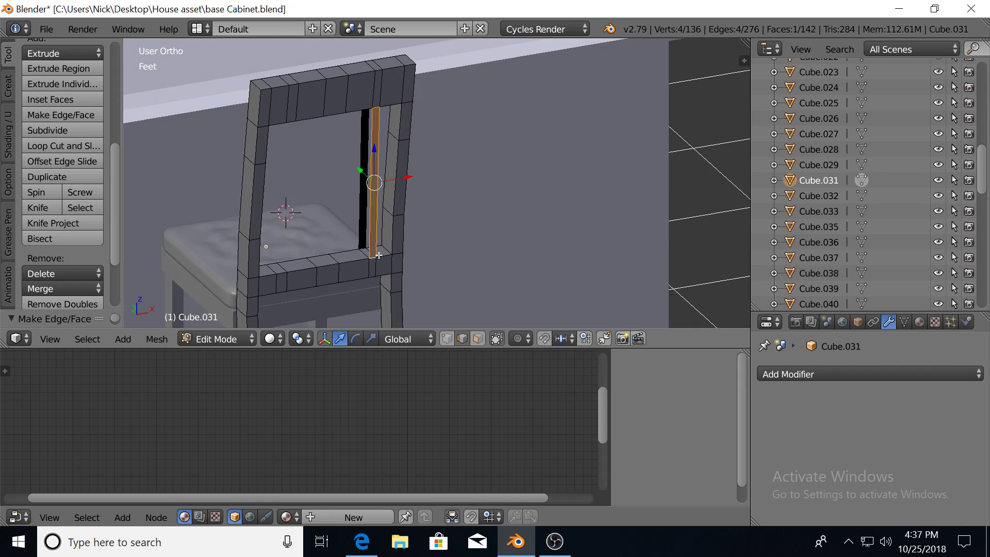
pyautogui.moveTo(374, 254); pyautogui.dragTo(357, 225, button='middle')
pyautogui.rightClick(362, 218)
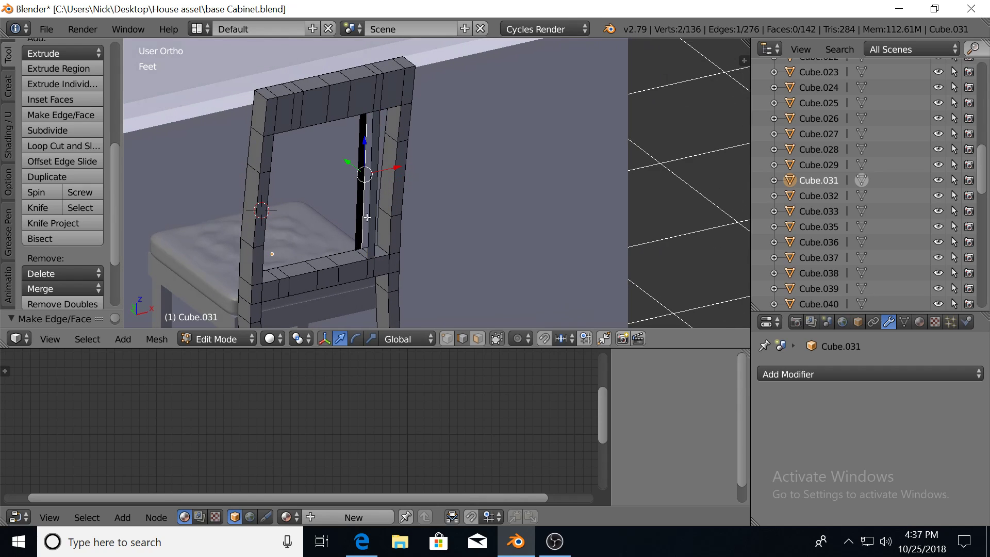
pyautogui.keyDown('shift'); pyautogui.rightClick(375, 217); pyautogui.keyUp('shift')
pyautogui.press('f')
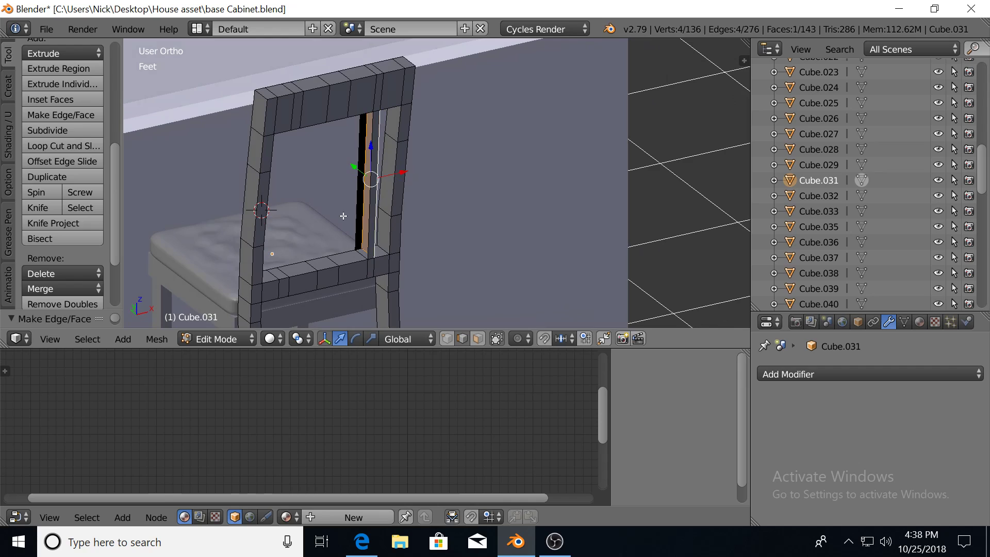
pyautogui.rightClick(355, 214)
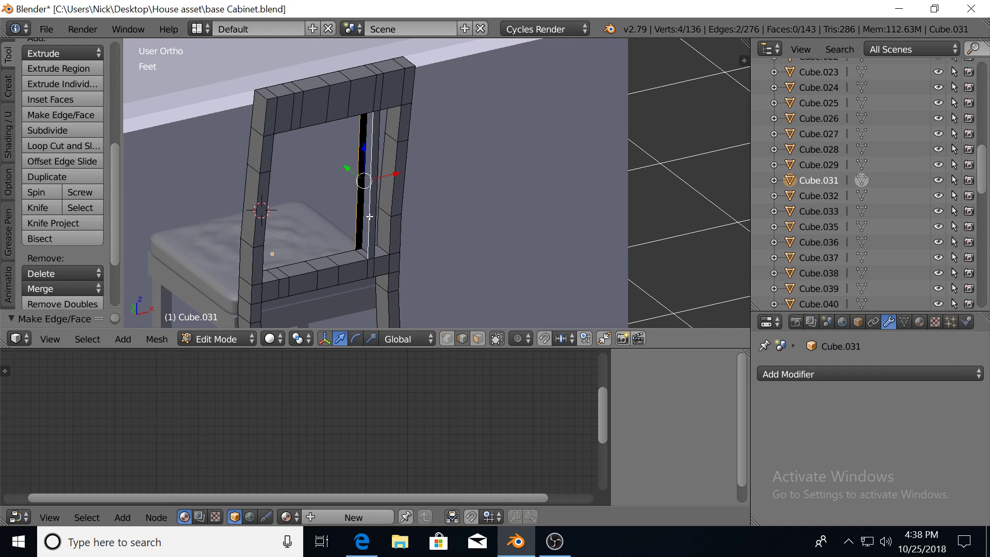
pyautogui.press('f')
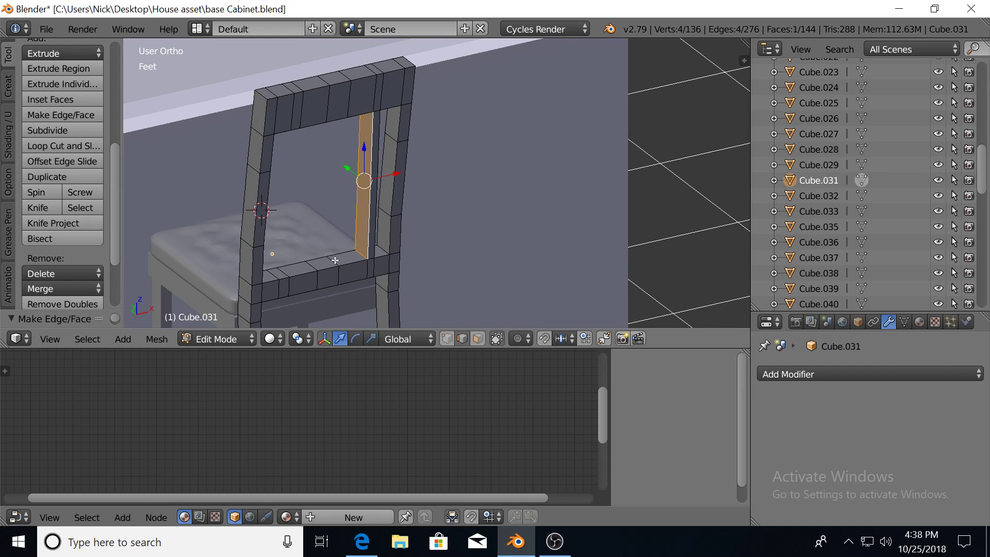
# Fill the next slat's faces between its bottom-rail and top-rail edges and along its long sides.
pyautogui.rightClick(313, 260)
pyautogui.moveTo(330, 249); pyautogui.dragTo(323, 144, button='middle')
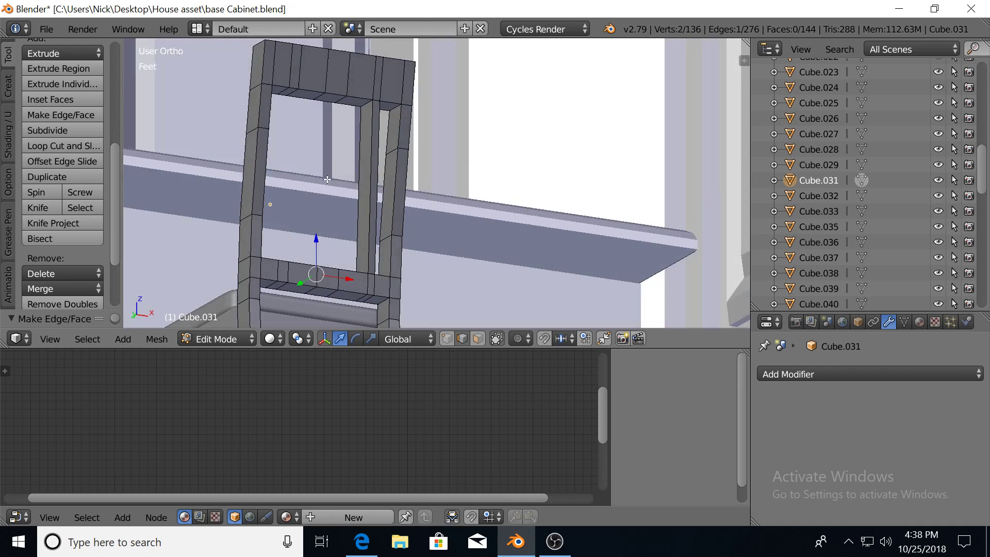
pyautogui.keyDown('shift'); pyautogui.rightClick(324, 111); pyautogui.keyUp('shift')
pyautogui.press('f')
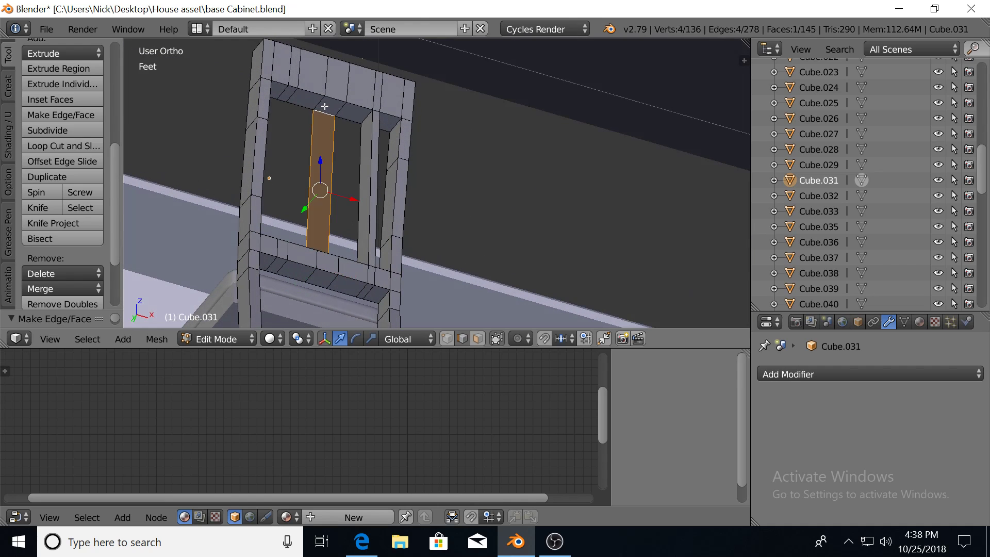
pyautogui.rightClick(335, 102)
pyautogui.moveTo(325, 158); pyautogui.dragTo(322, 236, button='middle')
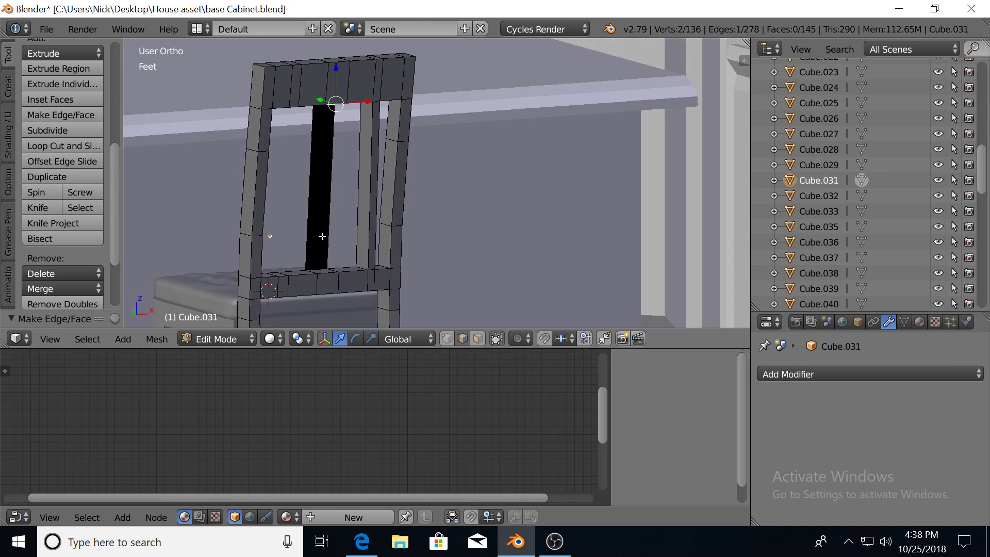
pyautogui.keyDown('shift'); pyautogui.rightClick(326, 270); pyautogui.keyUp('shift')
pyautogui.press('f')
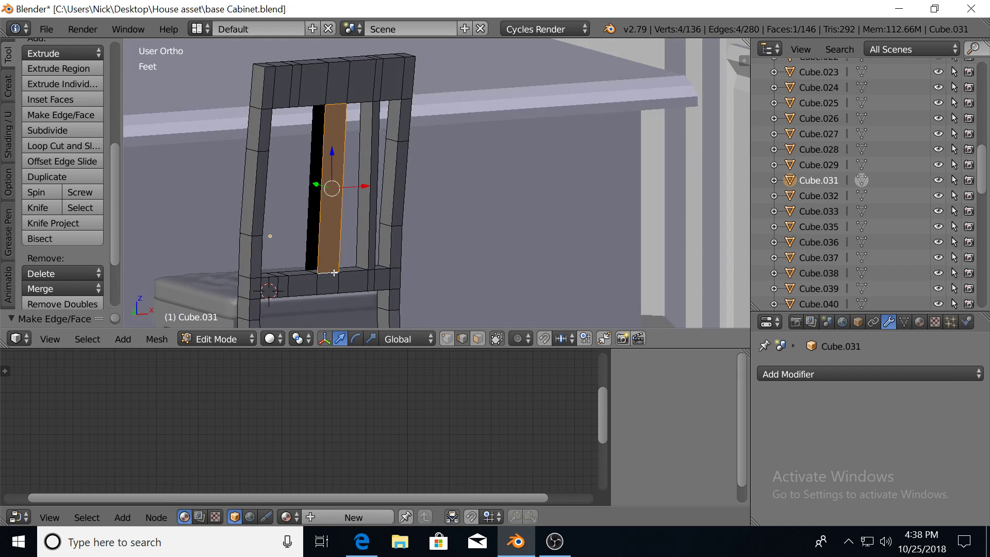
pyautogui.moveTo(334, 272); pyautogui.dragTo(330, 254, button='middle')
pyautogui.rightClick(330, 255)
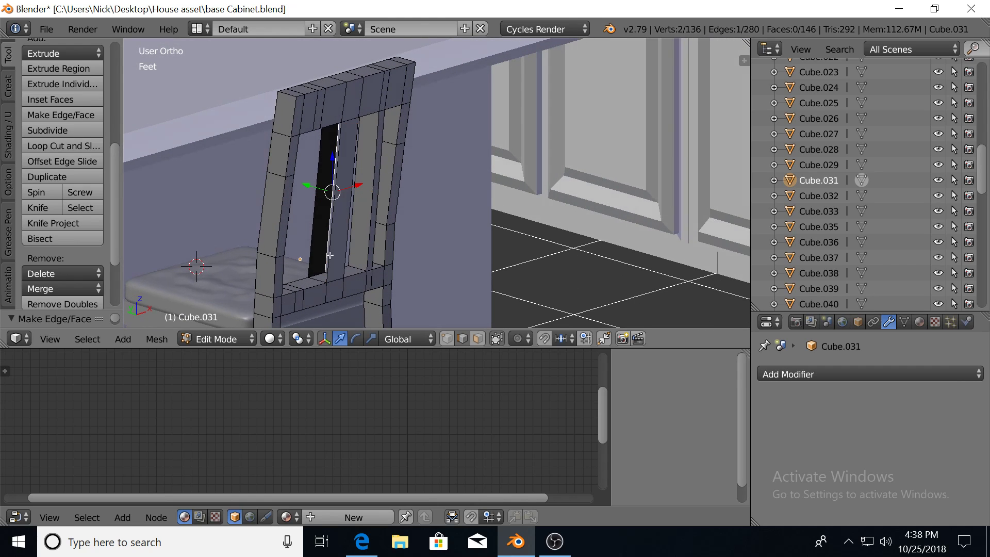
pyautogui.keyDown('shift'); pyautogui.rightClick(352, 240); pyautogui.keyUp('shift')
pyautogui.keyDown('shift'); pyautogui.rightClick(344, 237); pyautogui.keyUp('shift')
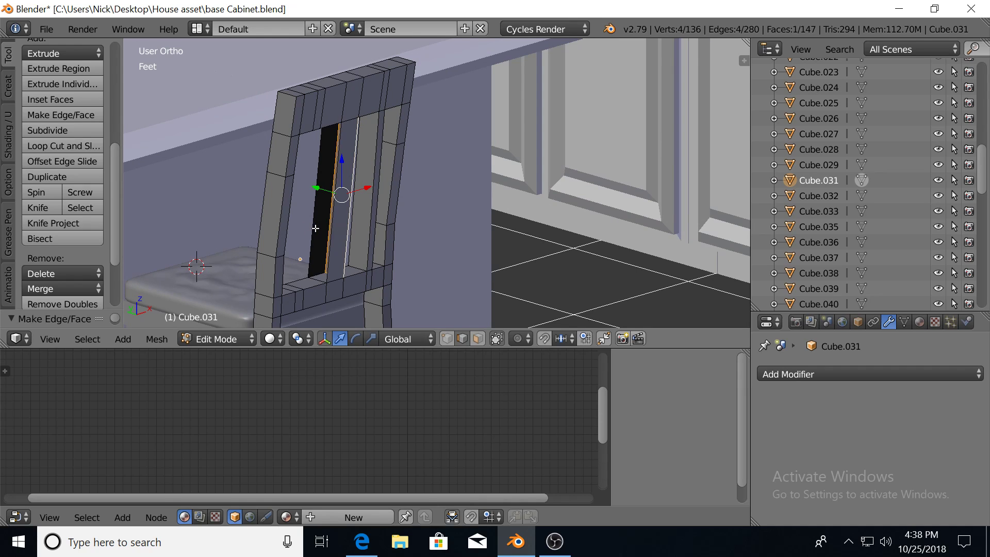
pyautogui.press('f')
pyautogui.press('f')
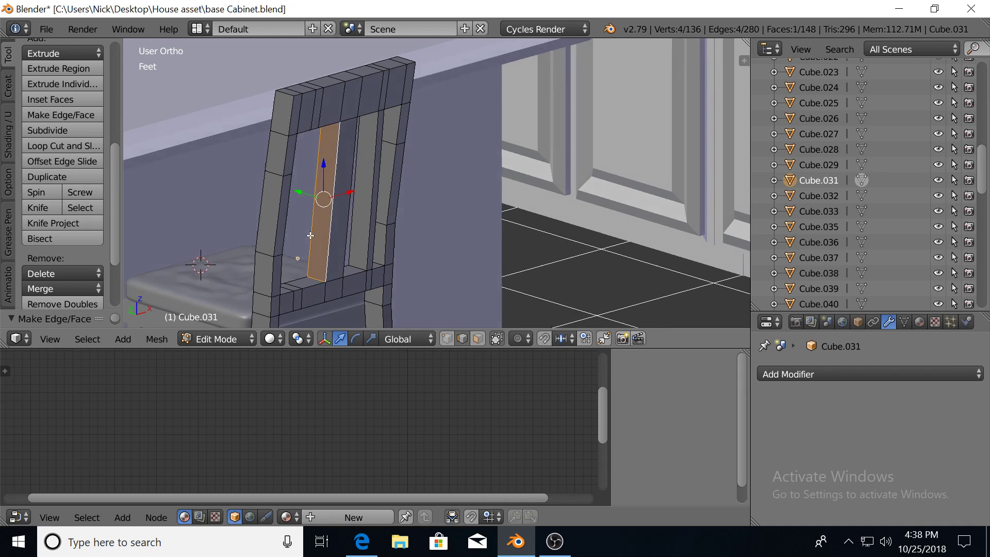
# Fill the remaining gaps on the left slat, including the black gap strip.
pyautogui.moveTo(340, 229); pyautogui.dragTo(256, 231, button='middle')
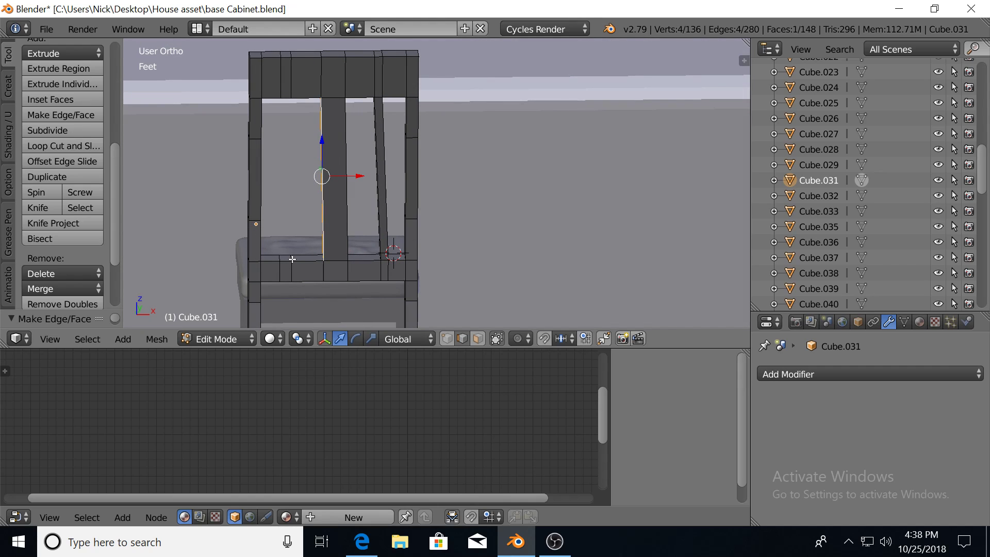
pyautogui.rightClick(291, 257)
pyautogui.moveTo(285, 221); pyautogui.dragTo(282, 155, button='middle')
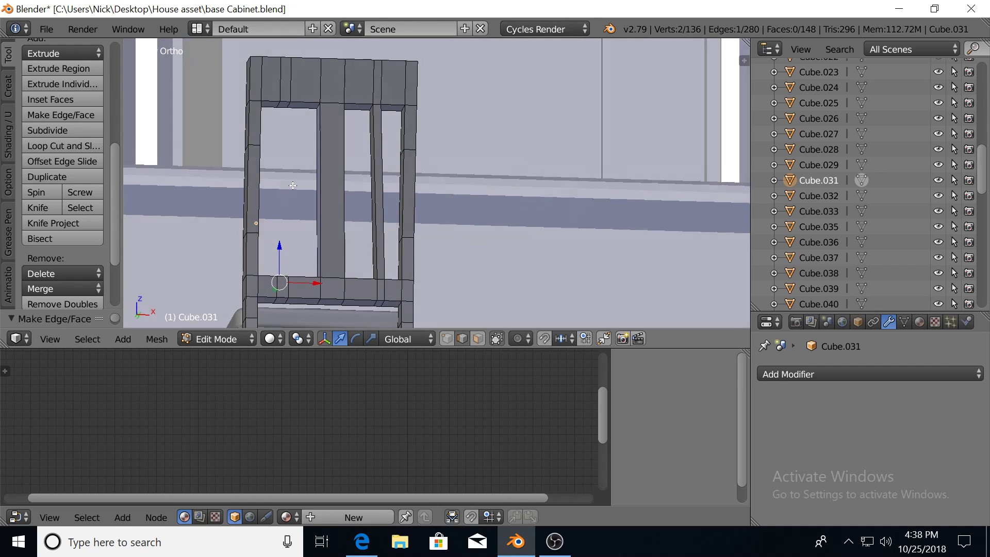
pyautogui.keyDown('shift'); pyautogui.rightClick(282, 107); pyautogui.keyUp('shift')
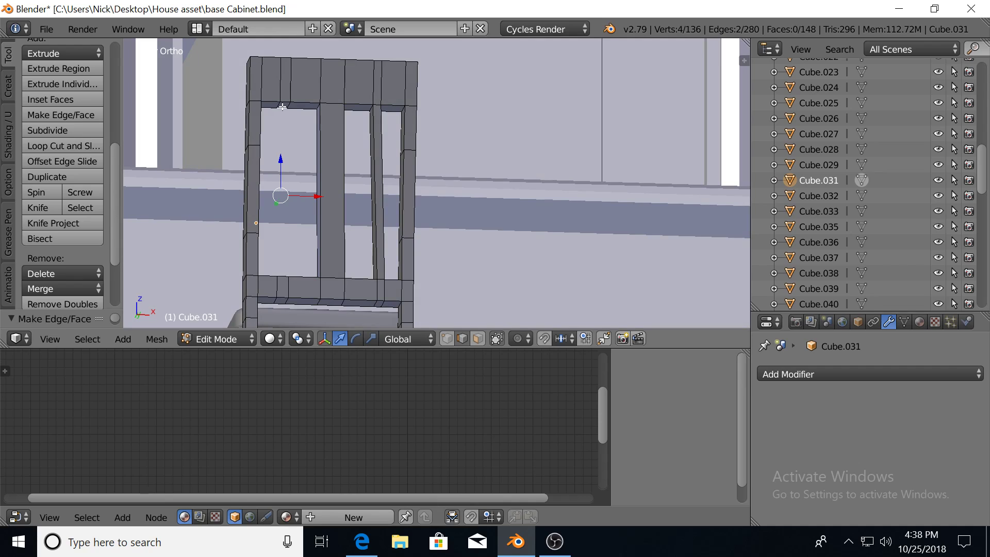
pyautogui.press('f')
pyautogui.rightClick(284, 101)
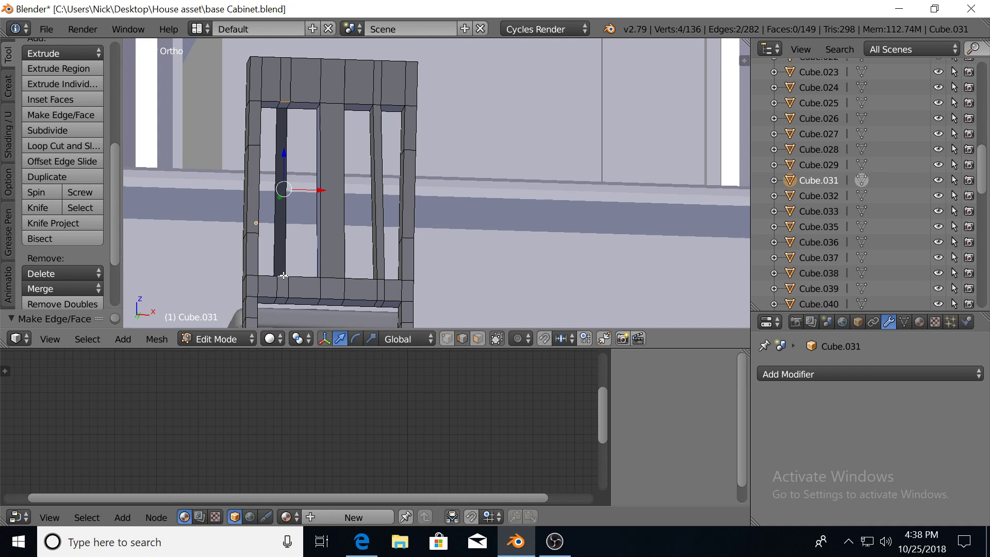
pyautogui.press('f')
pyautogui.moveTo(295, 228); pyautogui.dragTo(293, 223, button='middle')
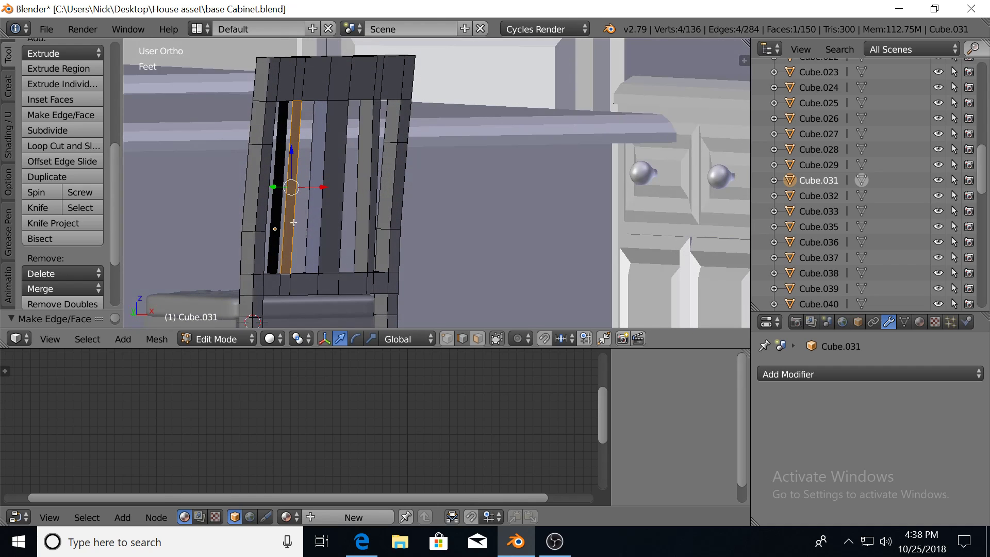
pyautogui.rightClick(283, 211)
pyautogui.keyDown('shift'); pyautogui.rightClick(292, 209); pyautogui.keyUp('shift')
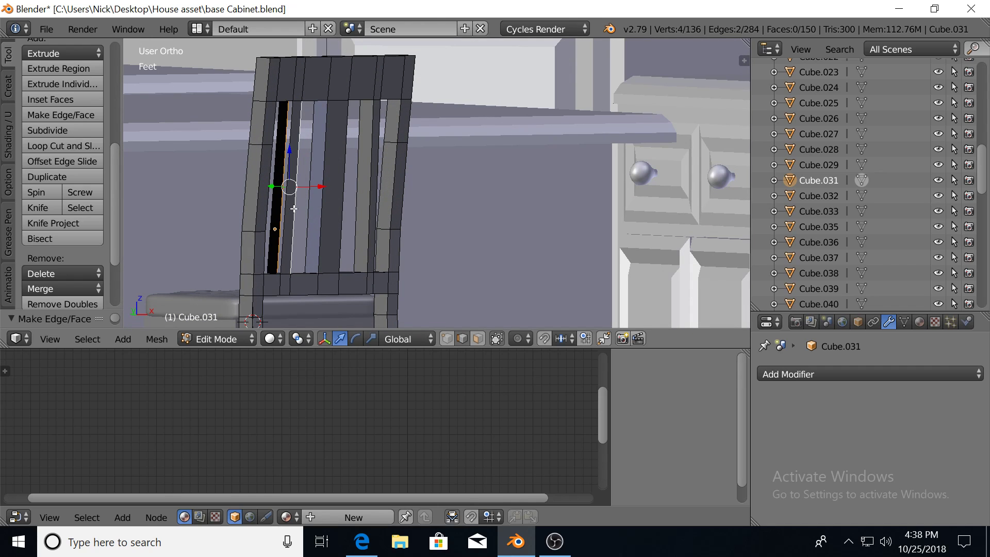
pyautogui.press('f')
pyautogui.rightClick(274, 209)
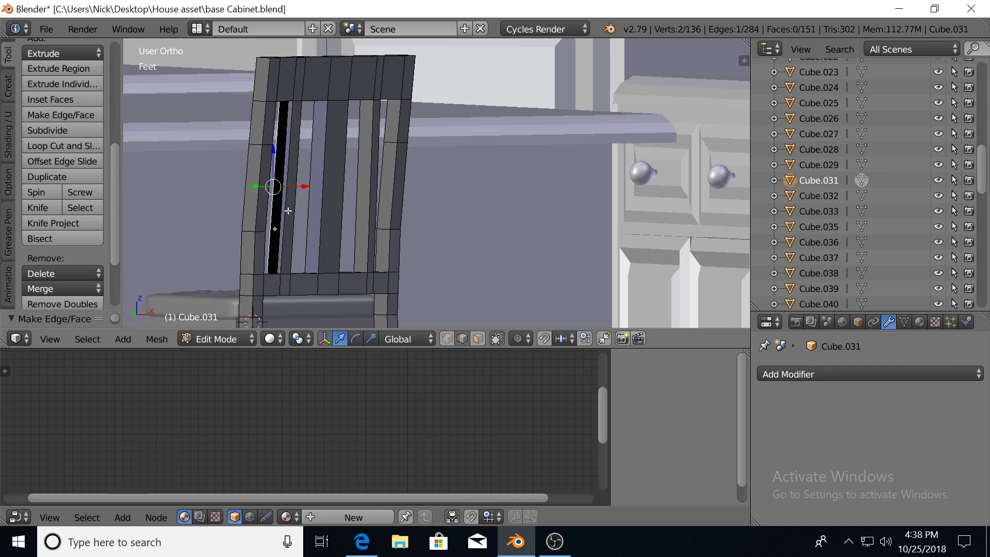
pyautogui.keyDown('shift'); pyautogui.rightClick(287, 213); pyautogui.keyUp('shift')
pyautogui.press('f')
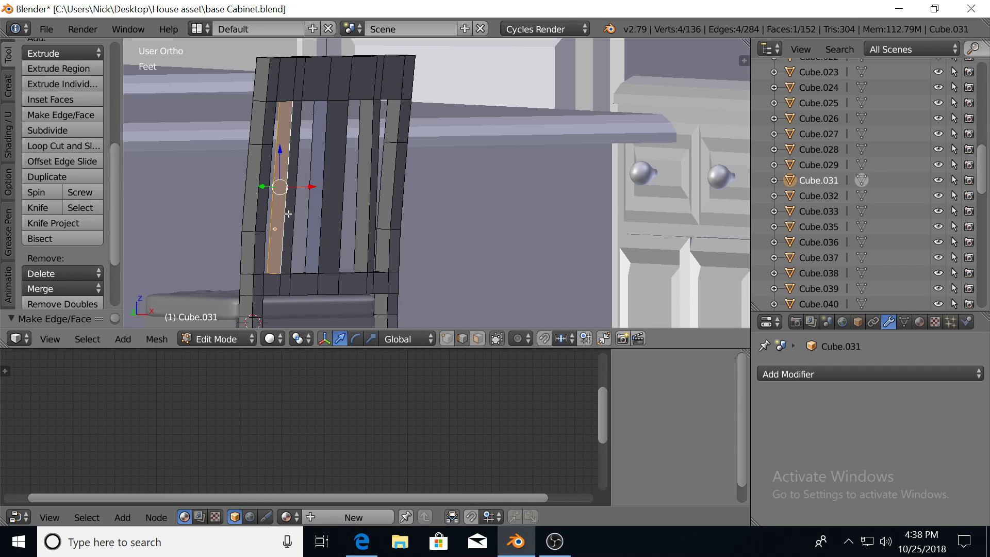
# Toggle to Object Mode to check the filled chair back, then return to Edit Mode.
pyautogui.moveTo(308, 203); pyautogui.dragTo(330, 229, button='middle')
pyautogui.press('Tab')
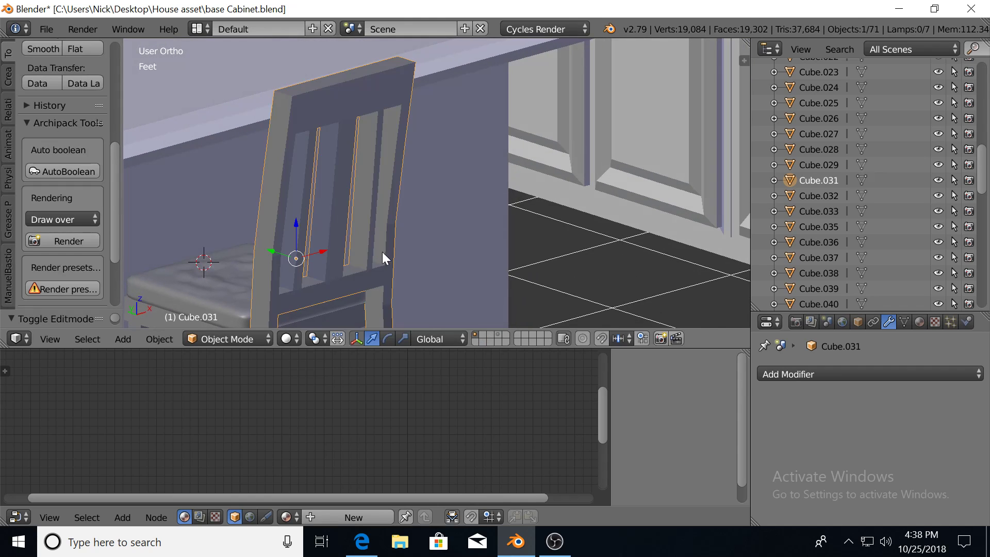
pyautogui.moveTo(396, 254); pyautogui.dragTo(345, 255, button='middle')
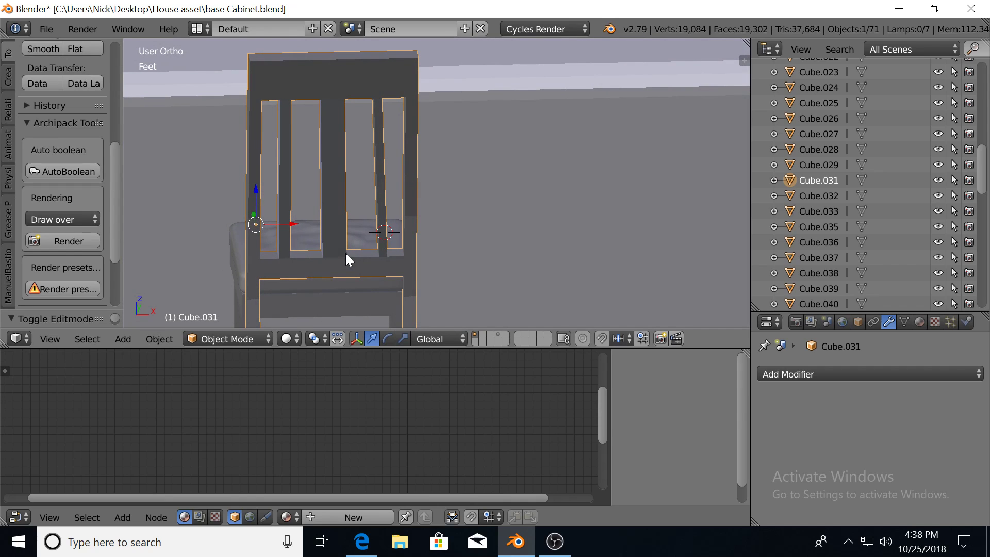
pyautogui.press('Tab')
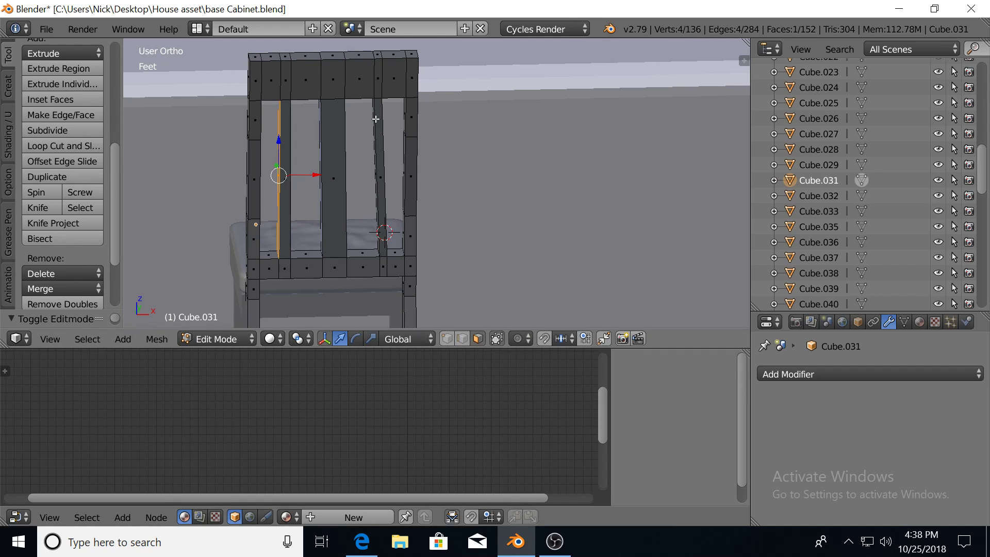
# Tilt the right and left inner slats by moving their top edges in wireframe view, then exit Edit Mode.
pyautogui.press('z')
pyautogui.press('z')
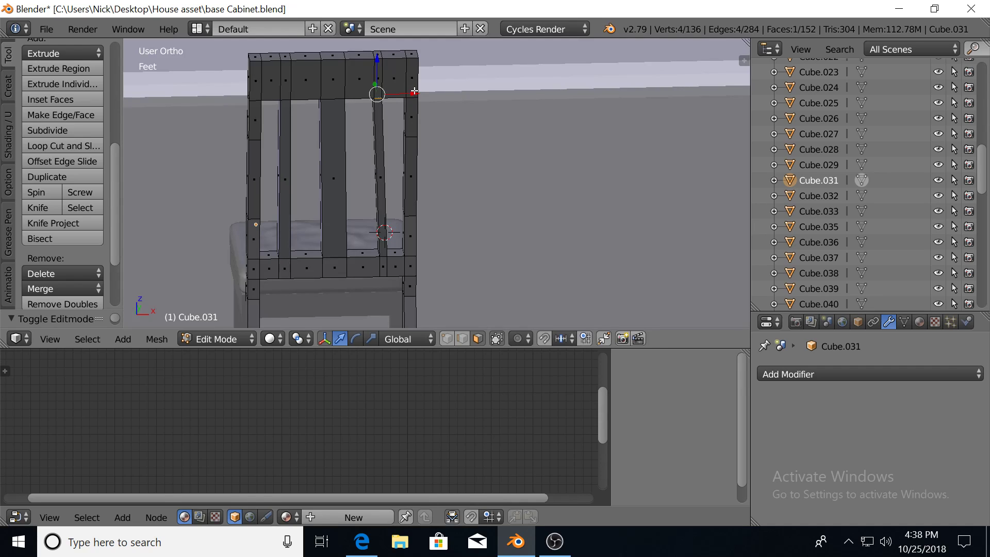
pyautogui.press('g')
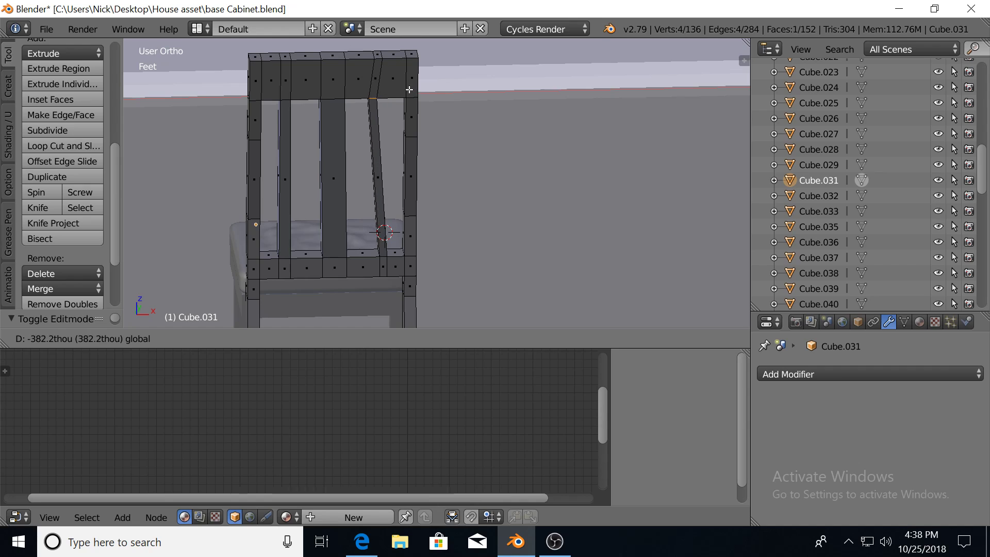
pyautogui.click(409, 90)
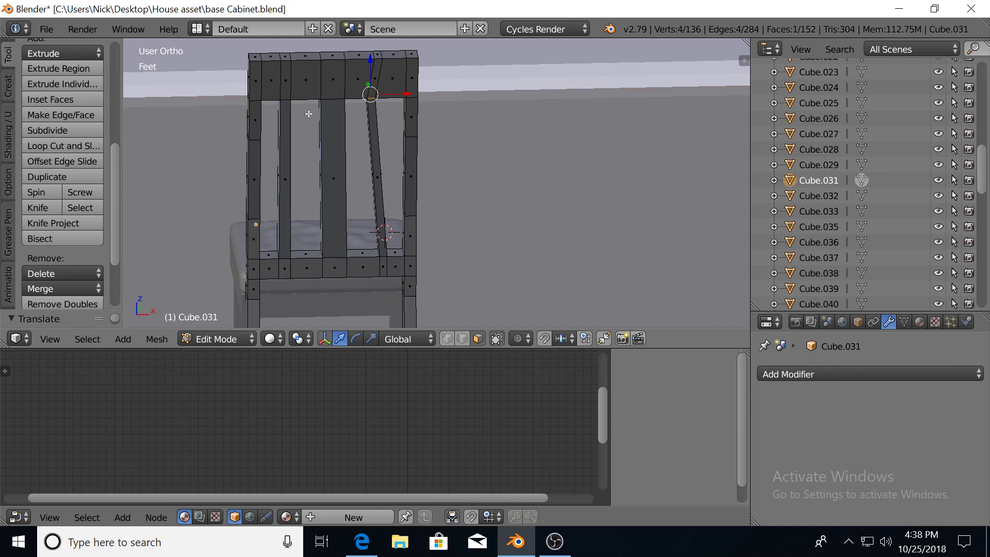
pyautogui.press('z')
pyautogui.press('z')
pyautogui.press('g')
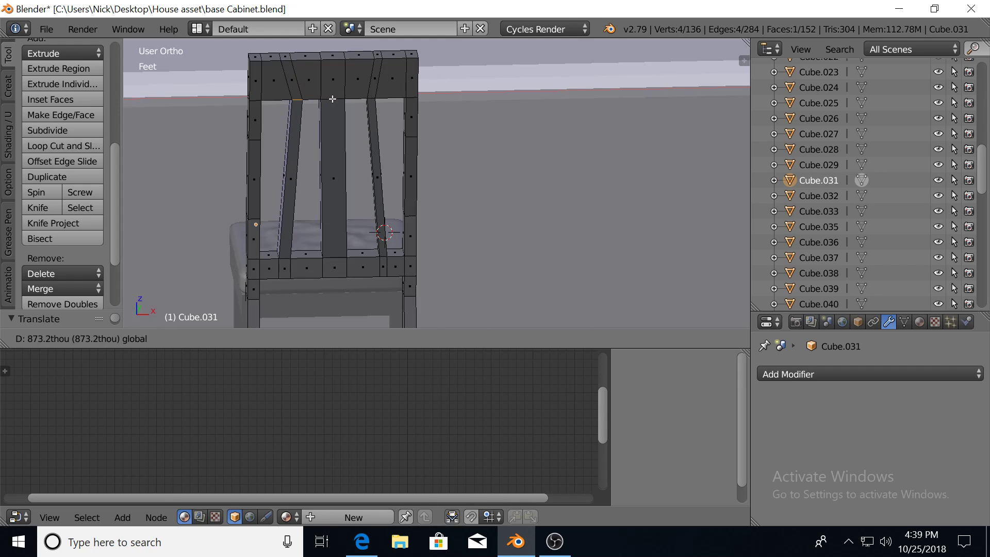
pyautogui.click(333, 98)
pyautogui.moveTo(338, 220)
pyautogui.mouseDown(button='middle')
pyautogui.moveTo(352, 203)
pyautogui.moveTo(429, 216)
pyautogui.moveTo(422, 228)
pyautogui.moveTo(393, 233)
pyautogui.moveTo(384, 224)
pyautogui.moveTo(407, 139)
pyautogui.moveTo(367, 156)
pyautogui.moveTo(364, 169)
pyautogui.moveTo(391, 172)
pyautogui.moveTo(462, 158)
pyautogui.moveTo(395, 154)
pyautogui.mouseUp(button='middle')
pyautogui.press('Tab')
pyautogui.scroll(-2, 395, 153)
pyautogui.hotkey('shift', 'z')
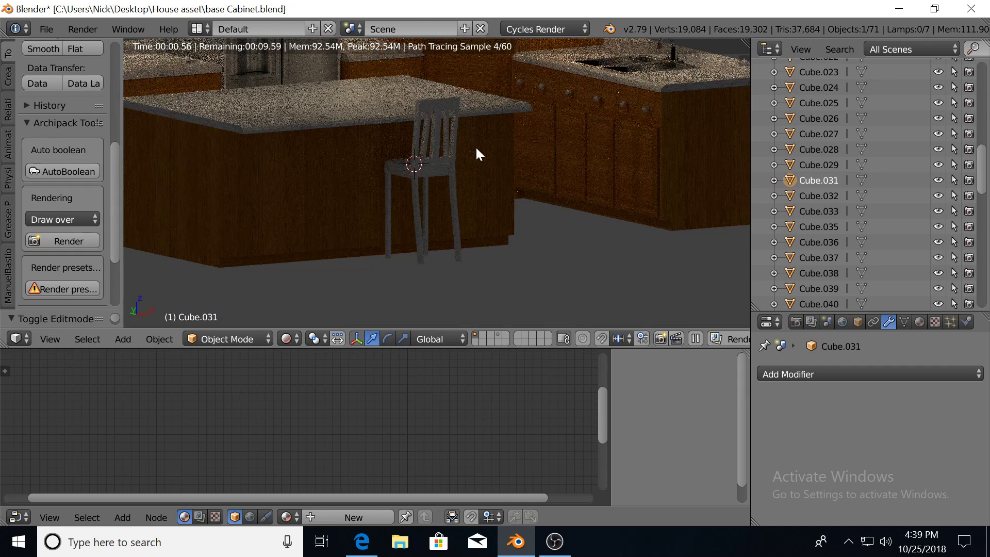
pyautogui.moveTo(480, 126); pyautogui.dragTo(470, 153, button='middle')
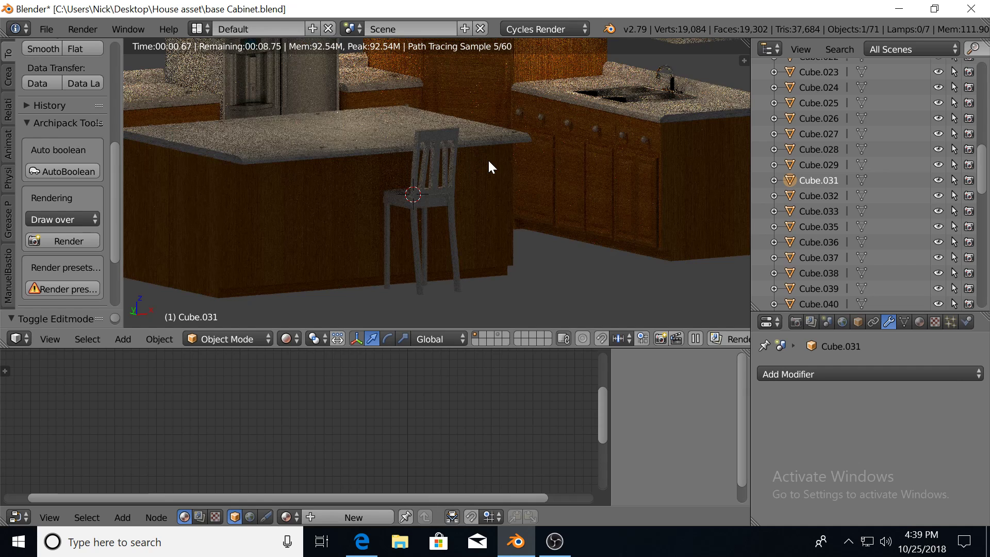
pyautogui.hotkey('shift', 'z')
pyautogui.scroll(3, 453, 176)
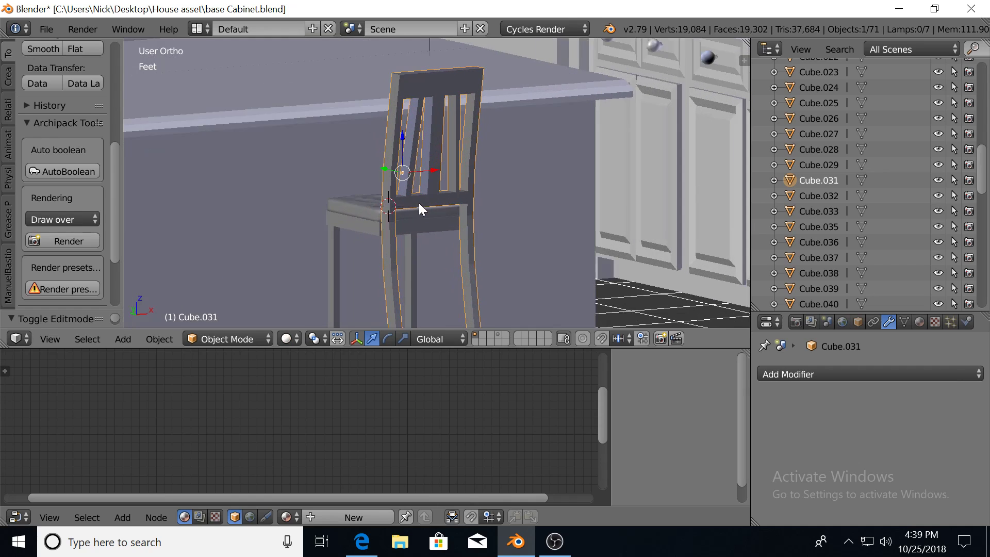
pyautogui.moveTo(419, 202)
pyautogui.mouseDown(button='middle')
pyautogui.moveTo(457, 214)
pyautogui.moveTo(434, 223)
pyautogui.moveTo(388, 214)
pyautogui.mouseUp(button='middle')
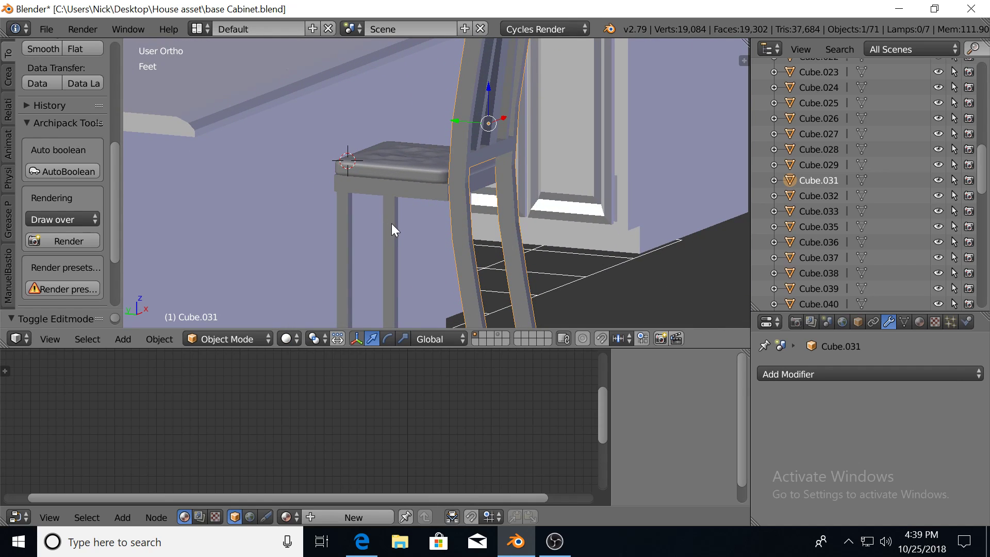
pyautogui.keyDown('shift'); pyautogui.click(391, 224); pyautogui.keyUp('shift')
pyautogui.keyDown('shift'); pyautogui.click(340, 240); pyautogui.keyUp('shift')
pyautogui.keyDown('shift'); pyautogui.click(415, 173); pyautogui.keyUp('shift')
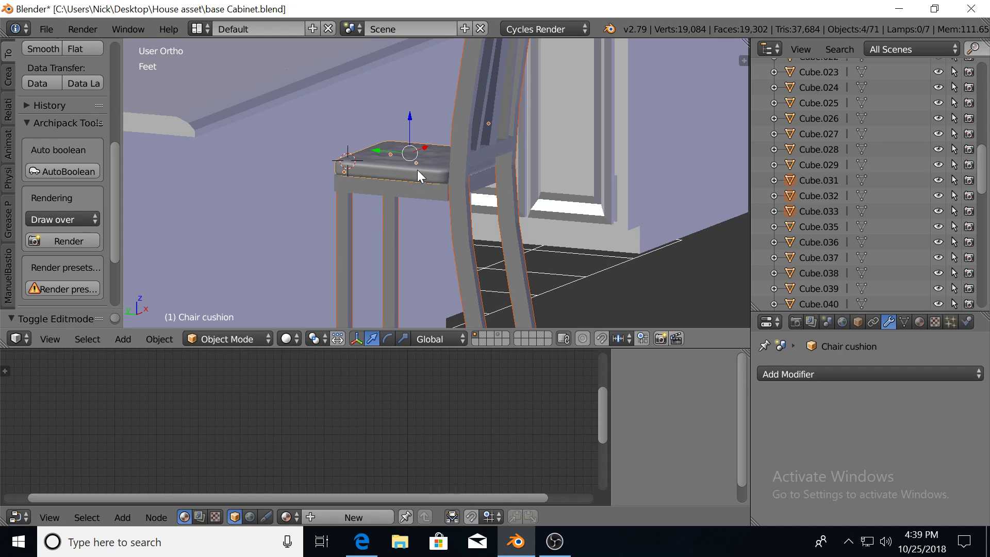
pyautogui.keyDown('shift'); pyautogui.click(419, 191); pyautogui.keyUp('shift')
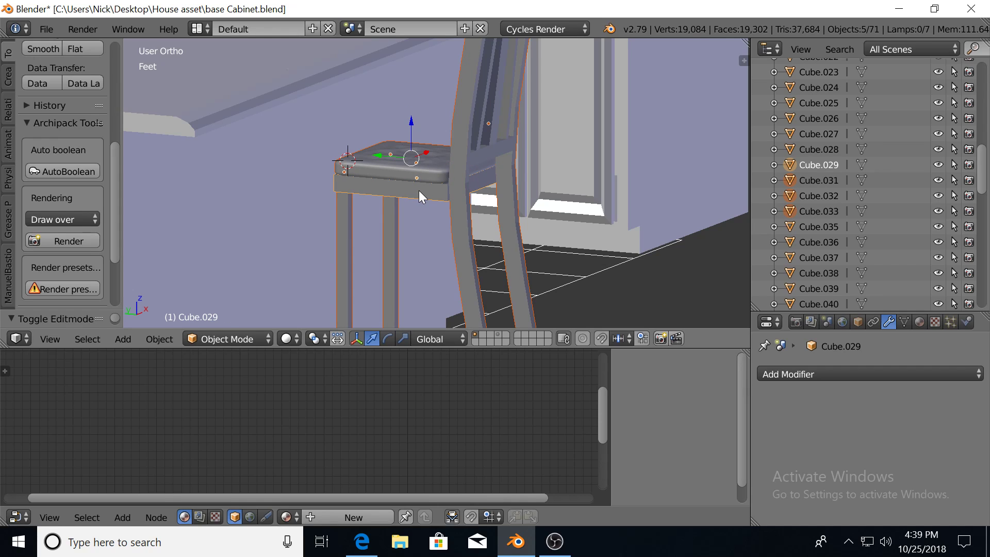
pyautogui.click(430, 162)
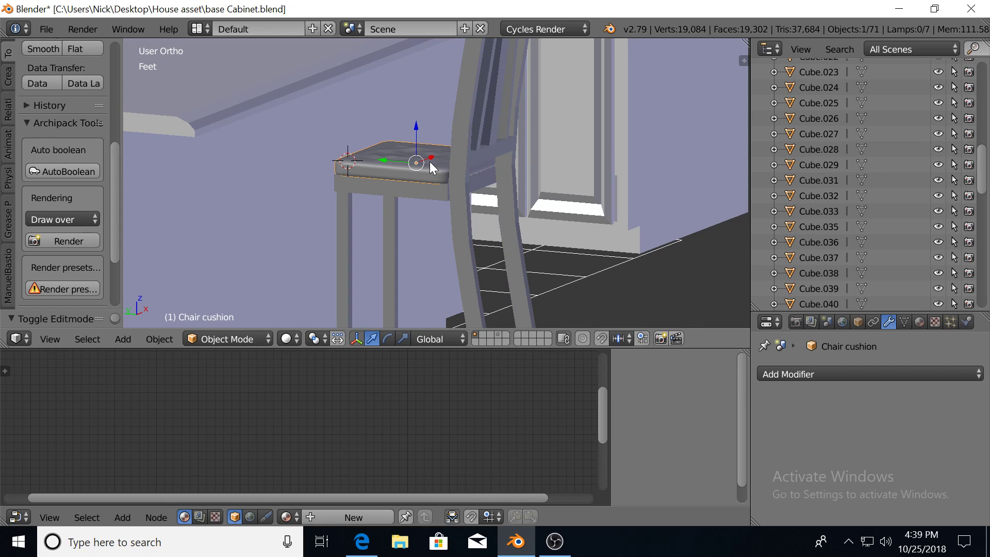
pyautogui.click(474, 138)
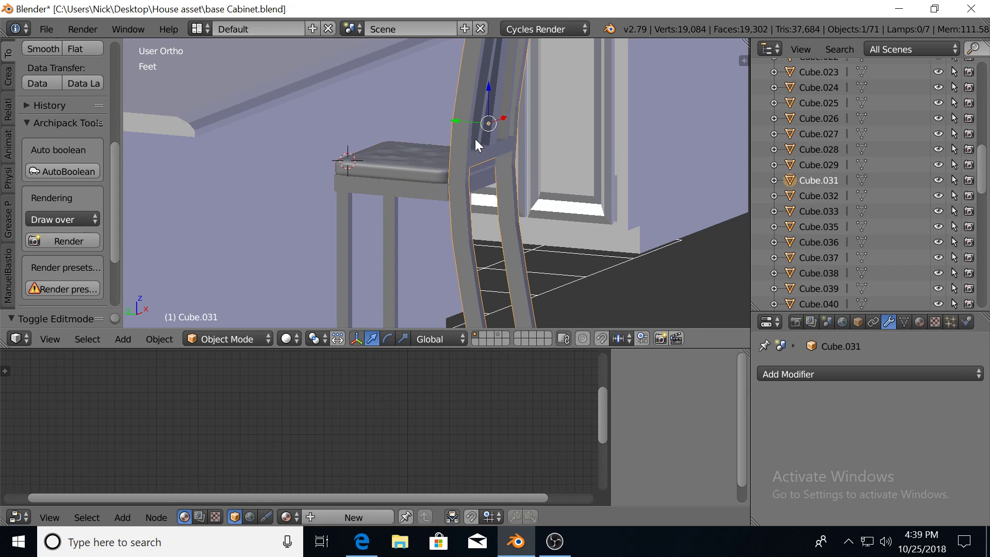
pyautogui.moveTo(460, 118); pyautogui.dragTo(473, 133)
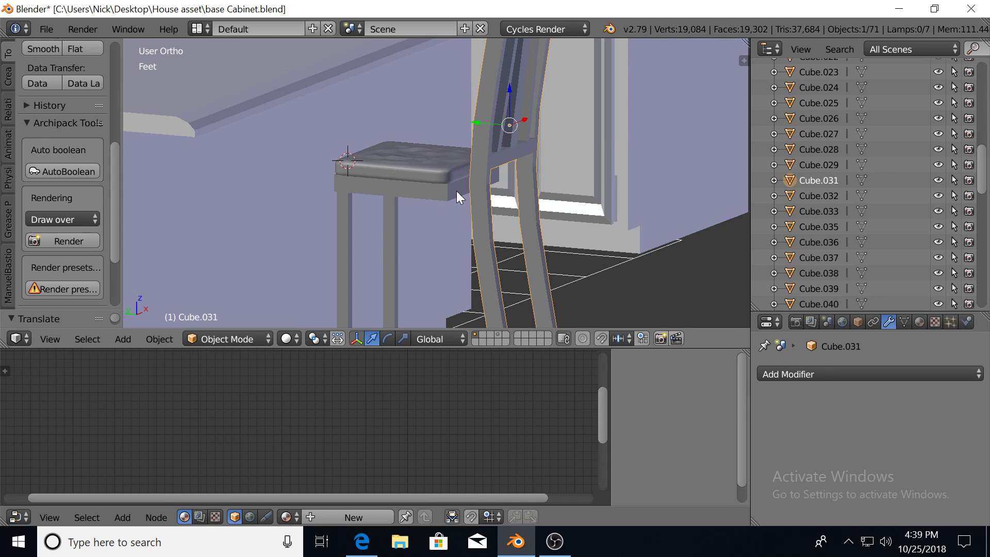
pyautogui.hotkey('ctrl', 'z')
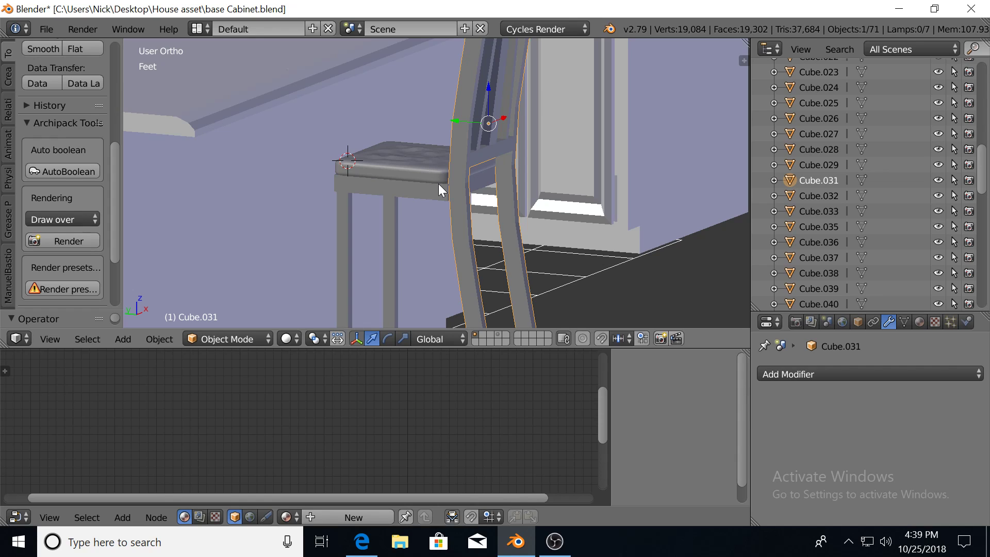
# Give the Chair cushion a new material named 'Chair'.
pyautogui.rightClick(408, 159)
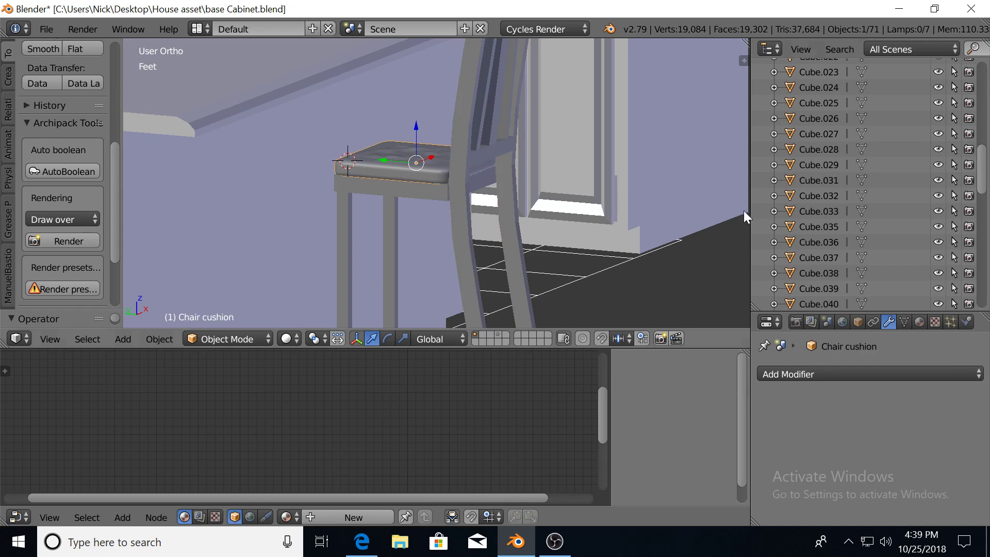
pyautogui.click(919, 322)
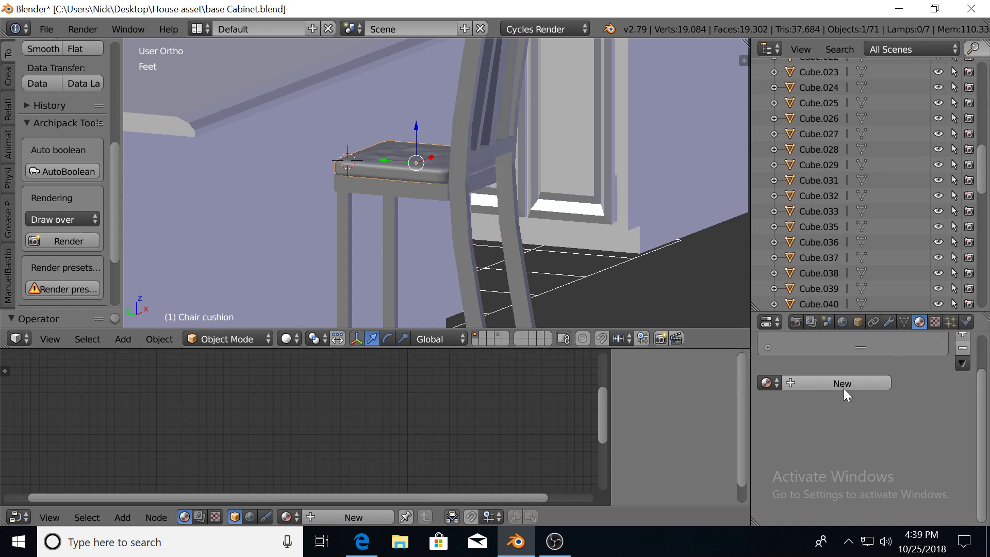
pyautogui.click(813, 385)
pyautogui.write('C')
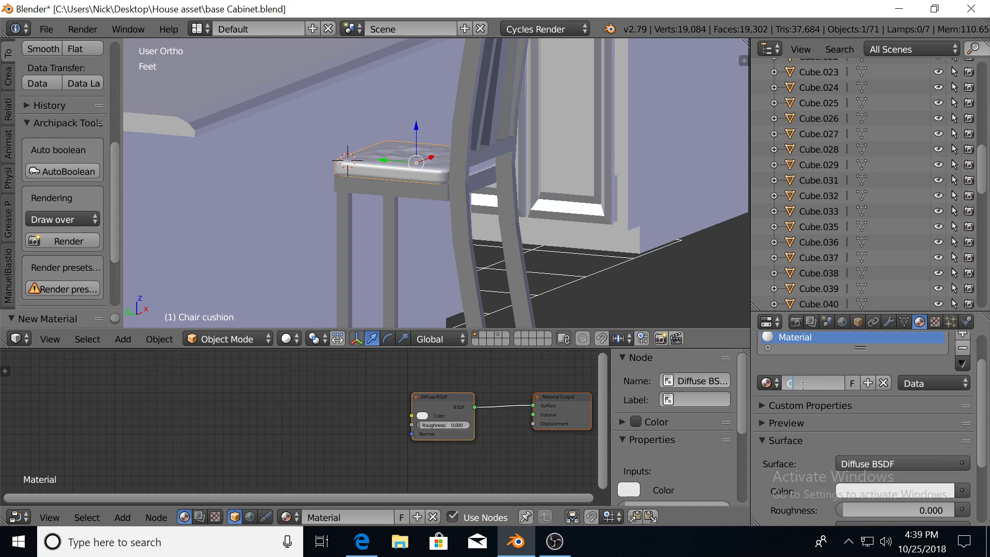
pyautogui.write('hair')
pyautogui.press('Return')
# Rename the cushion material to 'Chair cushion' after browsing the existing materials list.
pyautogui.click(768, 382)
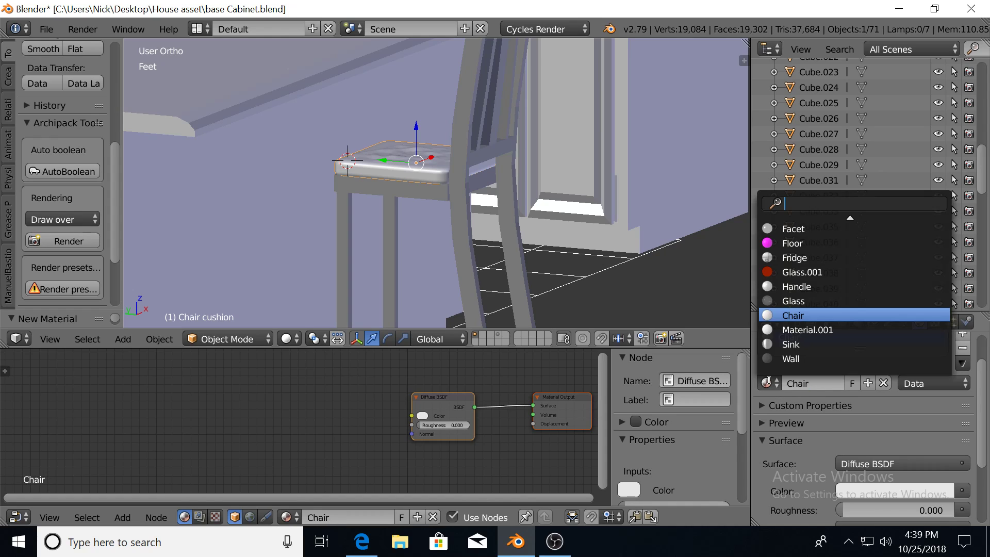
pyautogui.press('Down')
pyautogui.press('Down')
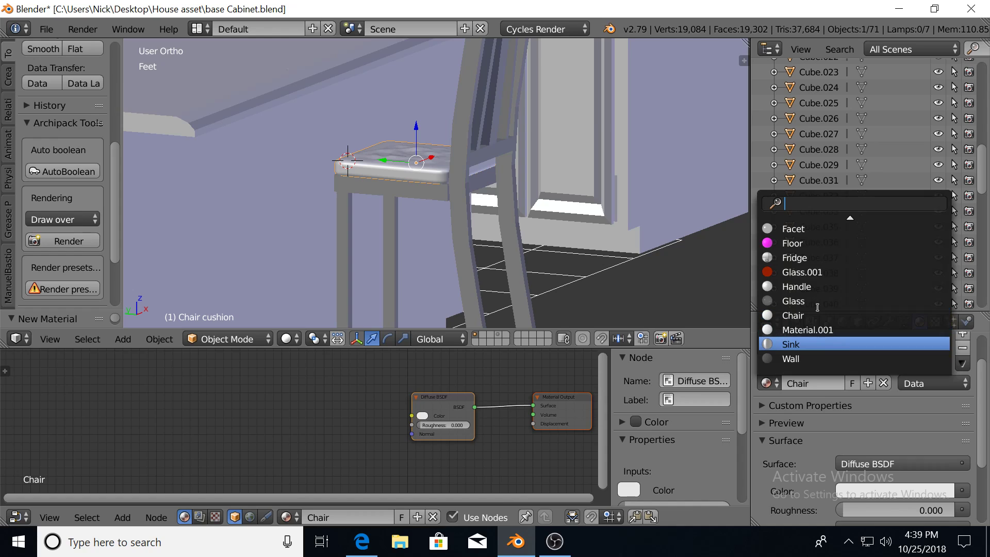
pyautogui.press('Down')
pyautogui.press('Escape')
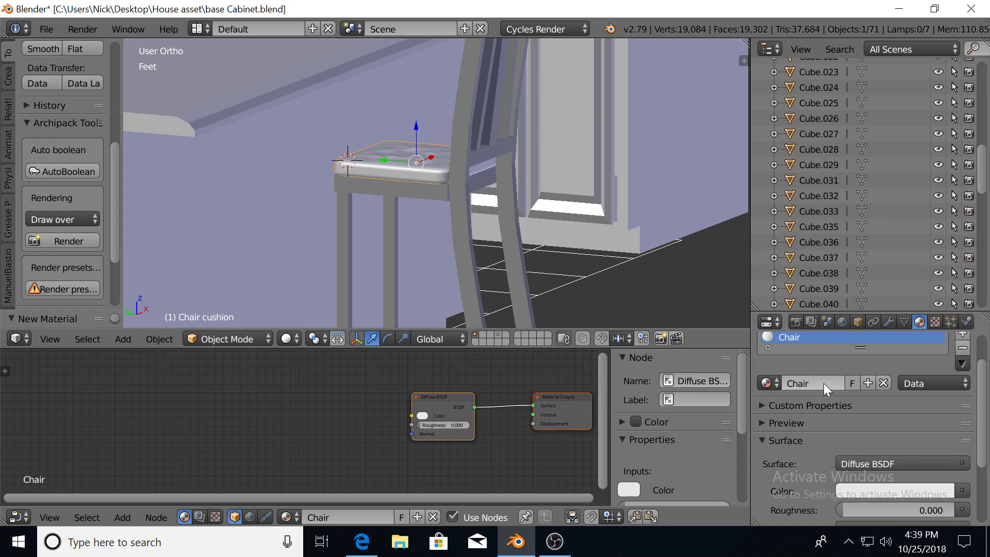
pyautogui.click(823, 383)
pyautogui.hotkey('ctrl', 'a')
pyautogui.write('cushion')
pyautogui.press('BackSpace')
pyautogui.press('BackSpace')
pyautogui.write('n')
pyautogui.press('Return')
# Darken the cushion material's colour to dark grey.
pyautogui.scroll(-2, 879, 506)
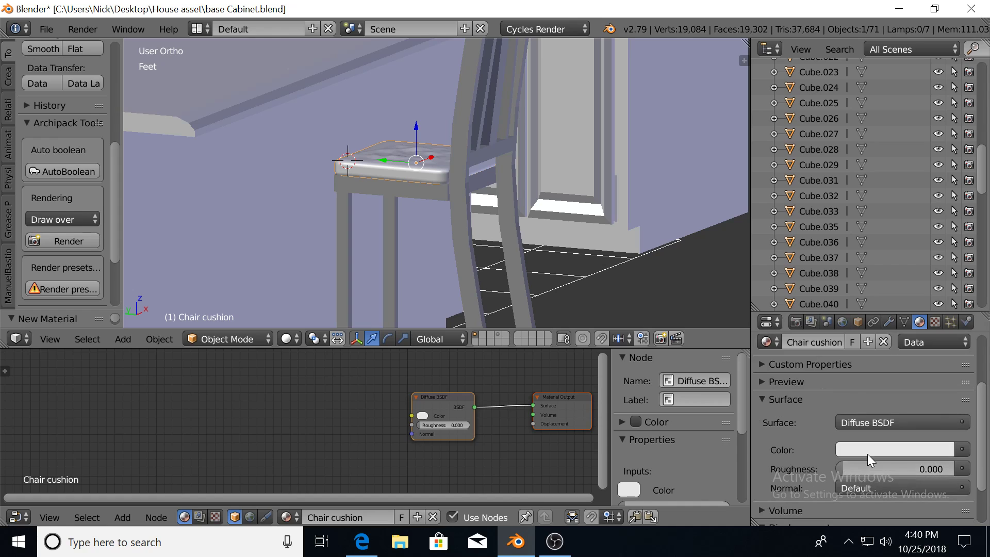
pyautogui.click(868, 449)
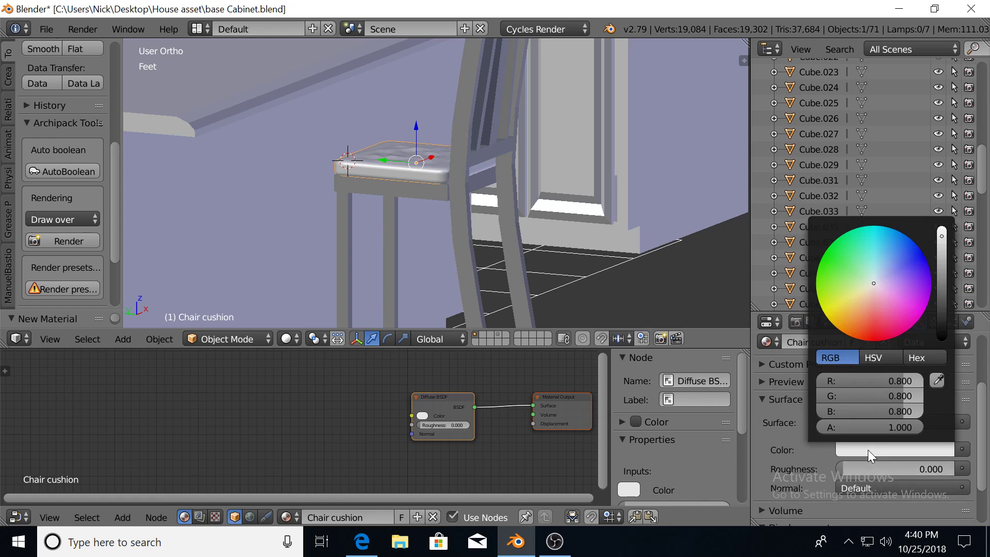
pyautogui.click(945, 317)
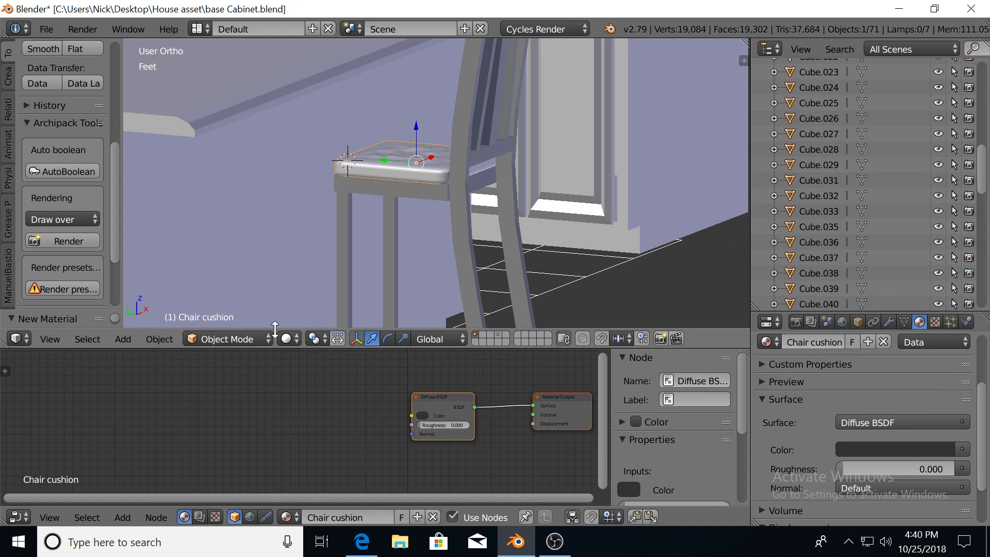
# Preview the cushion in Material then Rendered shading and show the surface shader types list.
pyautogui.click(287, 339)
pyautogui.click(311, 256)
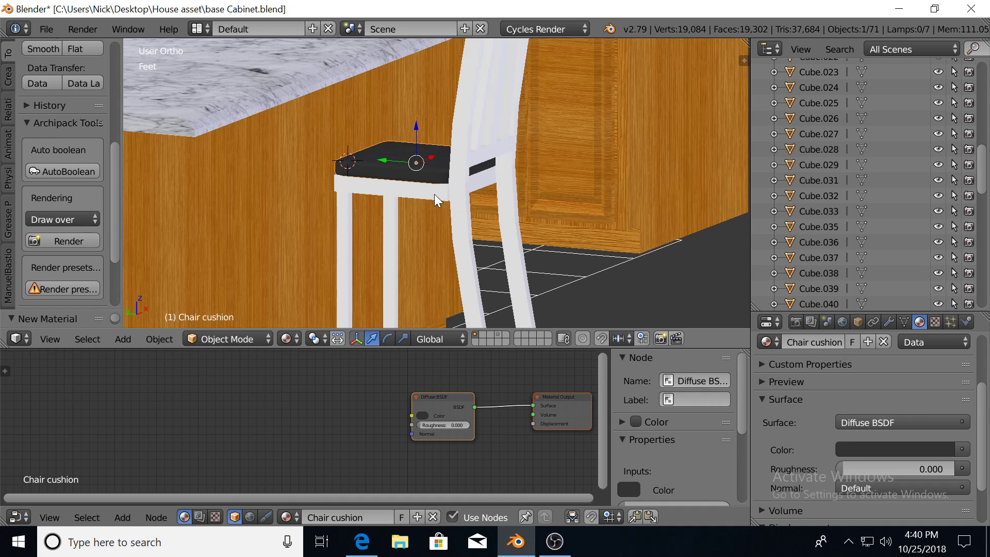
pyautogui.moveTo(434, 194); pyautogui.dragTo(458, 215, button='middle')
pyautogui.hotkey('shift', 'z')
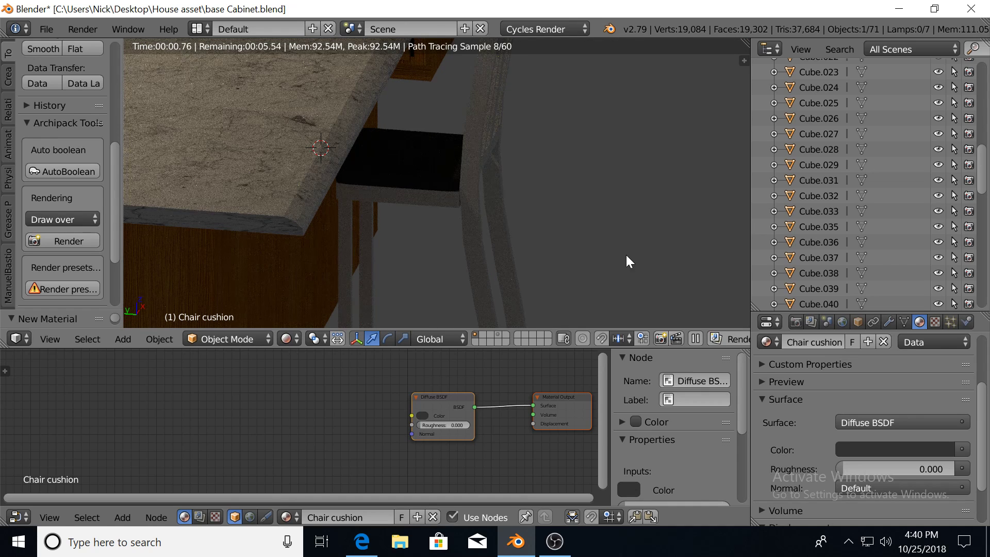
pyautogui.click(856, 420)
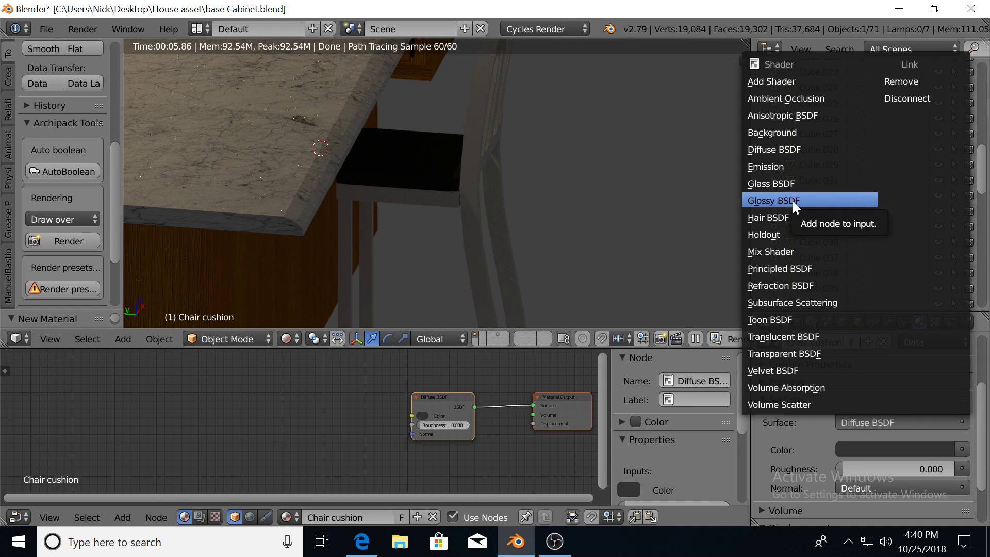
# Add a Glossy BSDF node below the cushion's Diffuse BSDF.
pyautogui.moveTo(438, 401); pyautogui.dragTo(395, 376)
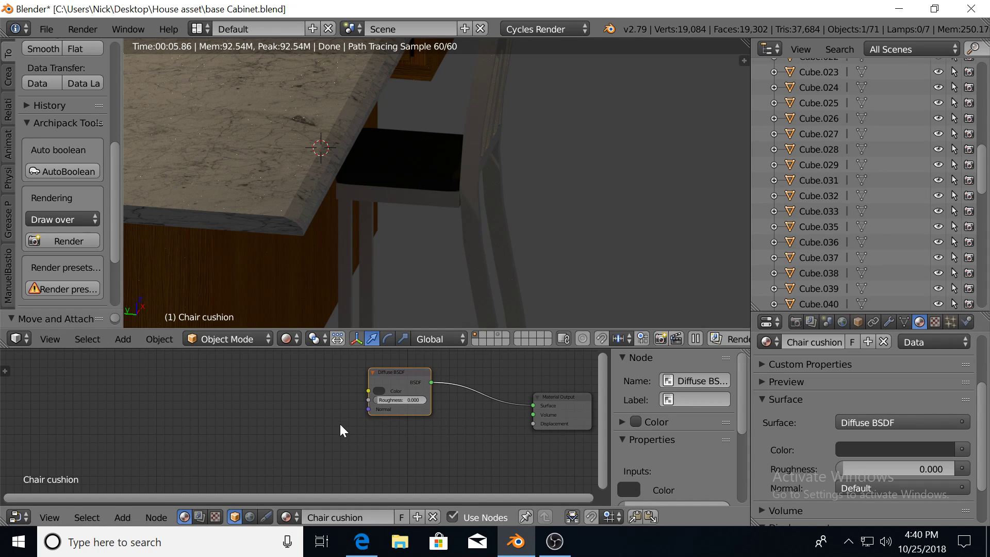
pyautogui.hotkey('shift', 'a')
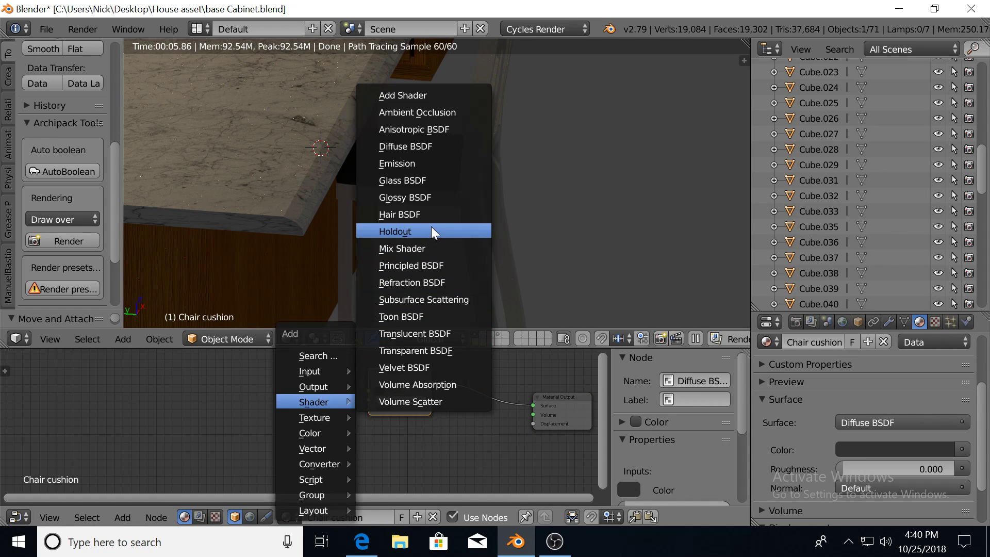
pyautogui.click(432, 197)
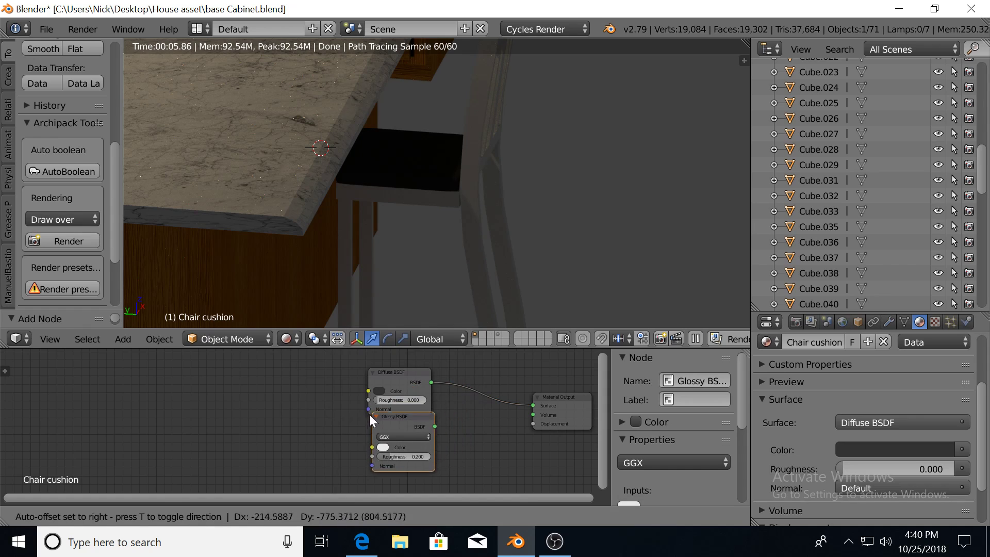
pyautogui.click(364, 422)
# Insert a Mix Shader into the Diffuse-to-output link and feed Glossy into its second input.
pyautogui.hotkey('shift', 'a')
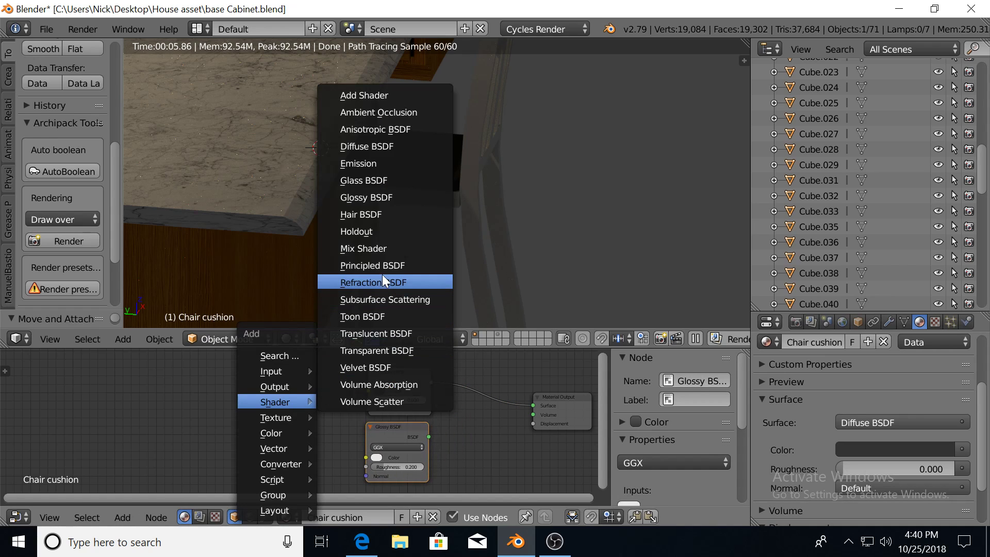
pyautogui.click(388, 248)
pyautogui.click(462, 385)
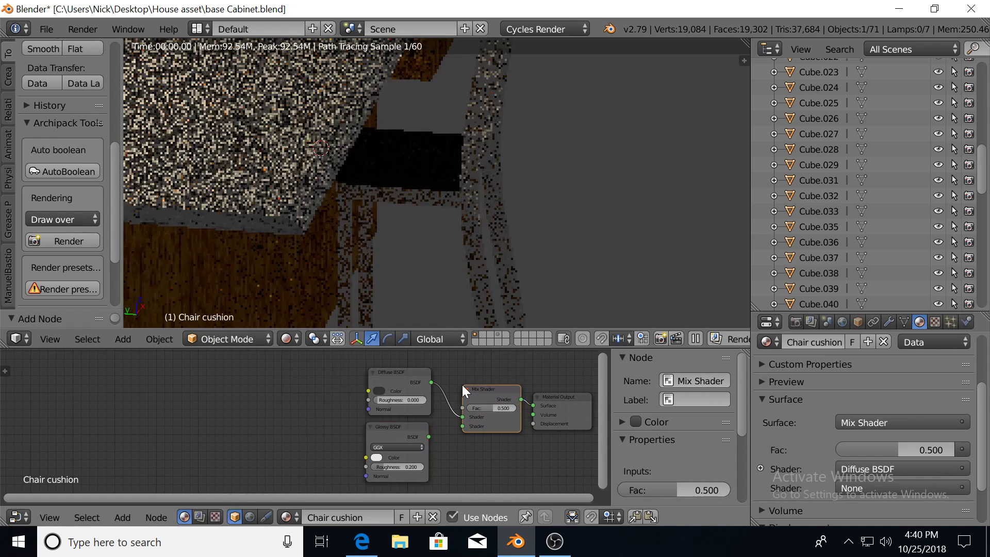
pyautogui.press('g')
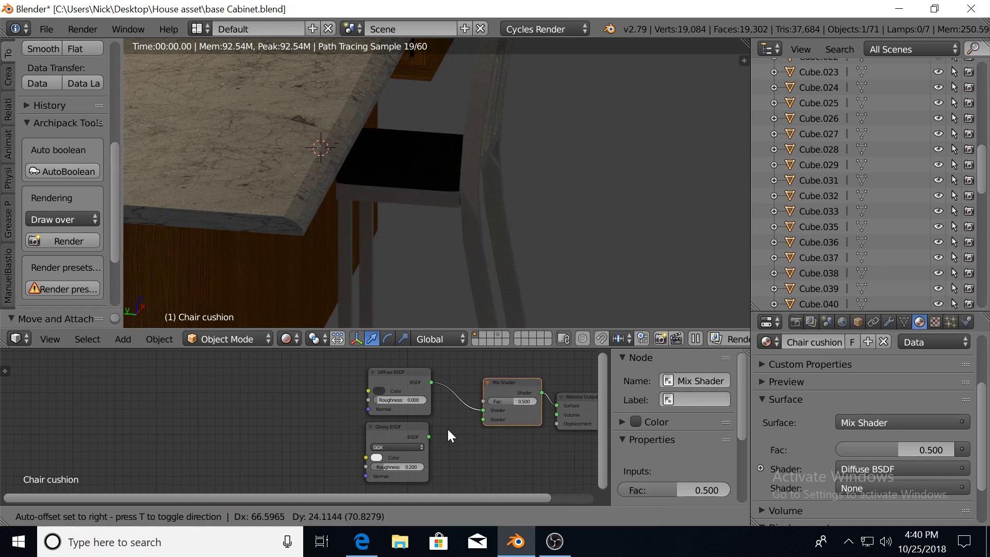
pyautogui.click(429, 433)
pyautogui.moveTo(429, 437); pyautogui.dragTo(464, 417)
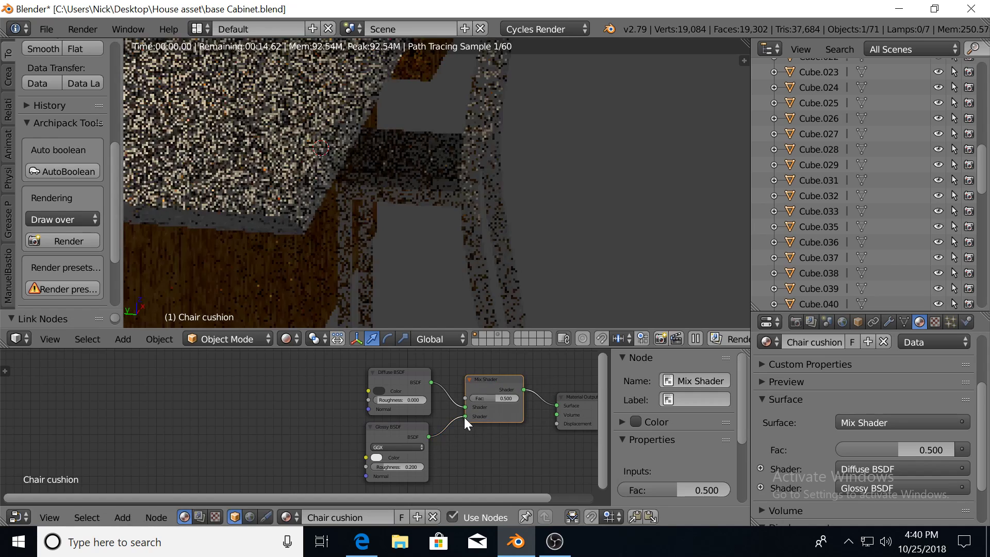
# Return to non-rendered perspective view and orbit to see the chair beside the island.
pyautogui.scroll(3, 466, 200)
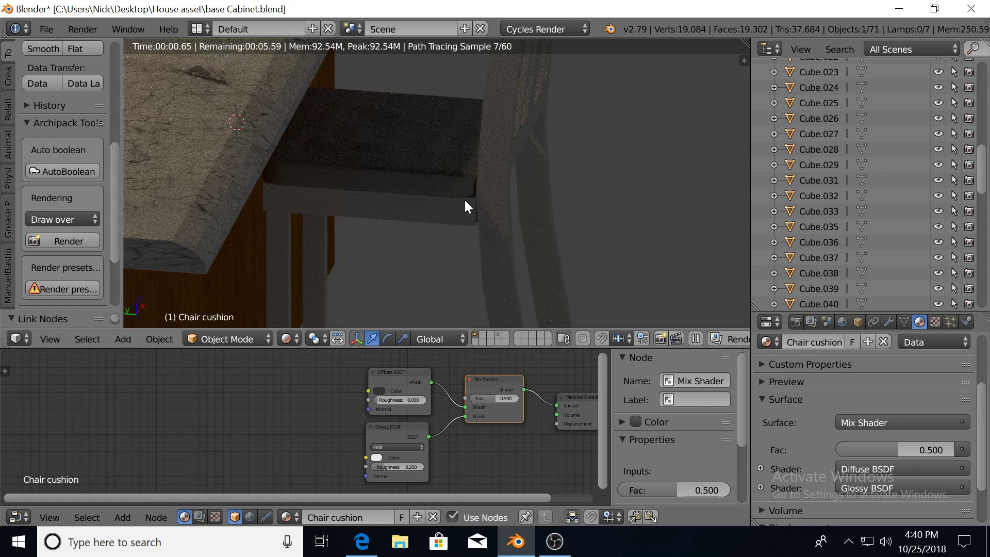
pyautogui.scroll(-2, 459, 199)
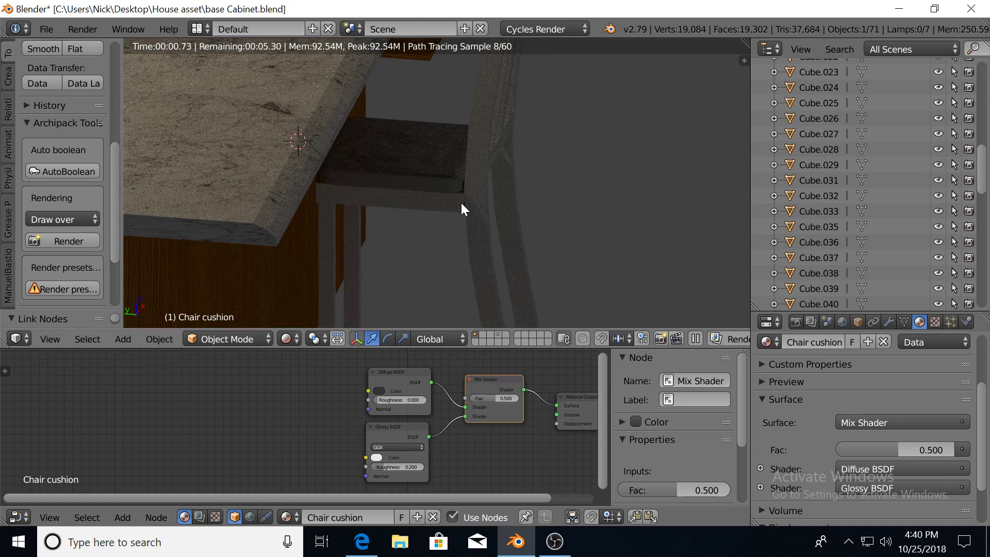
pyautogui.hotkey('shift', 'z')
pyautogui.scroll(-3, 460, 201)
pyautogui.scroll(-3, 433, 142)
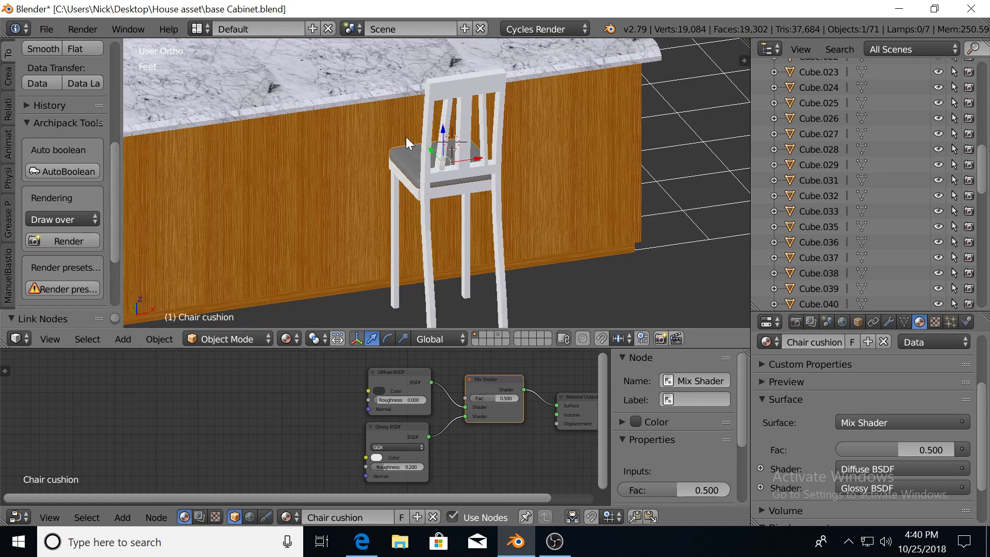
pyautogui.press('KP_5')
pyautogui.scroll(-2, 396, 134)
pyautogui.moveTo(390, 135)
pyautogui.mouseDown(button='middle')
pyautogui.moveTo(447, 183)
pyautogui.moveTo(521, 175)
pyautogui.mouseUp(button='middle')
pyautogui.scroll(3, 510, 191)
pyautogui.moveTo(502, 209); pyautogui.dragTo(459, 210, button='middle')
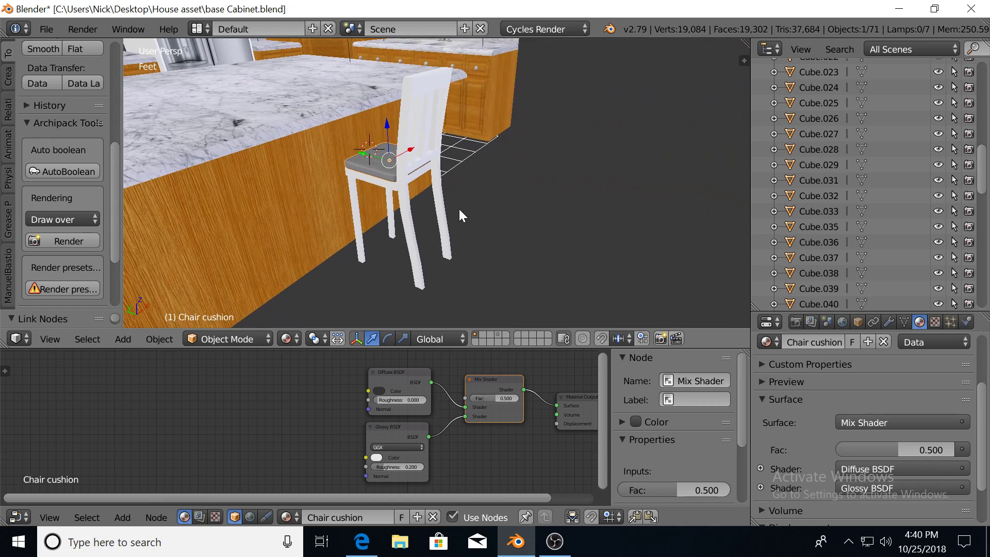
pyautogui.scroll(2, 443, 211)
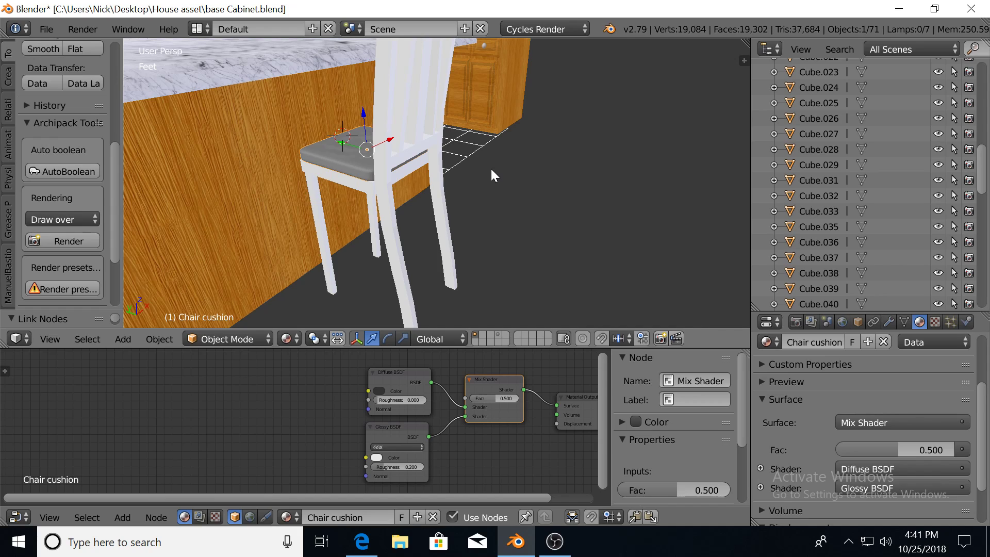
# Smart UV Project the whole chair frame mesh.
pyautogui.rightClick(413, 151)
pyautogui.press('Tab')
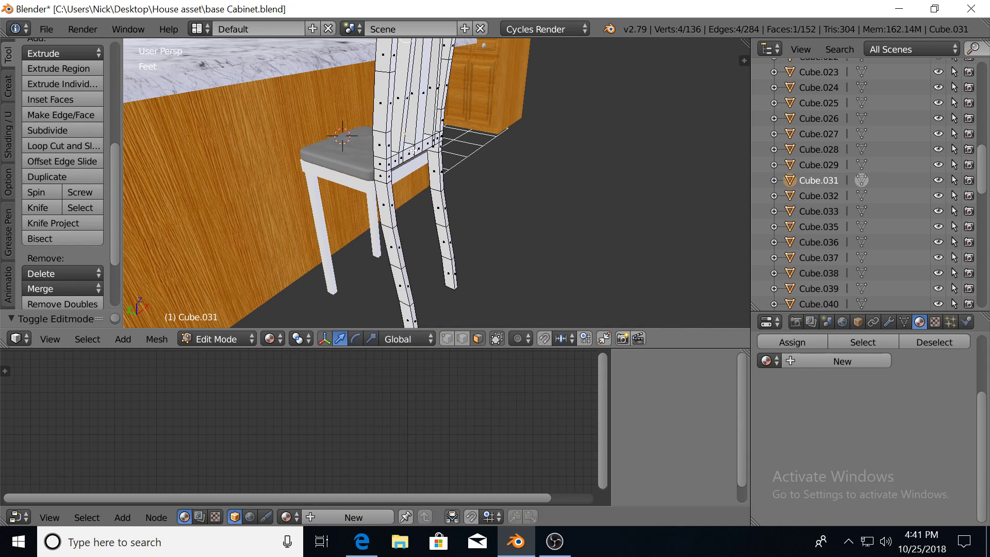
pyautogui.press('a')
pyautogui.press('a')
pyautogui.press('u')
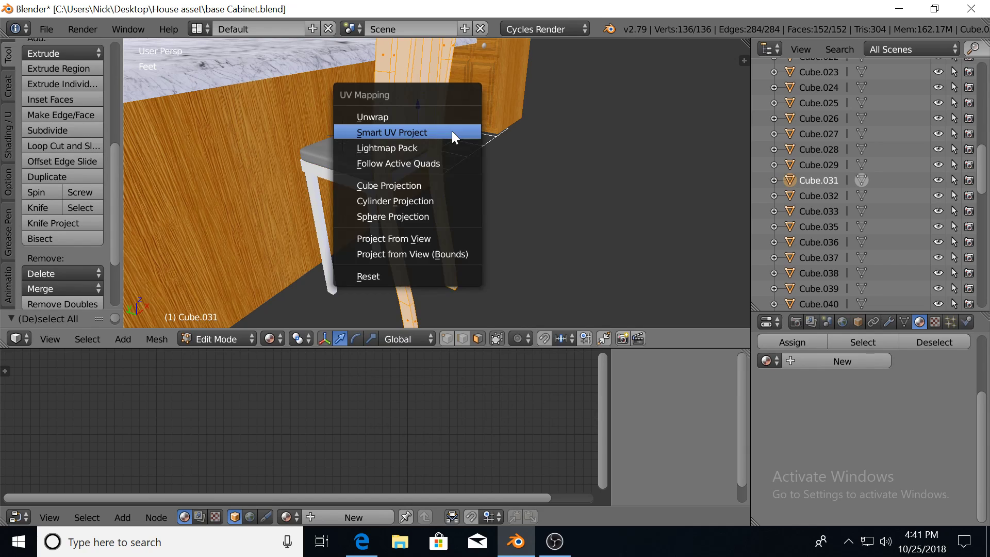
pyautogui.click(451, 131)
pyautogui.press('Return')
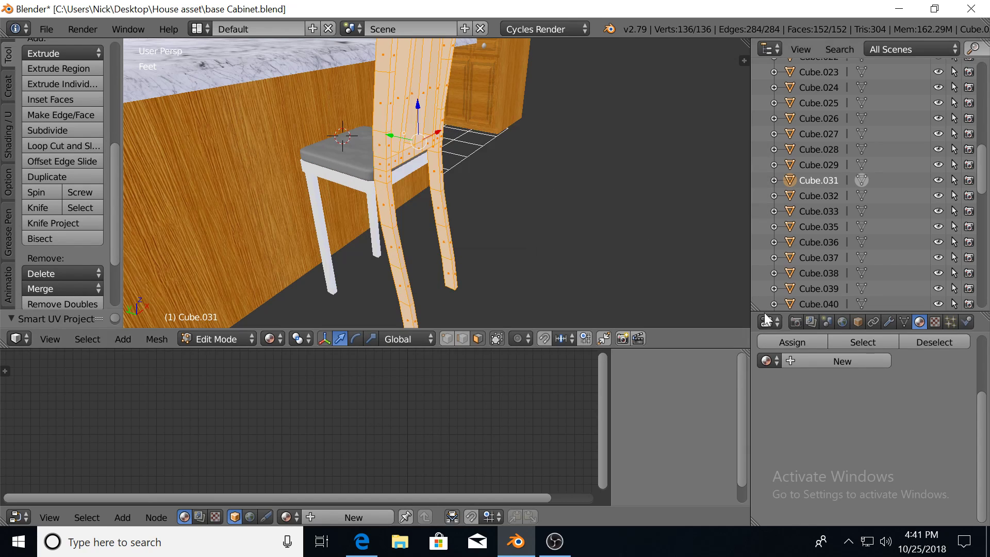
# Assign the wood-grain Cabinet material to the chair frame and inspect it in Object Mode.
pyautogui.click(767, 360)
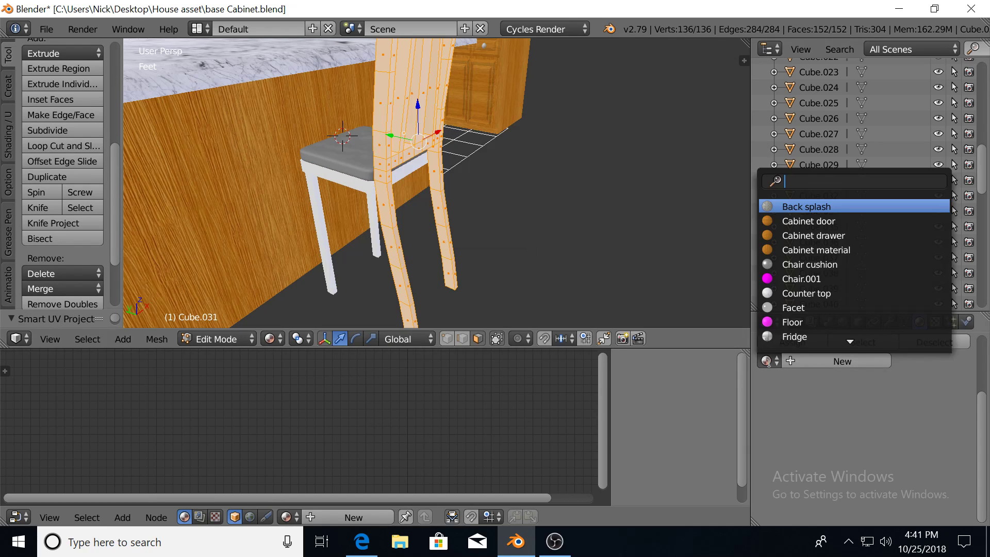
pyautogui.click(838, 251)
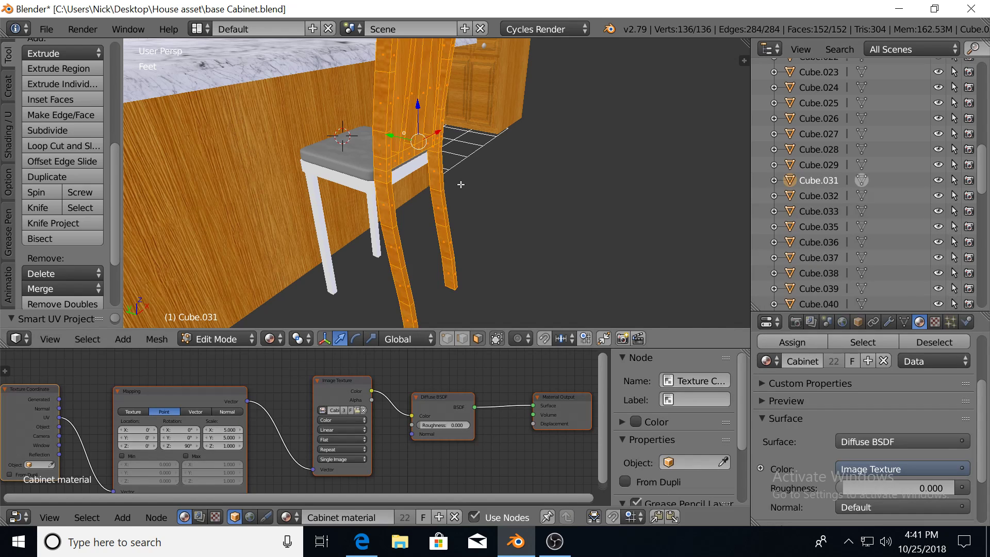
pyautogui.press('Tab')
pyautogui.moveTo(446, 183)
pyautogui.mouseDown(button='middle')
pyautogui.moveTo(468, 178)
pyautogui.moveTo(469, 189)
pyautogui.moveTo(438, 202)
pyautogui.moveTo(401, 190)
pyautogui.moveTo(414, 213)
pyautogui.mouseUp(button='middle')
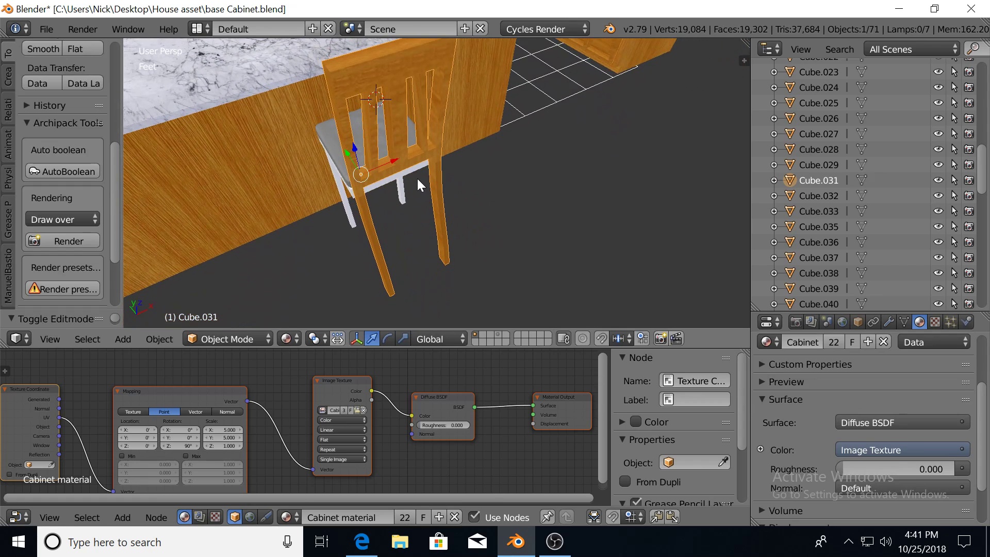
pyautogui.moveTo(417, 179)
pyautogui.mouseDown(button='middle')
pyautogui.moveTo(451, 172)
pyautogui.moveTo(450, 204)
pyautogui.mouseUp(button='middle')
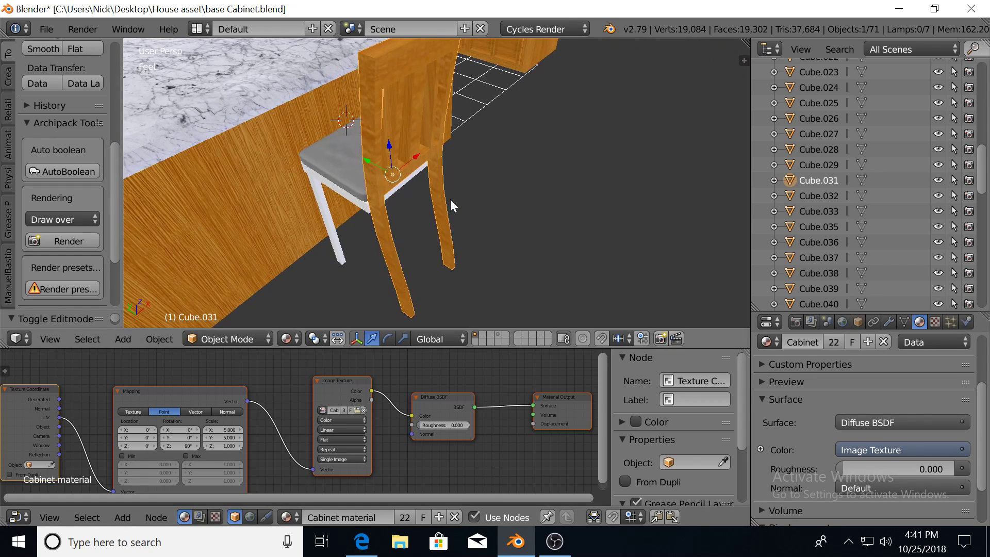
# Re-unwrap the chair frame's UVs with the standard Unwrap, then re-enter Edit Mode.
pyautogui.press('u')
pyautogui.press('Tab')
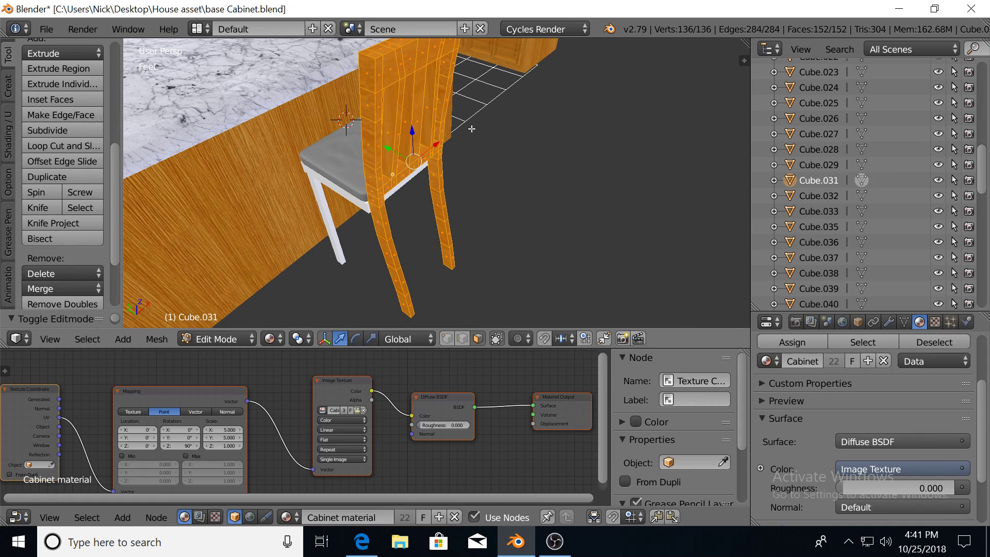
pyautogui.press('u')
pyautogui.click(471, 129)
pyautogui.press('Tab')
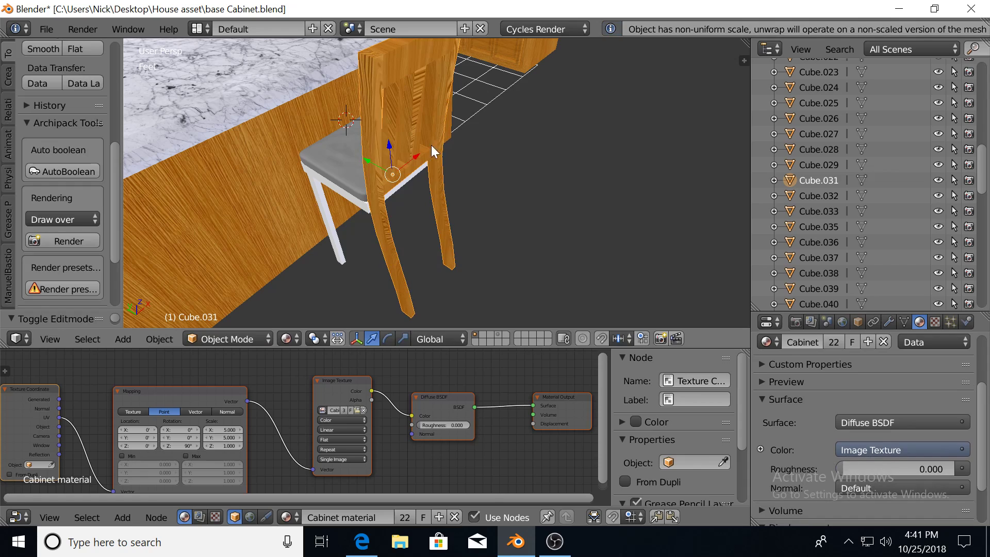
pyautogui.moveTo(437, 146)
pyautogui.mouseDown(button='middle')
pyautogui.moveTo(469, 121)
pyautogui.moveTo(398, 128)
pyautogui.moveTo(385, 146)
pyautogui.moveTo(412, 188)
pyautogui.moveTo(370, 177)
pyautogui.mouseUp(button='middle')
pyautogui.scroll(2, 399, 147)
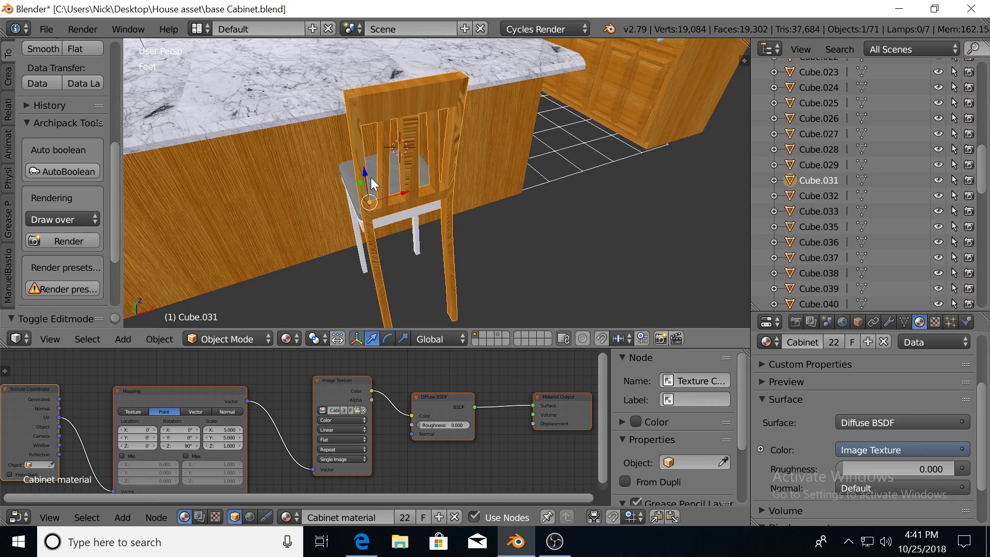
pyautogui.press('Tab')
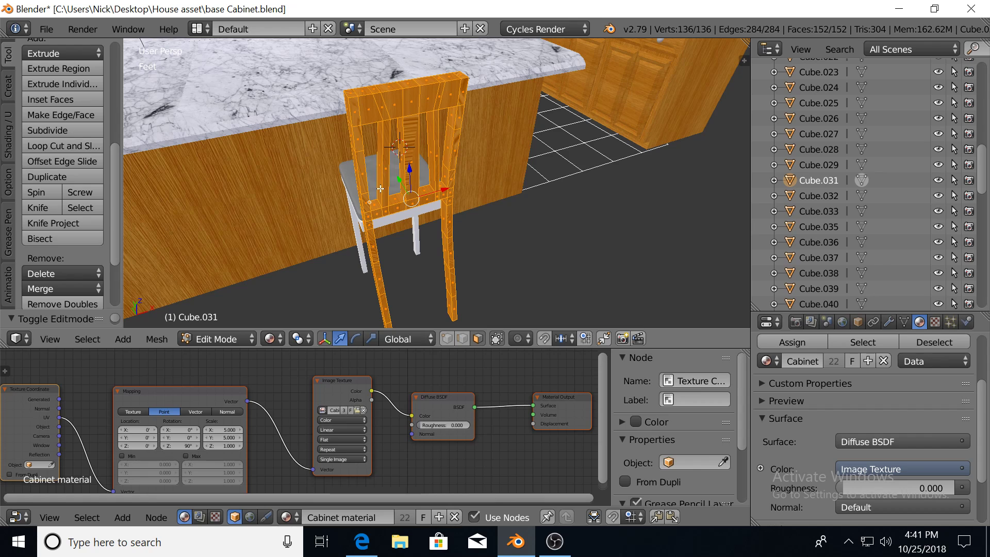
# Switch to edge select and dissolve the first edge loop on the chair back.
pyautogui.moveTo(370, 184); pyautogui.dragTo(390, 182, button='middle')
pyautogui.scroll(1, 390, 182)
pyautogui.scroll(1, 390, 182)
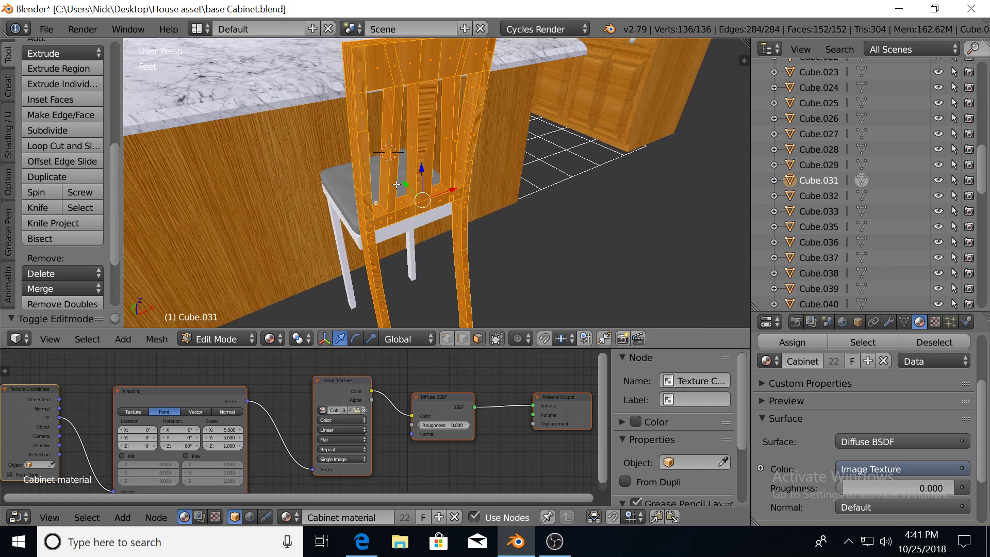
pyautogui.click(460, 339)
pyautogui.keyDown('alt'); pyautogui.rightClick(366, 198); pyautogui.keyUp('alt')
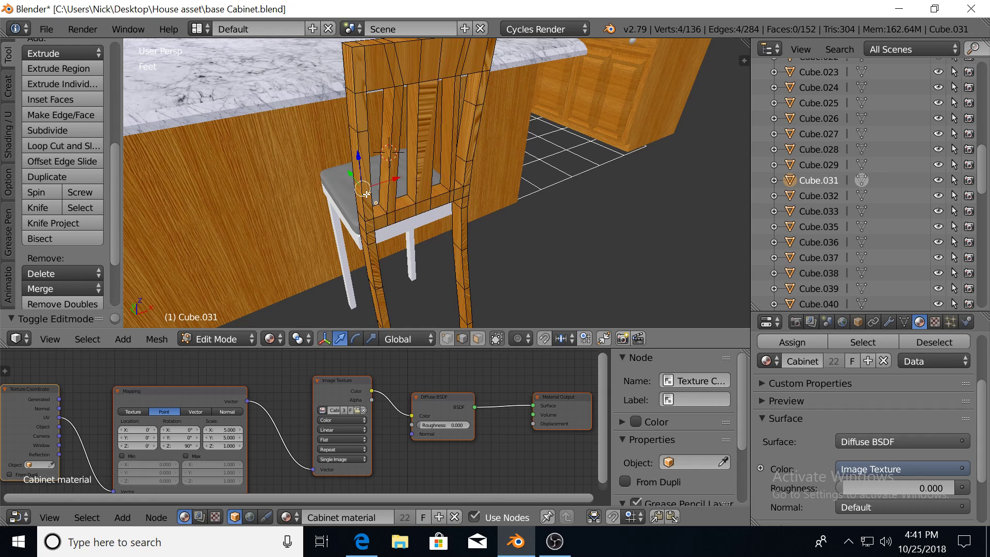
pyautogui.press('x')
pyautogui.click(353, 298)
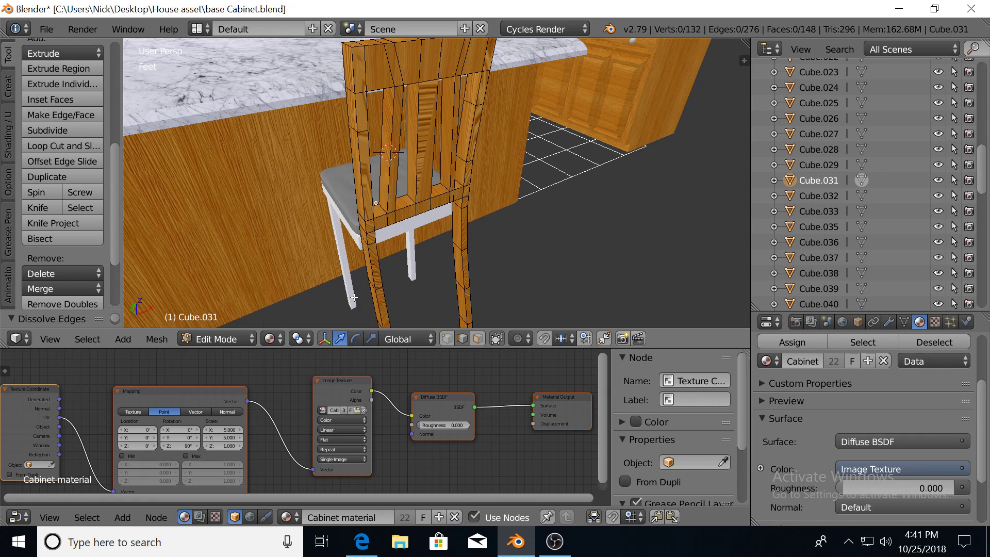
# Dissolve another back loop plus three vertical edge loops at the chair-back top.
pyautogui.keyDown('alt'); pyautogui.rightClick(363, 133); pyautogui.keyUp('alt')
pyautogui.press('x')
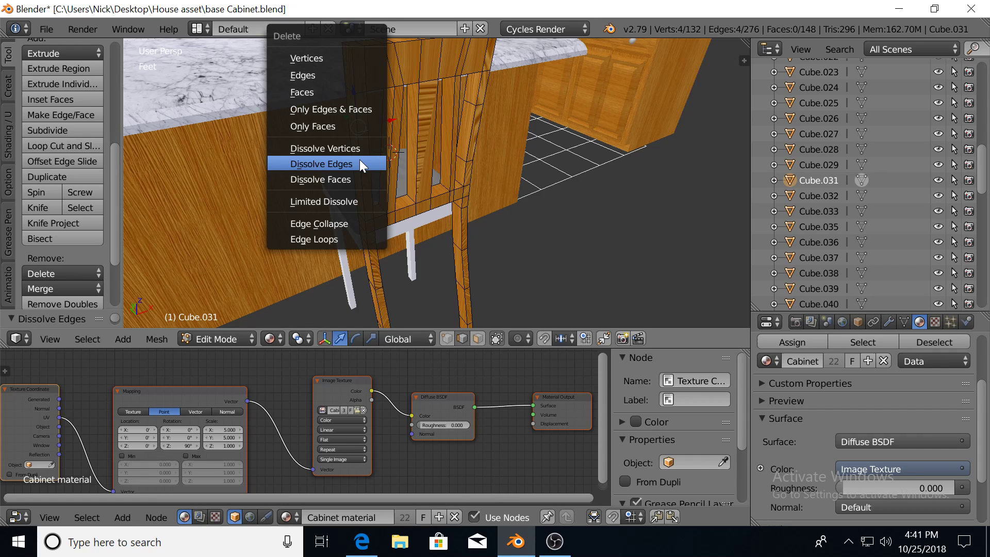
pyautogui.click(360, 164)
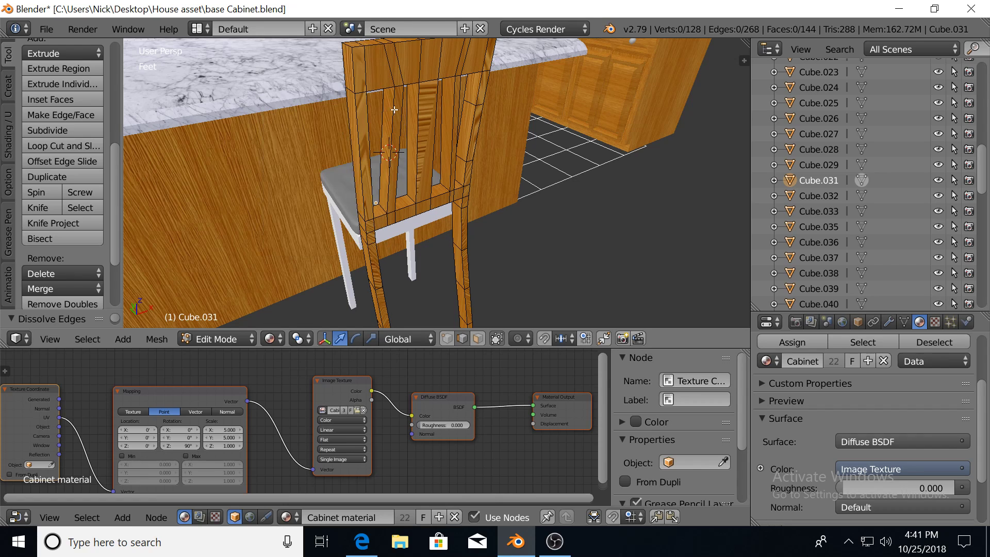
pyautogui.keyDown('alt'); pyautogui.rightClick(395, 63); pyautogui.keyUp('alt')
pyautogui.keyDown('alt'); pyautogui.keyDown('shift'); pyautogui.rightClick(412, 62); pyautogui.keyUp('shift'); pyautogui.keyUp('alt')
pyautogui.keyDown('alt'); pyautogui.keyDown('shift'); pyautogui.rightClick(448, 63); pyautogui.keyUp('shift'); pyautogui.keyUp('alt')
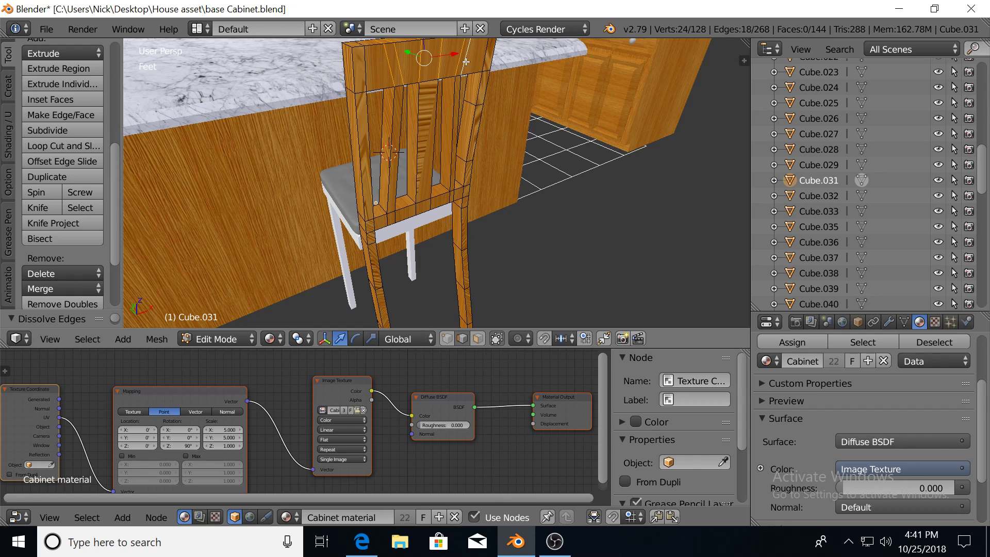
pyautogui.press('x')
pyautogui.click(422, 164)
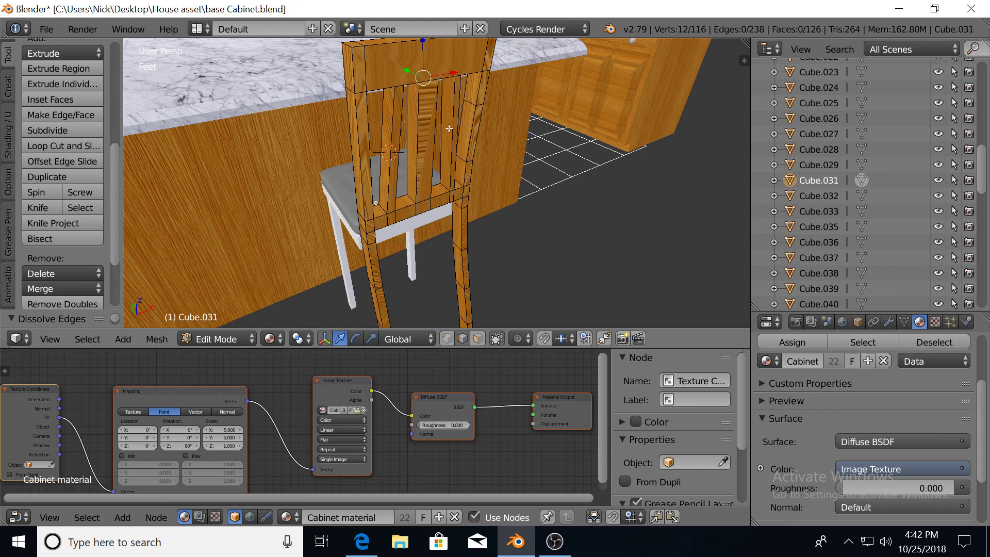
# Dissolve the extra edge loops on the chair post and rail together.
pyautogui.moveTo(449, 128)
pyautogui.mouseDown(button='middle')
pyautogui.moveTo(480, 155)
pyautogui.moveTo(517, 153)
pyautogui.moveTo(435, 144)
pyautogui.mouseUp(button='middle')
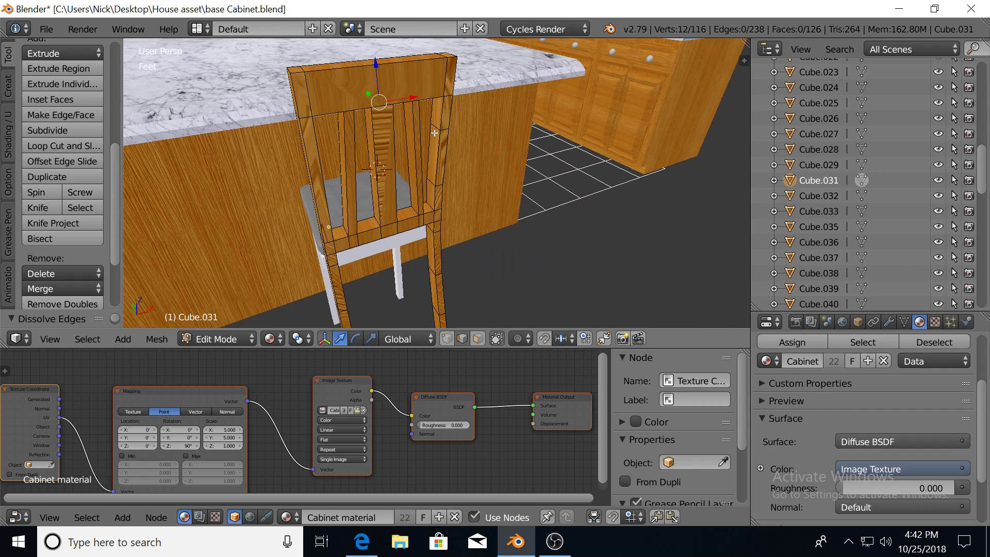
pyautogui.keyDown('alt'); pyautogui.keyDown('shift'); pyautogui.rightClick(434, 133); pyautogui.keyUp('shift'); pyautogui.keyUp('alt')
pyautogui.keyDown('alt'); pyautogui.keyDown('shift'); pyautogui.rightClick(433, 181); pyautogui.keyUp('shift'); pyautogui.keyUp('alt')
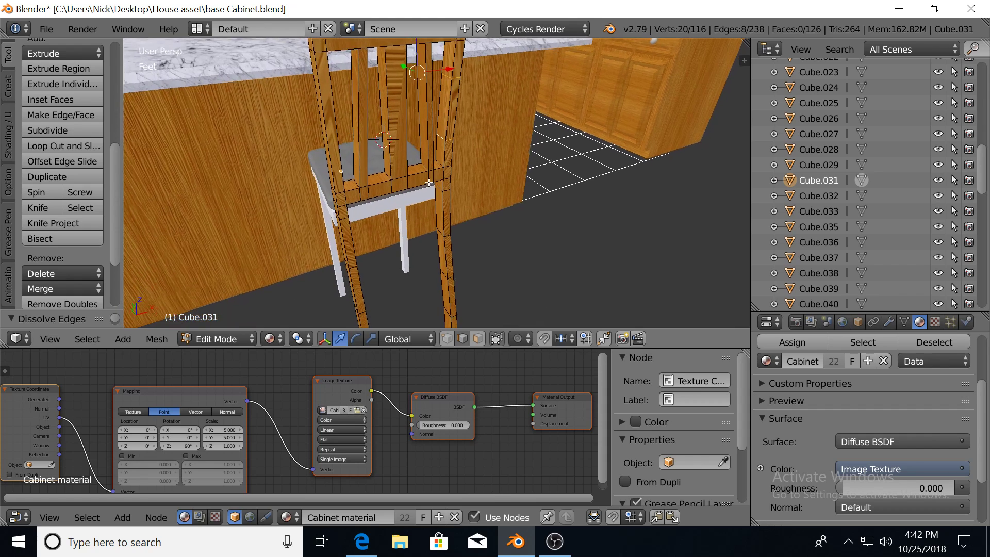
pyautogui.keyDown('shift'); pyautogui.scroll(-4, 363, 167); pyautogui.keyUp('shift')
pyautogui.keyDown('alt'); pyautogui.keyDown('shift'); pyautogui.rightClick(363, 167); pyautogui.keyUp('shift'); pyautogui.keyUp('alt')
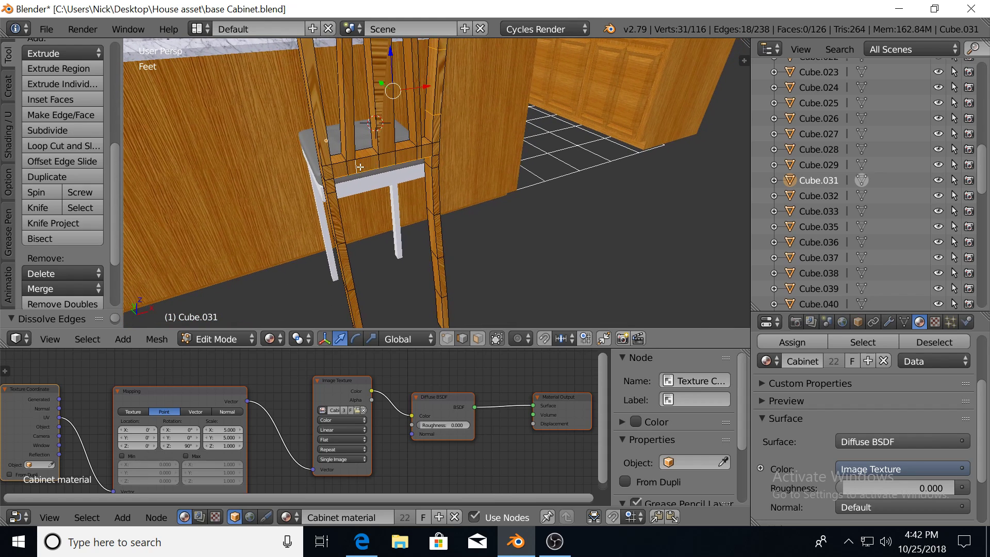
pyautogui.keyDown('alt'); pyautogui.keyDown('shift'); pyautogui.rightClick(353, 169); pyautogui.keyUp('shift'); pyautogui.keyUp('alt')
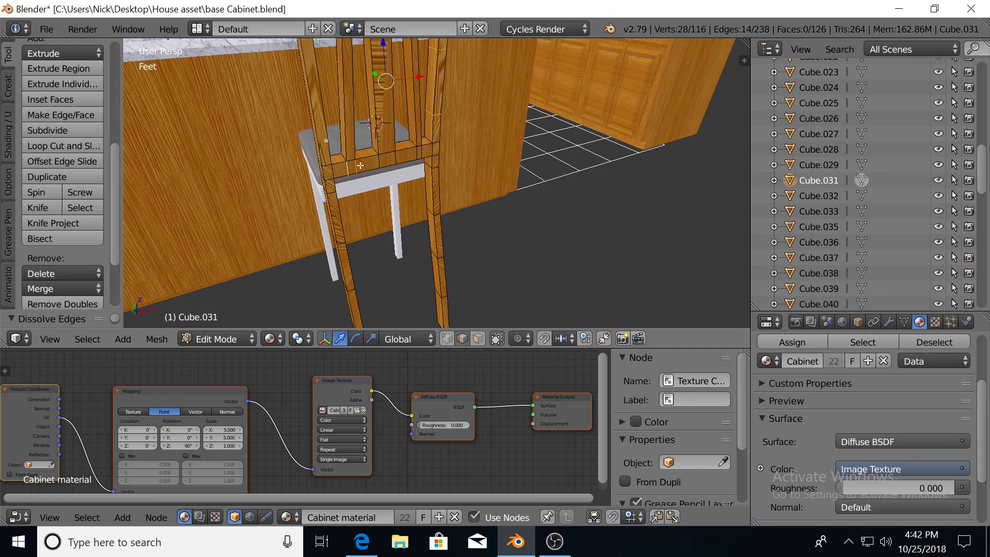
pyautogui.keyDown('alt'); pyautogui.keyDown('shift'); pyautogui.rightClick(383, 164); pyautogui.keyUp('shift'); pyautogui.keyUp('alt')
pyautogui.keyDown('alt'); pyautogui.keyDown('shift'); pyautogui.rightClick(420, 153); pyautogui.keyUp('shift'); pyautogui.keyUp('alt')
pyautogui.press('x')
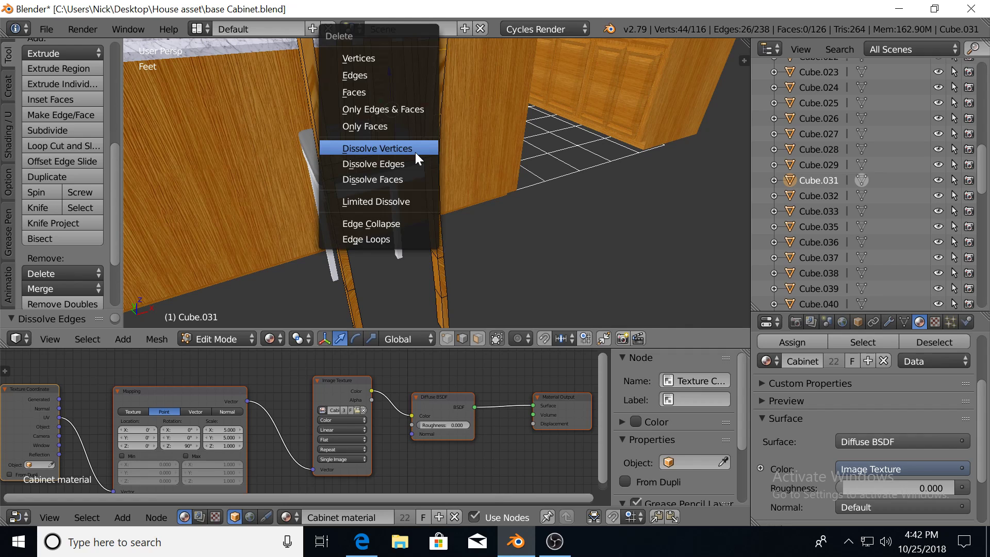
pyautogui.click(410, 160)
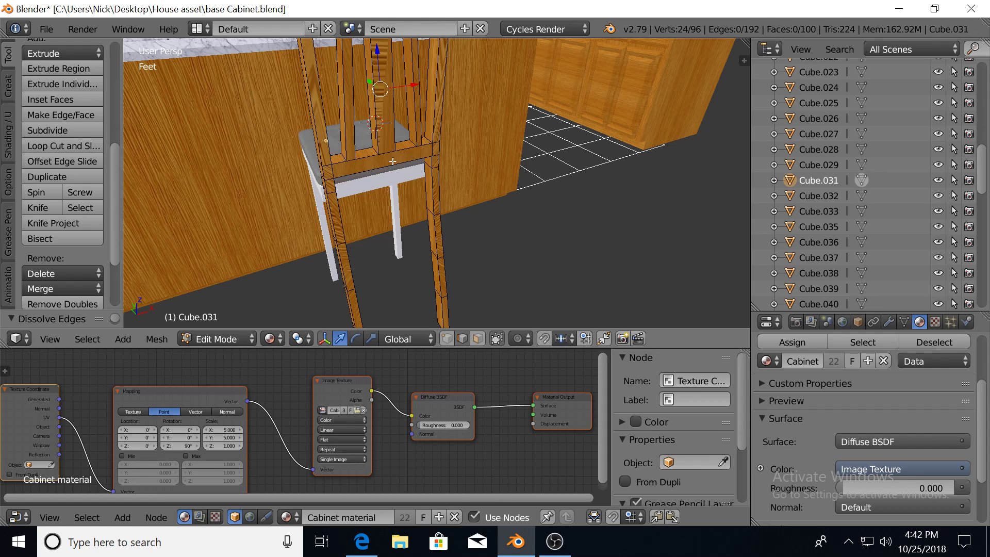
pyautogui.moveTo(410, 159)
pyautogui.mouseDown(button='middle')
pyautogui.moveTo(489, 168)
pyautogui.moveTo(481, 171)
pyautogui.mouseUp(button='middle')
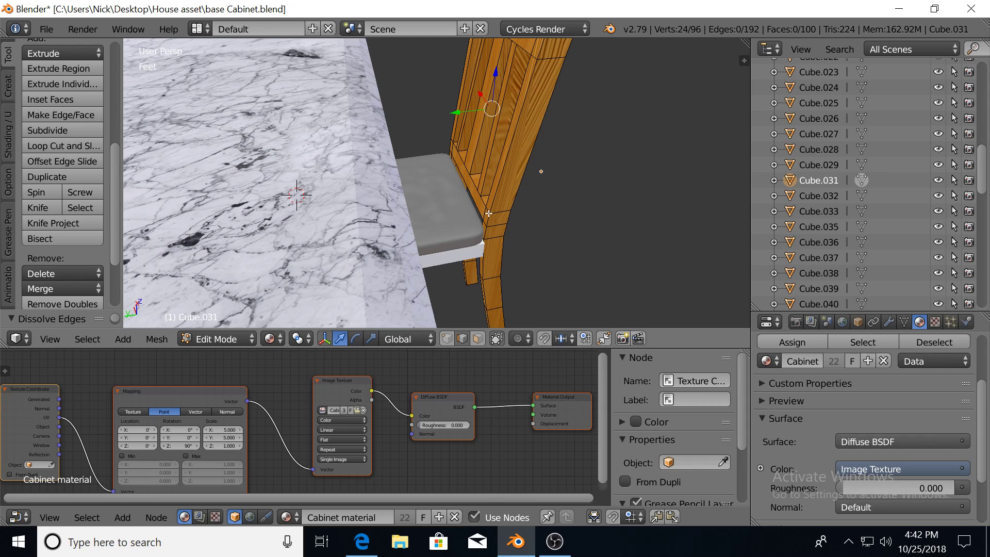
# Dissolve six stray edges on the chair's rail and back.
pyautogui.moveTo(501, 231); pyautogui.dragTo(510, 231, button='middle')
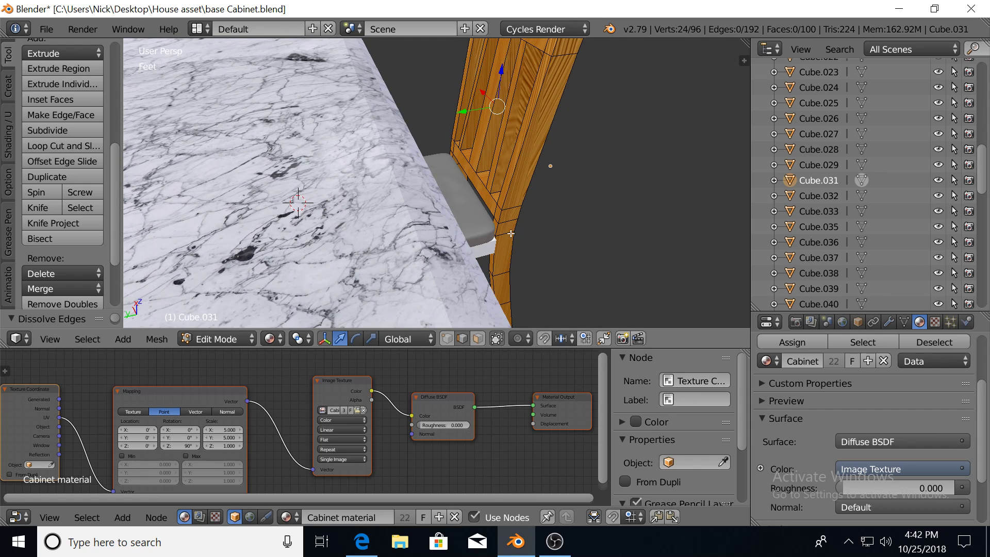
pyautogui.keyDown('shift'); pyautogui.rightClick(498, 206); pyautogui.keyUp('shift')
pyautogui.keyDown('shift'); pyautogui.rightClick(496, 218); pyautogui.keyUp('shift')
pyautogui.moveTo(496, 219); pyautogui.dragTo(378, 192, button='middle')
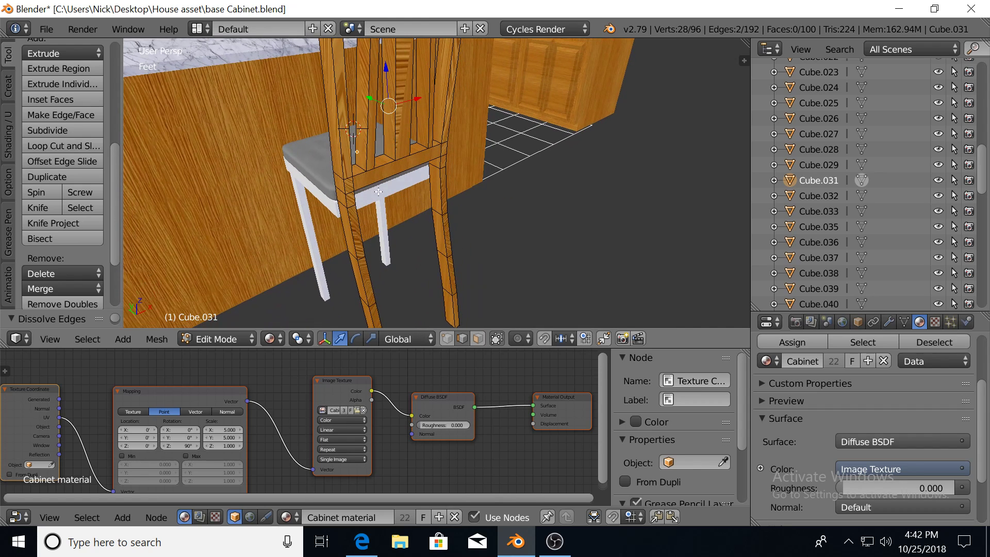
pyautogui.keyDown('shift'); pyautogui.rightClick(350, 177); pyautogui.keyUp('shift')
pyautogui.keyDown('shift'); pyautogui.rightClick(418, 179); pyautogui.keyUp('shift')
pyautogui.keyDown('shift'); pyautogui.rightClick(444, 155); pyautogui.keyUp('shift')
pyautogui.moveTo(435, 166); pyautogui.dragTo(429, 173, button='middle')
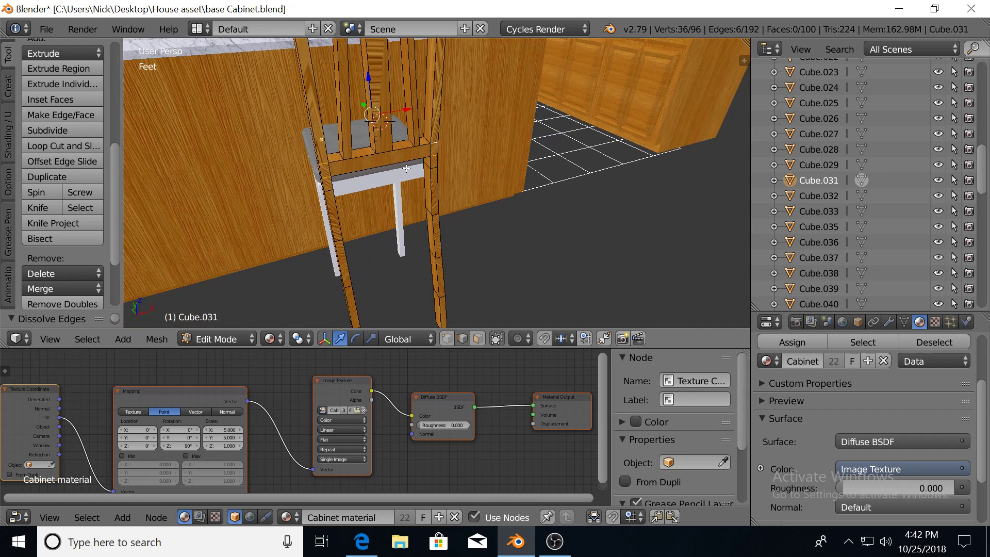
pyautogui.press('x')
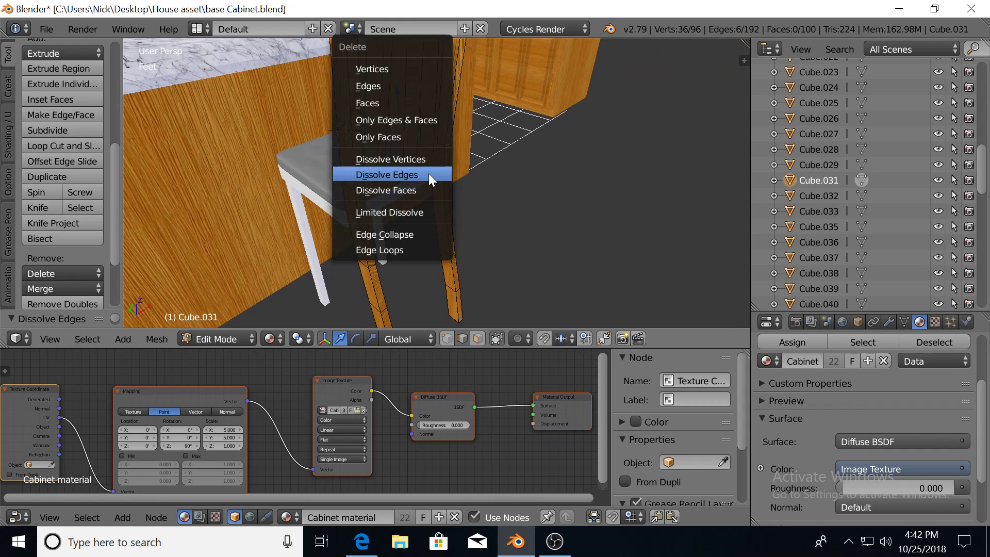
pyautogui.click(428, 173)
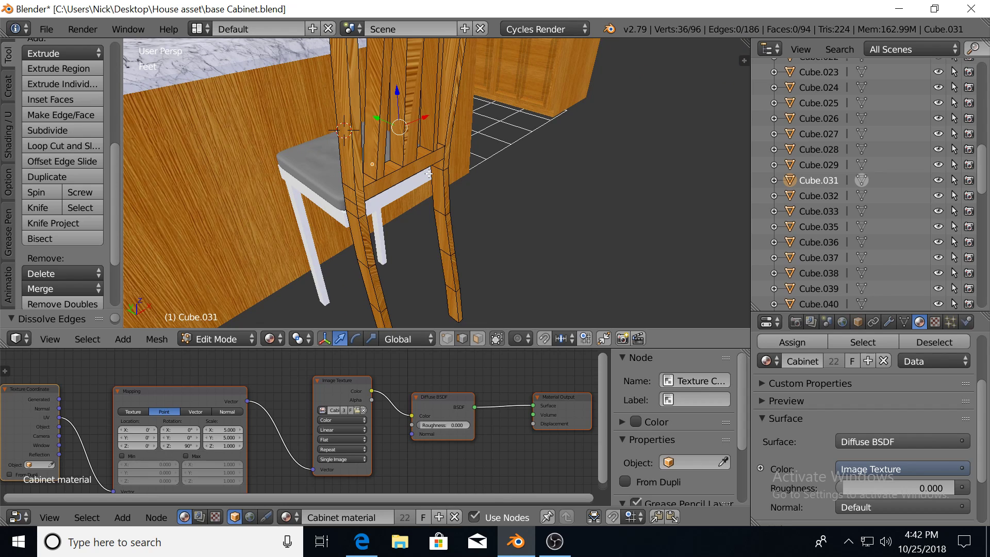
# Dissolve the remaining selection, then a single stray edge on the chair.
pyautogui.press('x')
pyautogui.click(429, 175)
pyautogui.moveTo(436, 194)
pyautogui.mouseDown(button='middle')
pyautogui.moveTo(454, 181)
pyautogui.moveTo(362, 164)
pyautogui.moveTo(518, 173)
pyautogui.moveTo(497, 178)
pyautogui.moveTo(478, 151)
pyautogui.mouseUp(button='middle')
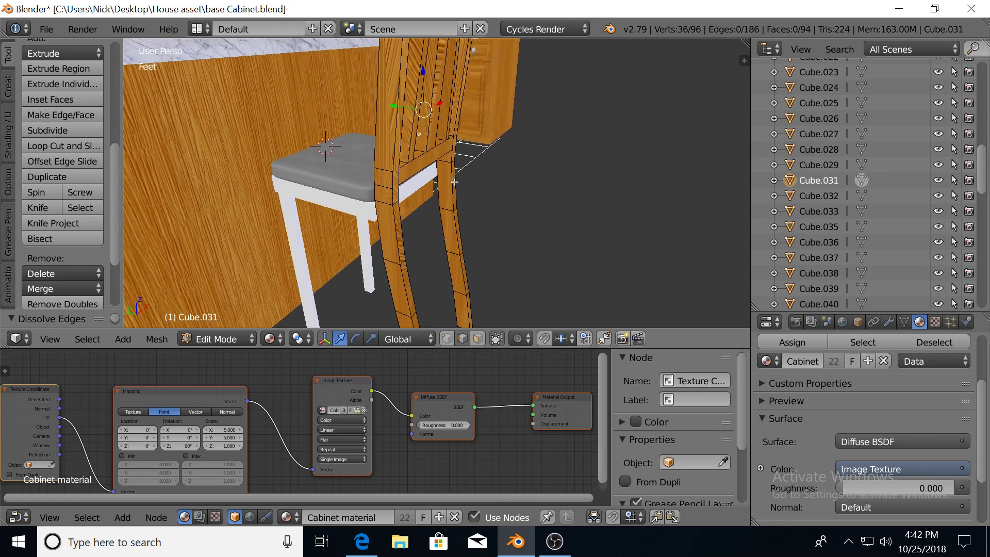
pyautogui.rightClick(479, 151)
pyautogui.press('x')
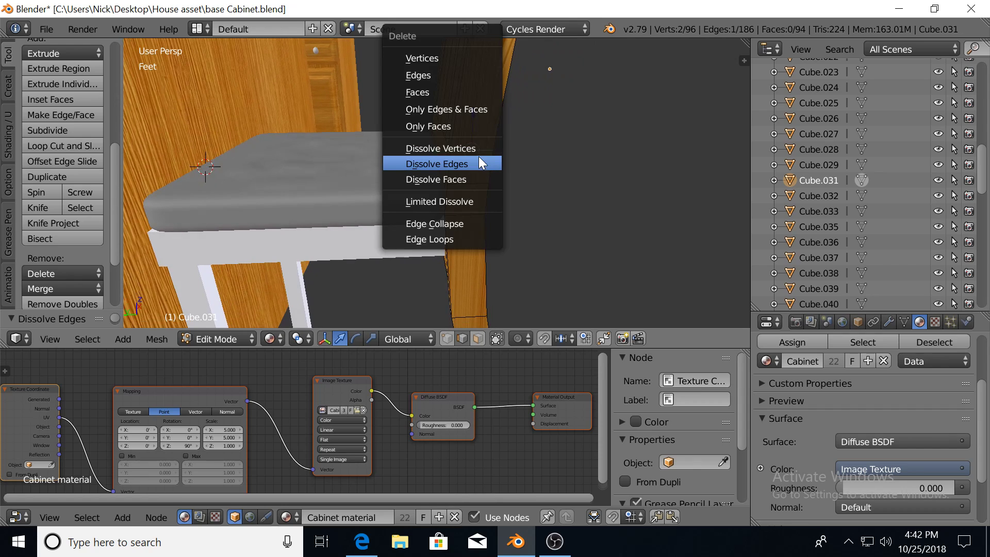
pyautogui.click(478, 156)
# Dissolve one more stray edge on the chair back.
pyautogui.scroll(-3, 503, 156)
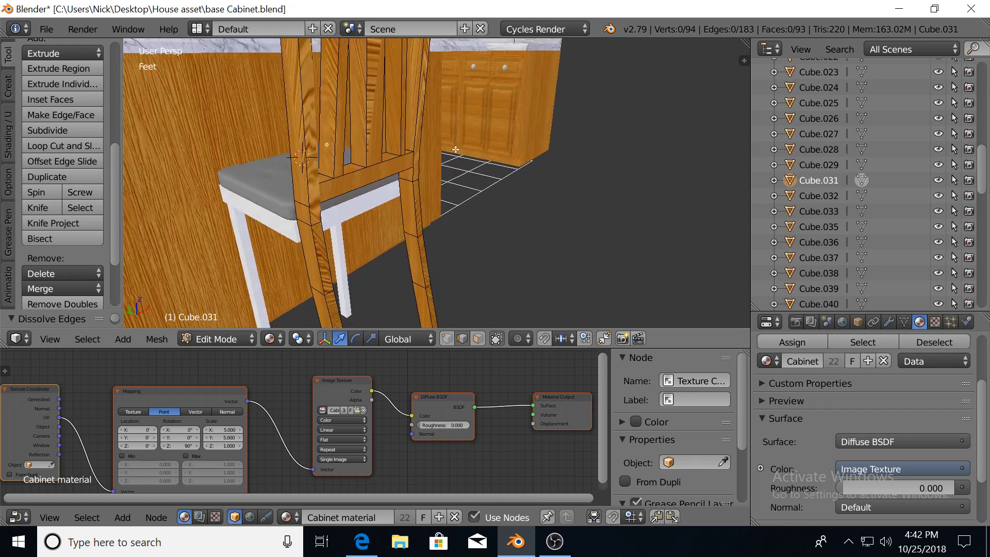
pyautogui.moveTo(504, 160); pyautogui.dragTo(408, 132, button='middle')
pyautogui.rightClick(432, 141)
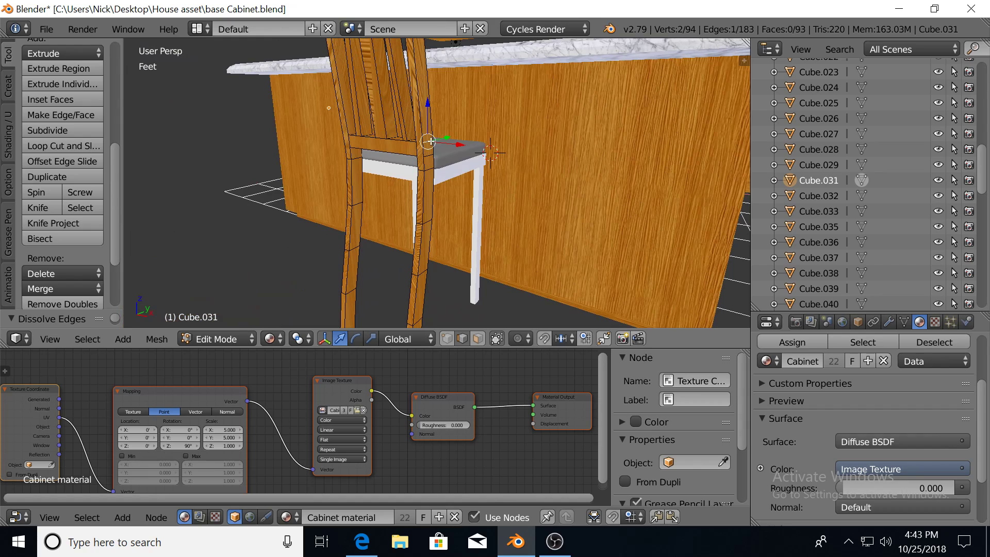
pyautogui.press('x')
pyautogui.click(429, 156)
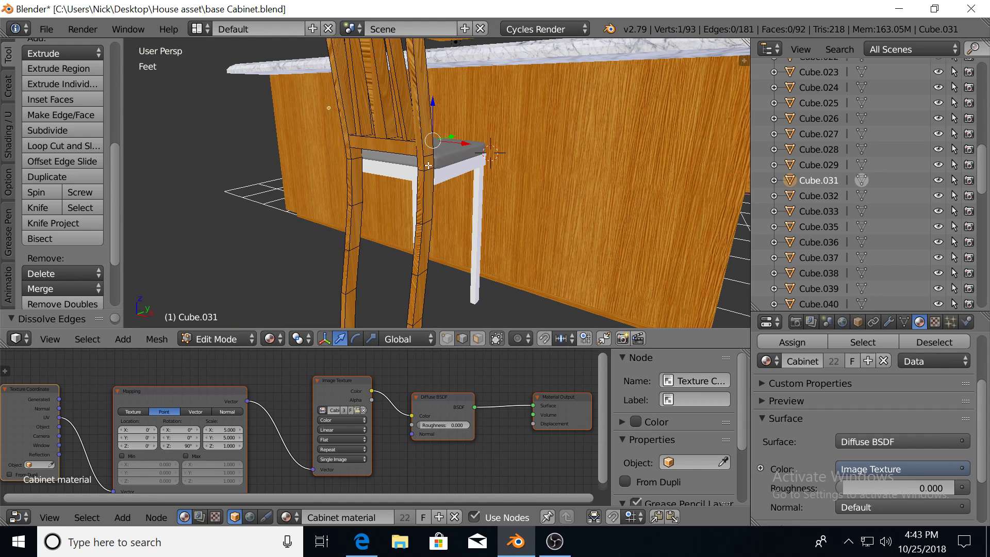
pyautogui.scroll(-1, 448, 248)
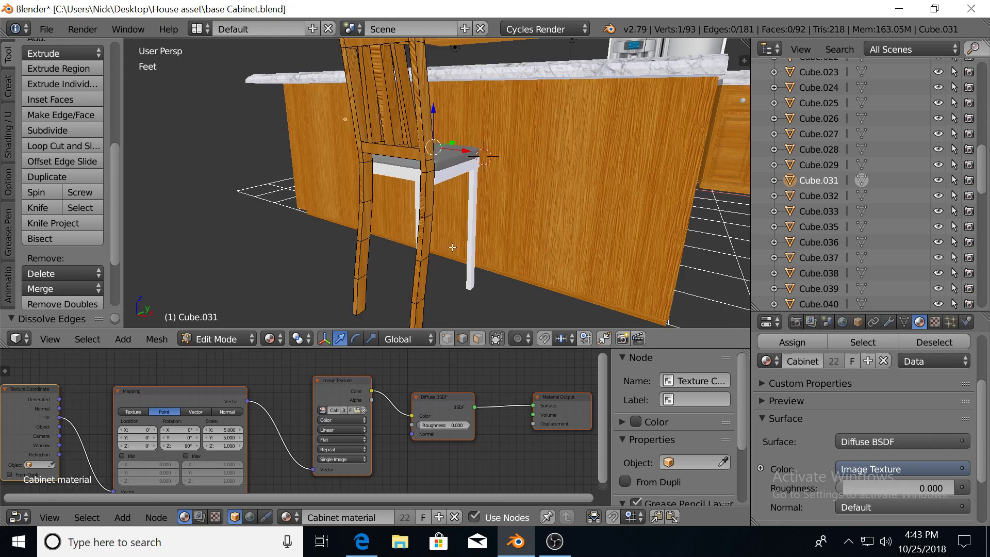
pyautogui.moveTo(453, 250)
pyautogui.mouseDown(button='middle')
pyautogui.moveTo(389, 214)
pyautogui.moveTo(435, 248)
pyautogui.moveTo(347, 167)
pyautogui.mouseUp(button='middle')
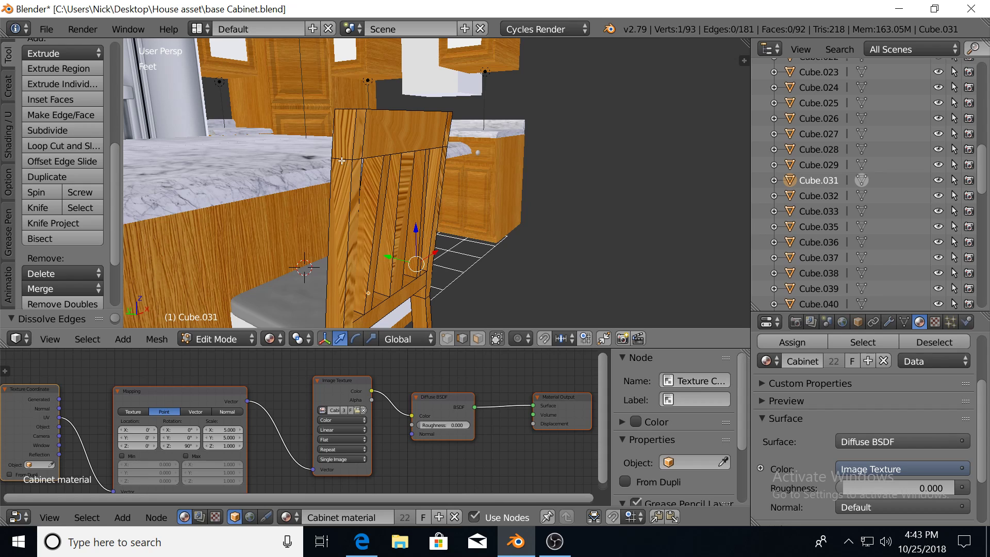
# Dissolve two leftover edges on the chair back's left side.
pyautogui.rightClick(342, 160)
pyautogui.moveTo(351, 163)
pyautogui.mouseDown(button='middle')
pyautogui.moveTo(339, 170)
pyautogui.moveTo(376, 190)
pyautogui.mouseUp(button='middle')
pyautogui.rightClick(323, 192)
pyautogui.keyDown('shift'); pyautogui.rightClick(328, 169); pyautogui.keyUp('shift')
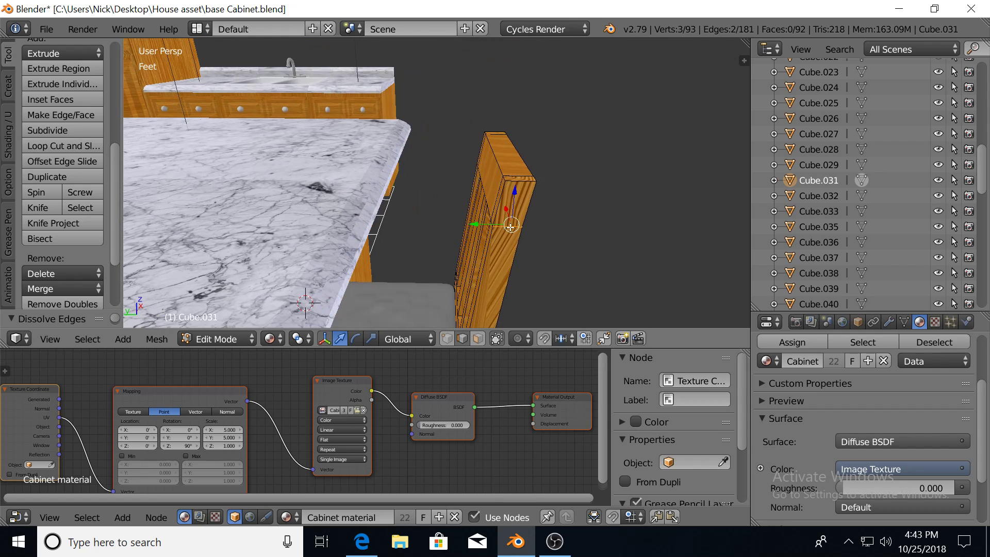
pyautogui.moveTo(511, 227); pyautogui.dragTo(571, 240, button='middle')
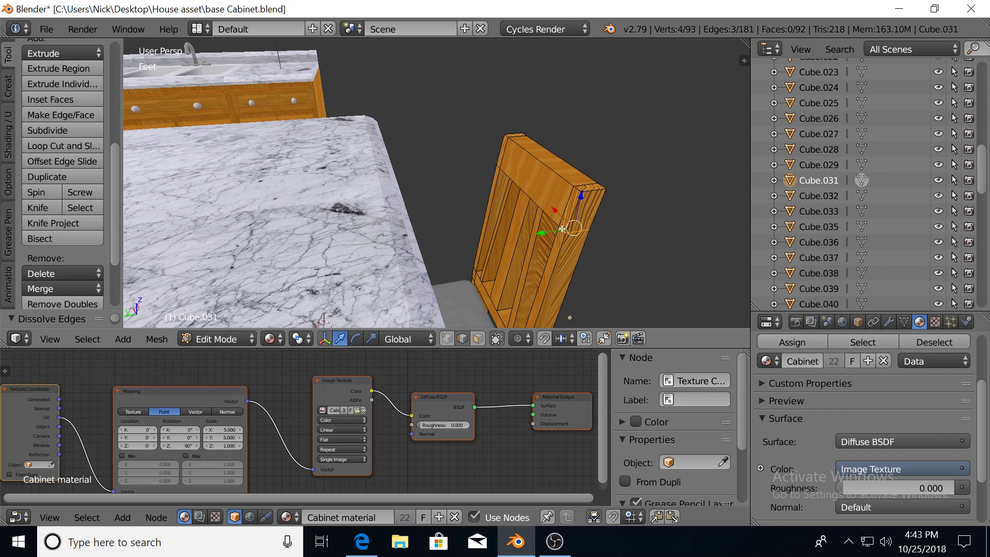
pyautogui.press('x')
pyautogui.click(562, 228)
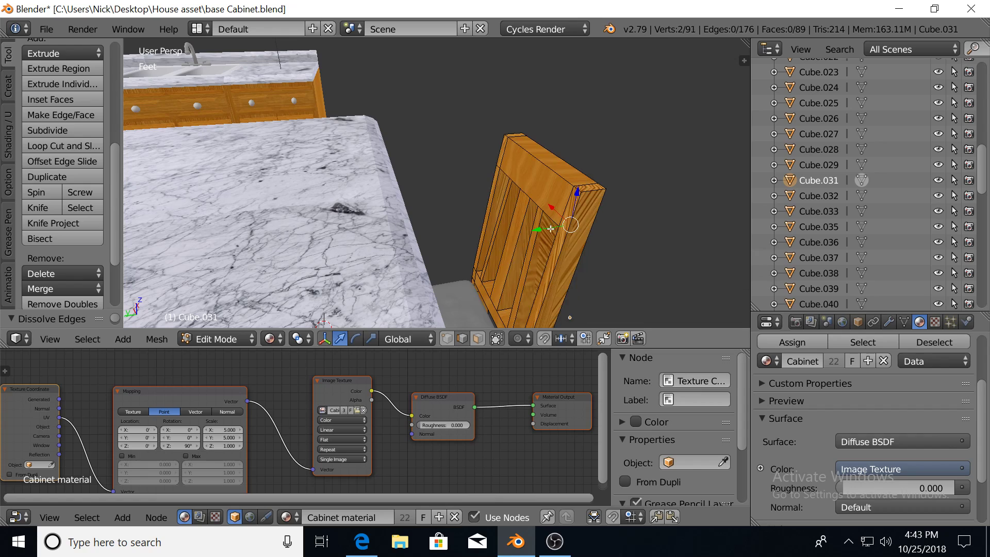
# Dissolve two more stray edges on the other side and top of the chair back.
pyautogui.moveTo(551, 228); pyautogui.dragTo(548, 200, button='middle')
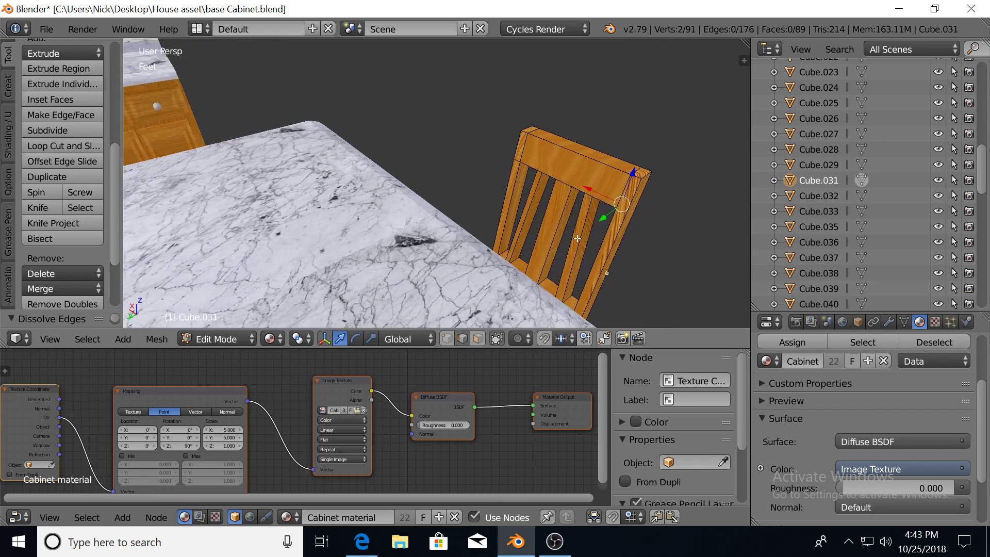
pyautogui.scroll(5, 547, 199)
pyautogui.moveTo(361, 201)
pyautogui.mouseDown(button='middle')
pyautogui.moveTo(434, 223)
pyautogui.moveTo(538, 223)
pyautogui.mouseUp(button='middle')
pyautogui.keyDown('shift'); pyautogui.rightClick(434, 223); pyautogui.keyUp('shift')
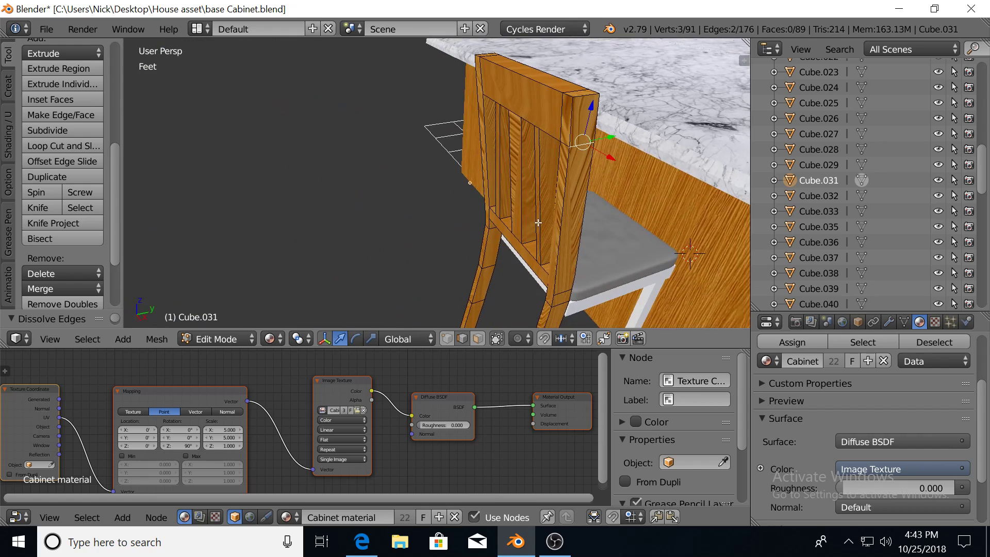
pyautogui.keyDown('shift'); pyautogui.rightClick(566, 148); pyautogui.keyUp('shift')
pyautogui.press('x')
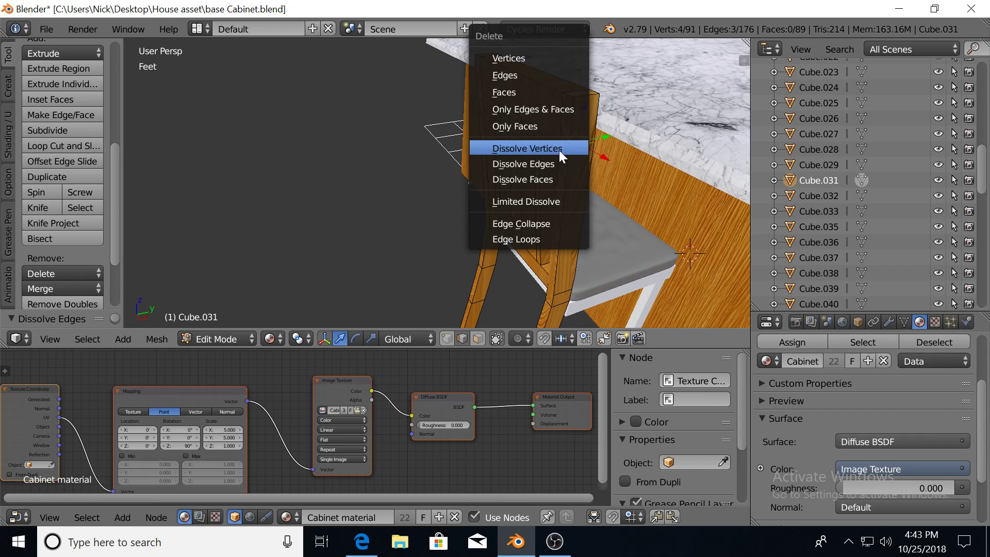
pyautogui.click(556, 161)
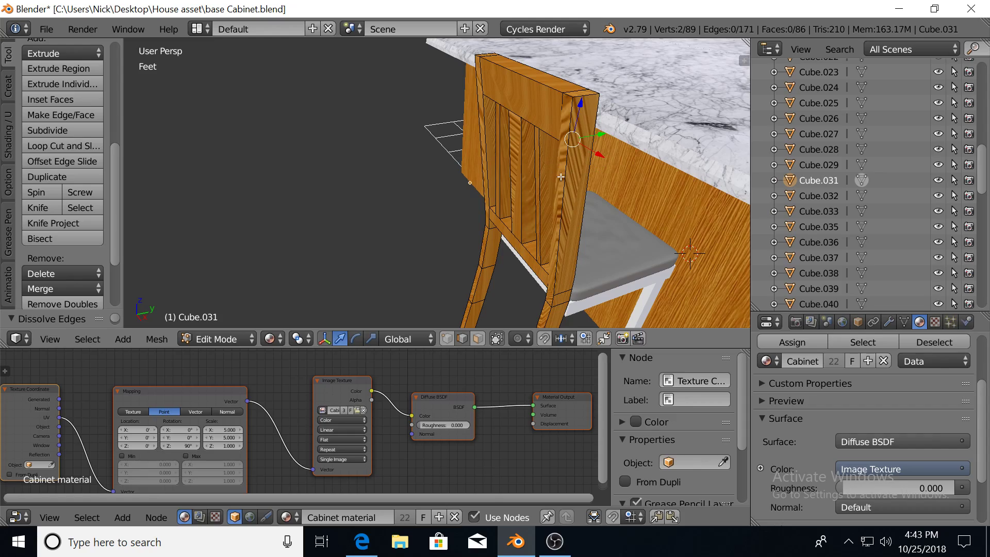
pyautogui.moveTo(561, 177); pyautogui.dragTo(644, 176, button='middle')
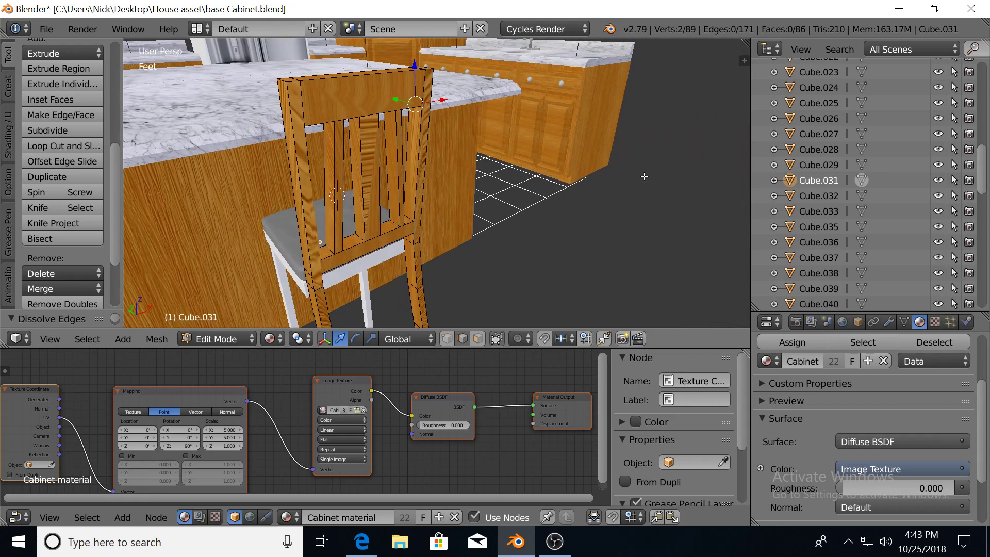
pyautogui.moveTo(410, 183)
pyautogui.mouseDown(button='middle')
pyautogui.moveTo(410, 206)
pyautogui.moveTo(428, 90)
pyautogui.moveTo(405, 124)
pyautogui.mouseUp(button='middle')
pyautogui.press('Tab')
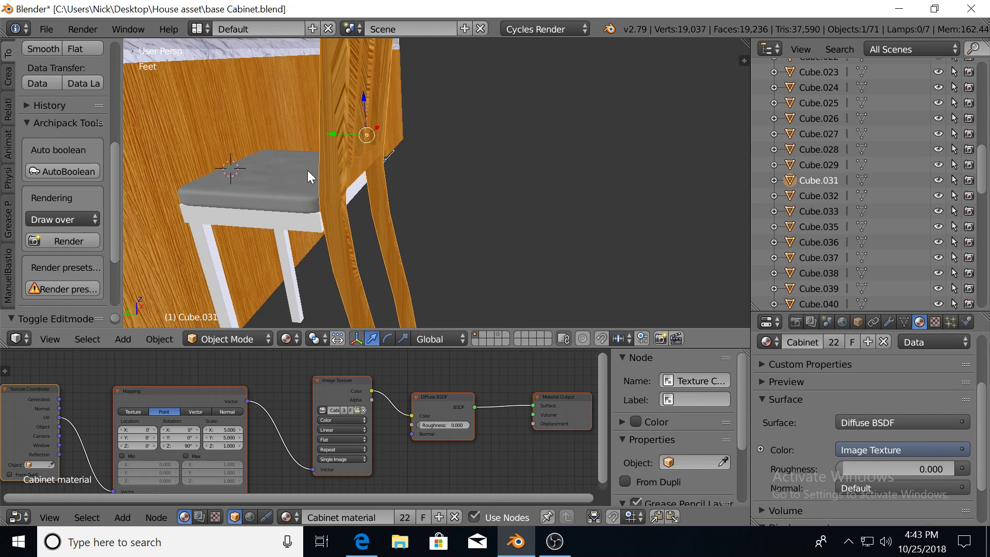
pyautogui.rightClick(307, 170)
pyautogui.press('Tab')
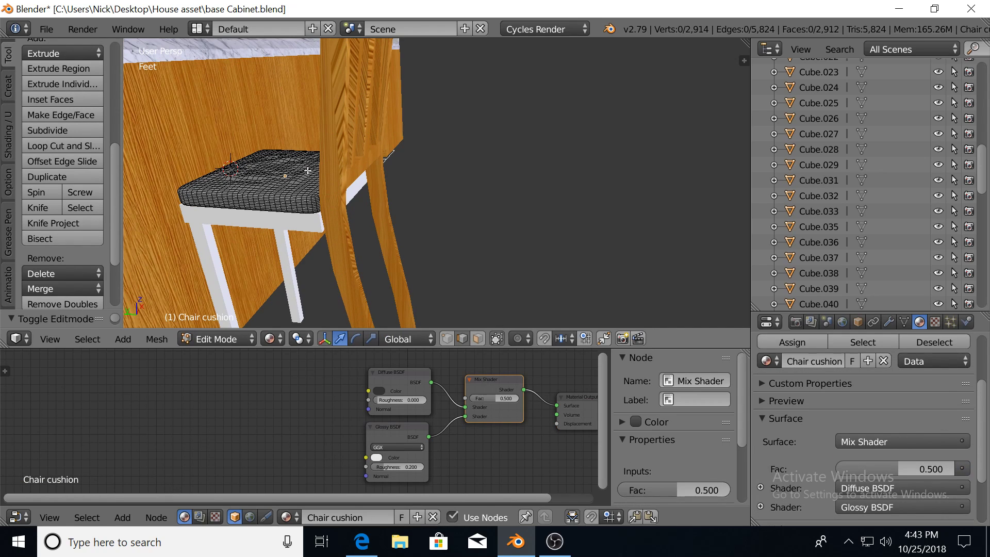
pyautogui.press('Tab')
pyautogui.rightClick(271, 215)
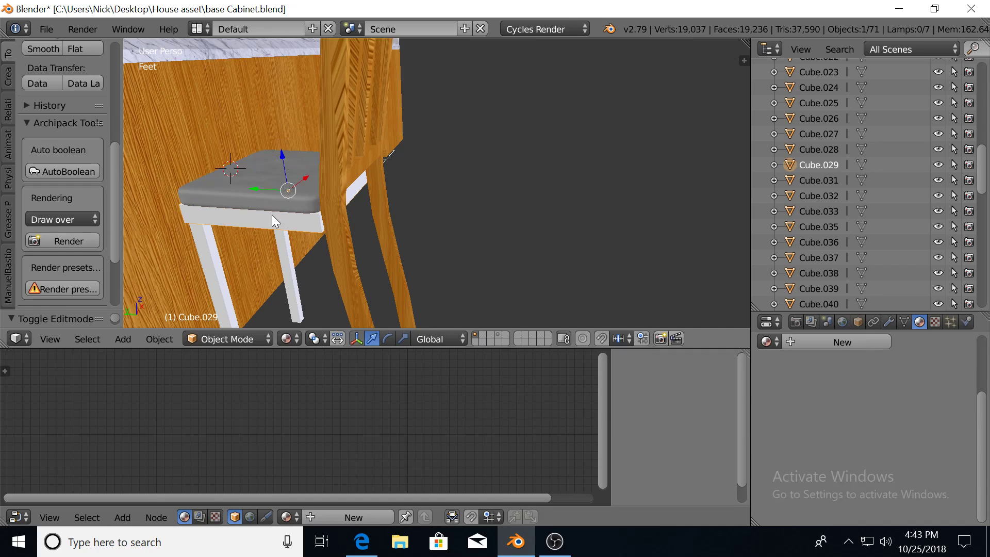
pyautogui.press('Tab')
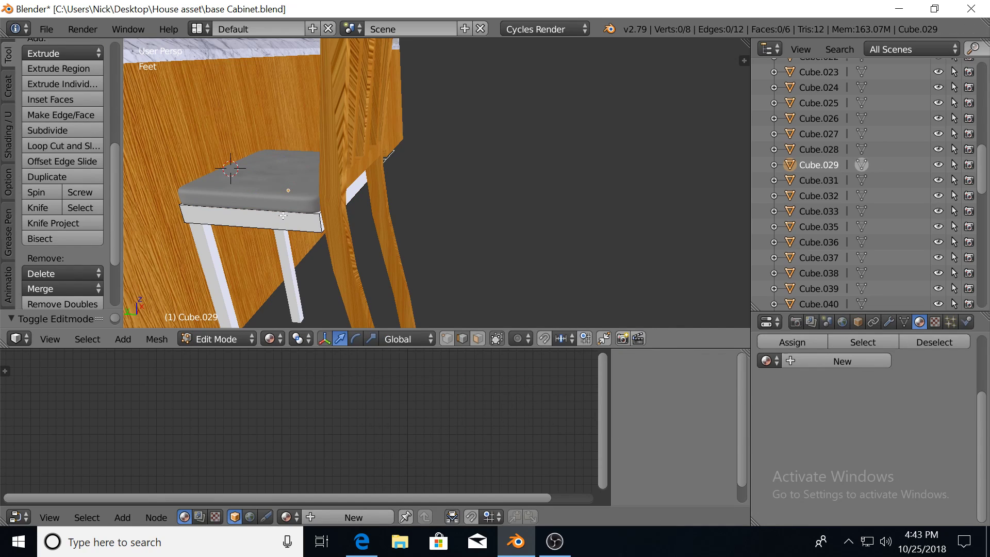
pyautogui.press('Tab')
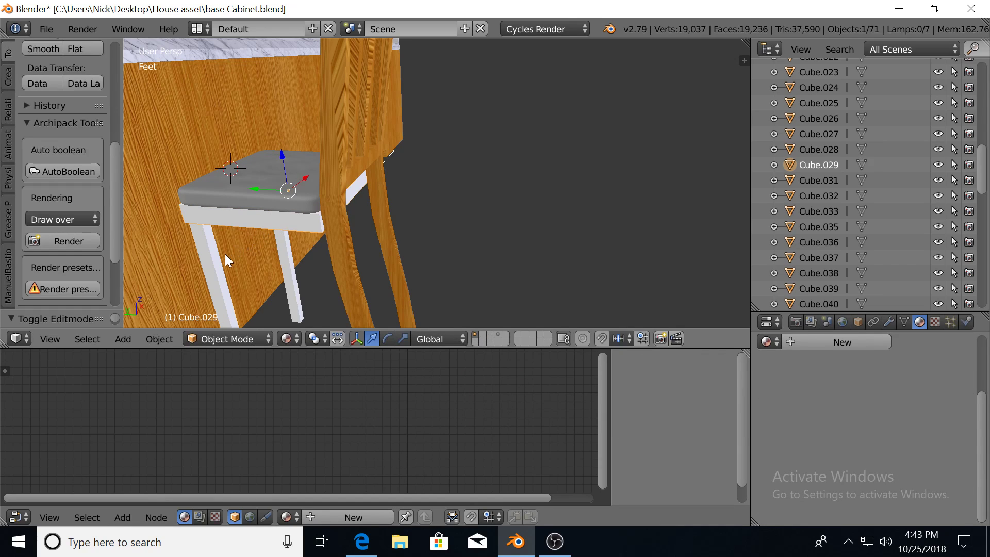
pyautogui.rightClick(225, 254)
pyautogui.press('Tab')
pyautogui.press('Tab')
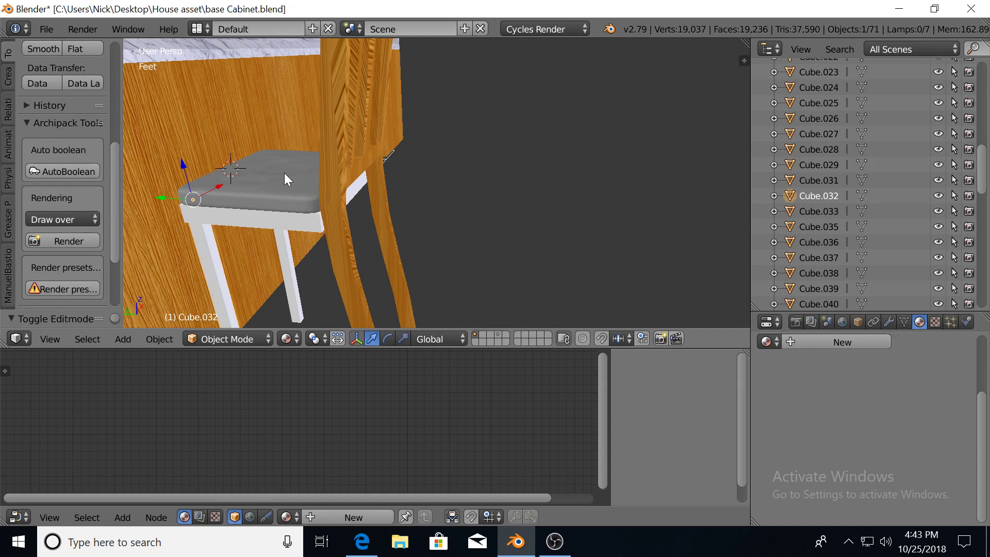
pyautogui.scroll(-2, 285, 179)
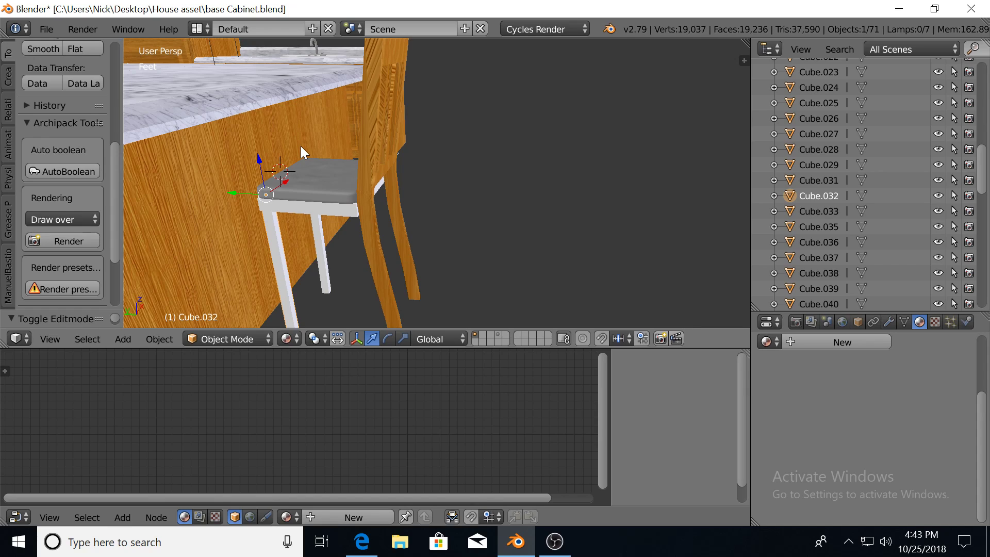
pyautogui.rightClick(380, 60)
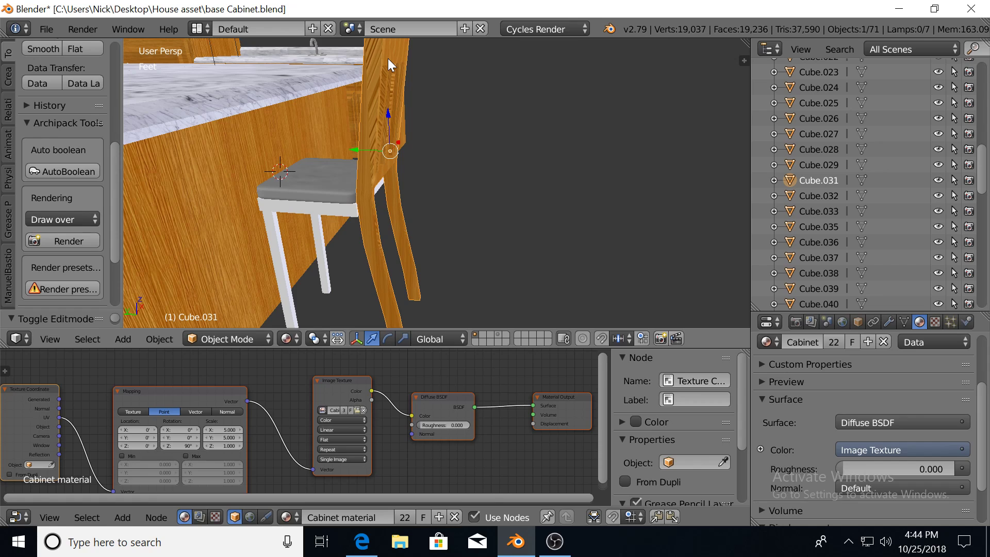
# Select the entire chair back mesh in Edit Mode and apply Smart UV Project.
pyautogui.scroll(1, 459, 147)
pyautogui.press('Tab')
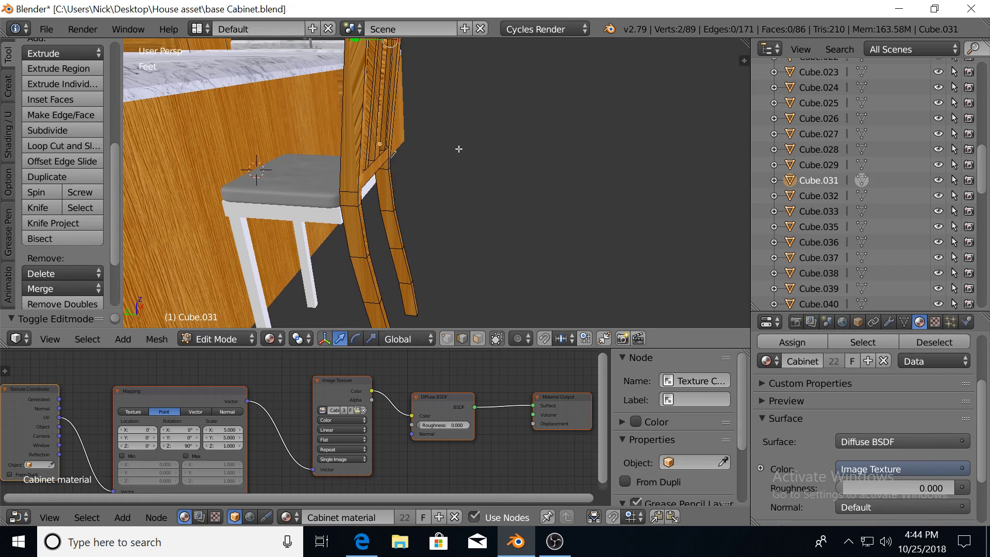
pyautogui.press('a')
pyautogui.press('u')
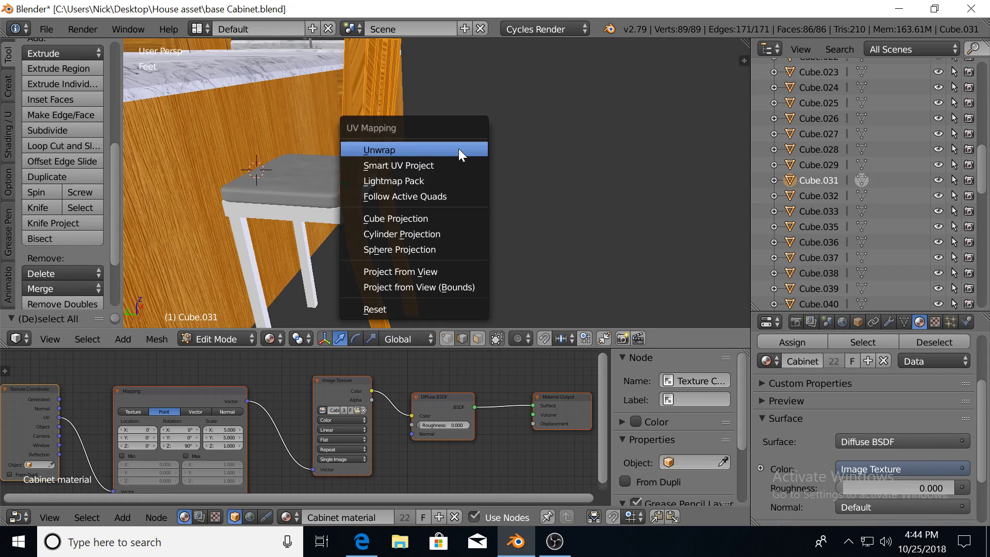
pyautogui.click(453, 163)
pyautogui.press('Return')
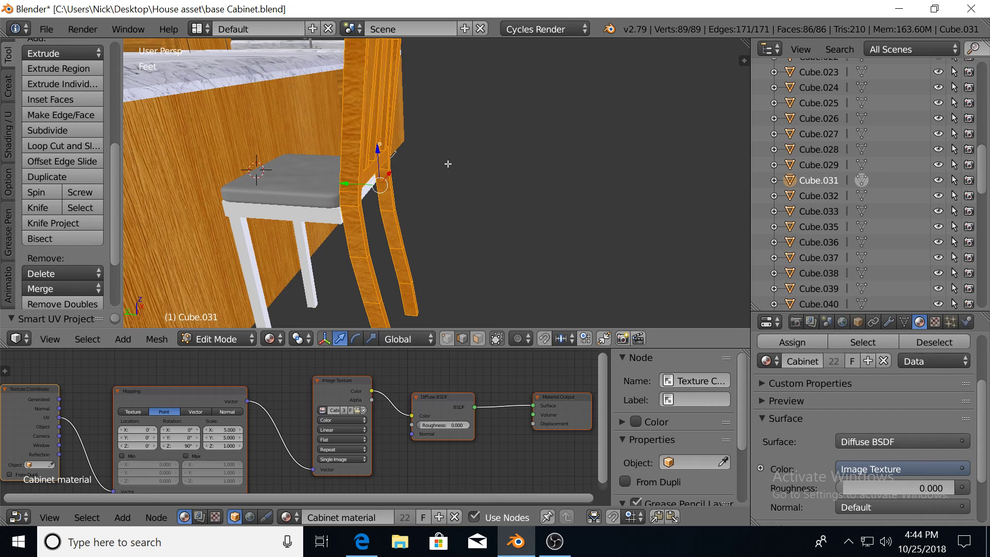
pyautogui.moveTo(455, 162)
pyautogui.mouseDown(button='middle')
pyautogui.moveTo(455, 201)
pyautogui.moveTo(432, 134)
pyautogui.moveTo(433, 202)
pyautogui.moveTo(485, 190)
pyautogui.moveTo(652, 197)
pyautogui.moveTo(135, 196)
pyautogui.moveTo(231, 193)
pyautogui.mouseUp(button='middle')
# Re-unwrap the chair back with a plain Unwrap and return to Object Mode.
pyautogui.press('Tab')
pyautogui.press('Tab')
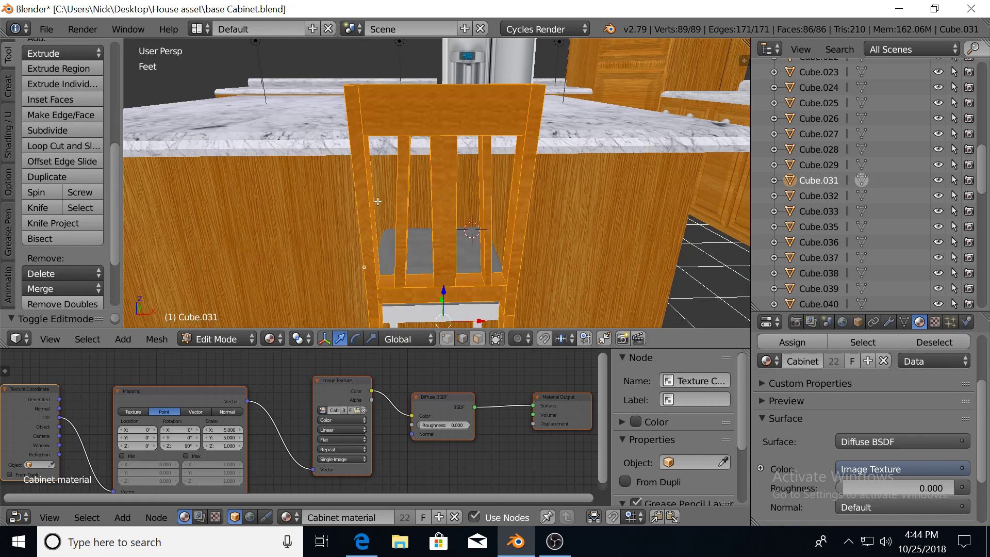
pyautogui.press('u')
pyautogui.click(378, 201)
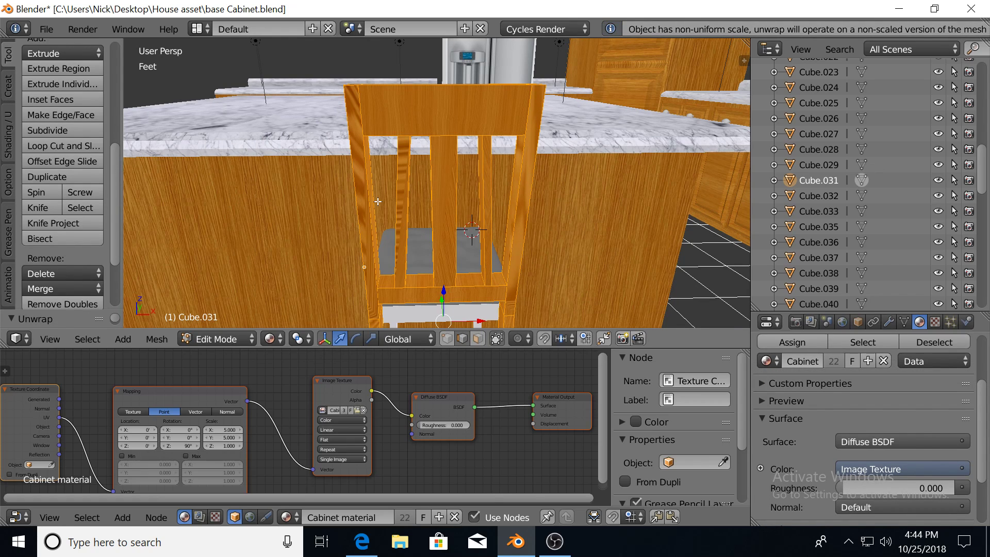
pyautogui.press('Tab')
pyautogui.press('Tab')
pyautogui.press('Tab')
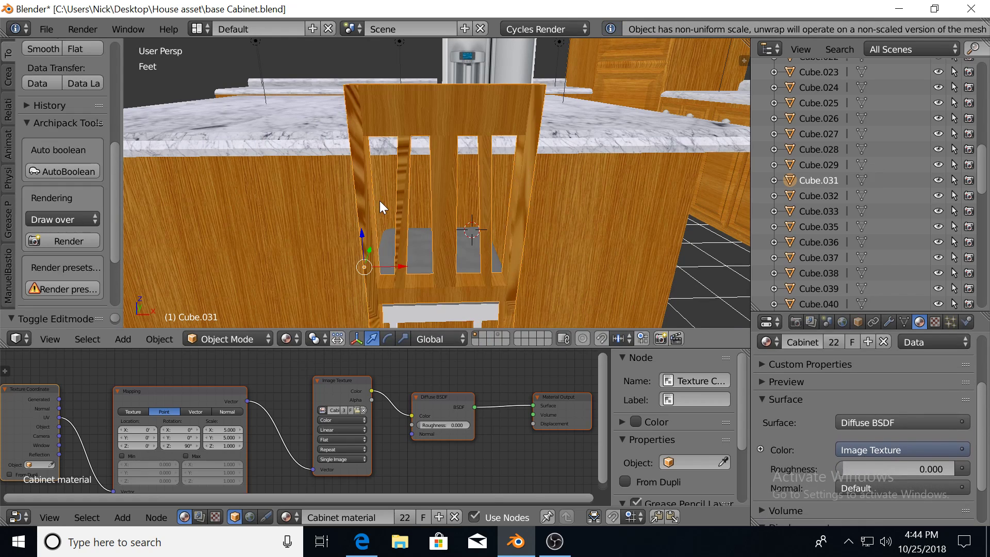
pyautogui.press('Tab')
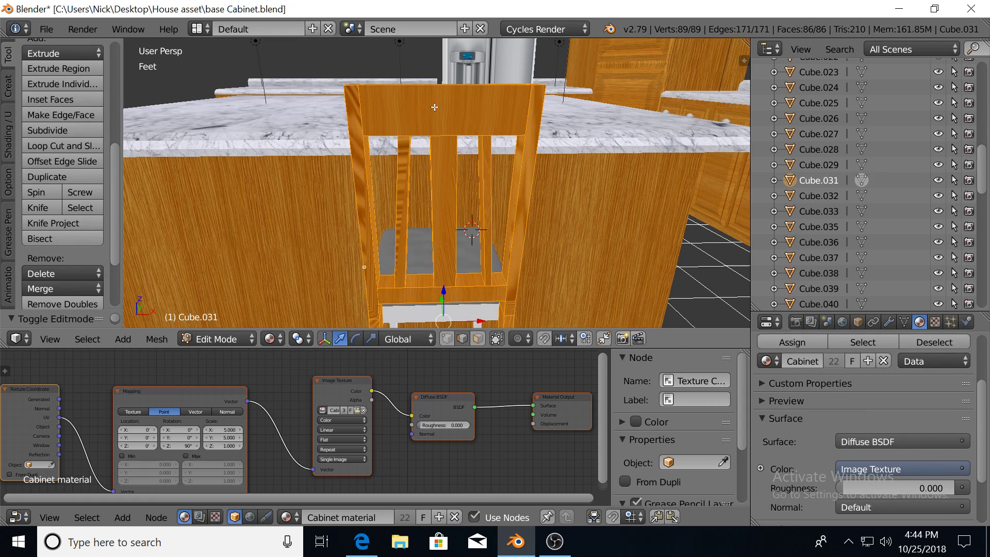
# Select the top rail's front, top and underside faces and unwrap them.
pyautogui.rightClick(439, 98)
pyautogui.click(479, 338)
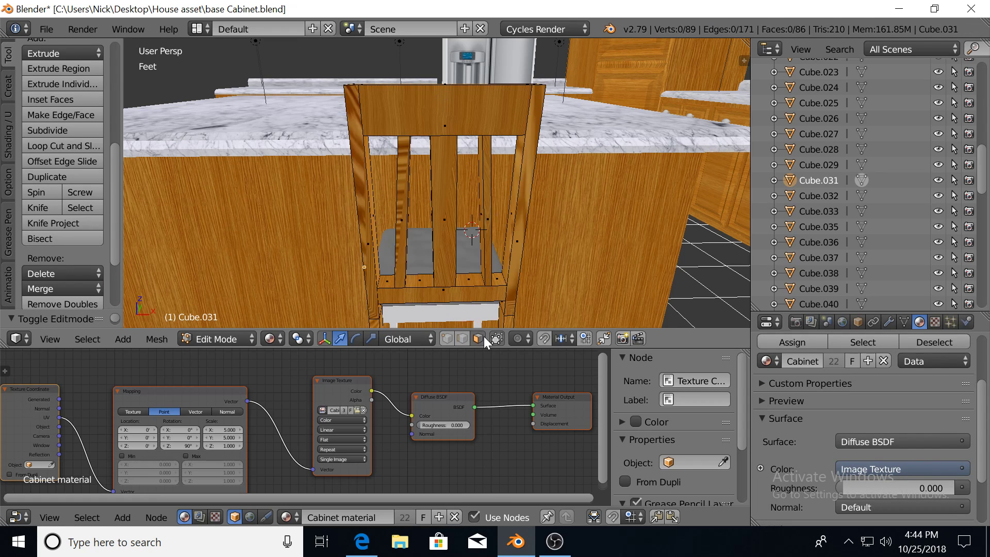
pyautogui.rightClick(453, 121)
pyautogui.moveTo(419, 124)
pyautogui.mouseDown(button='middle')
pyautogui.moveTo(474, 162)
pyautogui.moveTo(390, 103)
pyautogui.moveTo(452, 81)
pyautogui.moveTo(388, 122)
pyautogui.mouseUp(button='middle')
pyautogui.keyDown('shift'); pyautogui.rightClick(357, 100); pyautogui.keyUp('shift')
pyautogui.keyDown('shift'); pyautogui.rightClick(360, 155); pyautogui.keyUp('shift')
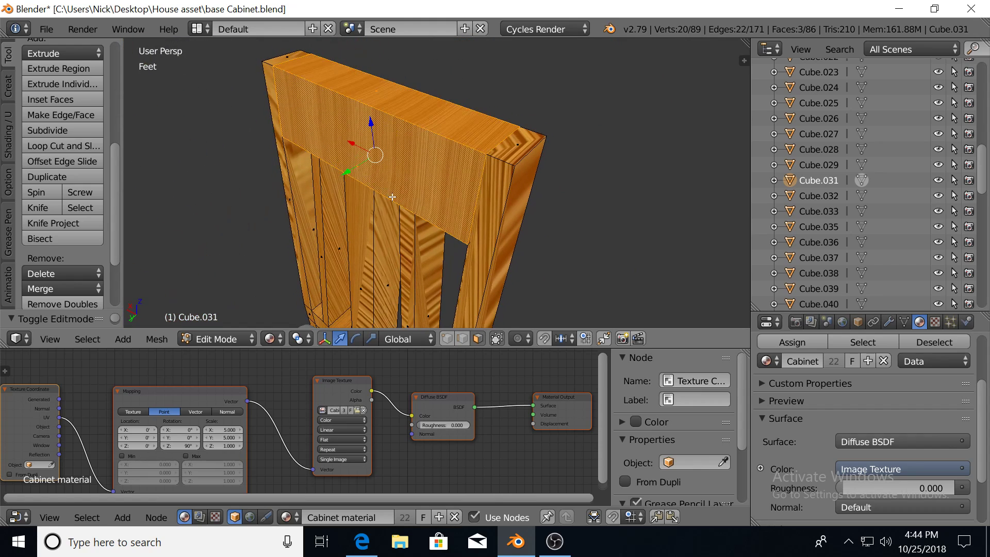
pyautogui.moveTo(393, 196); pyautogui.dragTo(417, 113, button='middle')
pyautogui.keyDown('shift'); pyautogui.rightClick(417, 112); pyautogui.keyUp('shift')
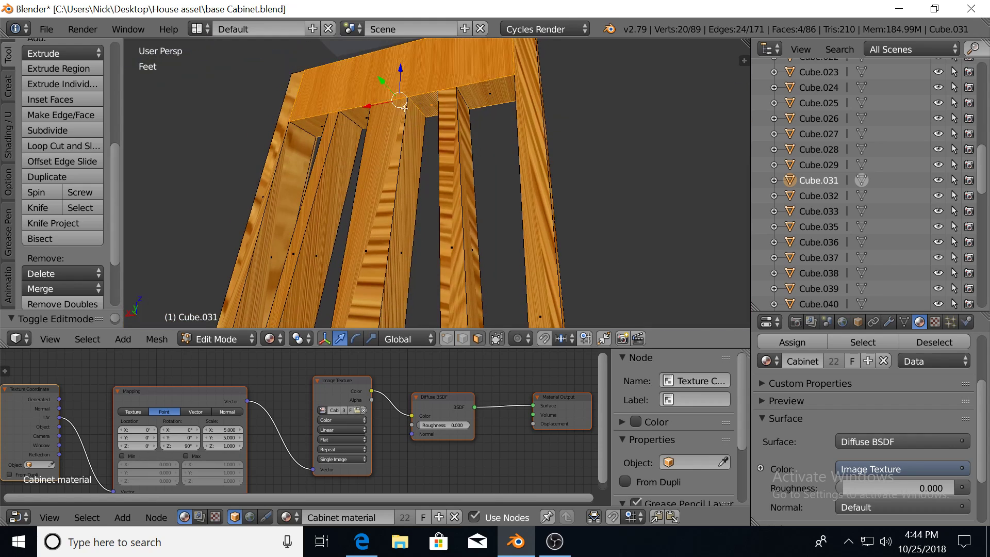
pyautogui.keyDown('shift'); pyautogui.rightClick(360, 116); pyautogui.keyUp('shift')
pyautogui.keyDown('shift'); pyautogui.rightClick(312, 124); pyautogui.keyUp('shift')
pyautogui.keyDown('shift'); pyautogui.rightClick(472, 95); pyautogui.keyUp('shift')
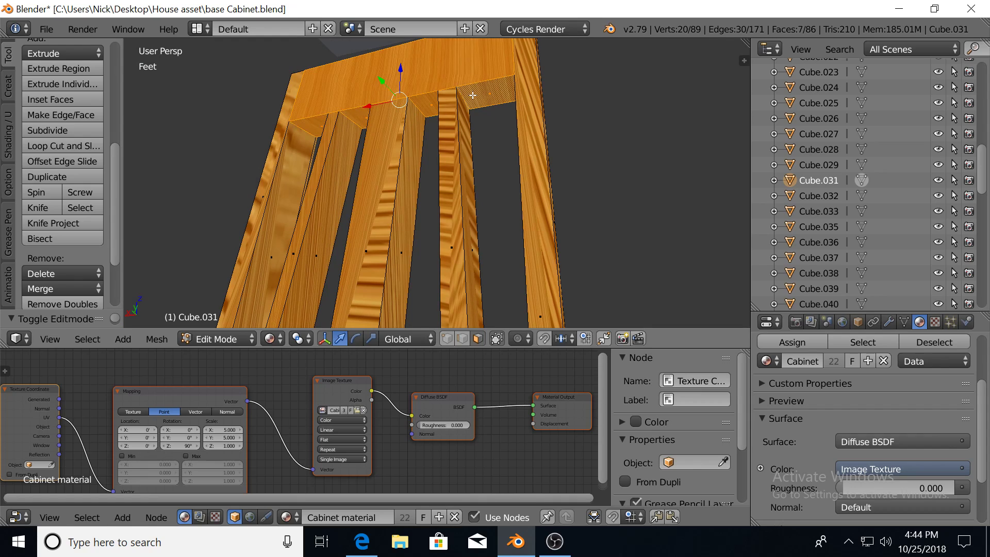
pyautogui.press('u')
pyautogui.click(471, 96)
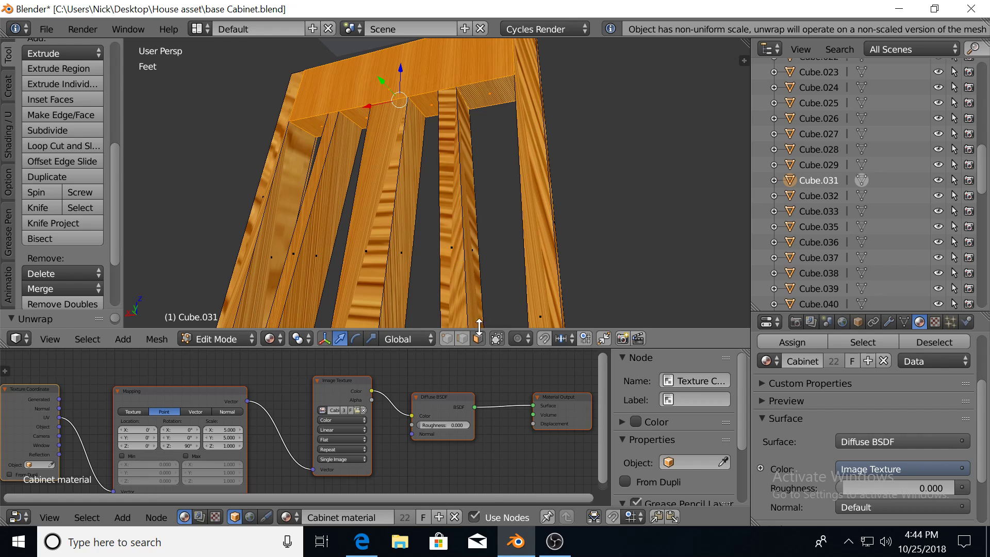
# Unwrap two vertical slat faces, trying Smart UV Project before a final plain unwrap.
pyautogui.rightClick(467, 260)
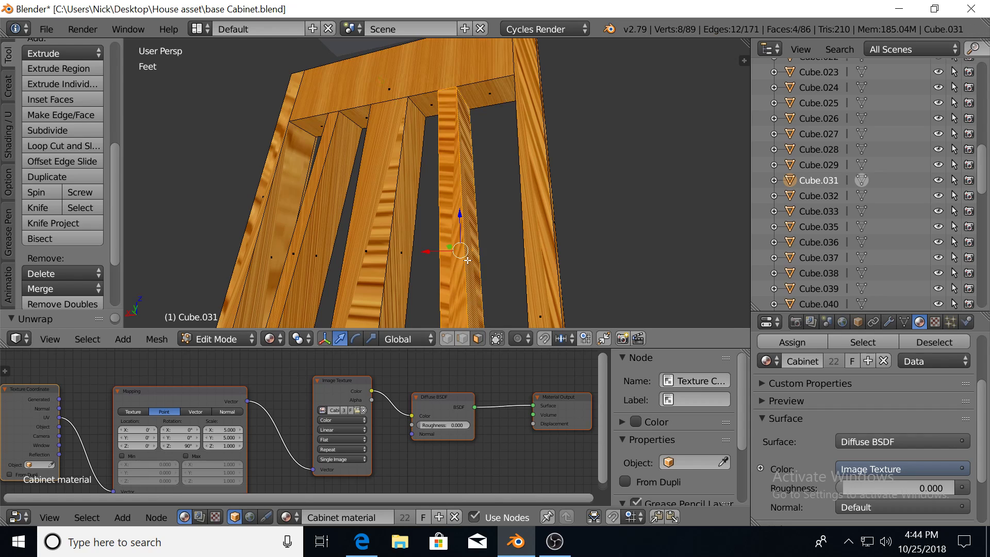
pyautogui.press('u')
pyautogui.click(468, 260)
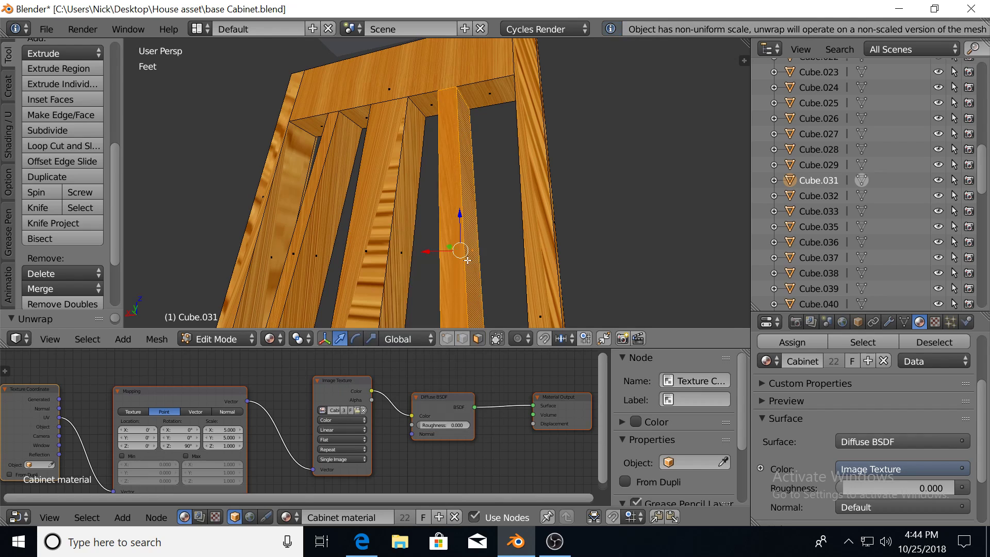
pyautogui.rightClick(391, 254)
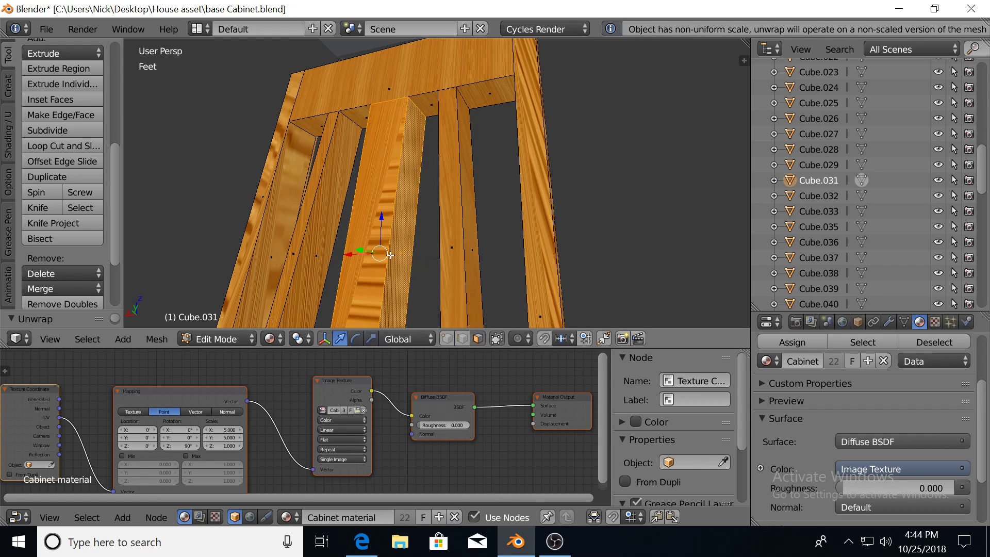
pyautogui.press('u')
pyautogui.click(391, 255)
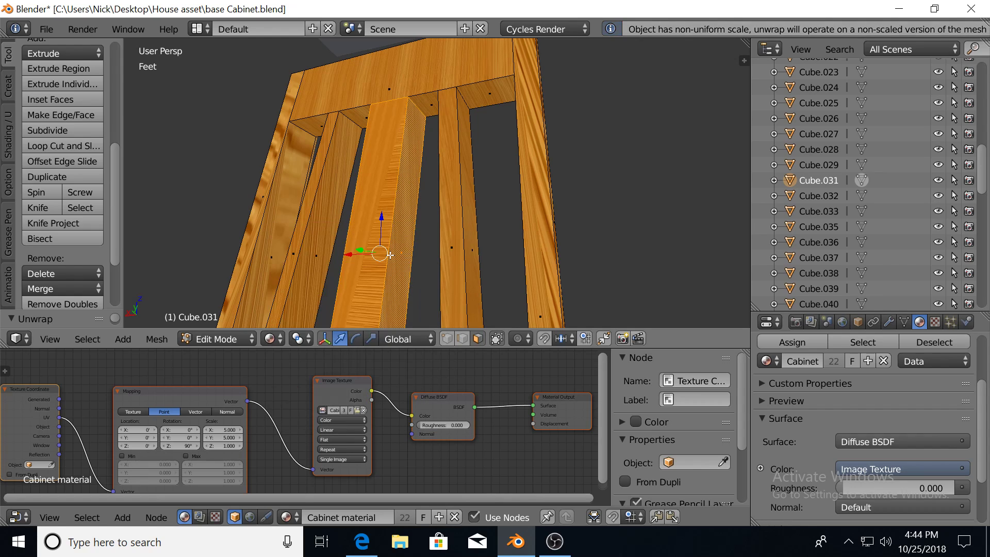
pyautogui.press('u')
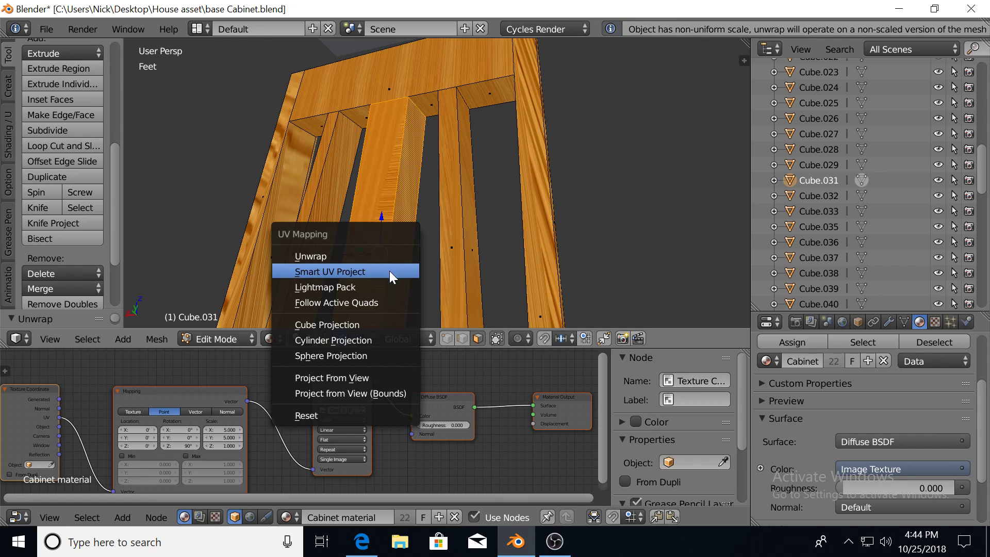
pyautogui.click(389, 271)
pyautogui.press('Return')
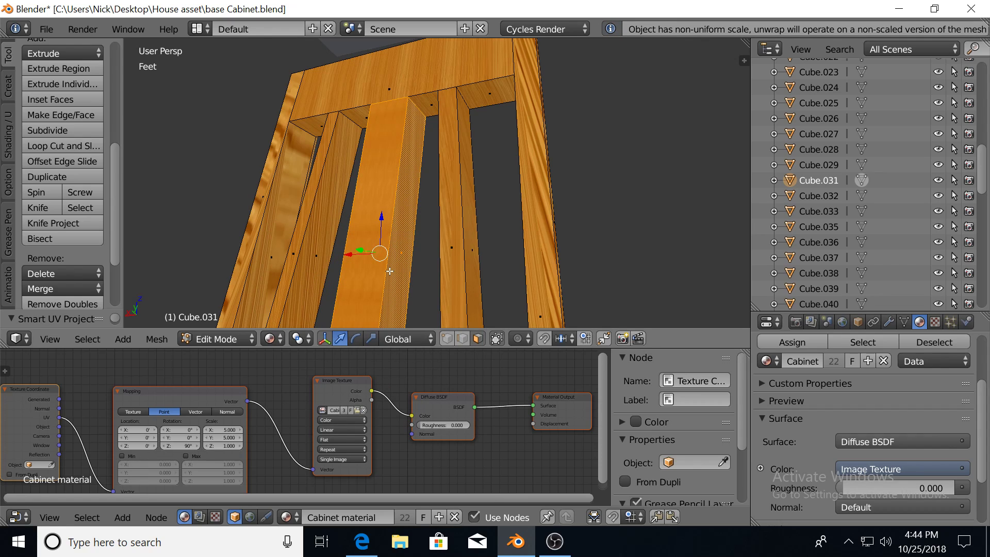
pyautogui.press('u')
pyautogui.click(389, 257)
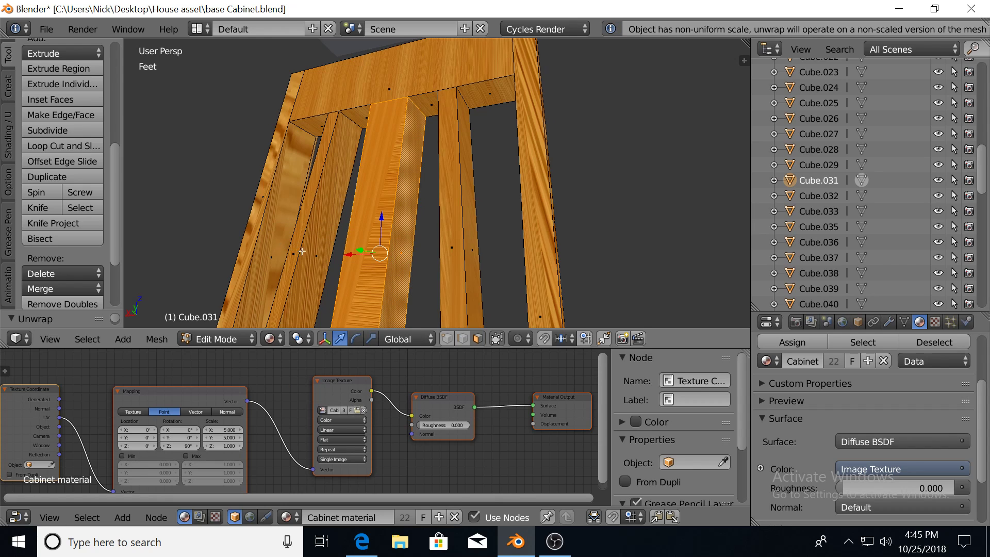
# Unwrap the narrow slat's face from a frontal view.
pyautogui.moveTo(302, 251); pyautogui.dragTo(353, 285, button='middle')
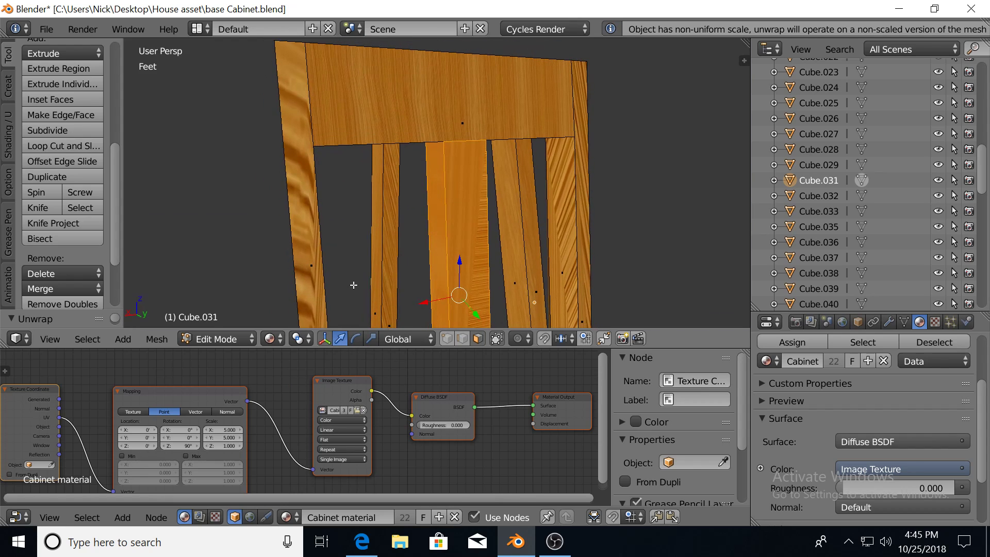
pyautogui.rightClick(384, 248)
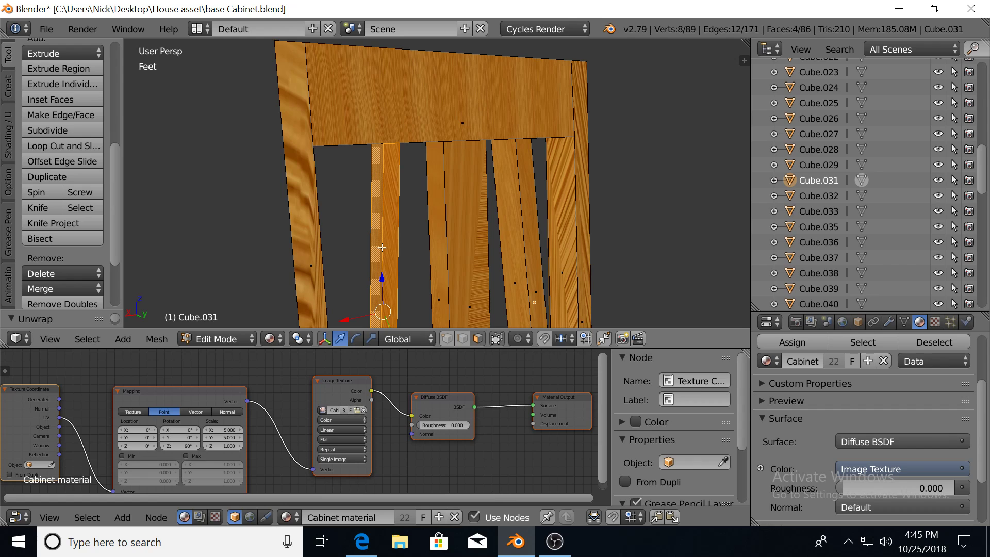
pyautogui.press('u')
pyautogui.click(382, 246)
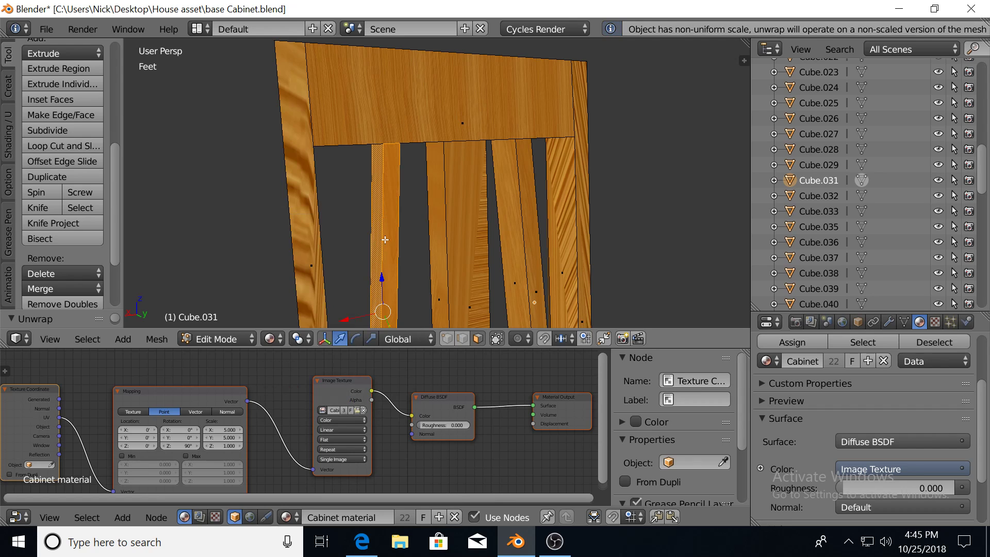
pyautogui.moveTo(384, 242); pyautogui.dragTo(424, 220, button='middle')
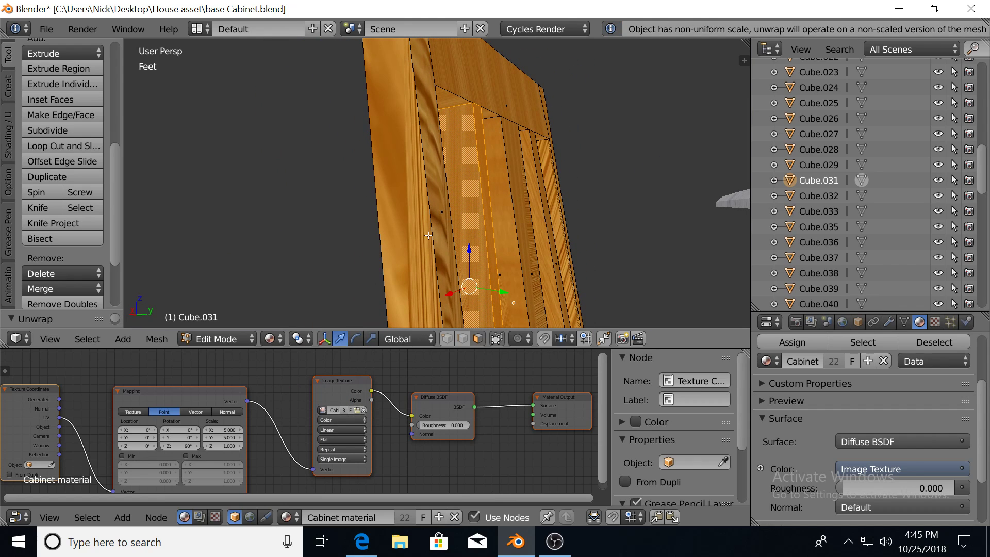
# Select the chair back's outer side face and zoom in on the wooden post.
pyautogui.rightClick(432, 219)
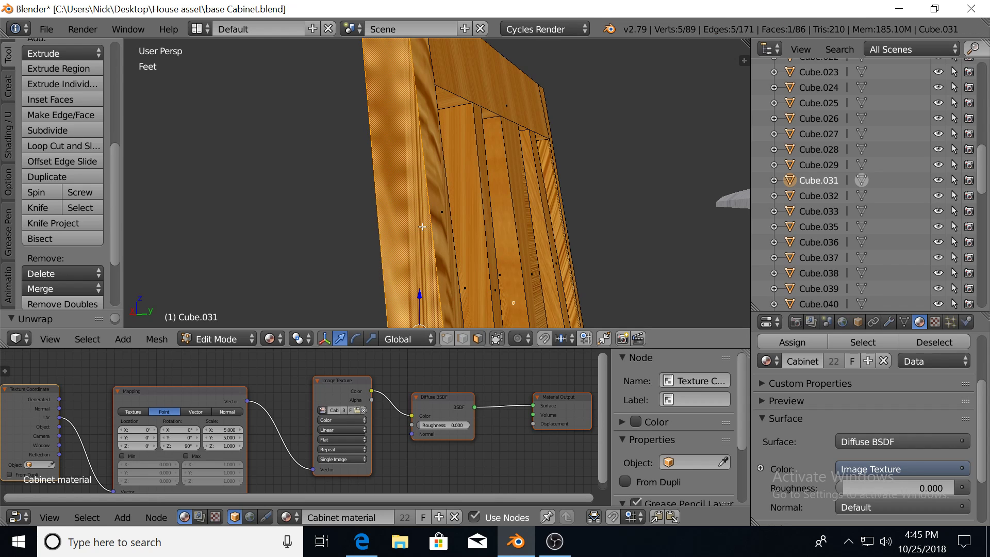
pyautogui.scroll(-3, 422, 226)
pyautogui.scroll(-3, 413, 201)
pyautogui.scroll(-3, 403, 165)
pyautogui.scroll(-3, 388, 131)
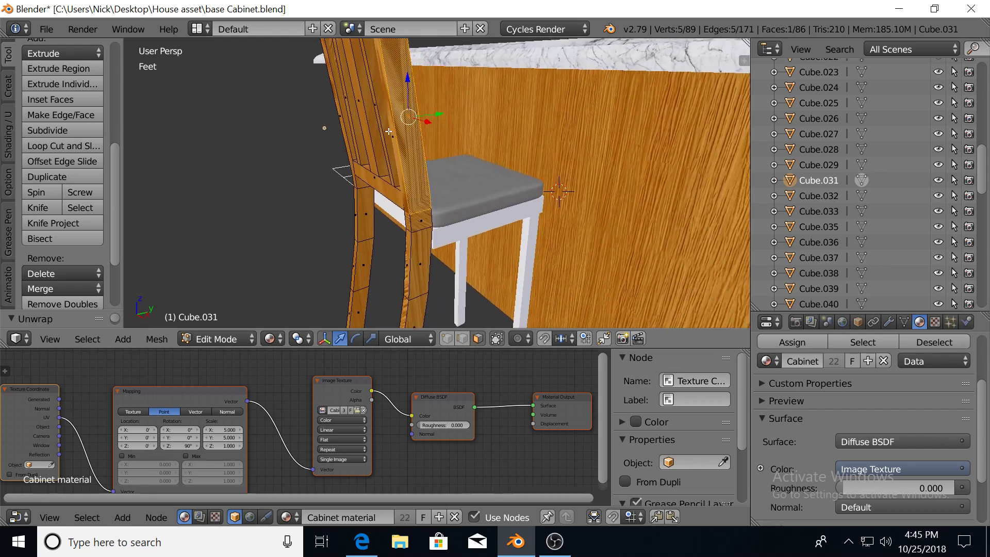
pyautogui.scroll(2, 388, 131)
pyautogui.moveTo(388, 131); pyautogui.dragTo(423, 140, button='middle')
pyautogui.scroll(3, 423, 140)
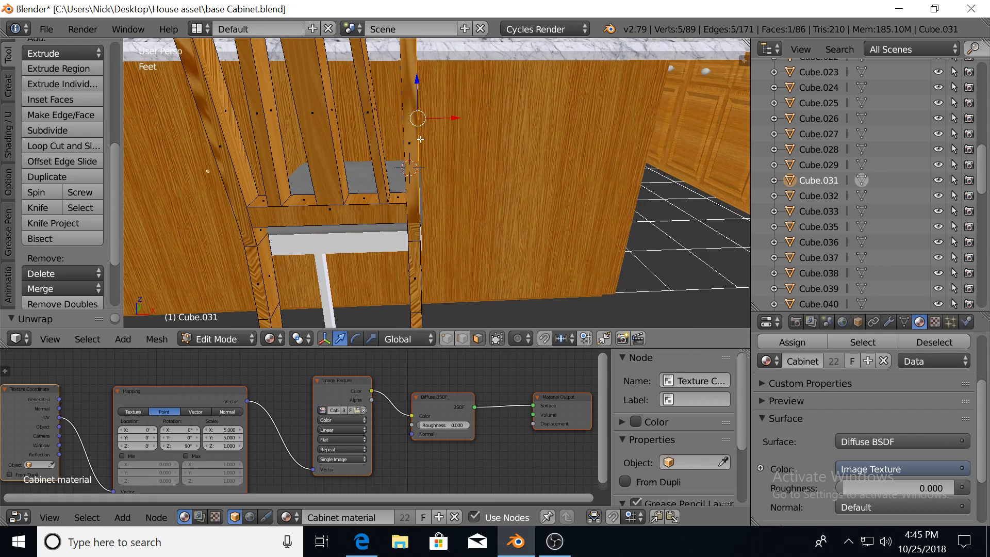
# Smart UV Project the side post's faces and return to Object Mode.
pyautogui.keyDown('shift'); pyautogui.rightClick(416, 139); pyautogui.keyUp('shift')
pyautogui.moveTo(416, 139)
pyautogui.mouseDown(button='middle')
pyautogui.moveTo(438, 150)
pyautogui.moveTo(517, 149)
pyautogui.mouseUp(button='middle')
pyautogui.keyDown('shift'); pyautogui.rightClick(438, 149); pyautogui.keyUp('shift')
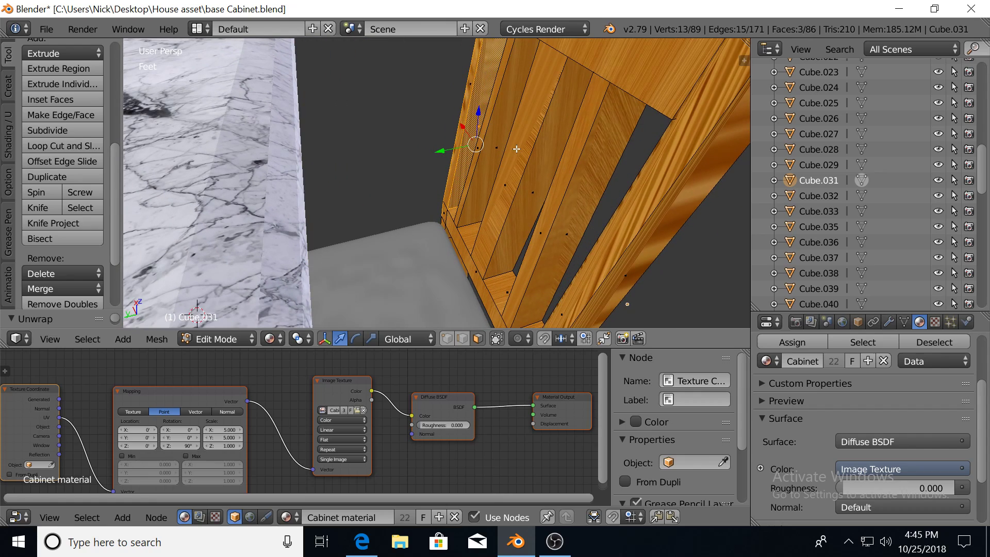
pyautogui.keyDown('shift'); pyautogui.rightClick(467, 93); pyautogui.keyUp('shift')
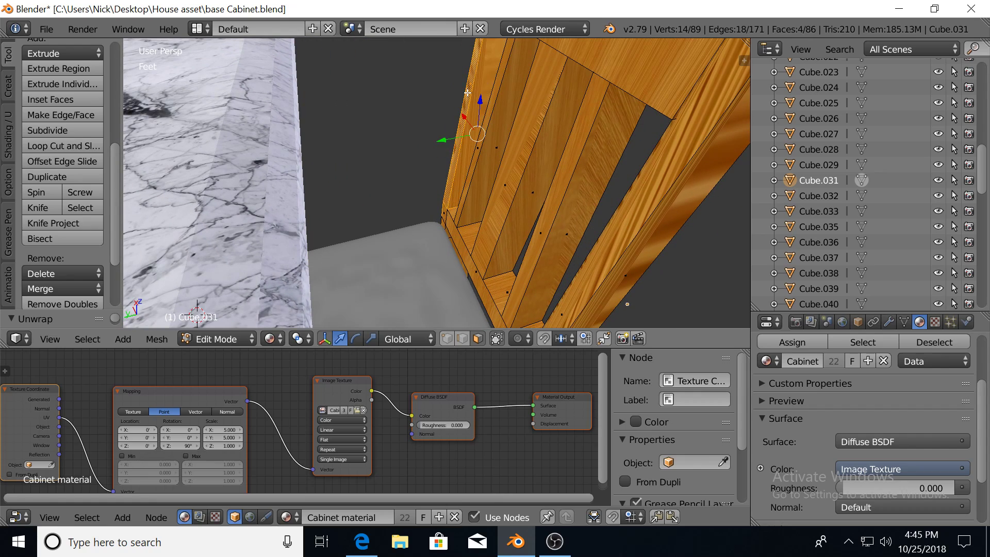
pyautogui.press('u')
pyautogui.click(467, 93)
pyautogui.moveTo(467, 92); pyautogui.dragTo(451, 99, button='middle')
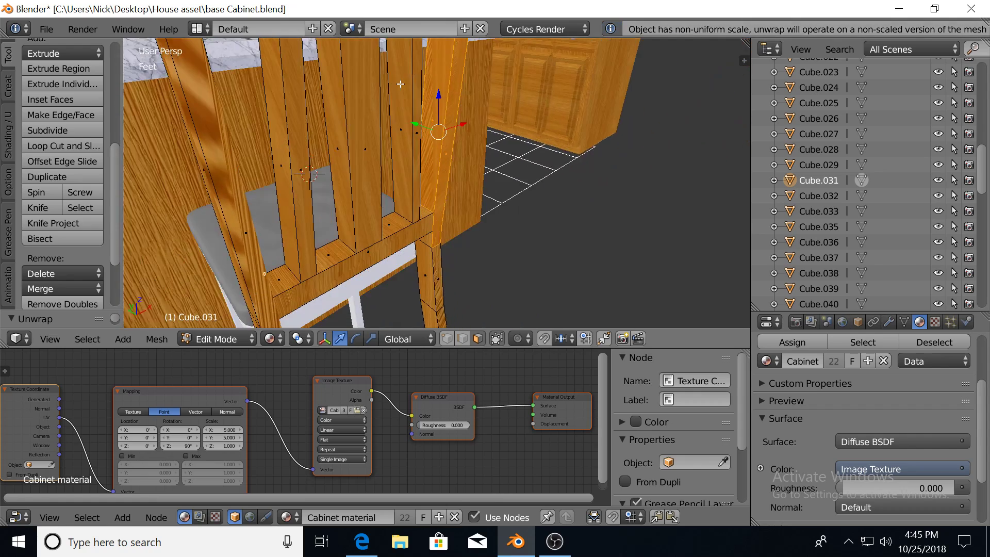
pyautogui.press('u')
pyautogui.click(448, 110)
pyautogui.press('Return')
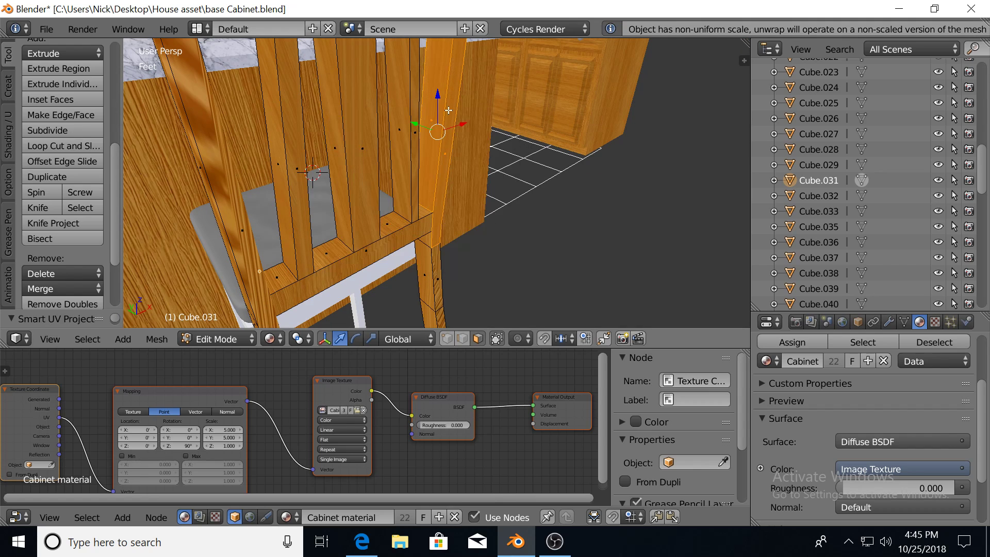
pyautogui.press('Tab')
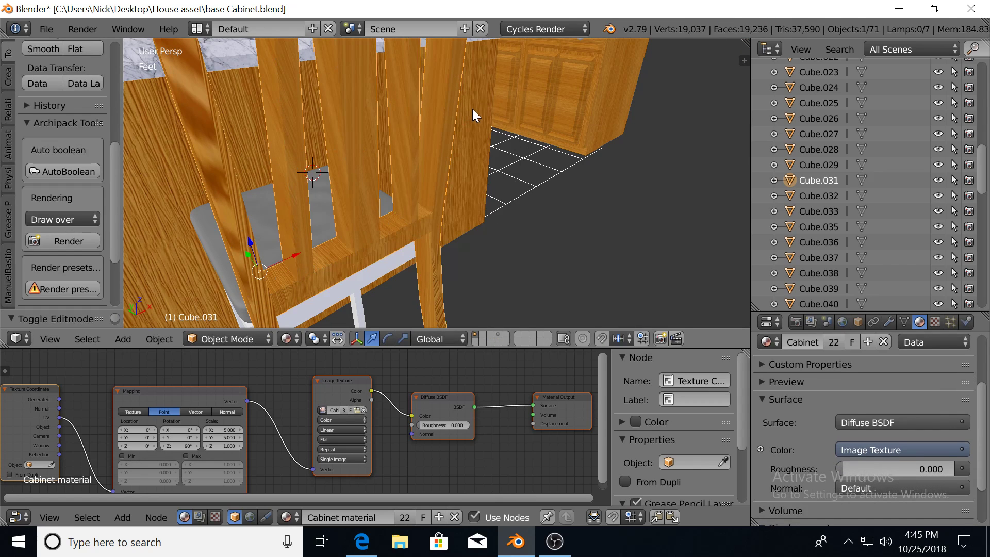
# Smart UV Project four chair-back faces, including the narrow side face, then exit Edit Mode.
pyautogui.moveTo(472, 110)
pyautogui.mouseDown(button='middle')
pyautogui.moveTo(432, 106)
pyautogui.moveTo(487, 195)
pyautogui.moveTo(386, 168)
pyautogui.mouseUp(button='middle')
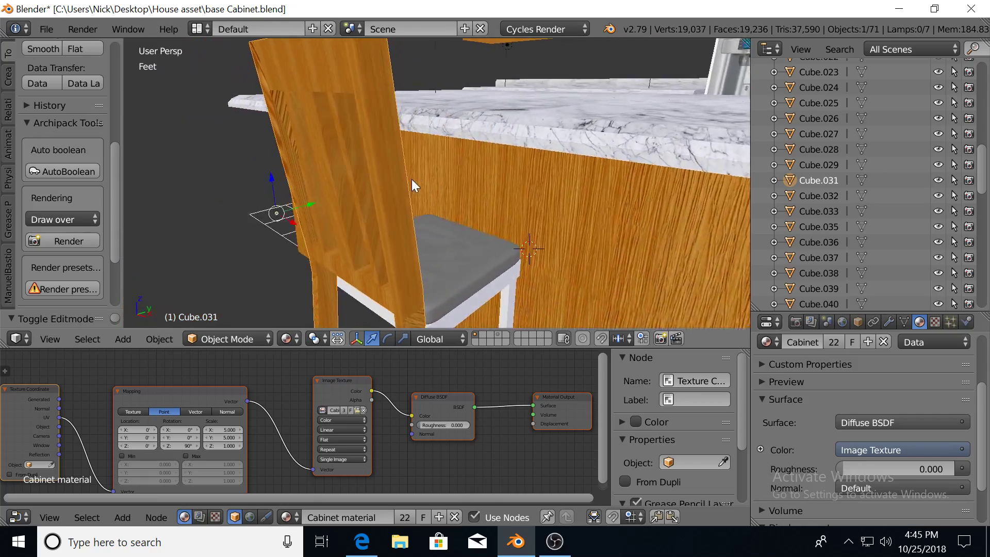
pyautogui.moveTo(323, 175)
pyautogui.mouseDown(button='middle')
pyautogui.moveTo(501, 172)
pyautogui.moveTo(435, 203)
pyautogui.moveTo(310, 210)
pyautogui.moveTo(496, 232)
pyautogui.mouseUp(button='middle')
pyautogui.press('Tab')
pyautogui.rightClick(489, 187)
pyautogui.keyDown('shift'); pyautogui.rightClick(349, 221); pyautogui.keyUp('shift')
pyautogui.keyDown('shift'); pyautogui.rightClick(309, 210); pyautogui.keyUp('shift')
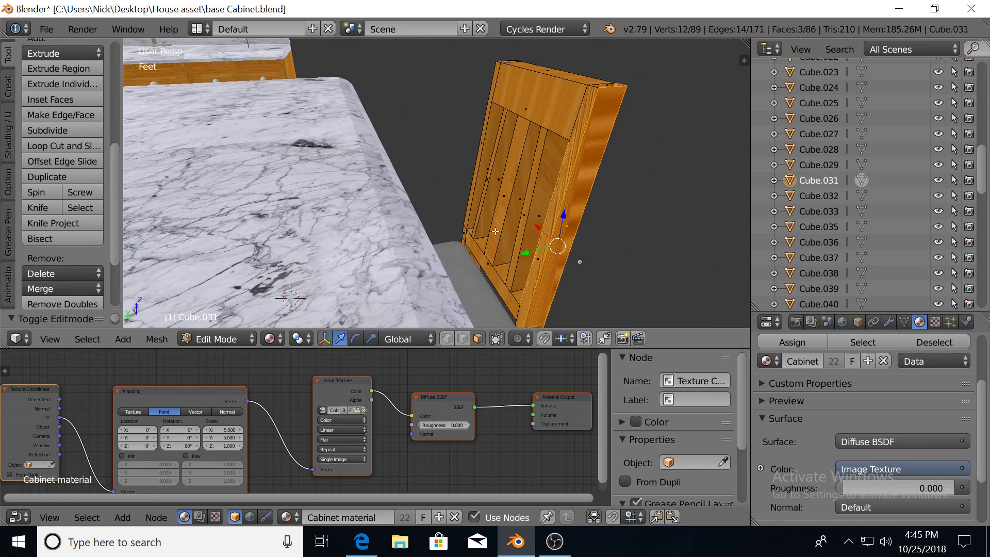
pyautogui.keyDown('shift'); pyautogui.rightClick(553, 225); pyautogui.keyUp('shift')
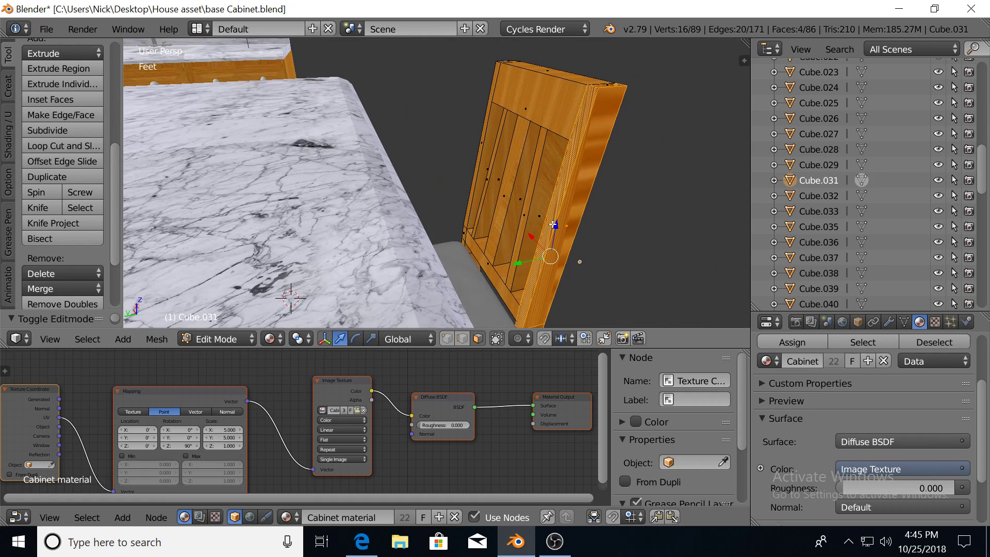
pyautogui.press('u')
pyautogui.click(552, 224)
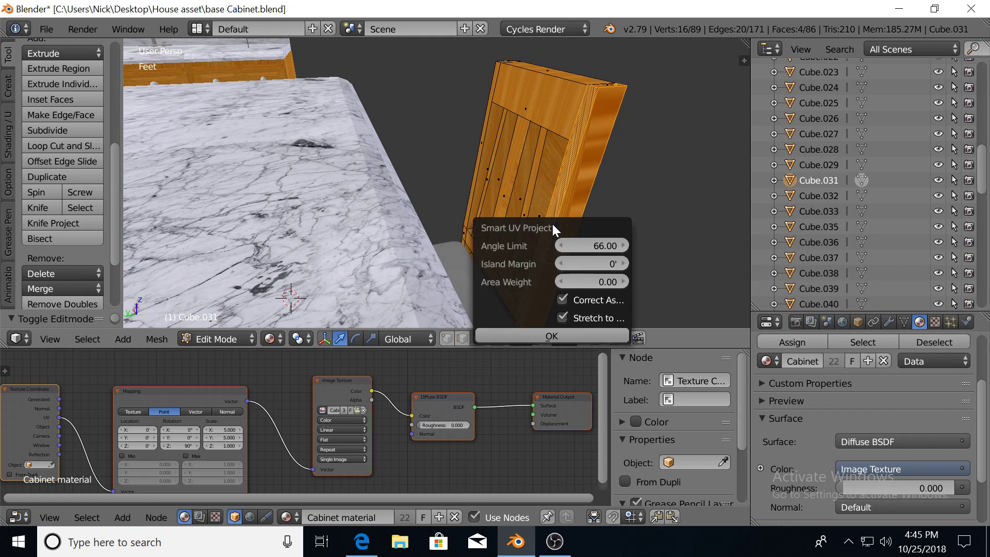
pyautogui.press('Return')
pyautogui.scroll(2, 562, 219)
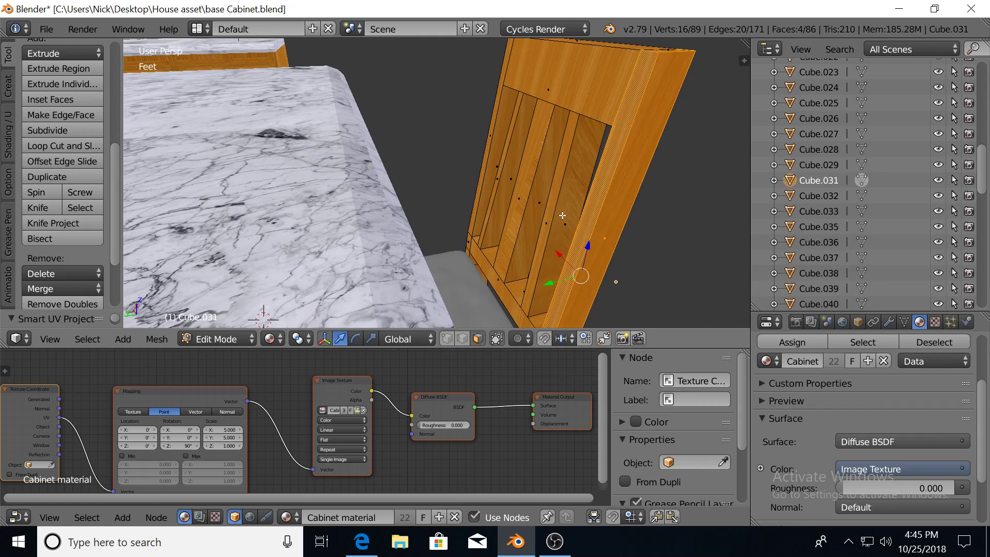
pyautogui.press('Tab')
# Smart UV Project the middle slat after first trying a plain unwrap.
pyautogui.moveTo(586, 219)
pyautogui.mouseDown(button='middle')
pyautogui.moveTo(495, 230)
pyautogui.moveTo(556, 233)
pyautogui.moveTo(543, 221)
pyautogui.mouseUp(button='middle')
pyautogui.press('Tab')
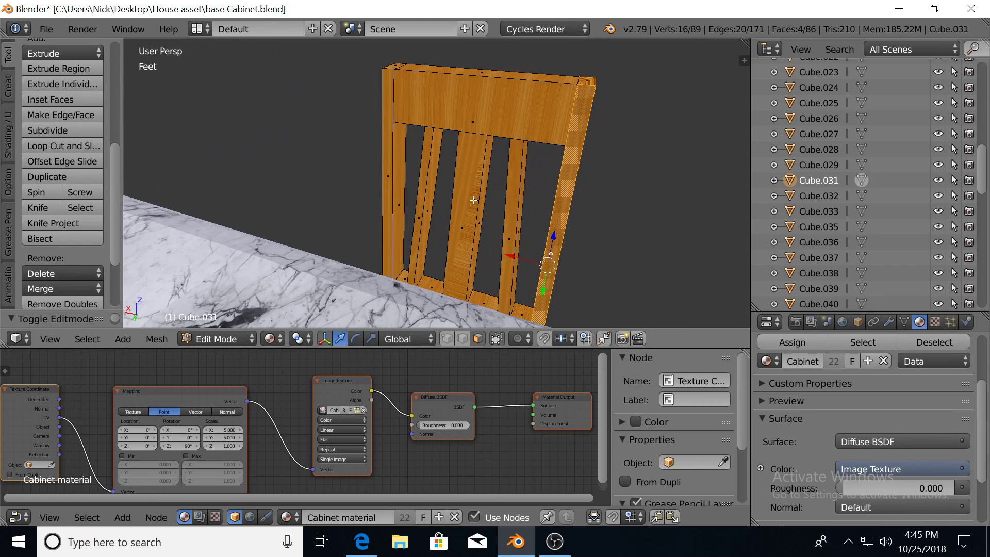
pyautogui.rightClick(470, 200)
pyautogui.press('u')
pyautogui.click(470, 184)
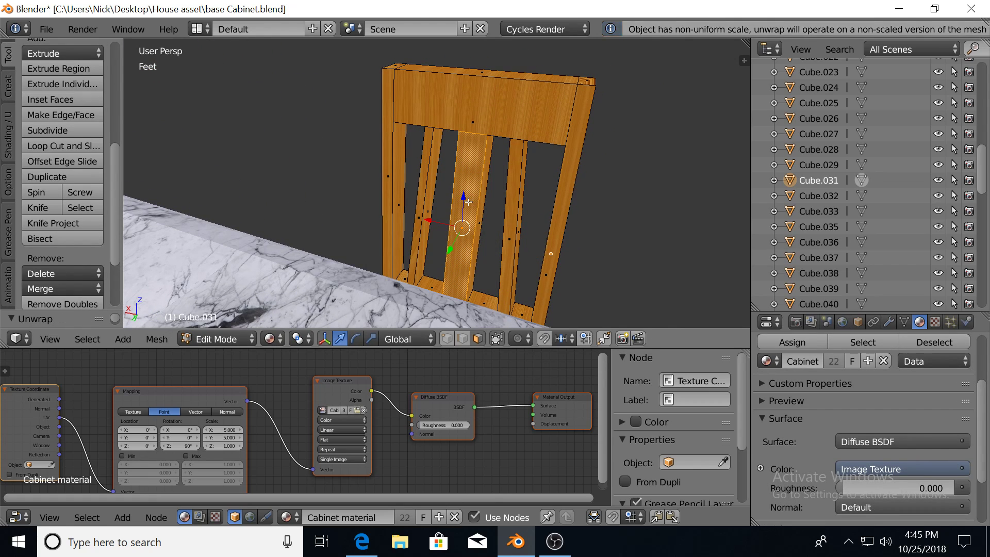
pyautogui.press('u')
pyautogui.click(466, 217)
pyautogui.press('Return')
pyautogui.scroll(2, 472, 216)
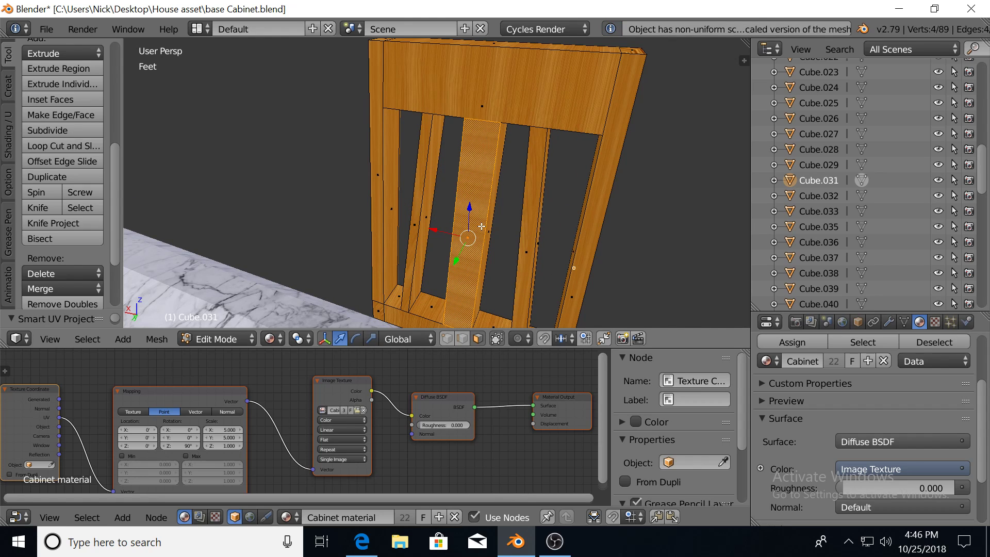
# Add two more slat faces to the selection and re-project their UVs.
pyautogui.moveTo(462, 217); pyautogui.dragTo(571, 208, button='middle')
pyautogui.keyDown('shift'); pyautogui.rightClick(473, 213); pyautogui.keyUp('shift')
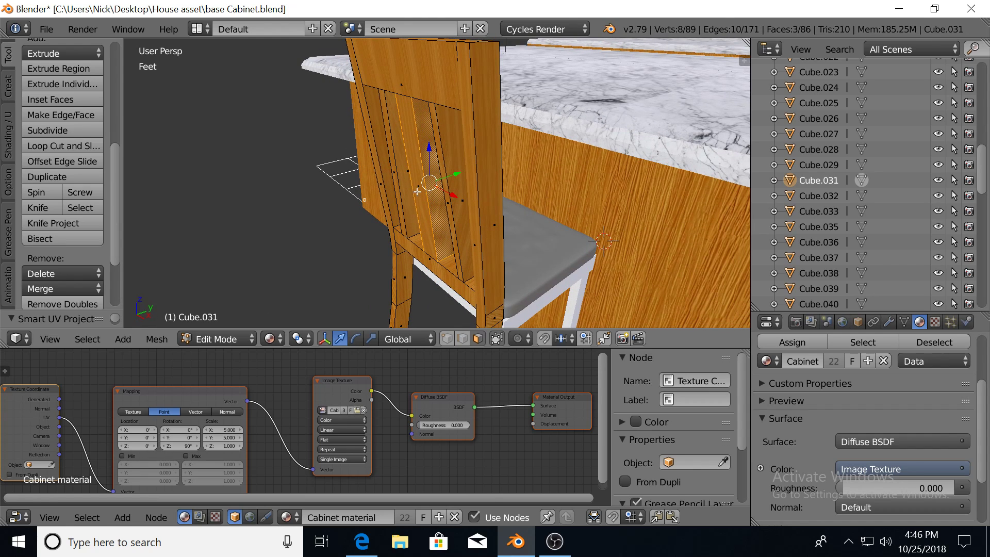
pyautogui.keyDown('shift'); pyautogui.rightClick(419, 190); pyautogui.keyUp('shift')
pyautogui.press('u')
pyautogui.click(419, 188)
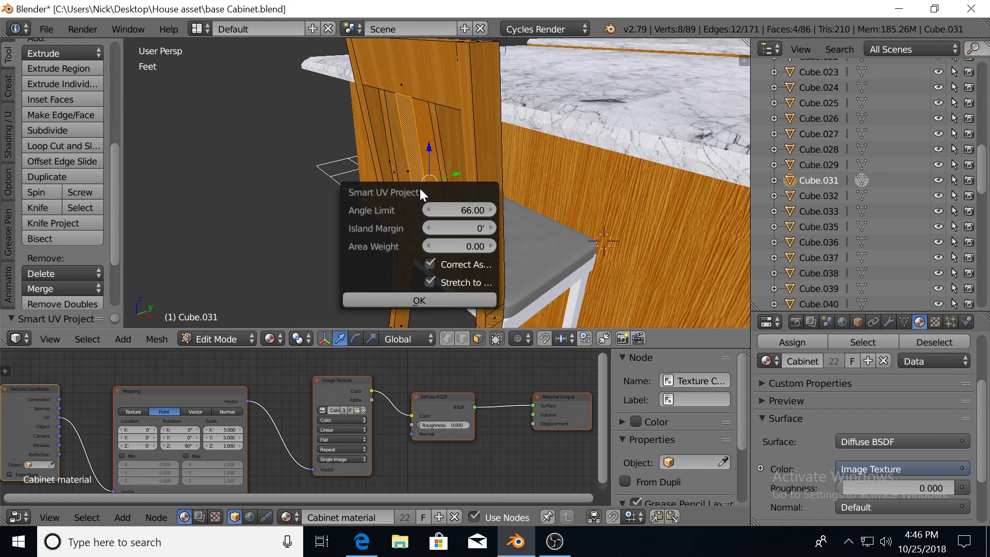
pyautogui.moveTo(420, 189); pyautogui.dragTo(562, 186, button='middle')
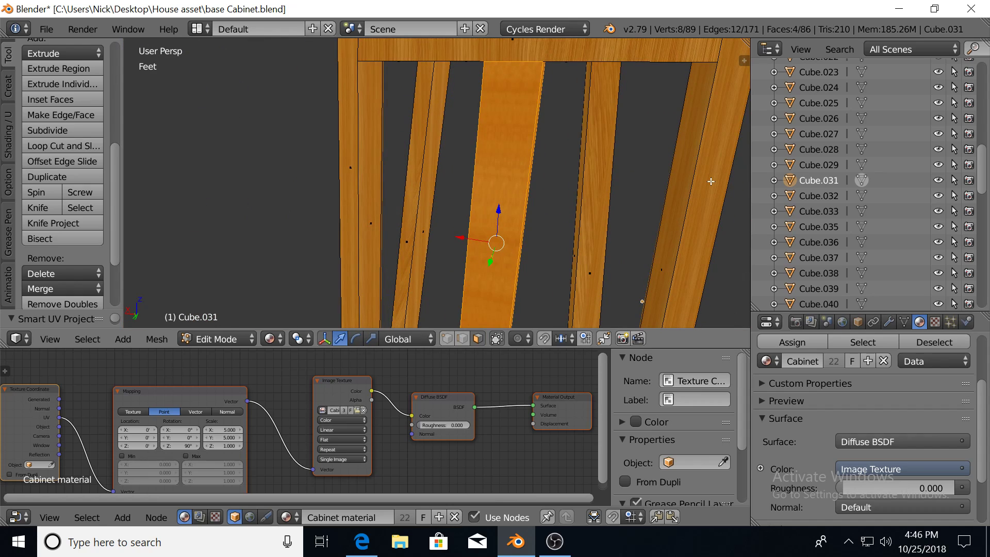
pyautogui.press('u')
pyautogui.press('u')
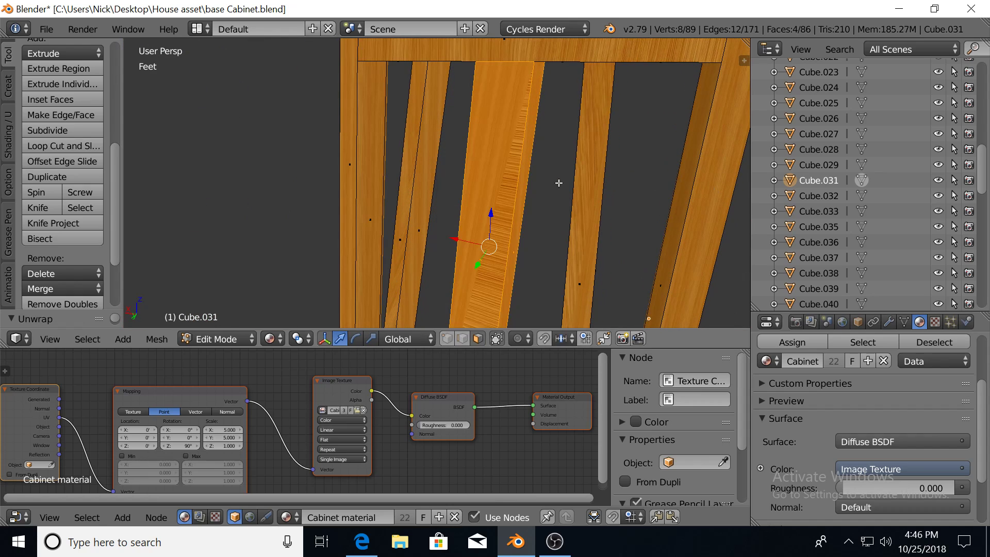
pyautogui.scroll(-2, 546, 173)
# Smart UV Project the middle slat at Angle Limit 49.62, then again at 89.00.
pyautogui.press('u')
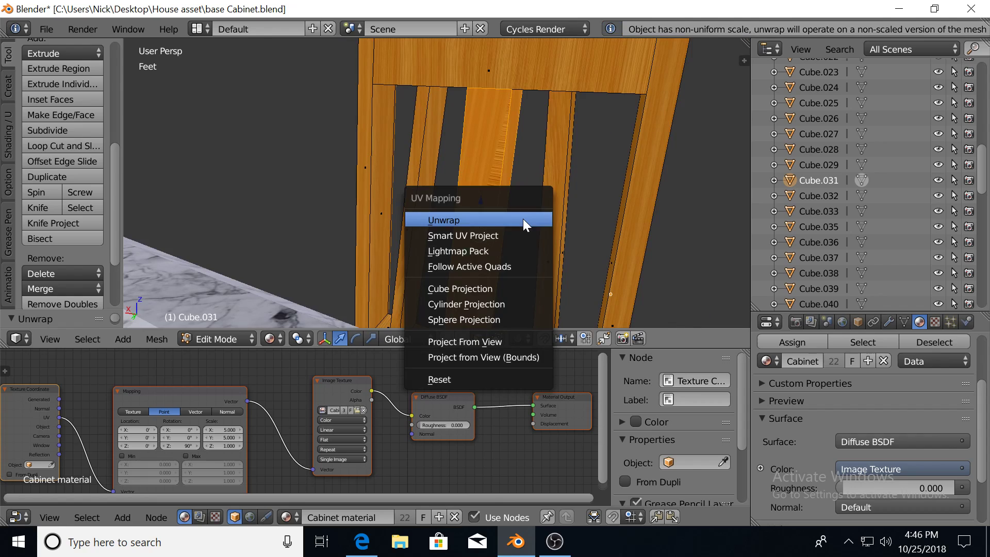
pyautogui.click(517, 233)
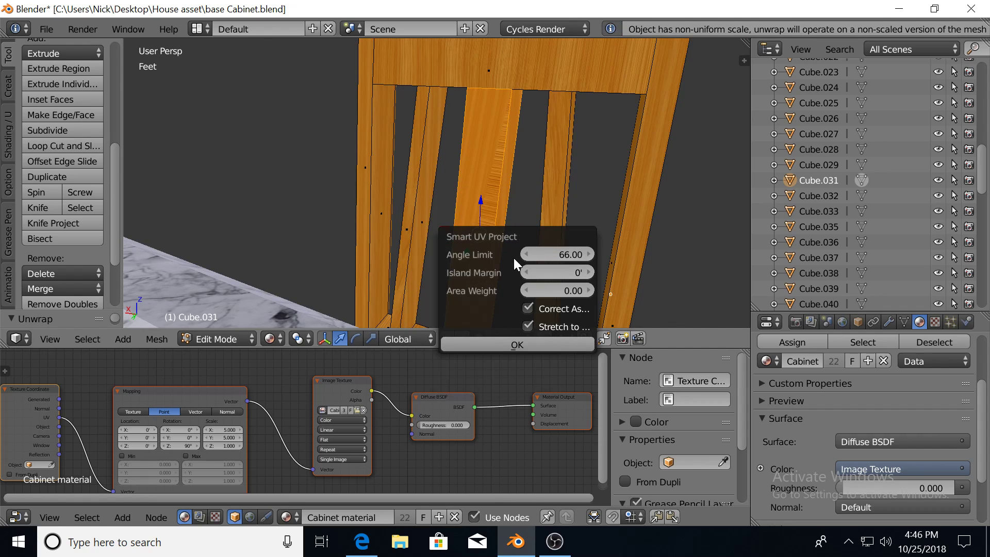
pyautogui.moveTo(542, 255); pyautogui.dragTo(521, 254)
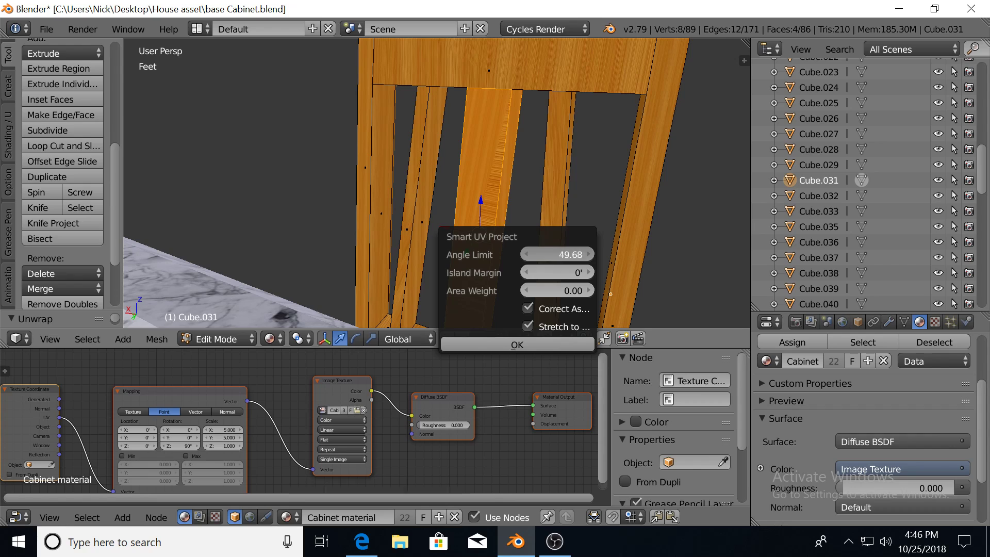
pyautogui.click(537, 345)
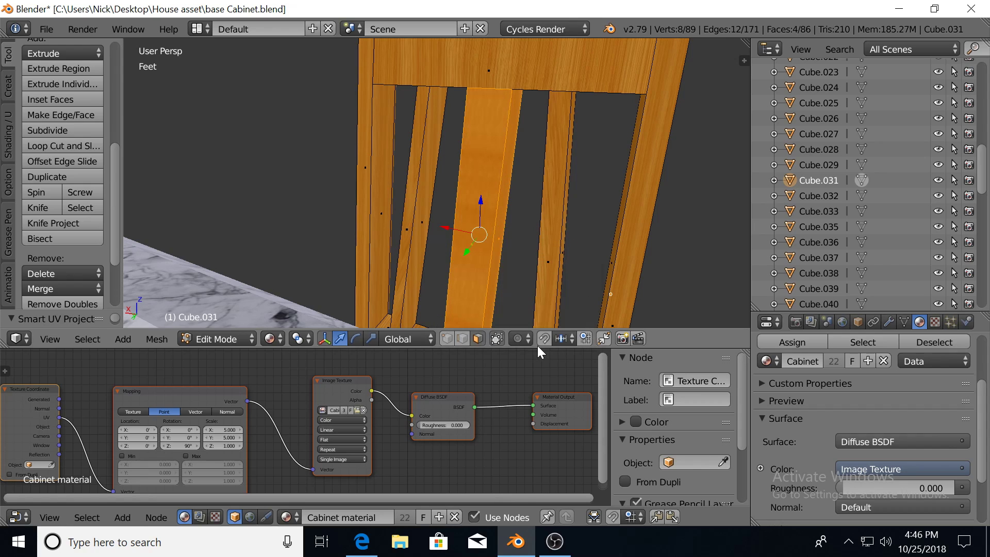
pyautogui.press('u')
pyautogui.click(507, 235)
pyautogui.moveTo(538, 255); pyautogui.dragTo(565, 255)
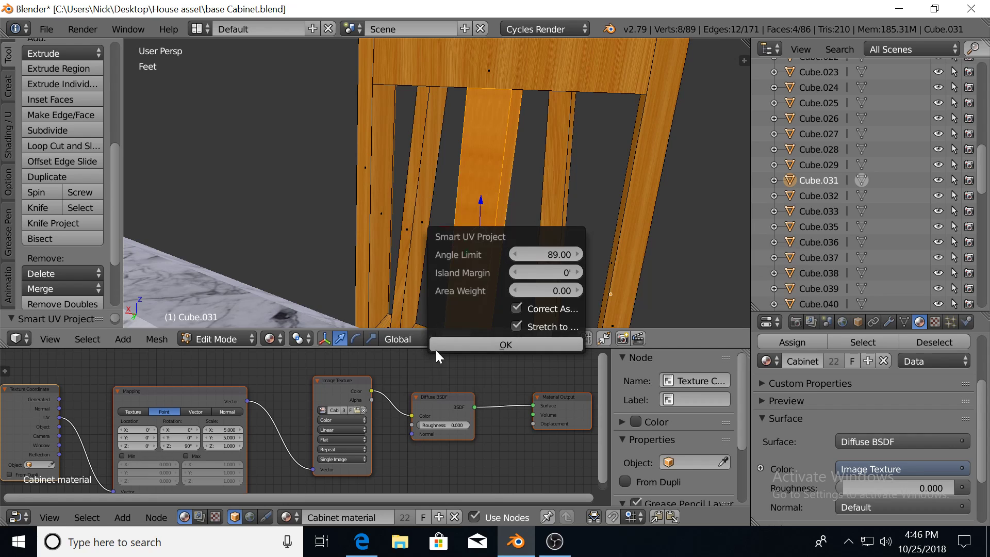
pyautogui.click(466, 343)
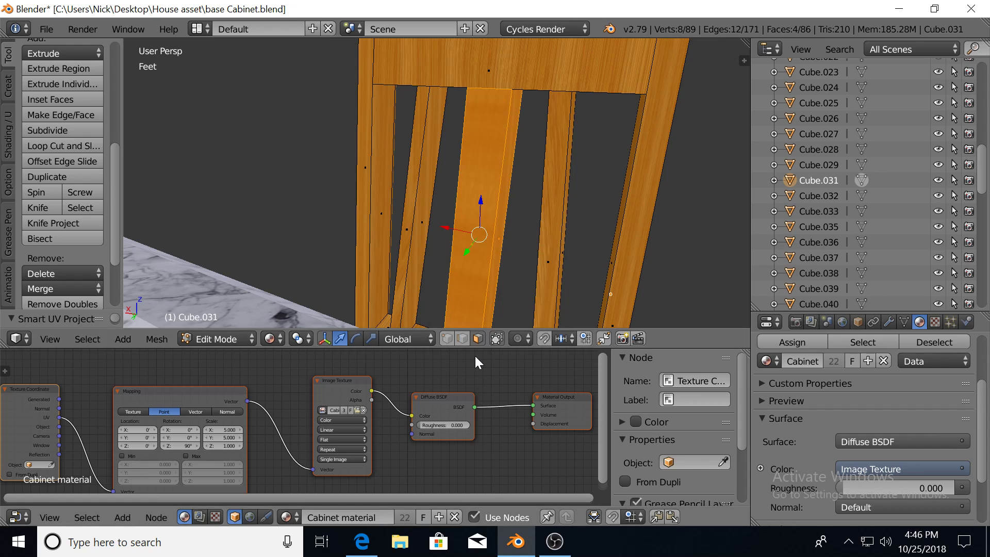
# Smart UV Project once more with an adjusted angle limit, then plainly unwrap the slat.
pyautogui.press('u')
pyautogui.click(492, 248)
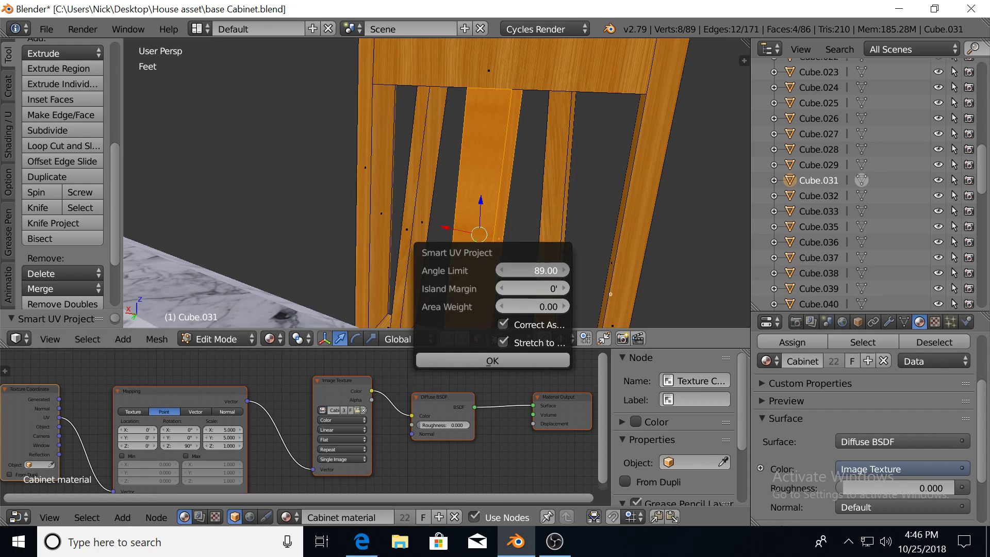
pyautogui.moveTo(528, 270); pyautogui.dragTo(513, 270)
pyautogui.click(516, 359)
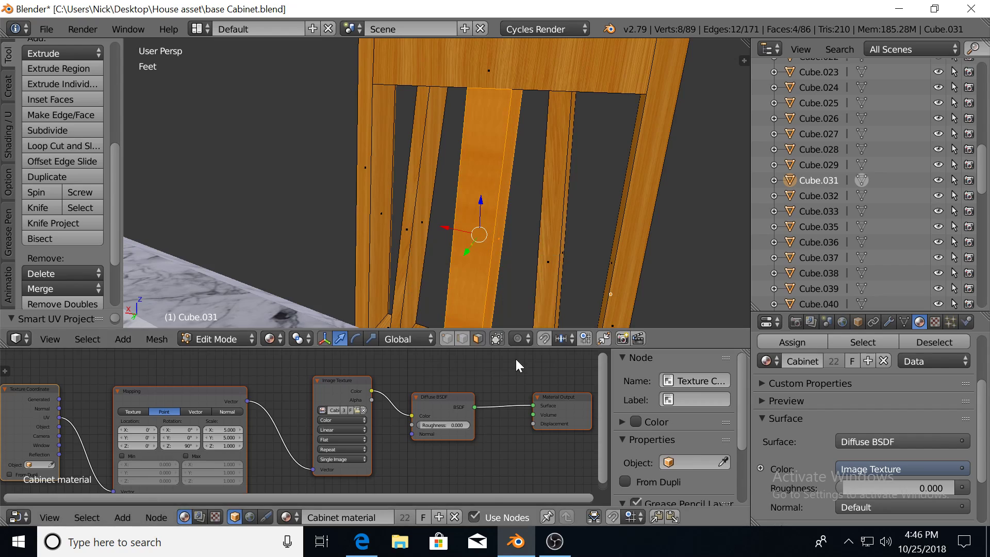
pyautogui.moveTo(432, 206)
pyautogui.mouseDown(button='middle')
pyautogui.moveTo(714, 201)
pyautogui.moveTo(536, 203)
pyautogui.moveTo(509, 215)
pyautogui.mouseUp(button='middle')
pyautogui.press('u')
pyautogui.click(450, 211)
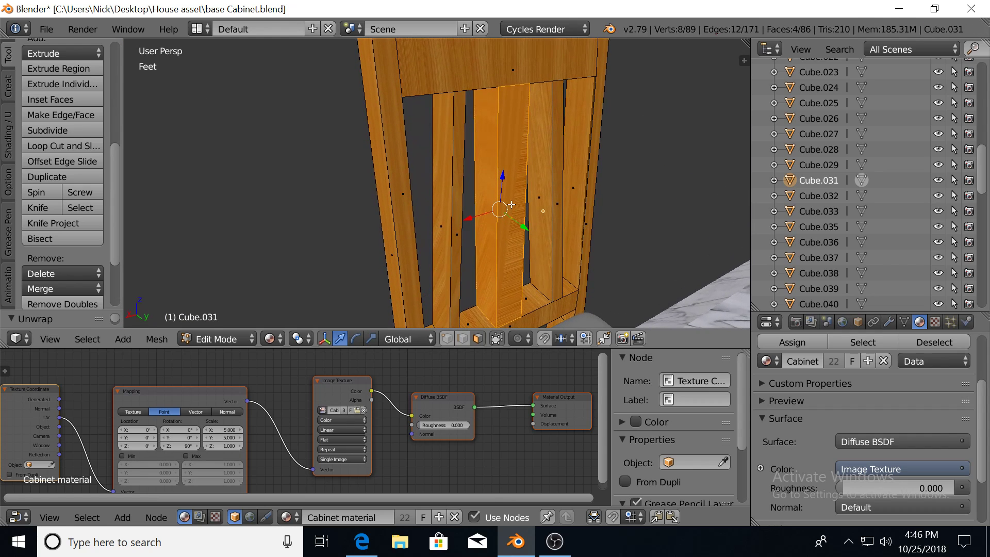
# Toggle the rendered preview off, add two strip faces, switch to wireframe and deselect all.
pyautogui.hotkey('shift', 'z')
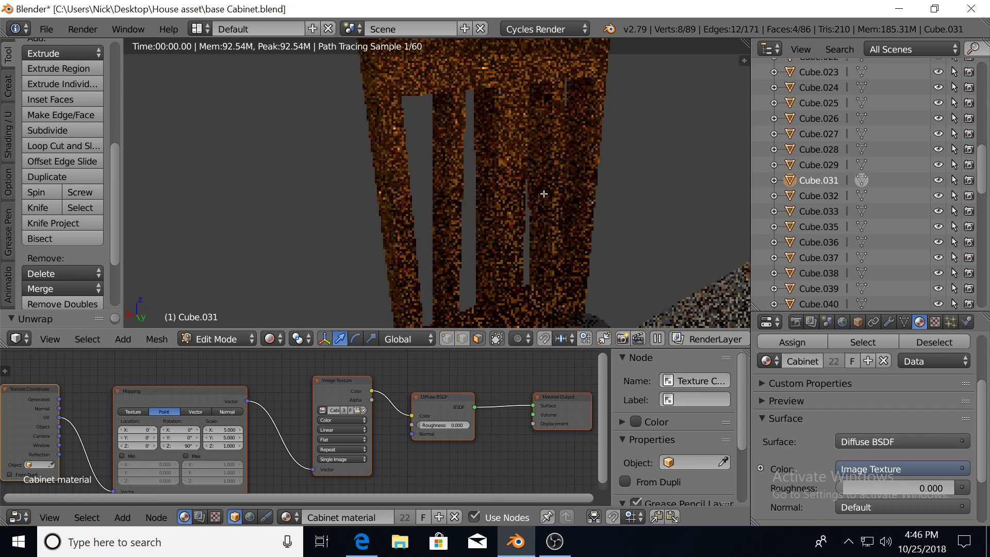
pyautogui.hotkey('shift', 'z')
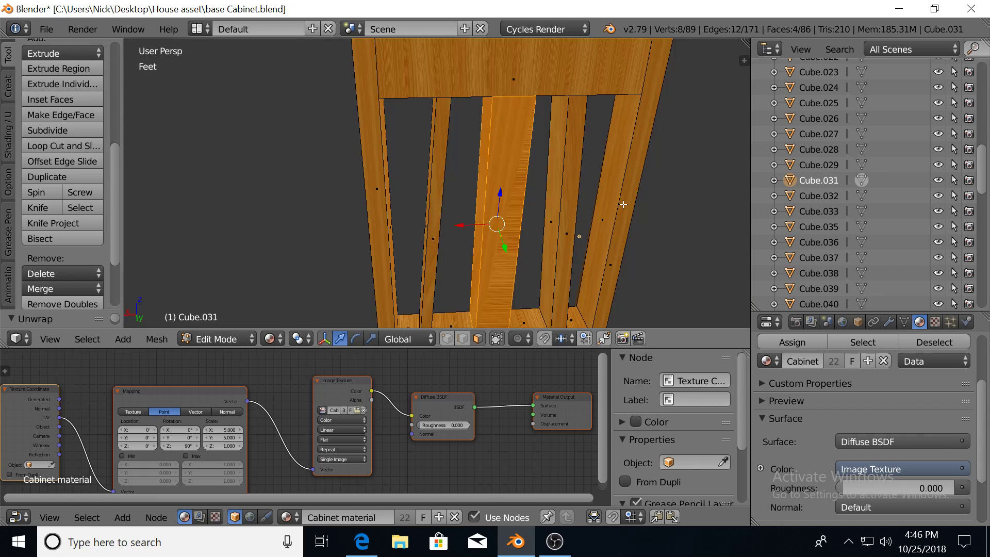
pyautogui.moveTo(624, 204)
pyautogui.mouseDown(button='middle')
pyautogui.moveTo(464, 226)
pyautogui.moveTo(423, 123)
pyautogui.moveTo(312, 143)
pyautogui.moveTo(393, 159)
pyautogui.moveTo(442, 237)
pyautogui.moveTo(432, 228)
pyautogui.mouseUp(button='middle')
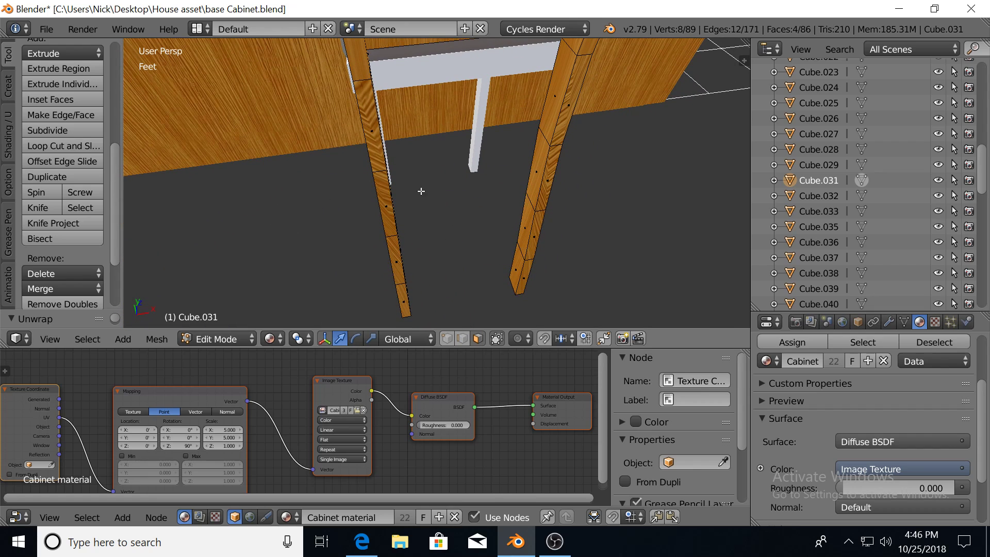
pyautogui.keyDown('shift'); pyautogui.rightClick(367, 138); pyautogui.keyUp('shift')
pyautogui.keyDown('shift'); pyautogui.rightClick(381, 186); pyautogui.keyUp('shift')
pyautogui.moveTo(381, 187)
pyautogui.mouseDown(button='middle')
pyautogui.moveTo(466, 203)
pyautogui.moveTo(491, 178)
pyautogui.moveTo(464, 183)
pyautogui.moveTo(439, 168)
pyautogui.mouseUp(button='middle')
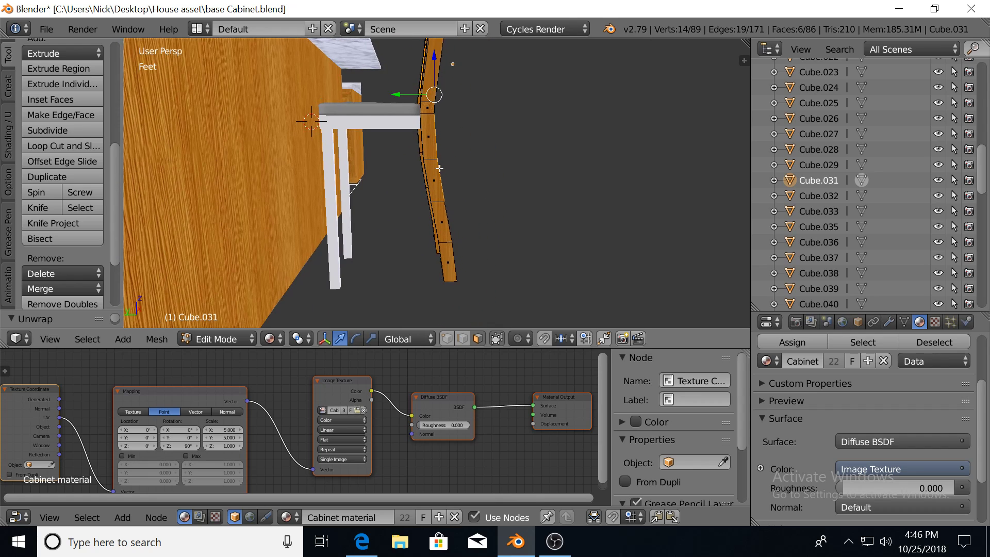
pyautogui.press('z')
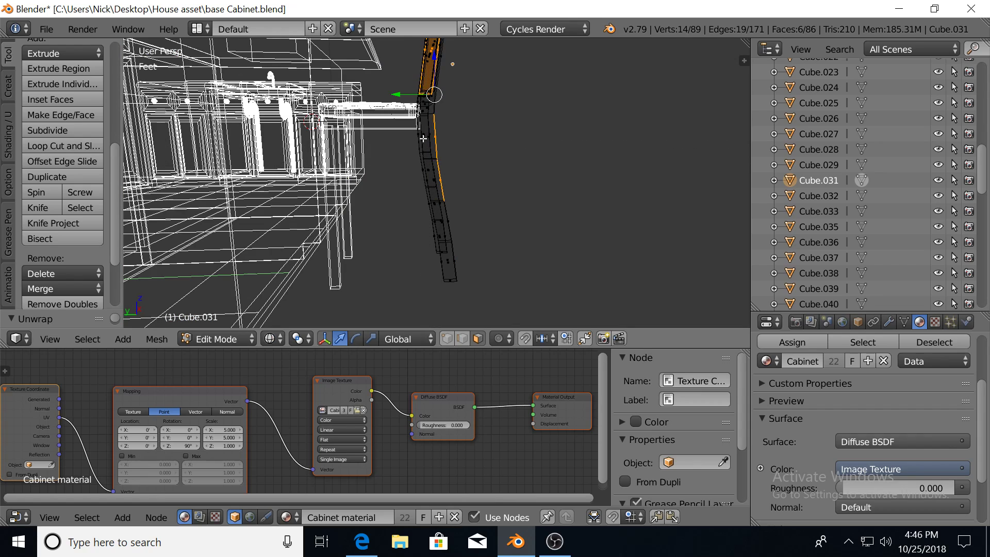
pyautogui.press('a')
pyautogui.press('a')
pyautogui.press('a')
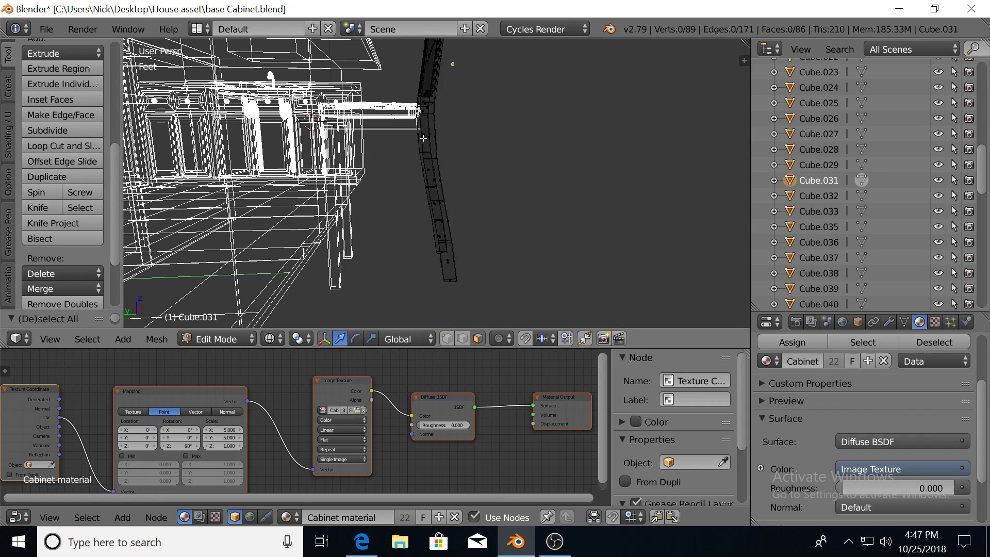
# Box-select the chair's two back legs in wireframe, trimming stray vertices at the top.
pyautogui.press('b')
pyautogui.moveTo(414, 101); pyautogui.dragTo(476, 304)
pyautogui.moveTo(468, 200); pyautogui.dragTo(504, 204, button='middle')
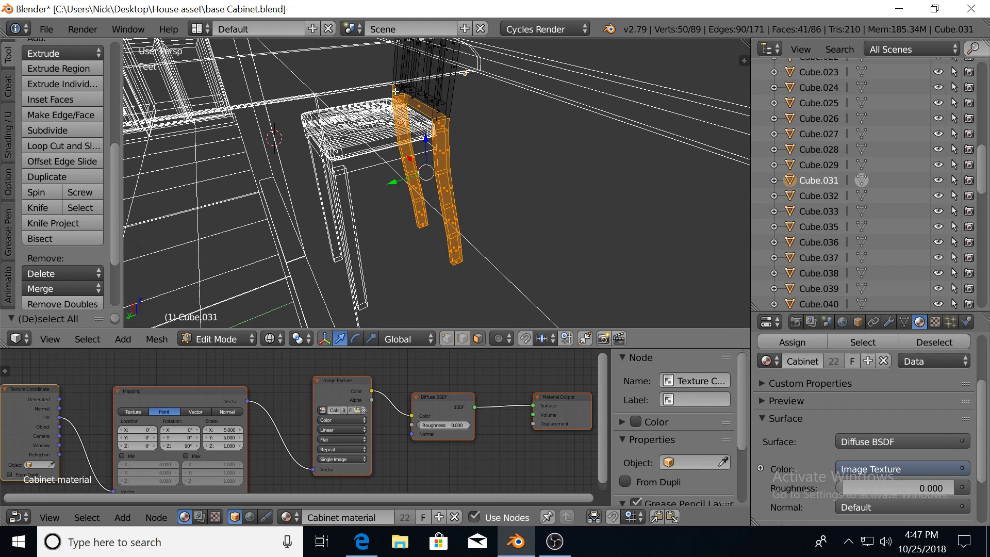
pyautogui.keyDown('shift'); pyautogui.click(395, 90); pyautogui.keyUp('shift')
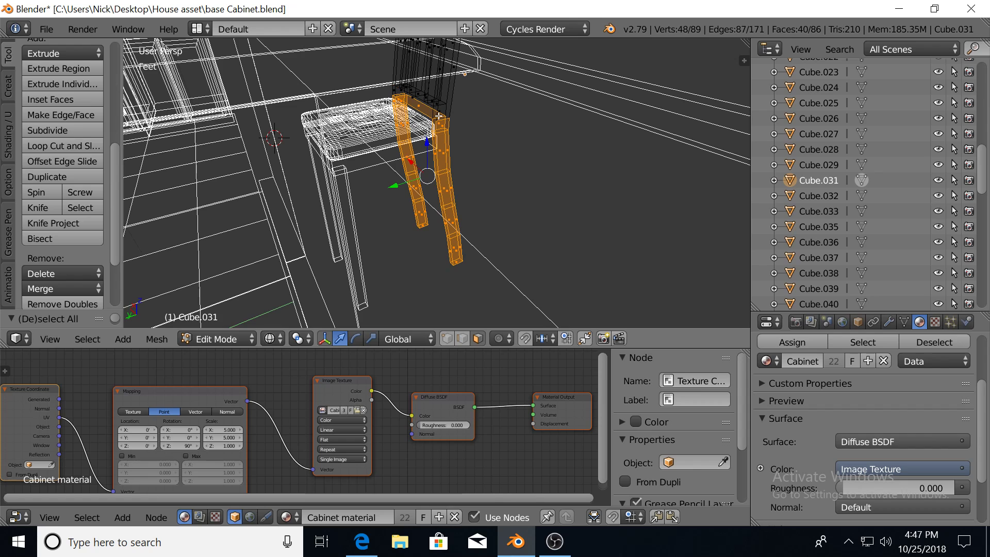
pyautogui.press('z')
pyautogui.moveTo(508, 109); pyautogui.dragTo(368, 100, button='middle')
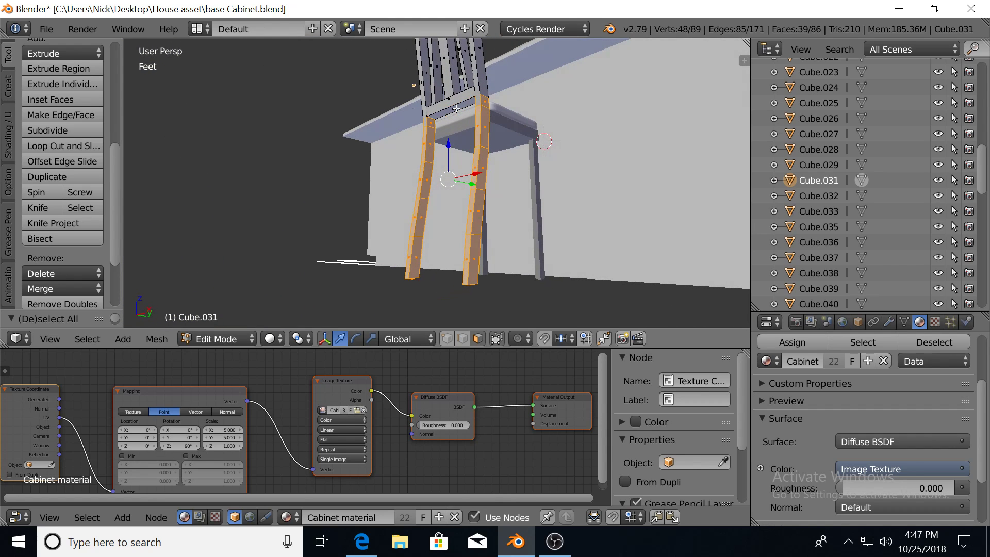
pyautogui.moveTo(456, 107)
pyautogui.mouseDown(button='middle')
pyautogui.moveTo(415, 109)
pyautogui.moveTo(512, 112)
pyautogui.mouseUp(button='middle')
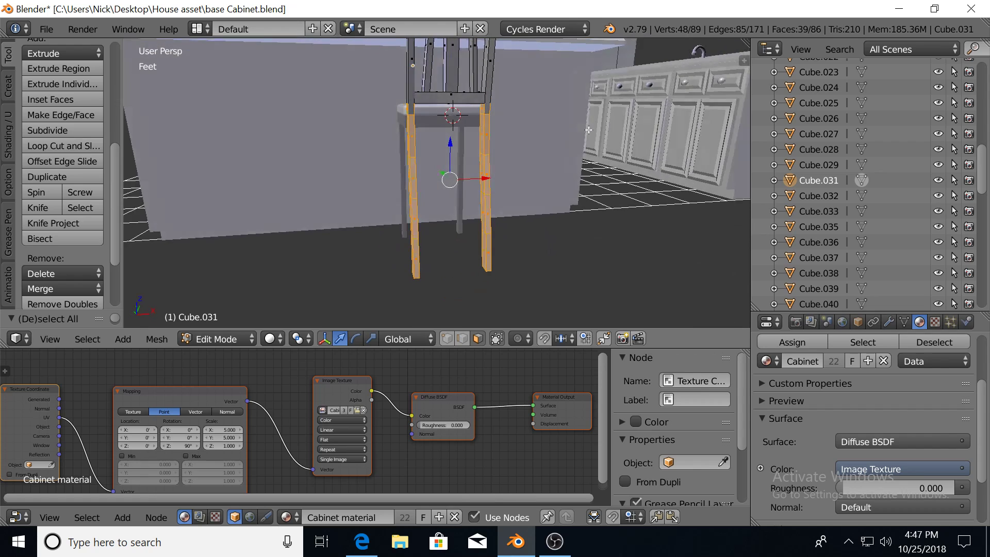
pyautogui.scroll(1, 490, 118)
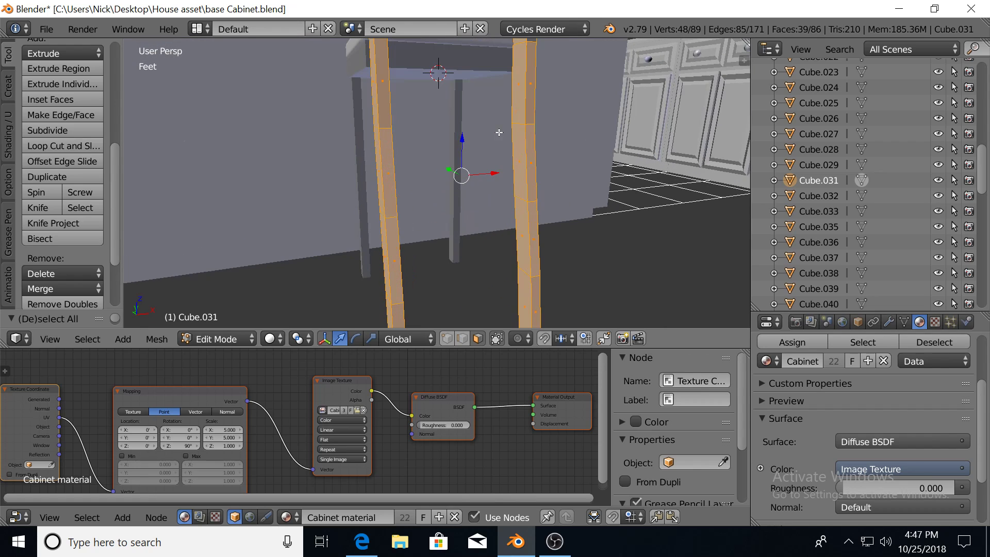
pyautogui.scroll(1, 495, 128)
pyautogui.scroll(1, 495, 206)
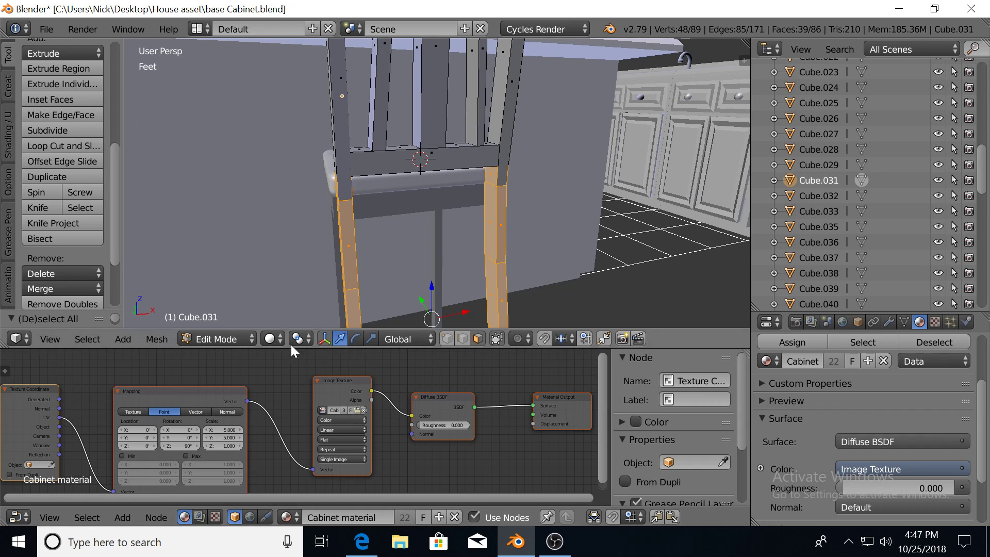
# Switch to Material Preview shading, Smart UV Project the back legs, and return to Object Mode.
pyautogui.click(272, 338)
pyautogui.click(309, 253)
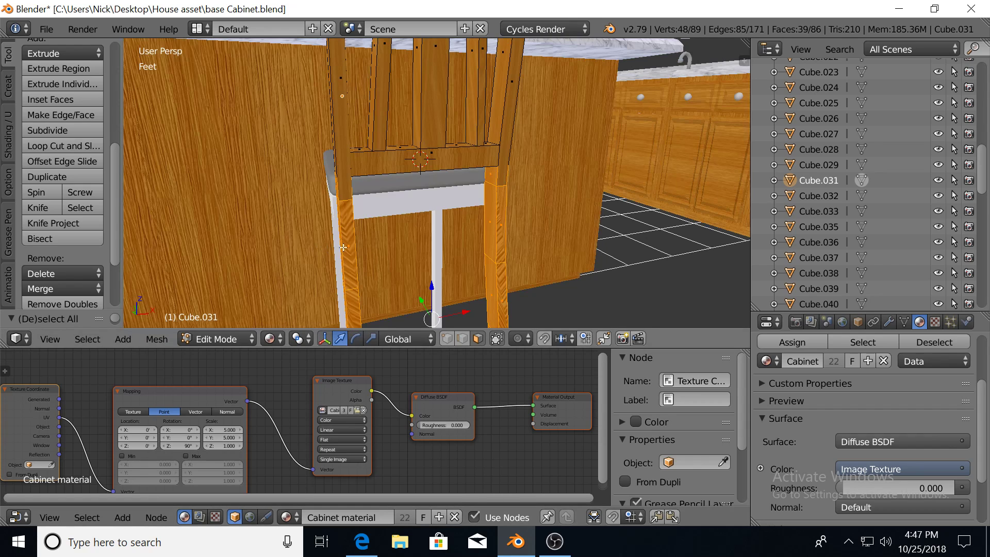
pyautogui.press('u')
pyautogui.click(499, 211)
pyautogui.press('u')
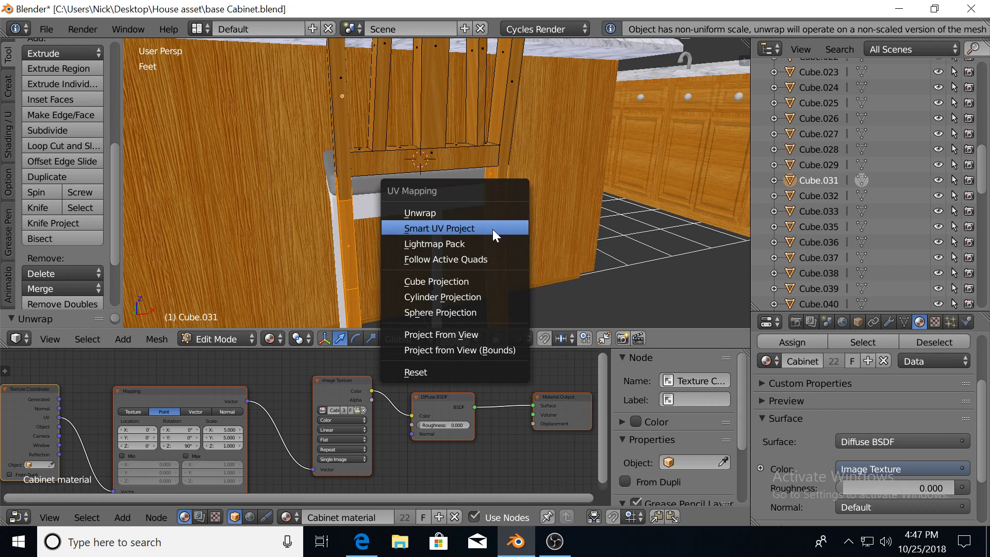
pyautogui.click(493, 229)
pyautogui.press('Return')
pyautogui.moveTo(479, 238); pyautogui.dragTo(509, 238, button='middle')
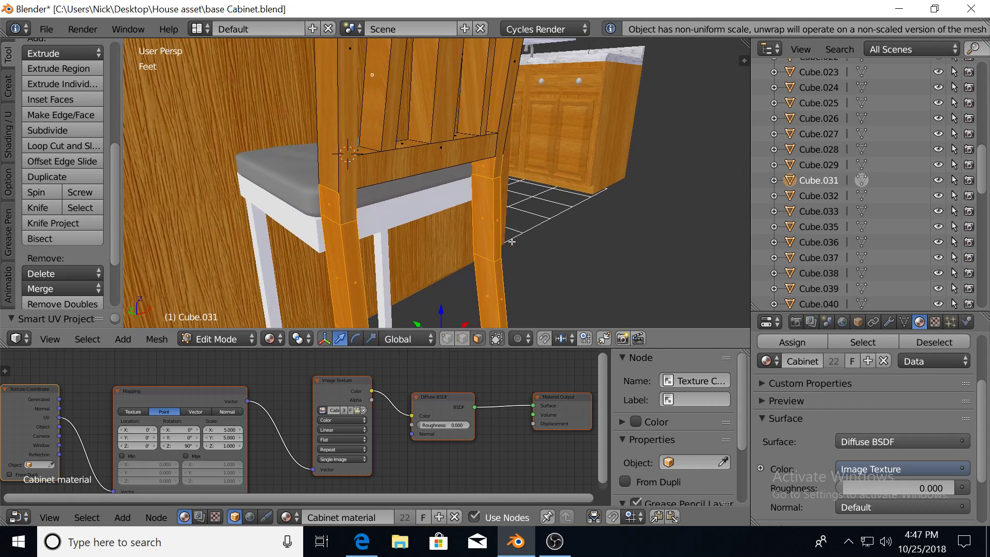
pyautogui.press('Tab')
pyautogui.moveTo(435, 238)
pyautogui.mouseDown(button='middle')
pyautogui.moveTo(453, 242)
pyautogui.moveTo(481, 138)
pyautogui.mouseUp(button='middle')
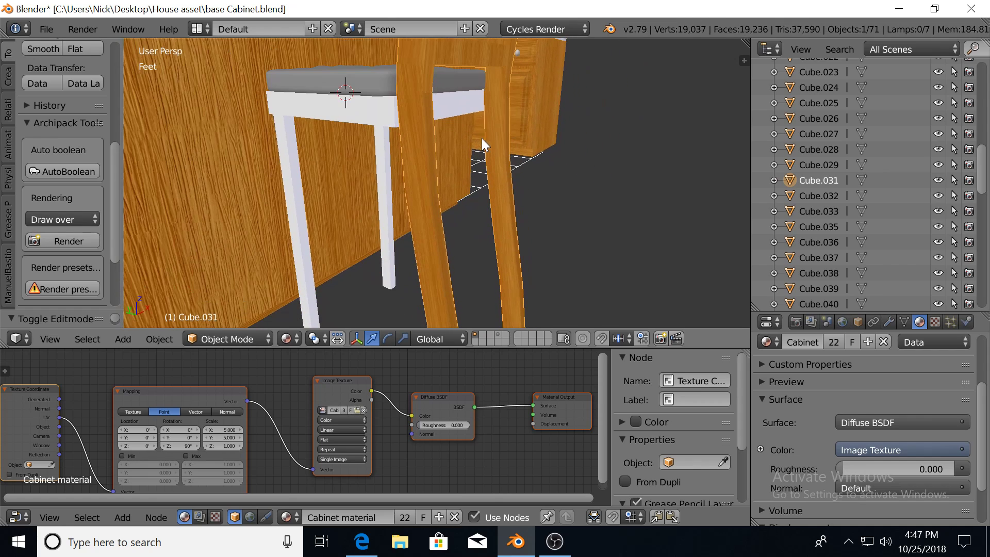
# Assign the Chair.001 material to the chair back after an empty node paste.
pyautogui.scroll(3, 820, 348)
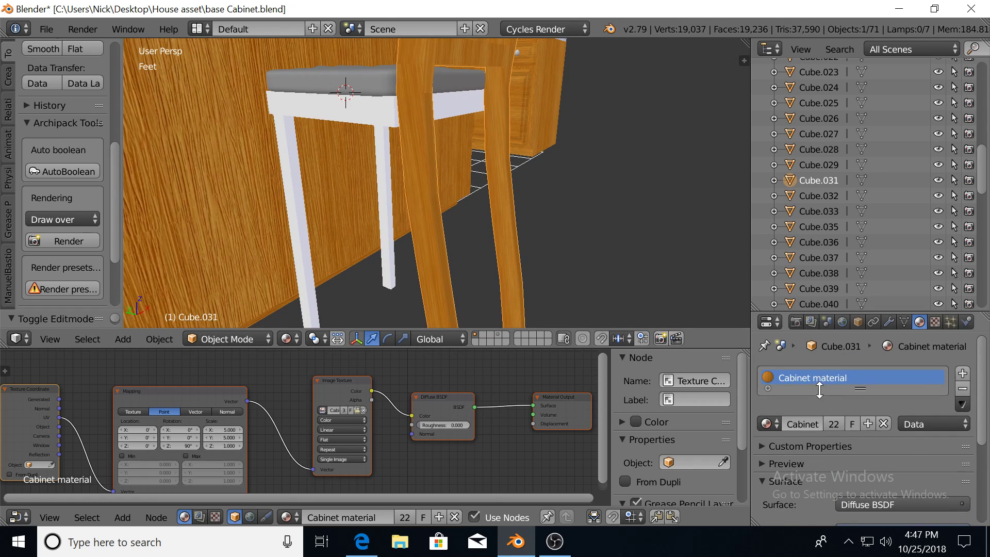
pyautogui.click(768, 424)
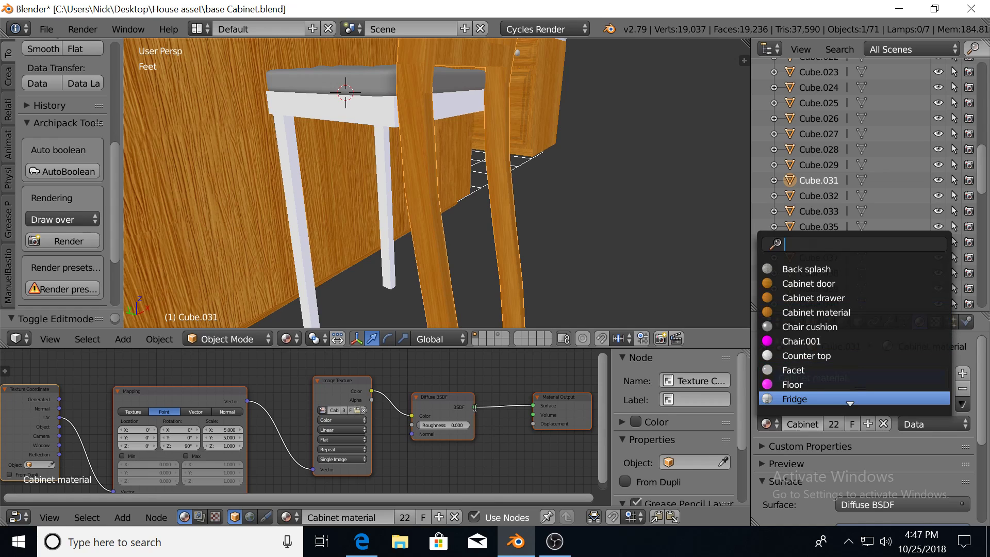
pyautogui.press('Down')
pyautogui.press('Down')
pyautogui.press('Down')
pyautogui.scroll(-2, 292, 367)
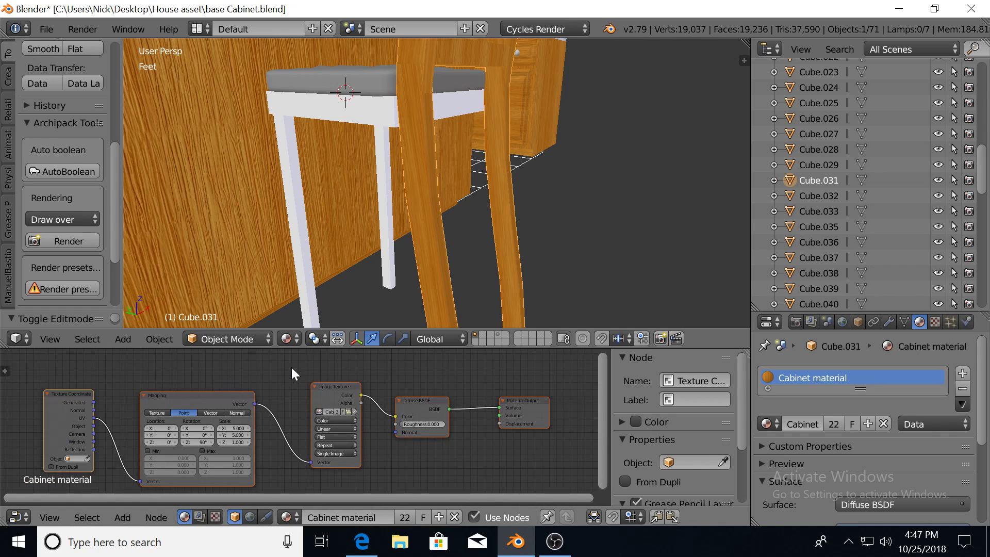
pyautogui.hotkey('ctrl', 'v')
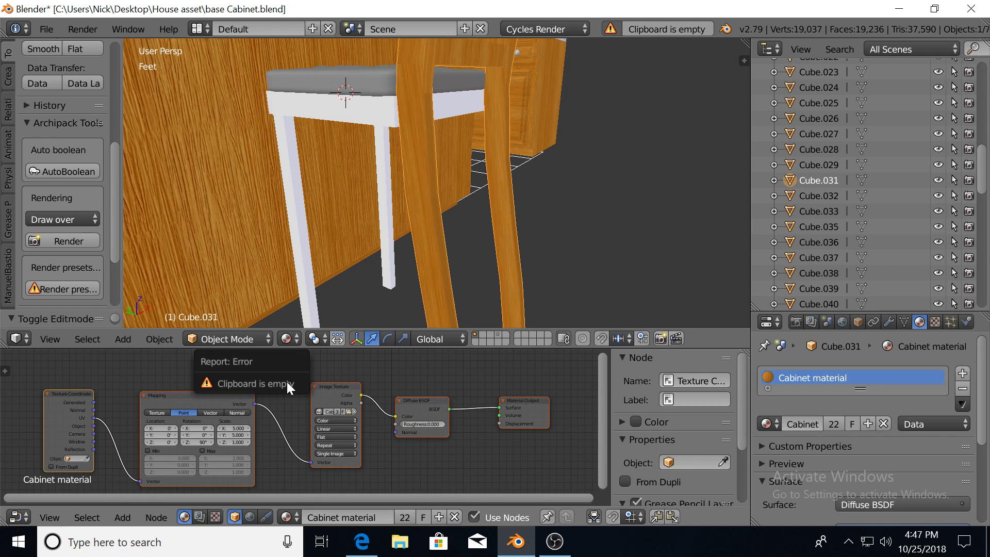
pyautogui.click(774, 426)
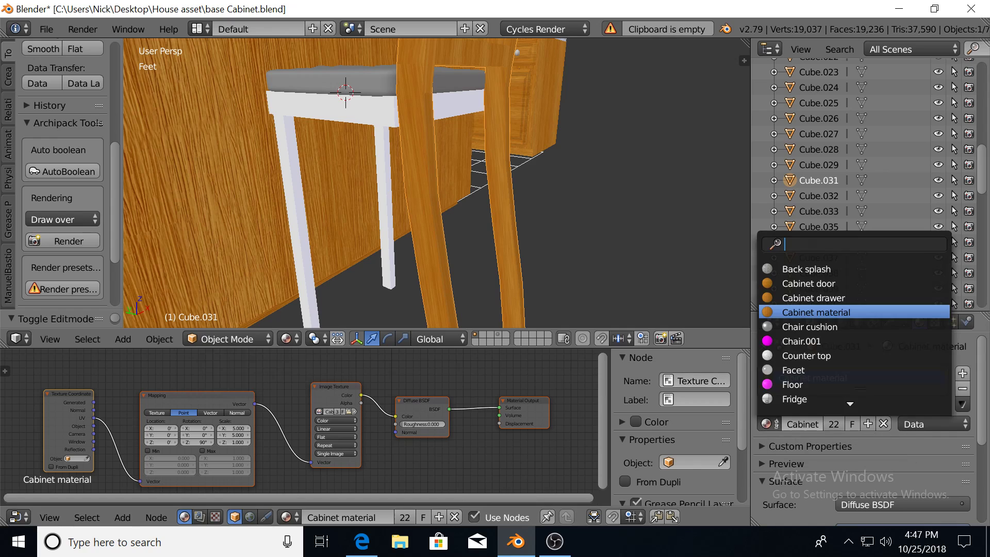
pyautogui.click(824, 341)
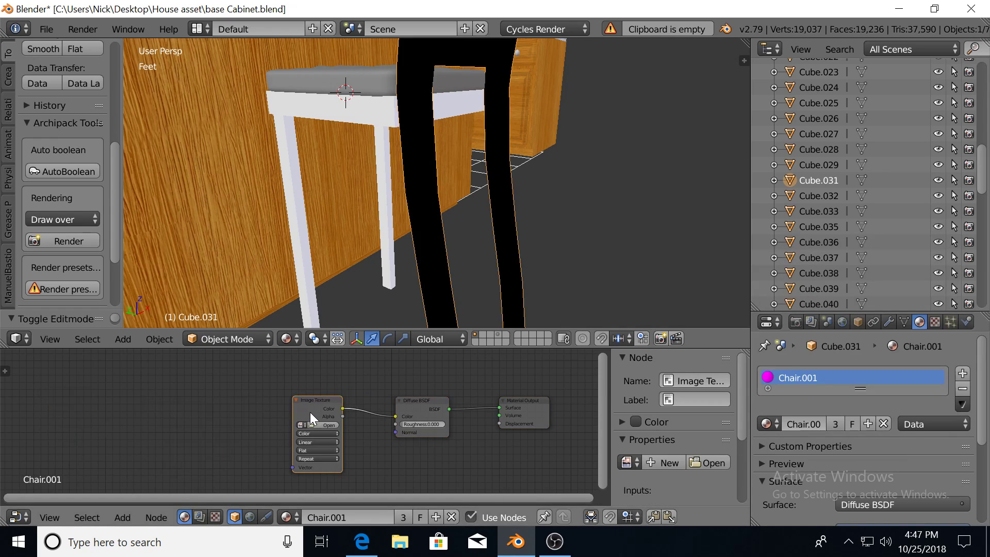
# Delete all existing shader and texture nodes from the Chair.001 material.
pyautogui.press('x')
pyautogui.click(422, 415)
pyautogui.press('x')
pyautogui.click(515, 408)
pyautogui.press('x')
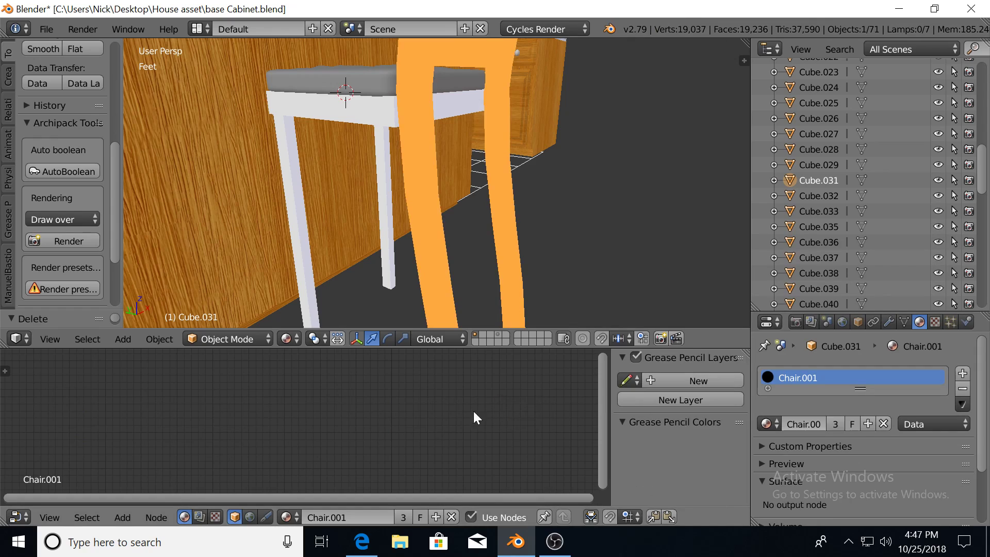
pyautogui.hotkey('ctrl', 'v')
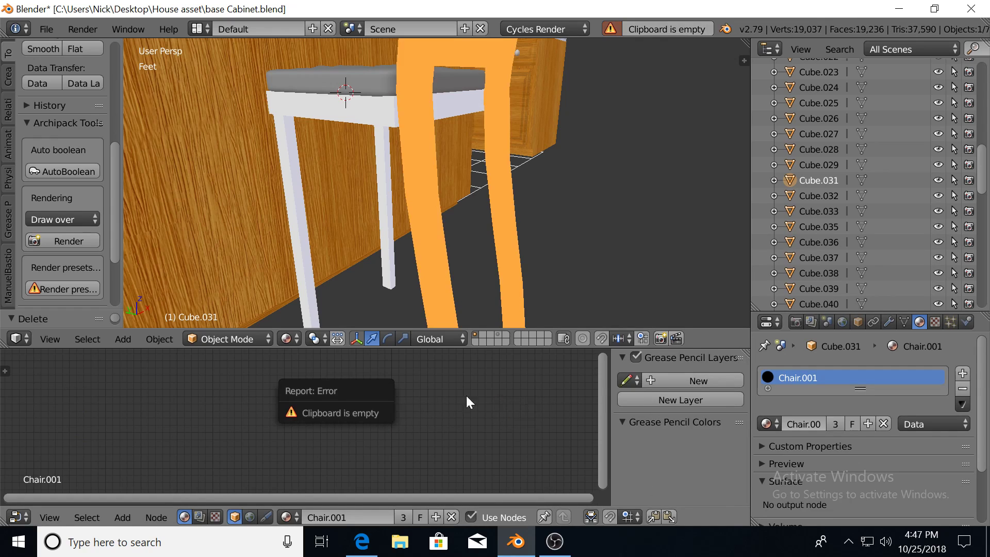
# Switch to the Cabinet material and copy all of its wood-texture nodes.
pyautogui.click(776, 423)
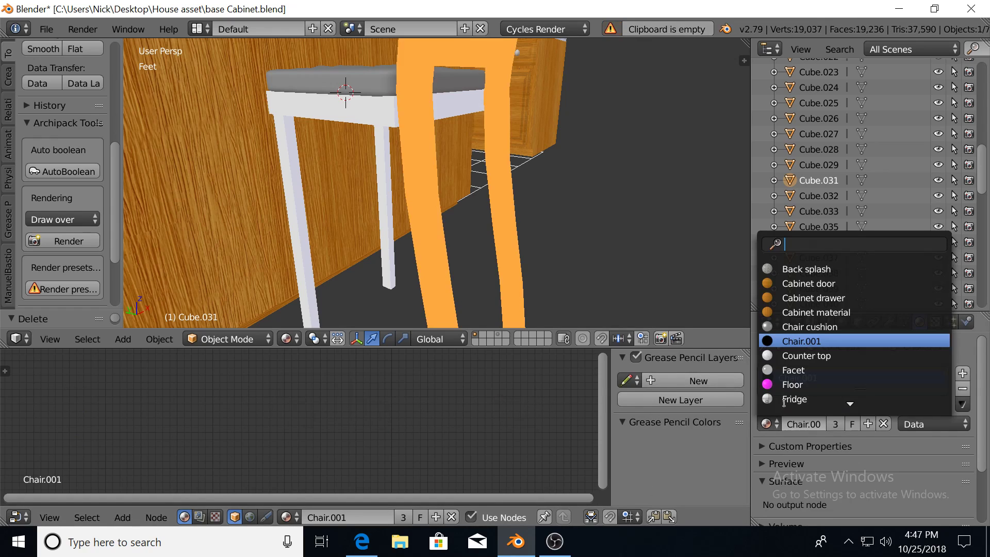
pyautogui.click(813, 313)
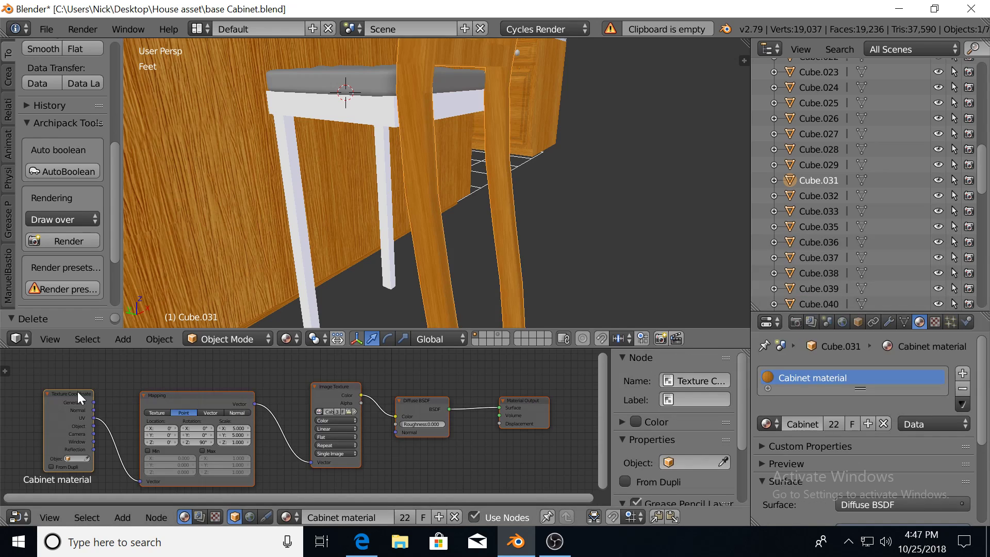
pyautogui.press('b')
pyautogui.moveTo(42, 378); pyautogui.dragTo(580, 465)
pyautogui.hotkey('ctrl', 'c')
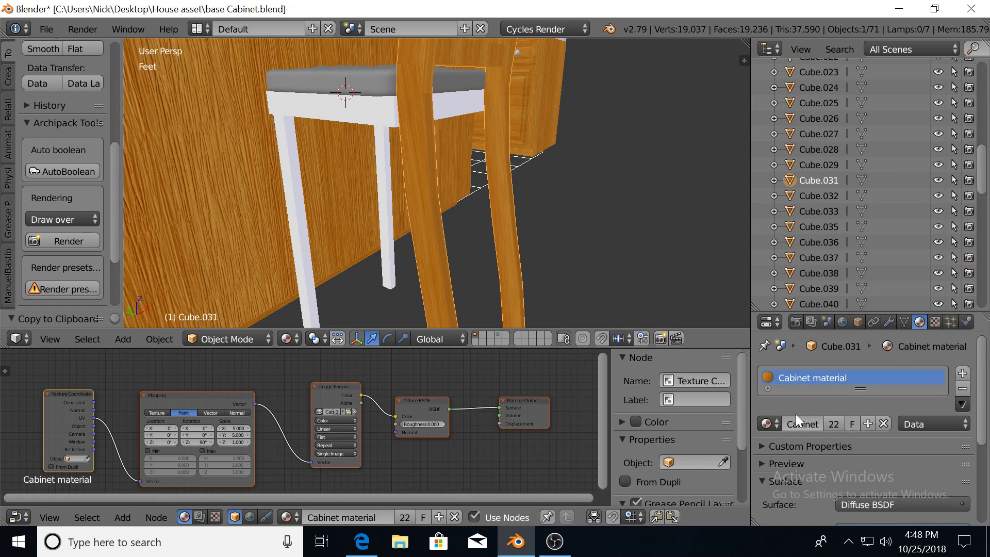
# Paste the wood nodes into Chair.001 and set the Mapping Scale X to 1.
pyautogui.click(771, 422)
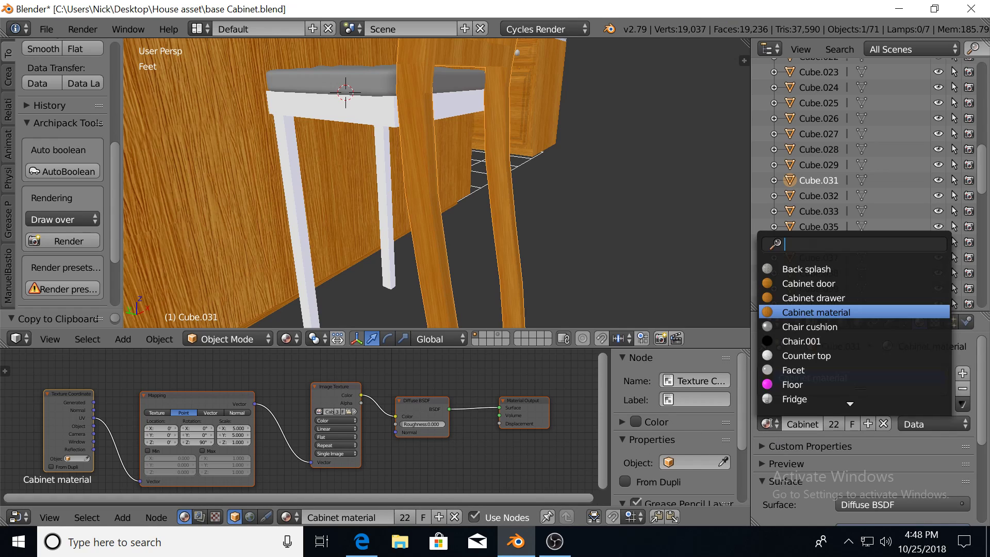
pyautogui.click(821, 341)
pyautogui.hotkey('ctrl', 'v')
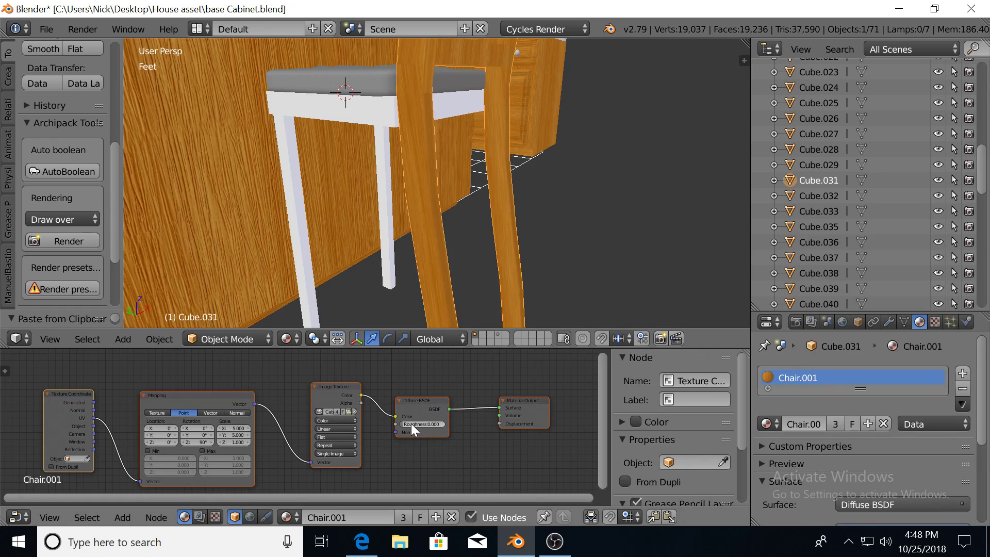
pyautogui.click(235, 428)
pyautogui.write('1')
pyautogui.press('Return')
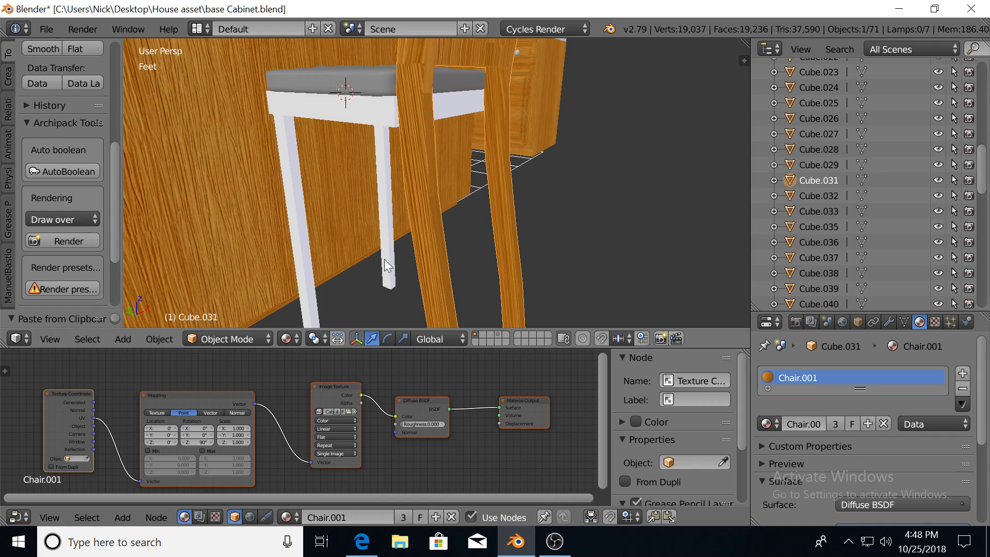
# Select the whole chair back mesh in Edit Mode and apply Smart UV Project.
pyautogui.moveTo(384, 259)
pyautogui.mouseDown(button='middle')
pyautogui.moveTo(409, 227)
pyautogui.moveTo(464, 211)
pyautogui.moveTo(441, 209)
pyautogui.mouseUp(button='middle')
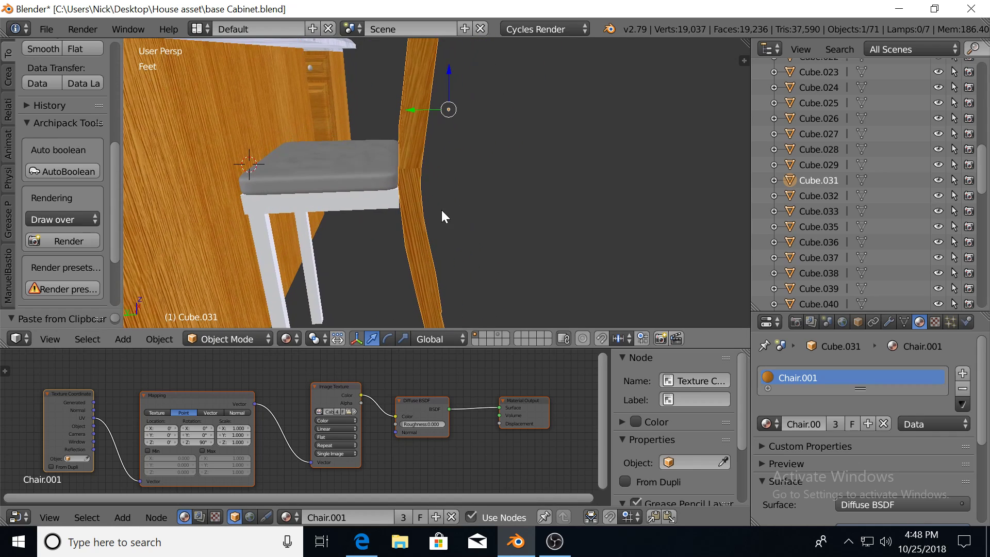
pyautogui.scroll(-3, 441, 209)
pyautogui.press('a')
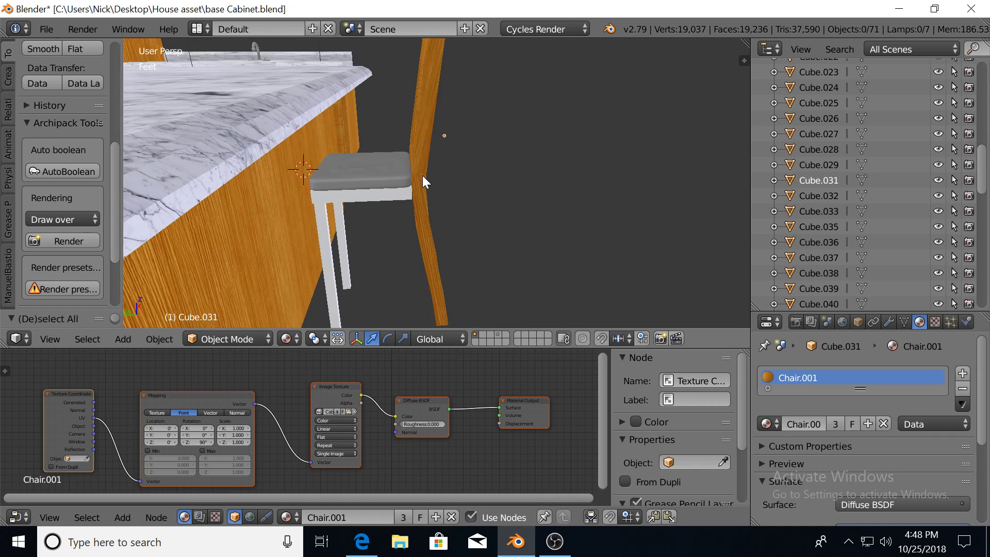
pyautogui.rightClick(423, 175)
pyautogui.press('Tab')
pyautogui.press('a')
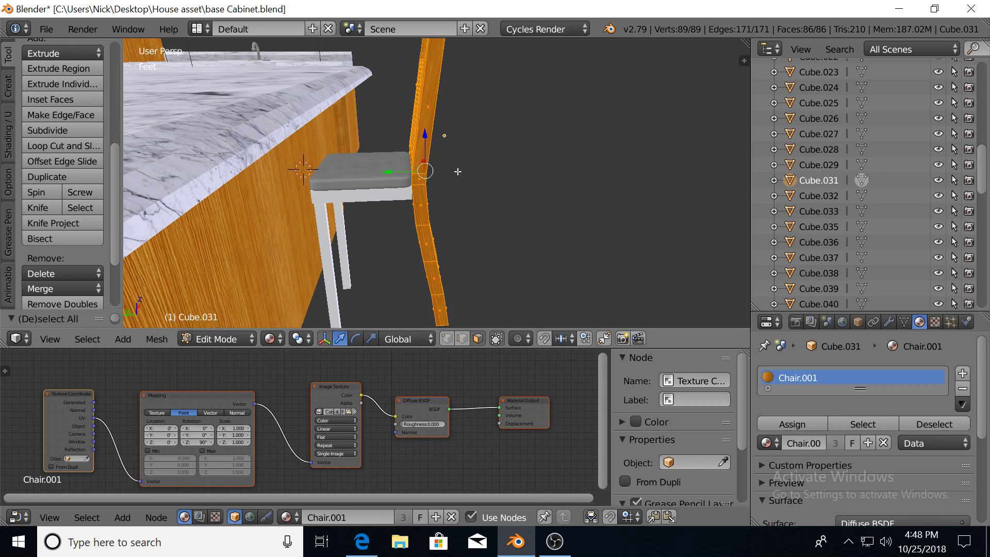
pyautogui.press('u')
pyautogui.click(468, 172)
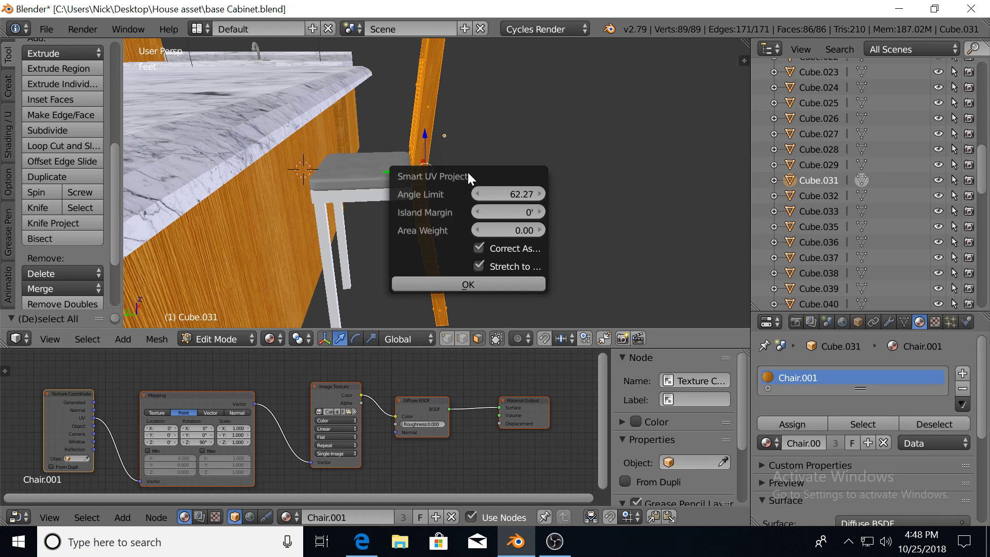
pyautogui.press('Return')
pyautogui.scroll(5, 526, 167)
pyautogui.scroll(-3, 527, 167)
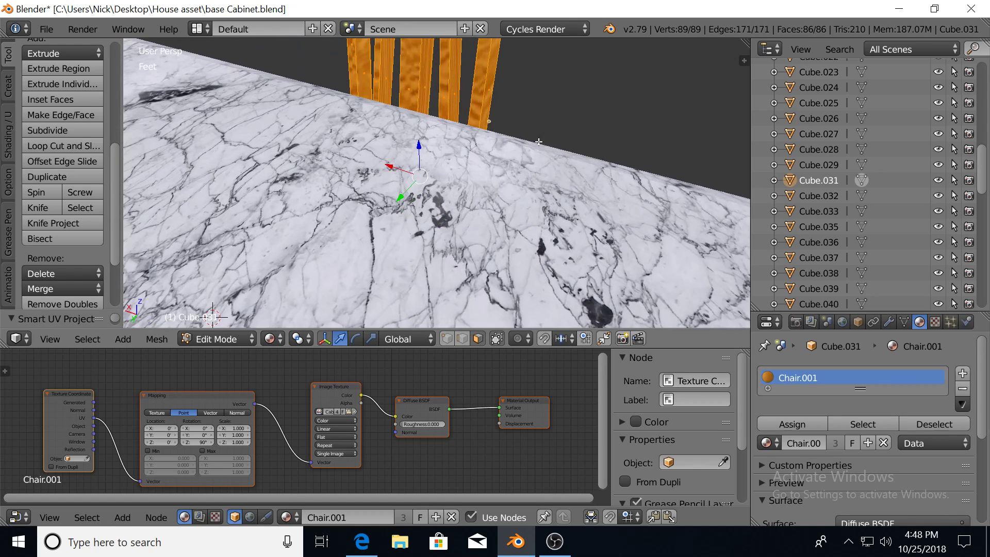
pyautogui.scroll(-4, 515, 196)
pyautogui.moveTo(449, 230); pyautogui.dragTo(469, 232, button='middle')
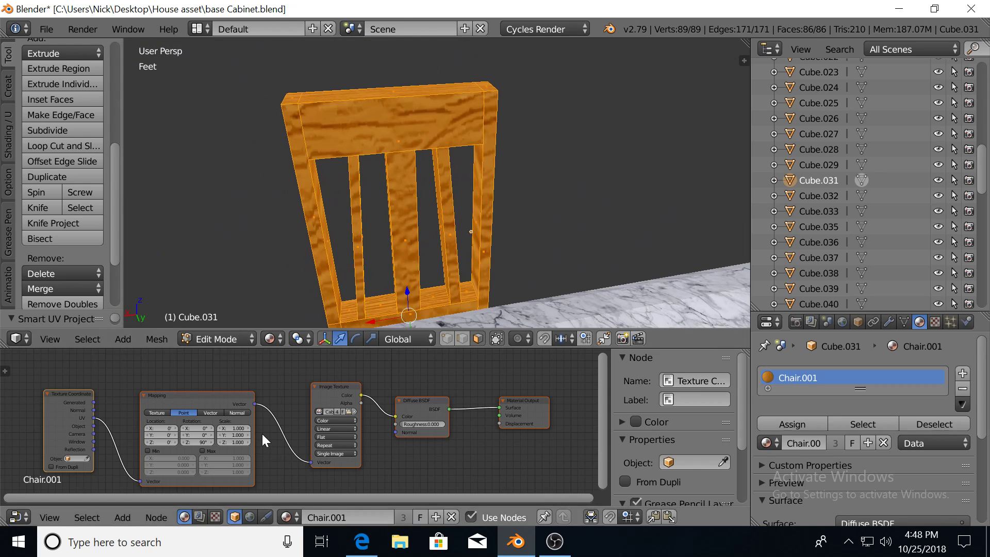
# Try Mapping scale values, ending at Scale X 6 and Scale Y 1.
pyautogui.click(243, 428)
pyautogui.write('3.000')
pyautogui.press('Return')
pyautogui.click(239, 434)
pyautogui.write('3')
pyautogui.press('Return')
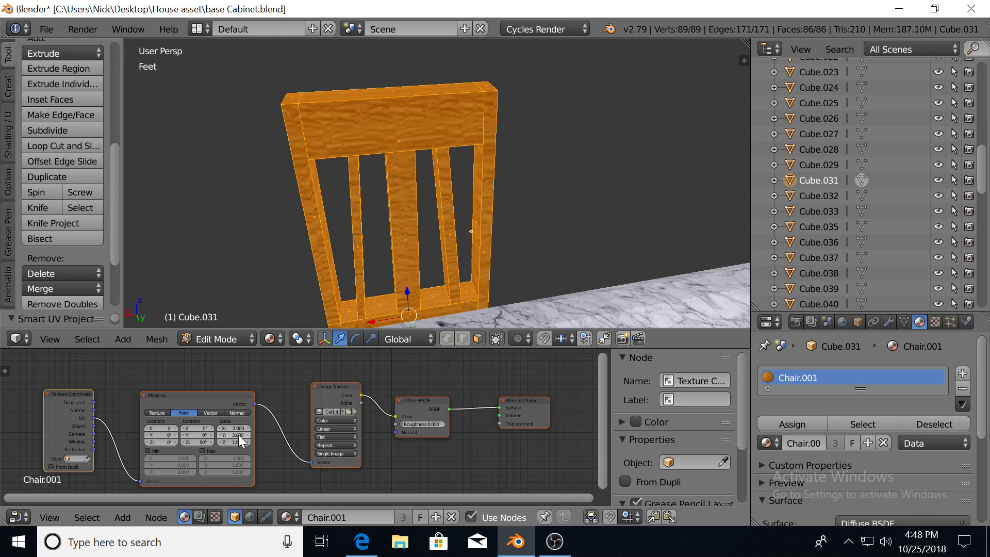
pyautogui.click(238, 435)
pyautogui.write('1')
pyautogui.press('Return')
pyautogui.click(238, 428)
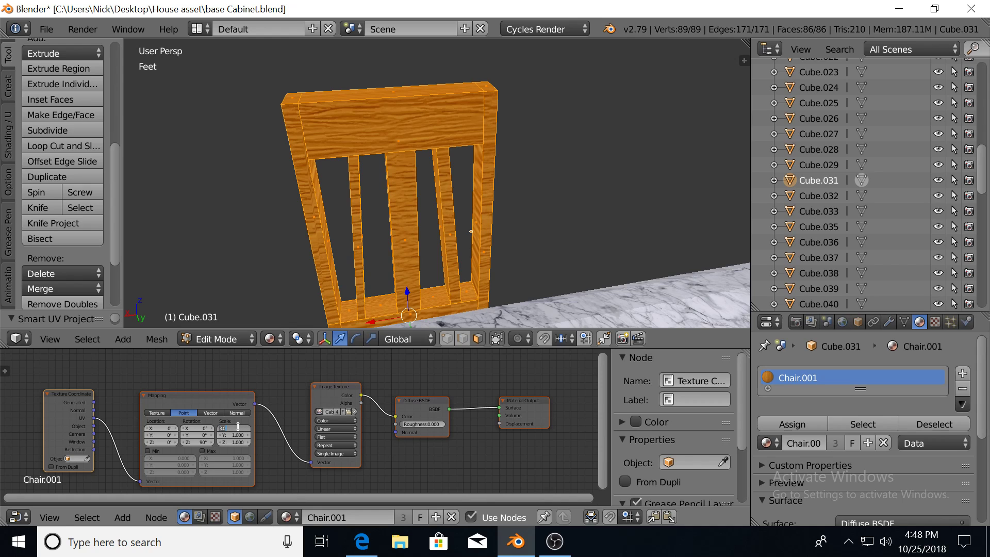
pyautogui.write('6')
pyautogui.press('Return')
# Rotate the grain 90° and set Mapping Scale X 10, Y 3, checking the slats.
pyautogui.scroll(3, 355, 268)
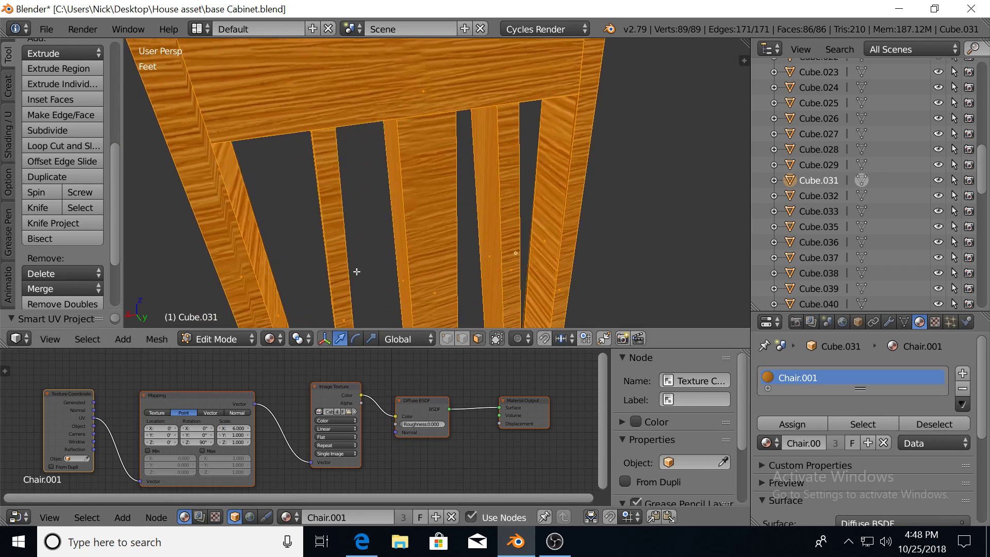
pyautogui.scroll(-1, 366, 261)
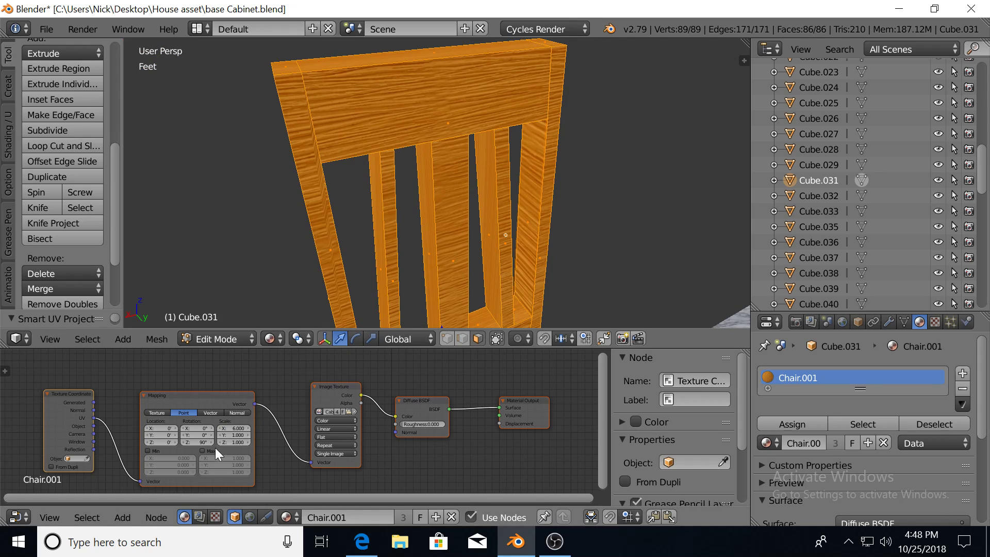
pyautogui.press('Return')
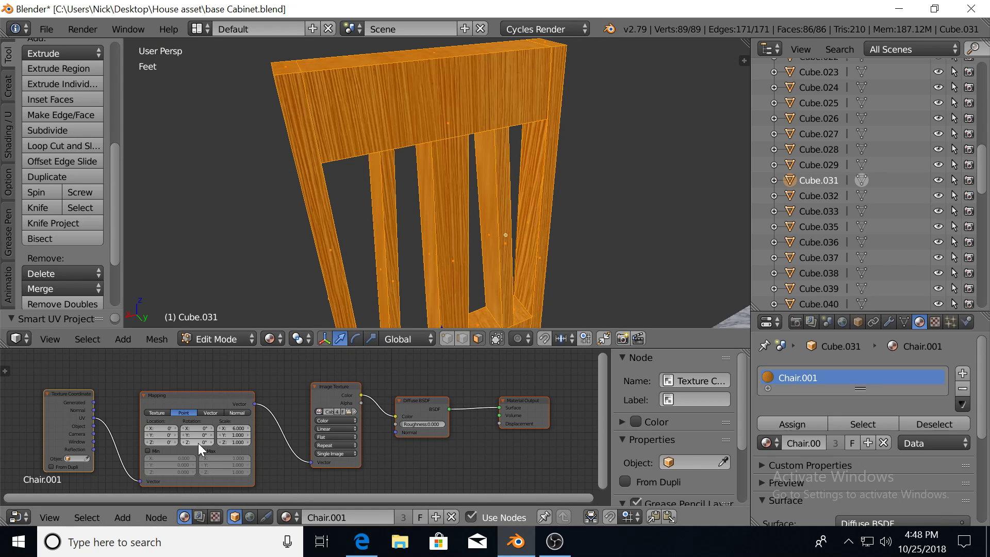
pyautogui.moveTo(333, 323)
pyautogui.mouseDown(button='middle')
pyautogui.moveTo(331, 248)
pyautogui.moveTo(442, 242)
pyautogui.moveTo(387, 243)
pyautogui.mouseUp(button='middle')
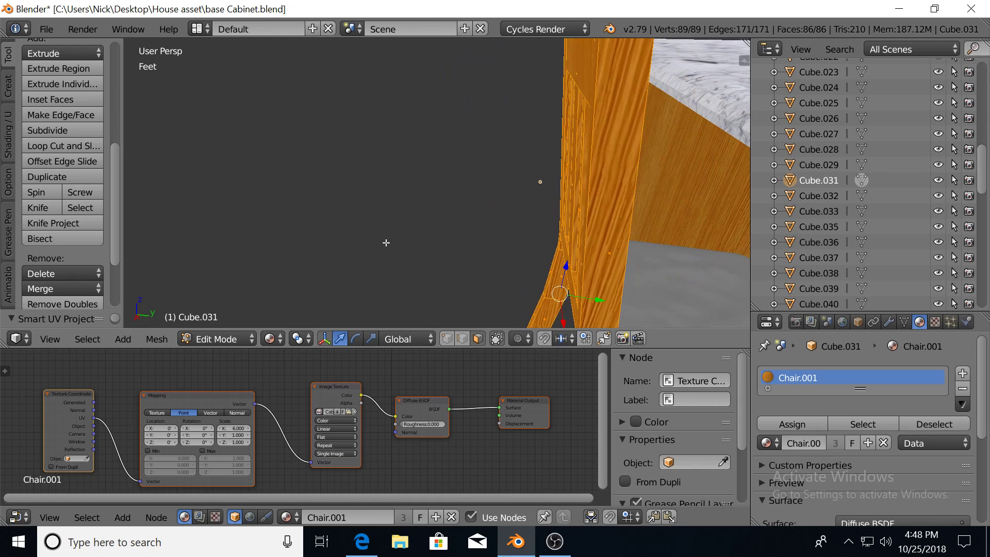
pyautogui.click(242, 427)
pyautogui.write('10')
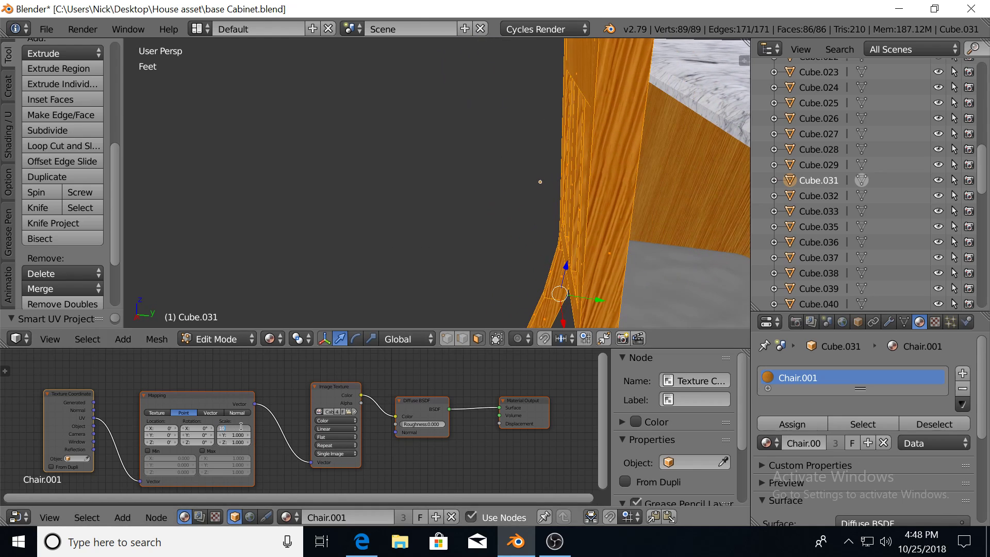
pyautogui.press('Return')
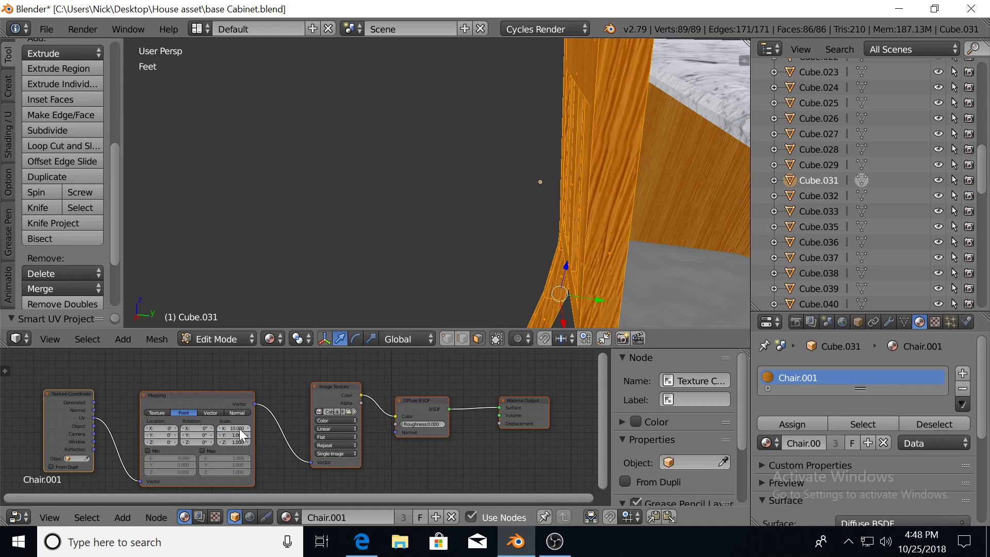
pyautogui.write('2.000')
pyautogui.press('Return')
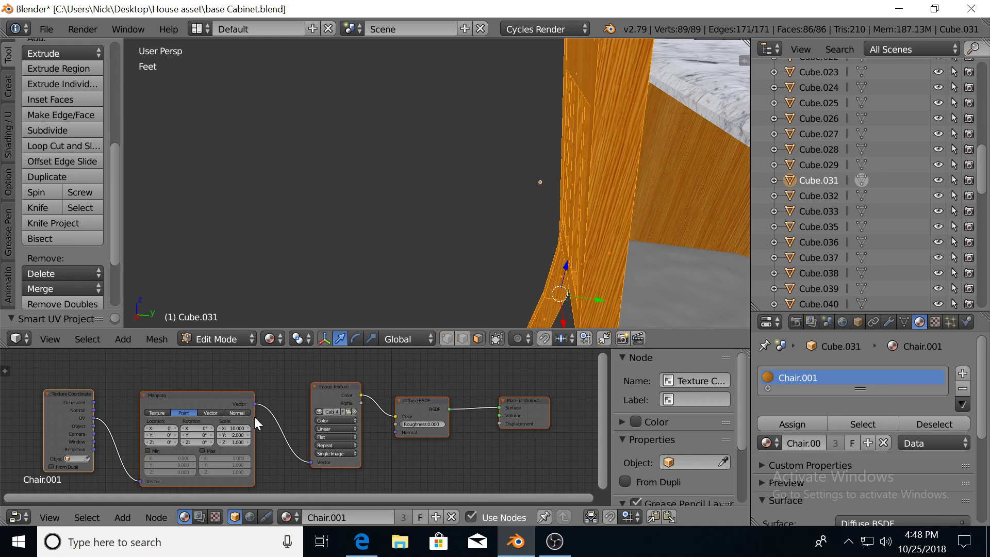
pyautogui.moveTo(471, 239)
pyautogui.mouseDown(button='middle')
pyautogui.moveTo(432, 242)
pyautogui.moveTo(471, 205)
pyautogui.mouseUp(button='middle')
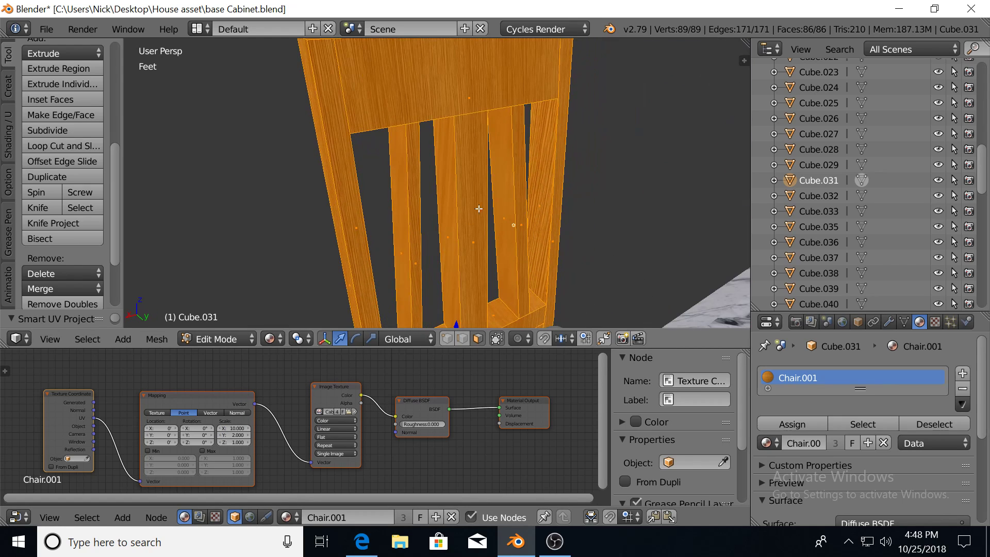
pyautogui.click(243, 436)
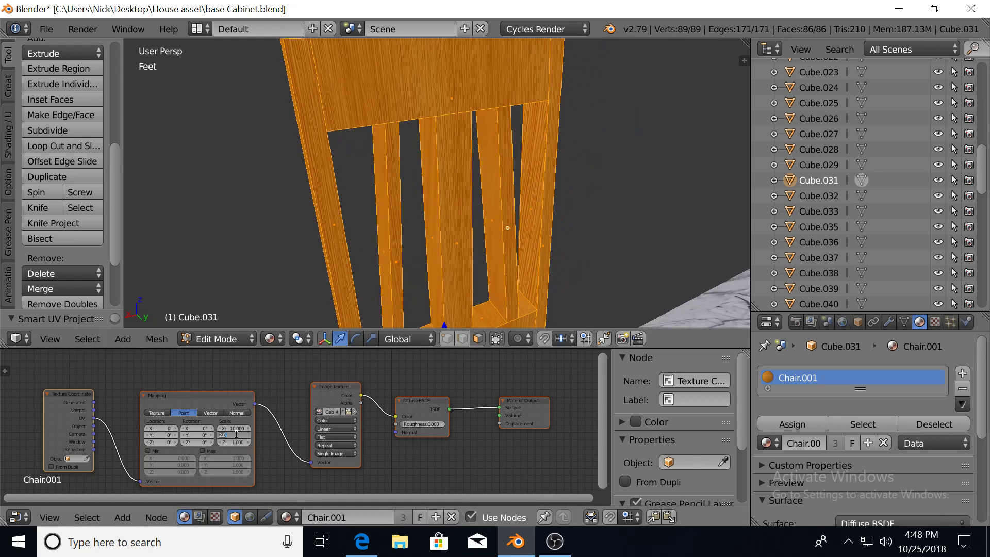
pyautogui.moveTo(378, 238)
pyautogui.mouseDown(button='middle')
pyautogui.moveTo(383, 225)
pyautogui.moveTo(438, 217)
pyautogui.mouseUp(button='middle')
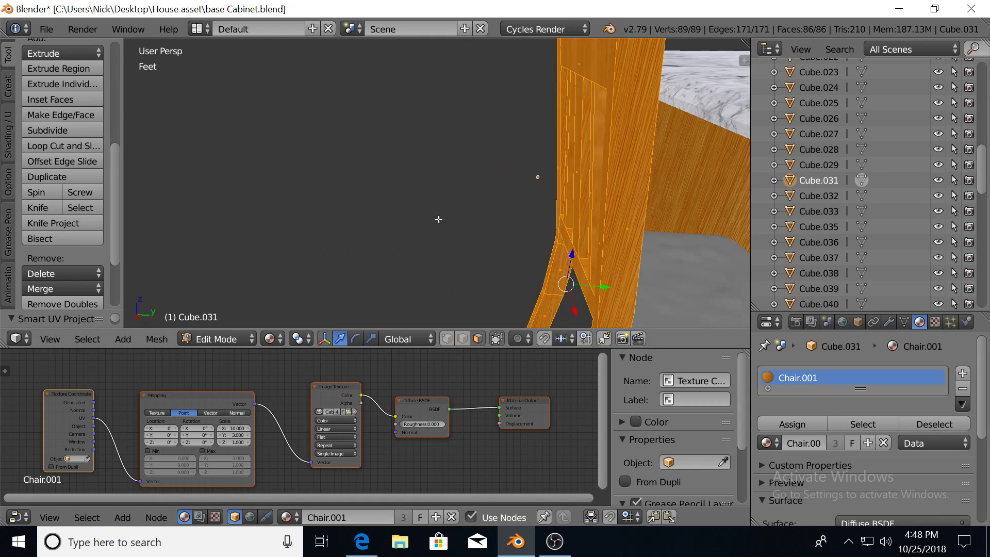
pyautogui.moveTo(533, 177)
pyautogui.mouseDown(button='middle')
pyautogui.moveTo(422, 201)
pyautogui.moveTo(544, 196)
pyautogui.moveTo(469, 217)
pyautogui.moveTo(490, 211)
pyautogui.moveTo(451, 204)
pyautogui.moveTo(412, 75)
pyautogui.moveTo(479, 137)
pyautogui.moveTo(531, 139)
pyautogui.moveTo(411, 207)
pyautogui.moveTo(469, 202)
pyautogui.moveTo(504, 181)
pyautogui.moveTo(440, 206)
pyautogui.mouseUp(button='middle')
# Return to Object Mode and inspect the wood-textured chair with Shift+Z rendered shading.
pyautogui.press('Tab')
pyautogui.scroll(-3, 468, 200)
pyautogui.hotkey('shift', 'z')
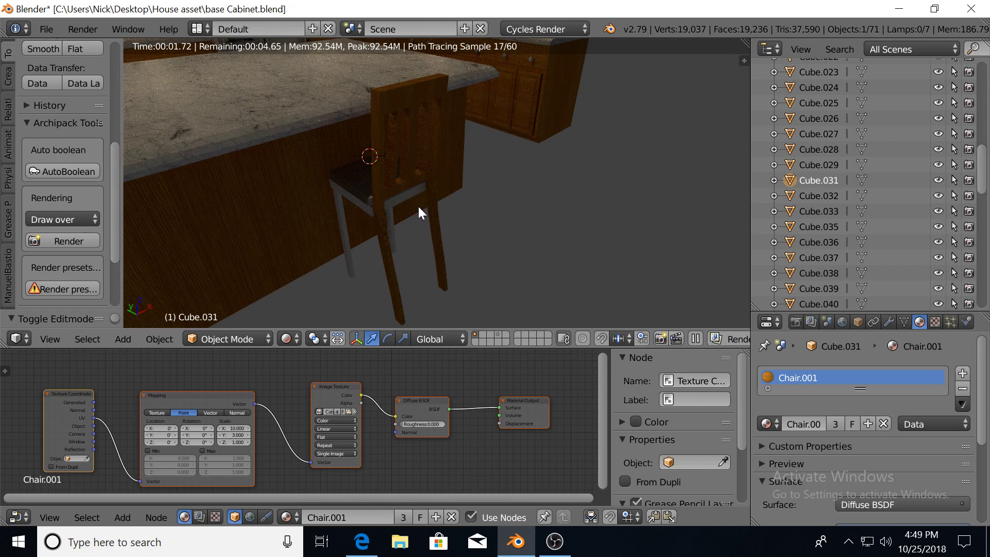
pyautogui.hotkey('shift', 'z')
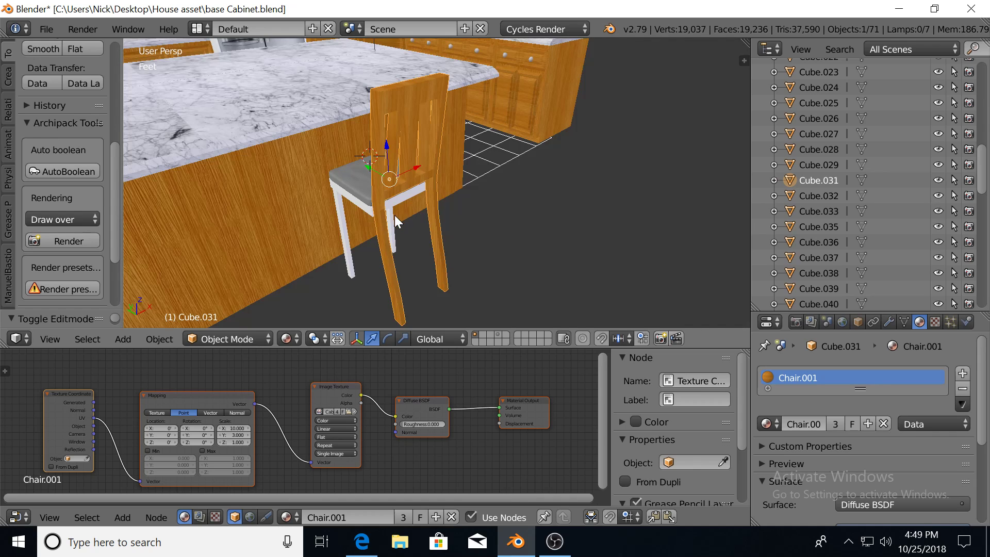
pyautogui.moveTo(462, 209)
pyautogui.mouseDown(button='middle')
pyautogui.moveTo(426, 197)
pyautogui.moveTo(376, 212)
pyautogui.mouseUp(button='middle')
pyautogui.scroll(2, 384, 206)
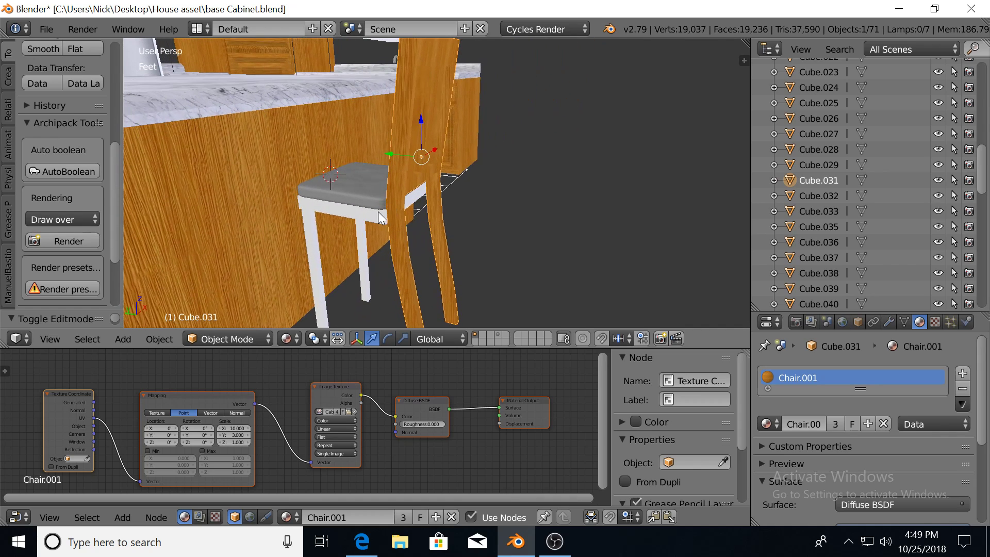
pyautogui.scroll(2, 395, 199)
pyautogui.scroll(1, 395, 199)
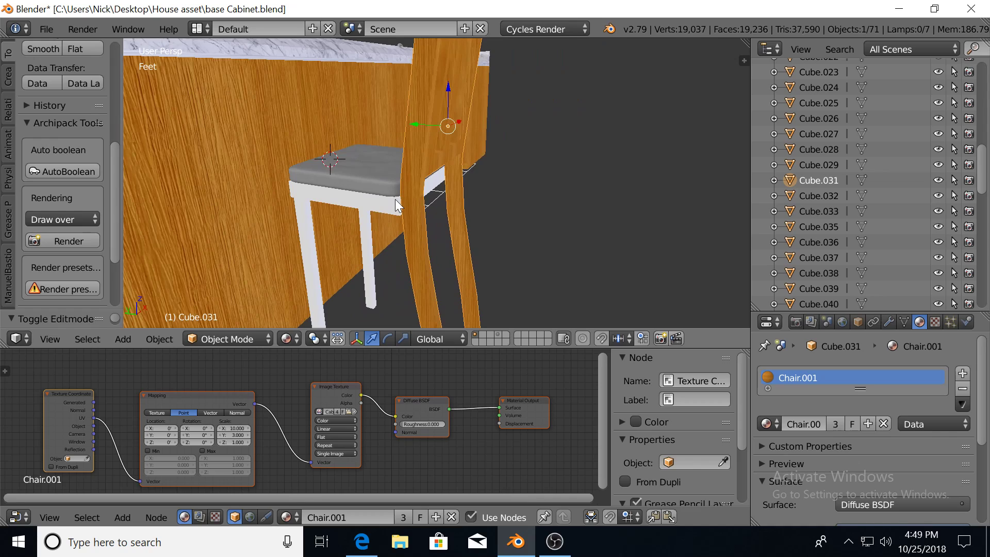